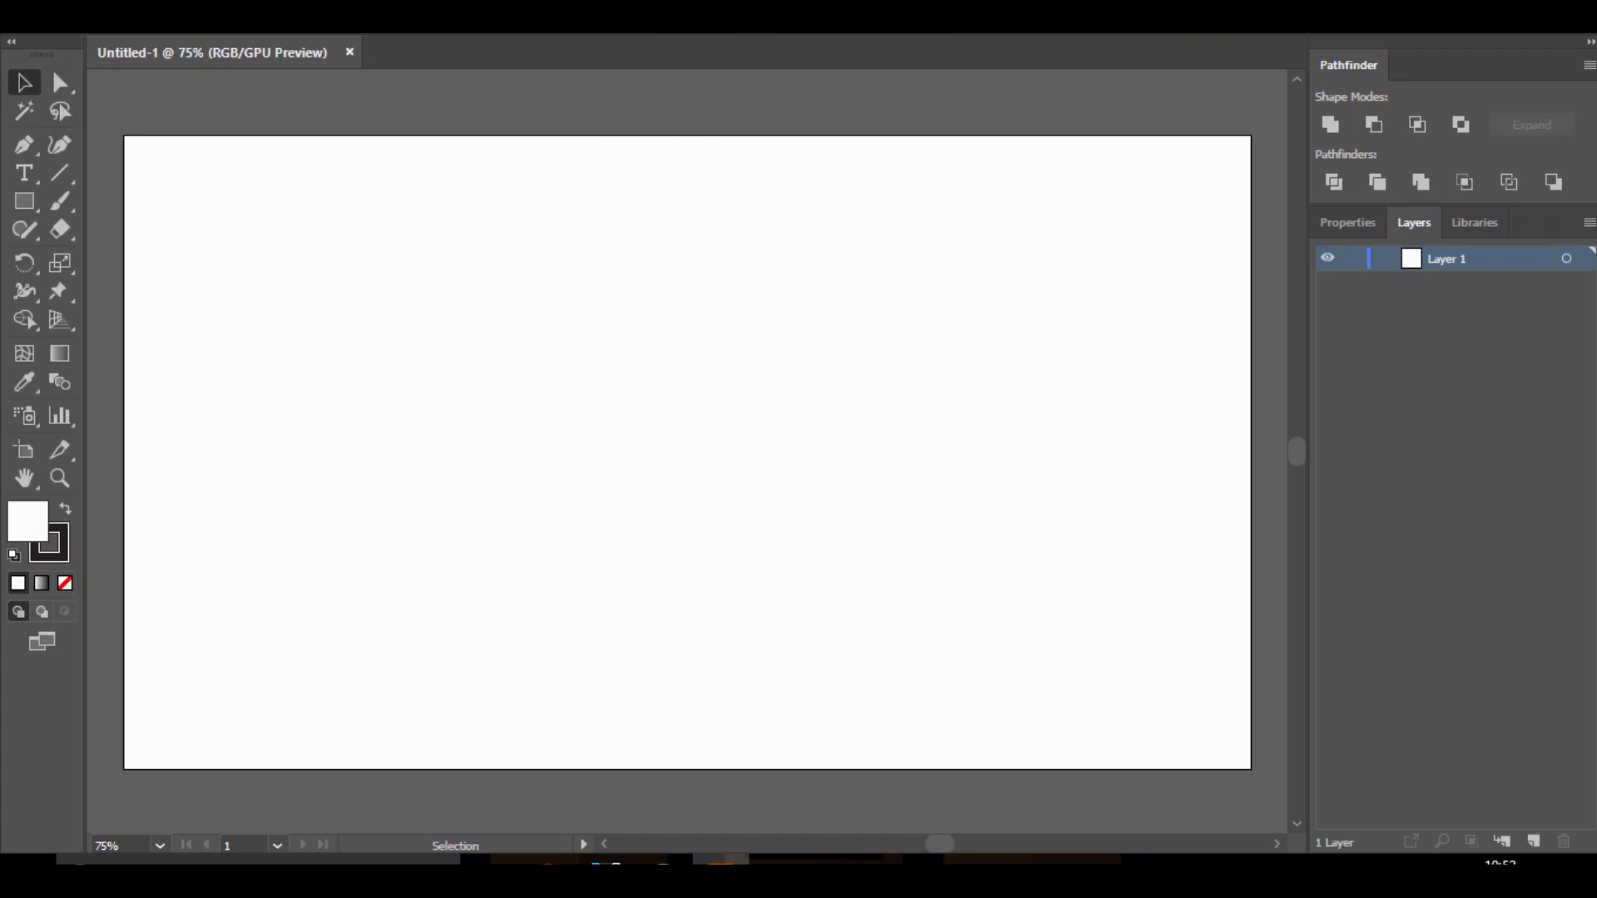
Draw a wide rectangle with a dark blue fill across the upper middle of the artboard.
{"action": "key", "text": "m"}
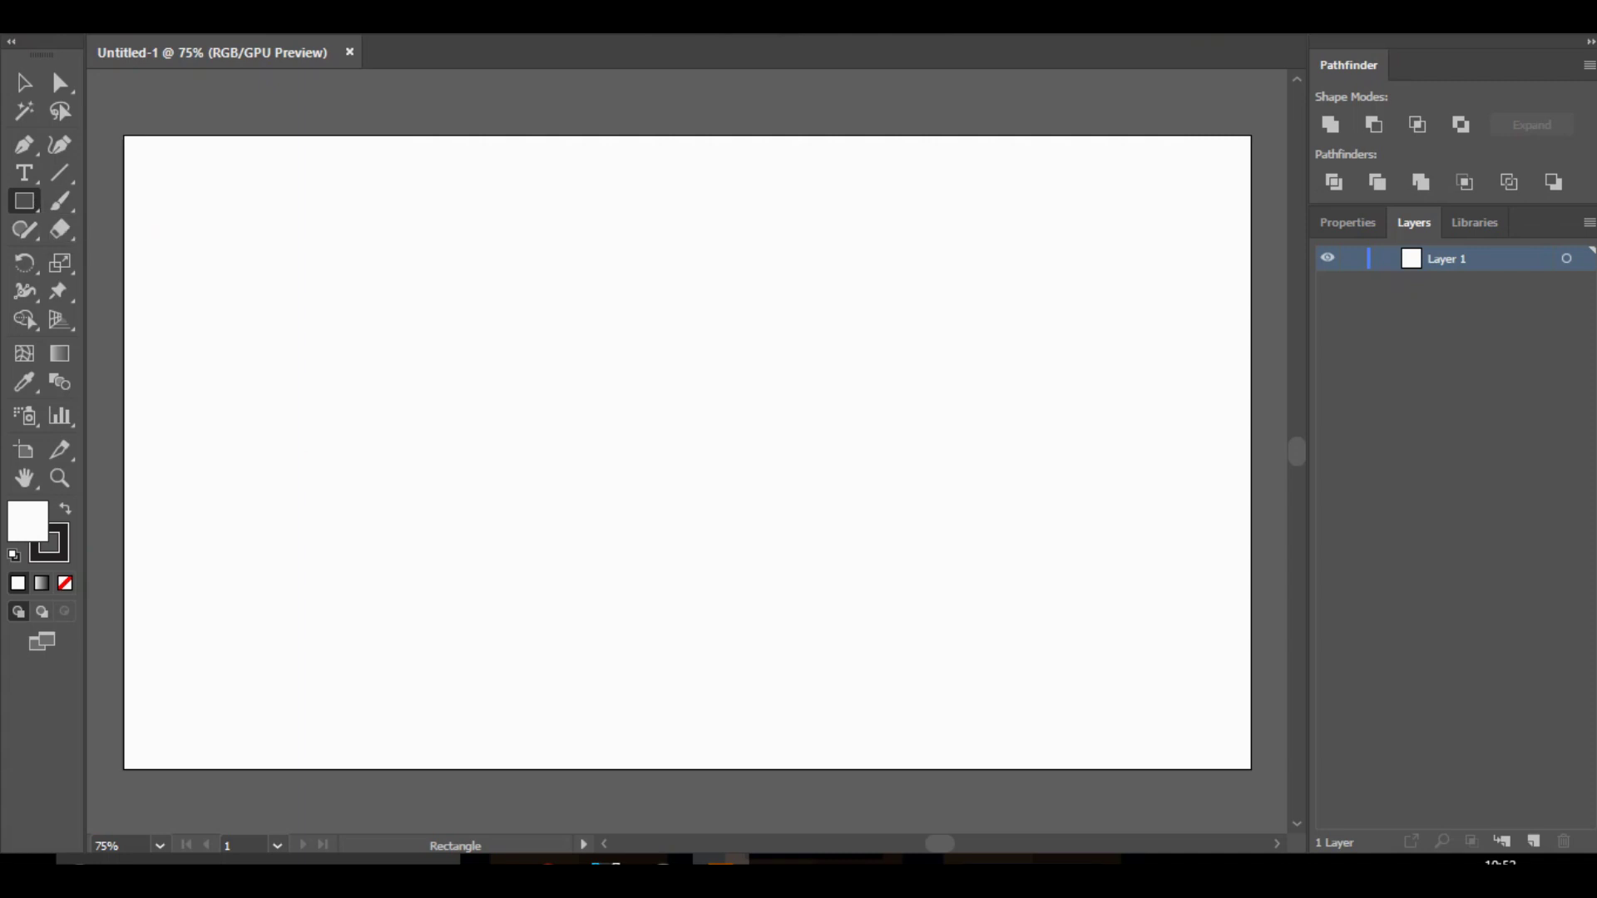
{"action": "double_click", "coordinate": [27, 521]}
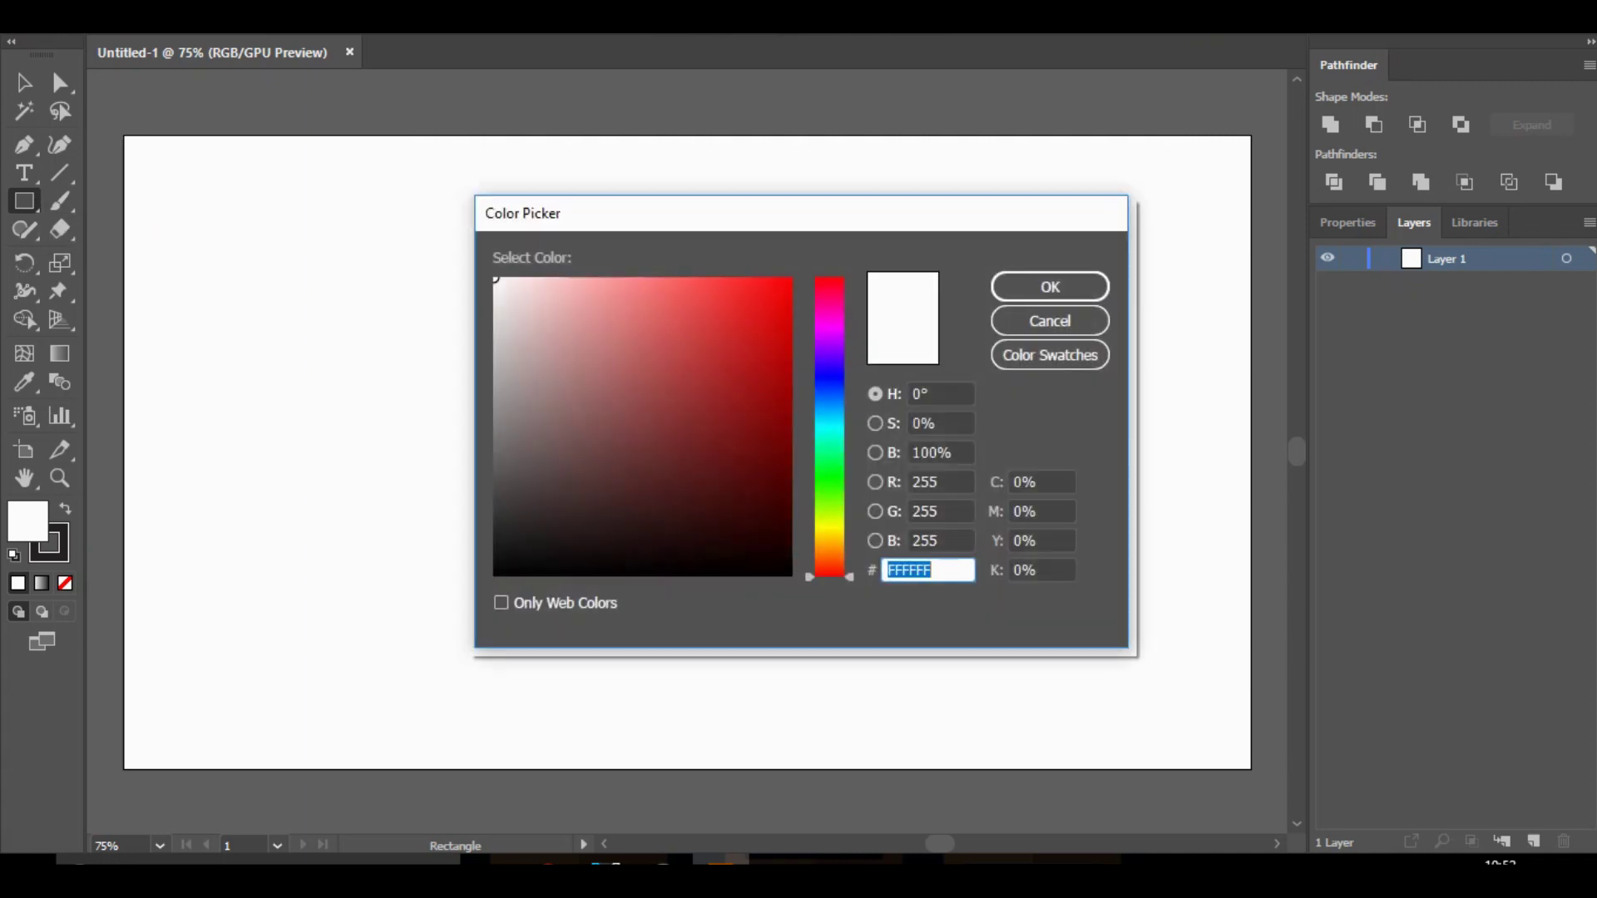
{"action": "left_click", "coordinate": [829, 397]}
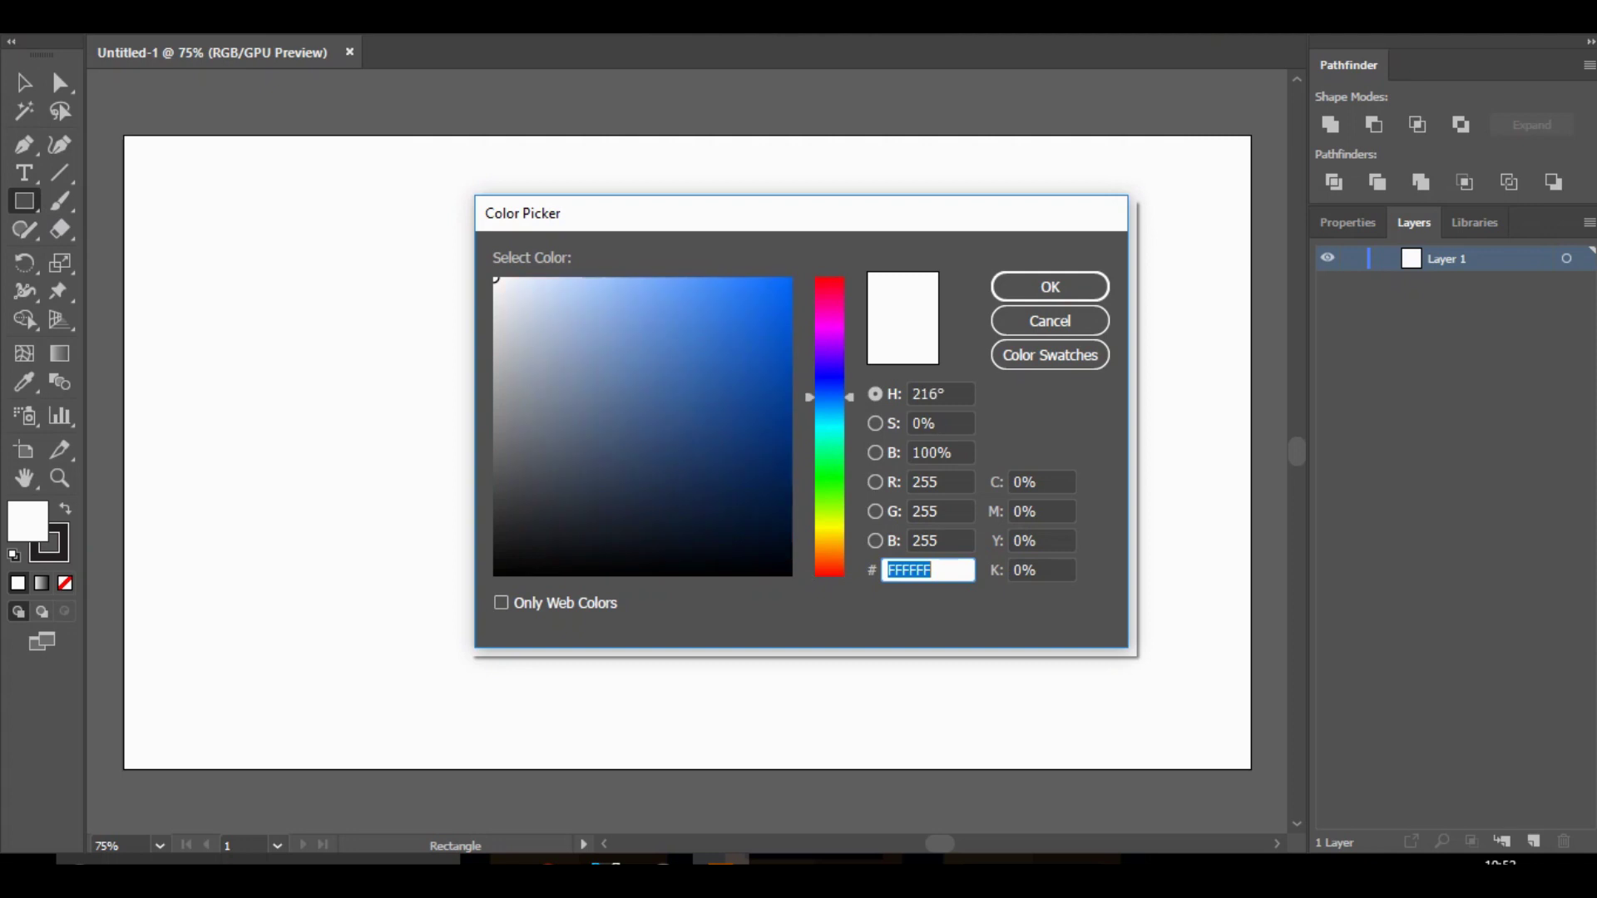
{"action": "mouse_move", "coordinate": [829, 396]}
{"action": "left_mouse_down"}
{"action": "mouse_move", "coordinate": [829, 421]}
{"action": "mouse_move", "coordinate": [829, 380]}
{"action": "left_mouse_up"}
{"action": "left_click", "coordinate": [736, 424]}
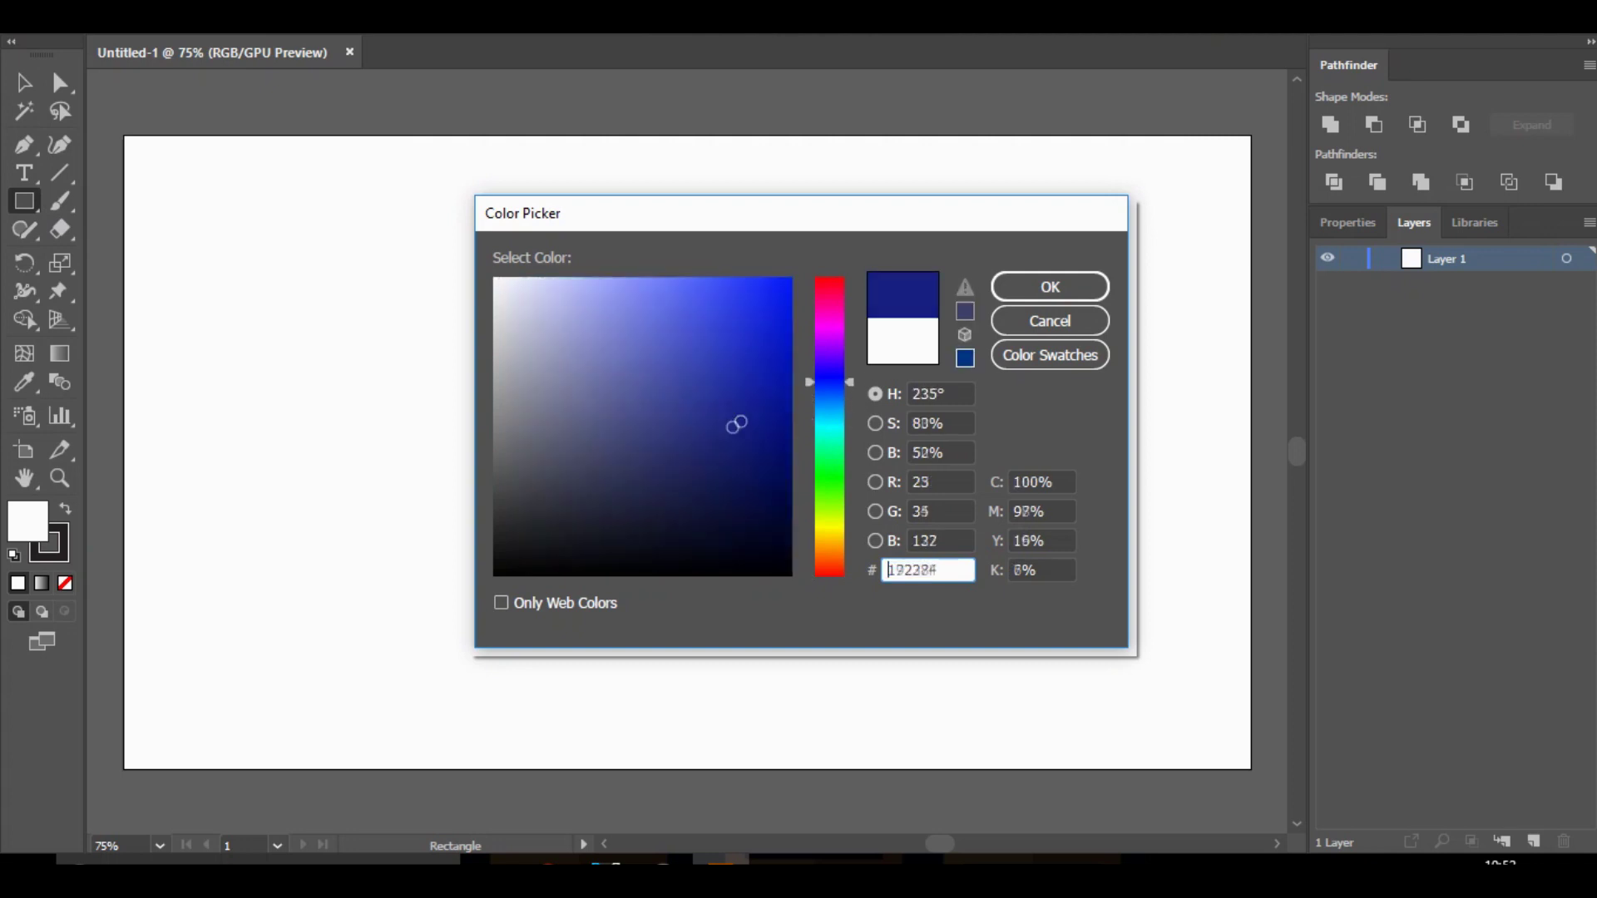
{"action": "left_click_drag", "start_coordinate": [736, 424], "coordinate": [725, 423]}
{"action": "key", "text": "Return"}
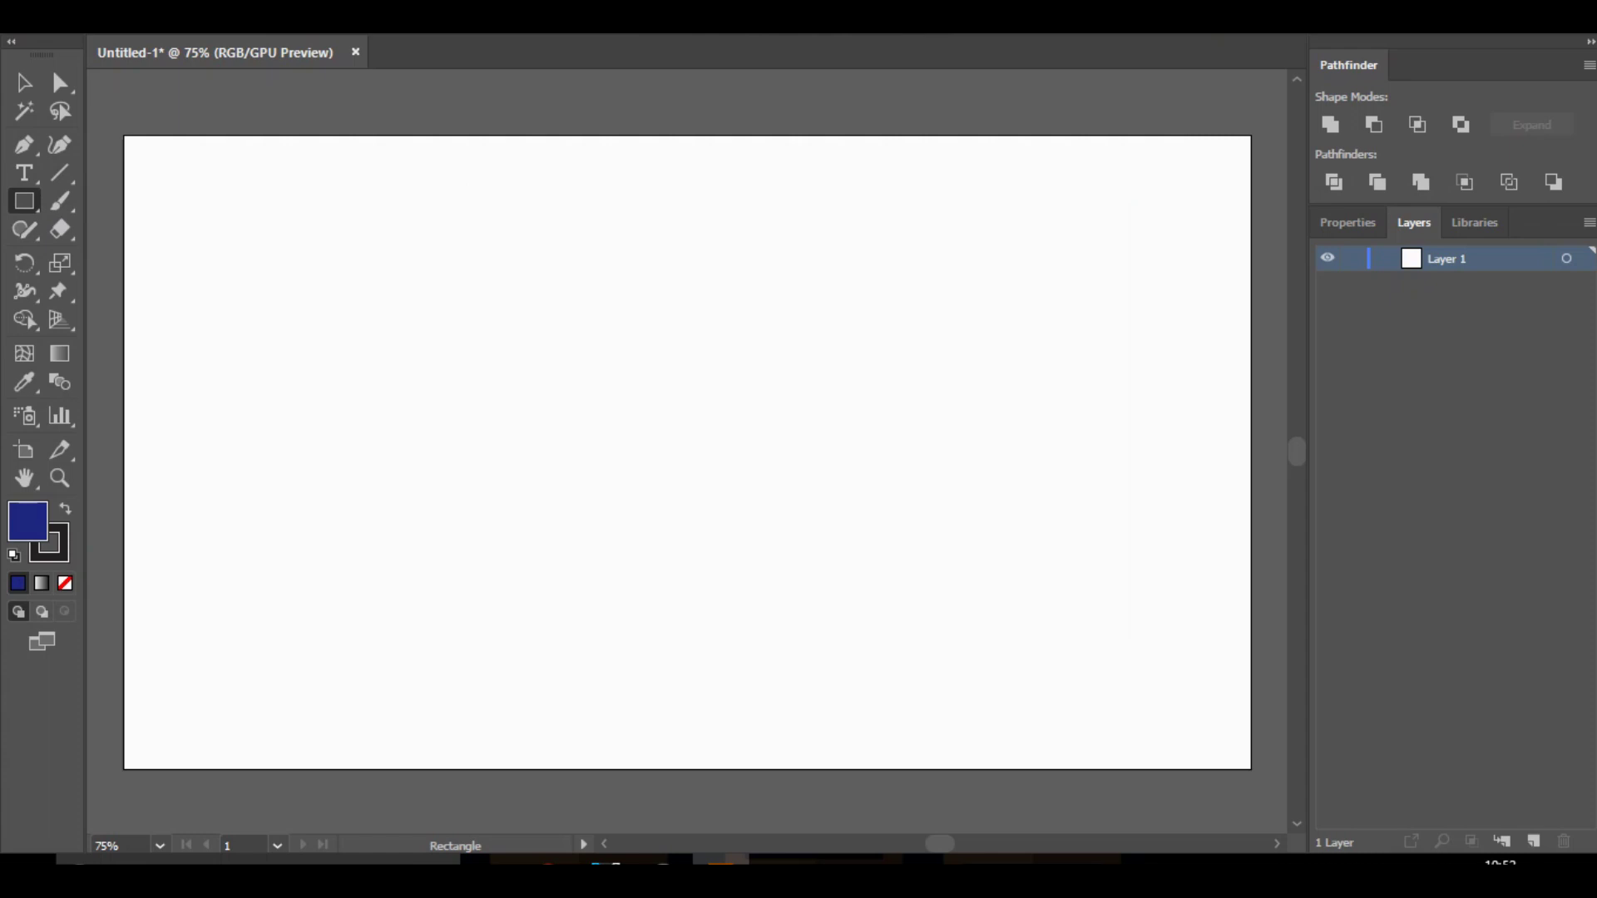
{"action": "left_click_drag", "start_coordinate": [371, 292], "coordinate": [1022, 470]}
{"action": "key", "text": "v"}
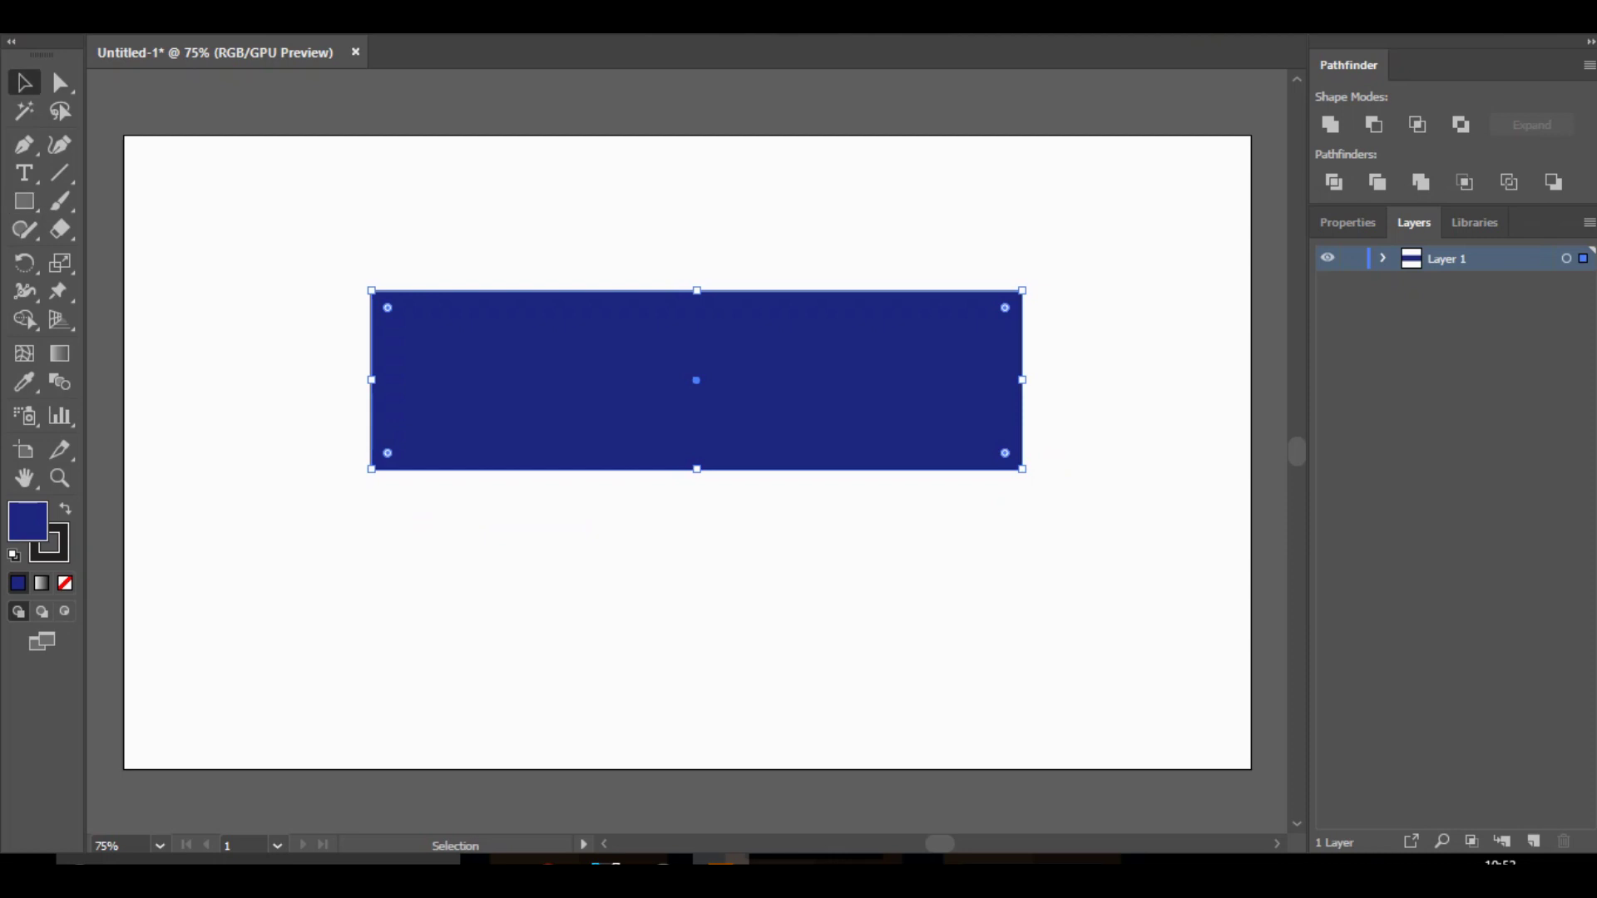
Duplicate the rectangle directly beneath the original and reduce the copy to half its height.
{"action": "key", "text": "a"}
{"action": "key", "text": "ctrl+v"}
{"action": "left_click_drag", "start_coordinate": [858, 447], "coordinate": [875, 570]}
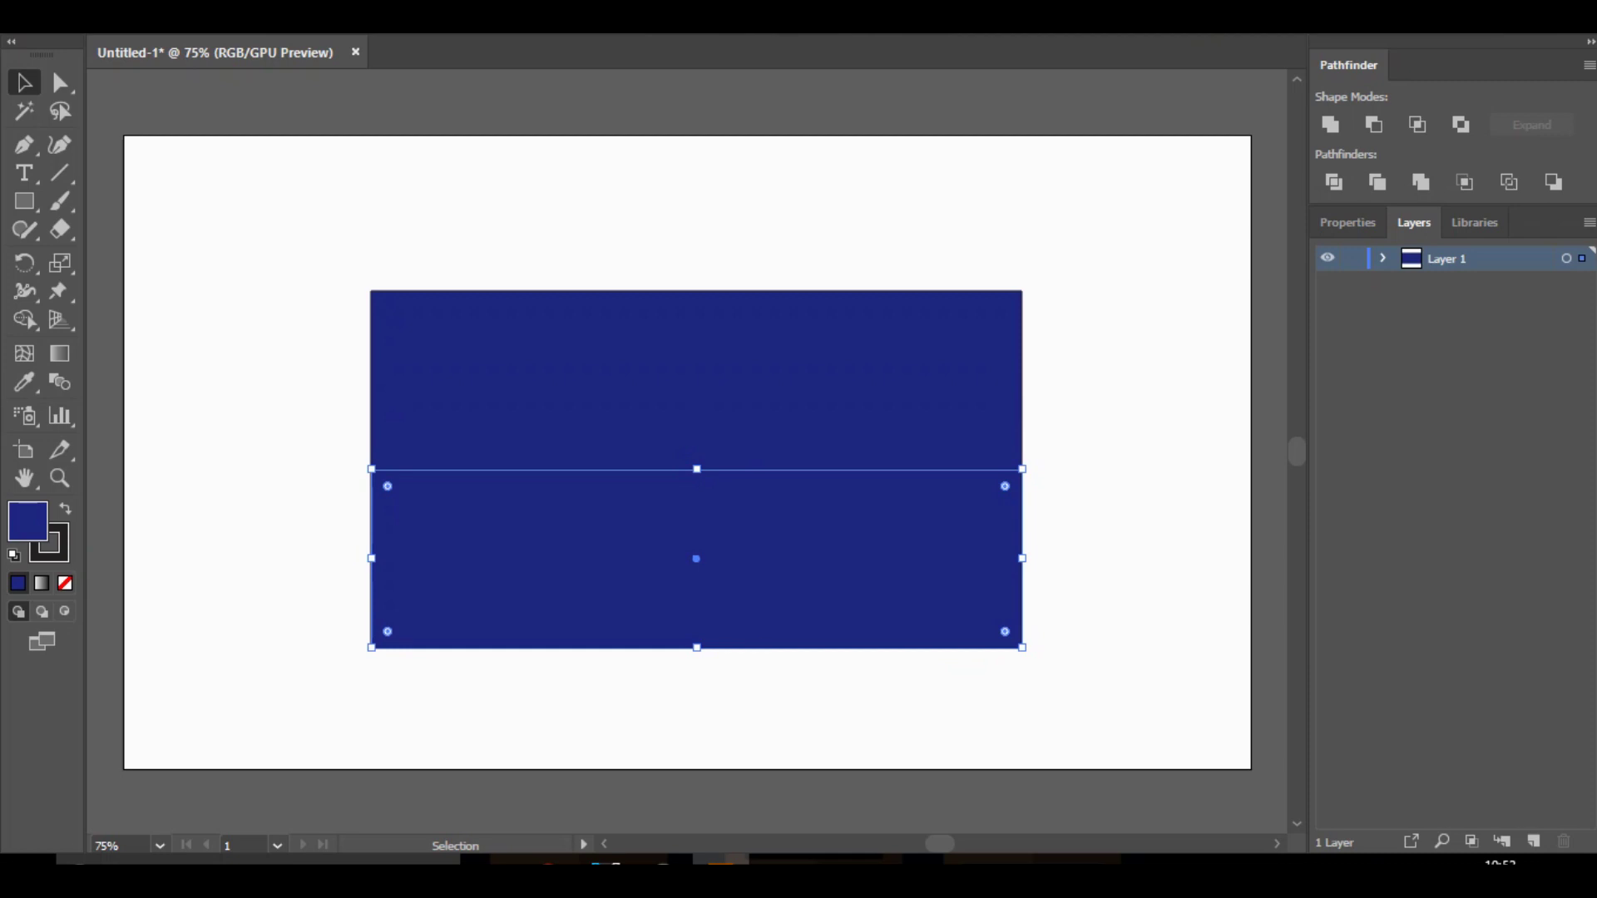
{"action": "left_click_drag", "start_coordinate": [697, 647], "coordinate": [697, 558]}
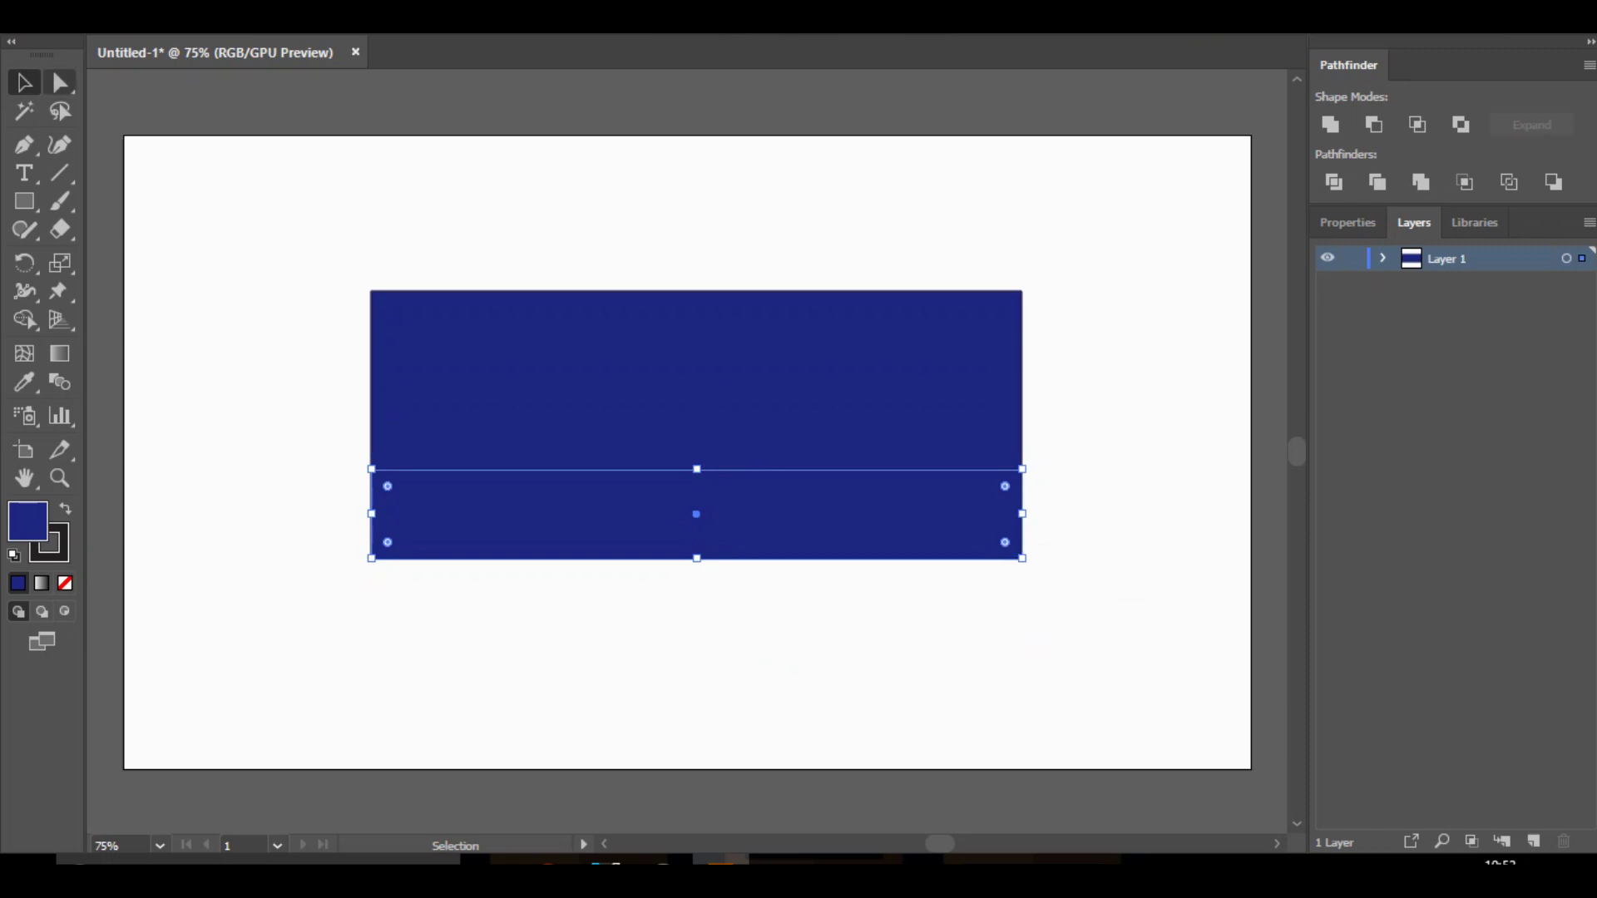
Try to taper the lower rectangle by moving its bottom corner points inward, undoing each attempt.
{"action": "left_click", "coordinate": [60, 83]}
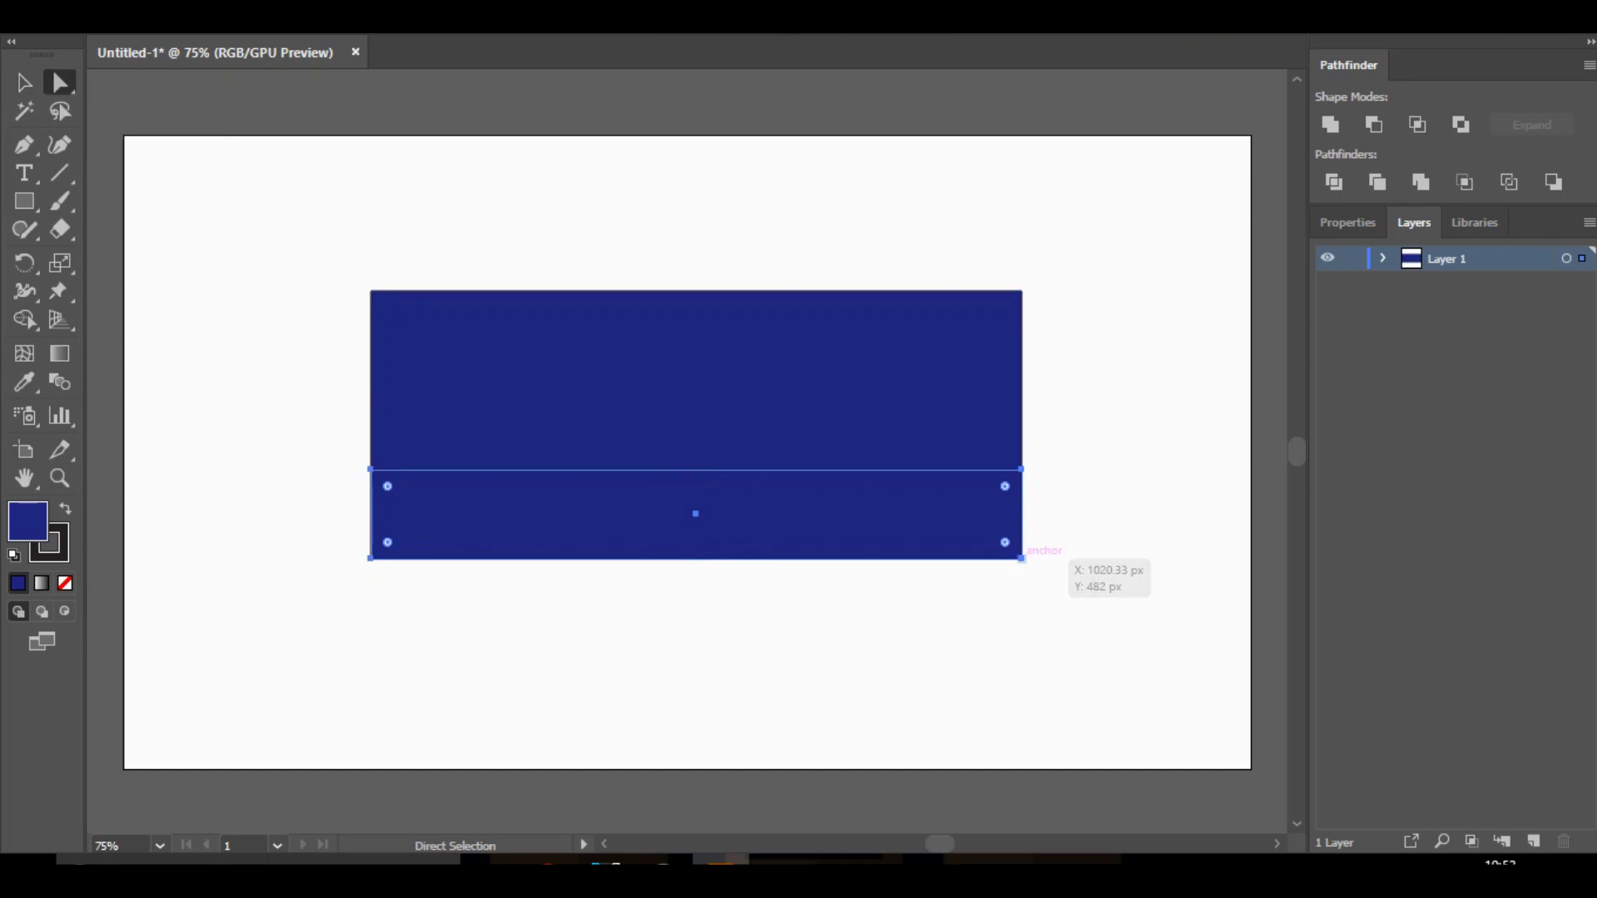
{"action": "left_click", "coordinate": [1021, 559]}
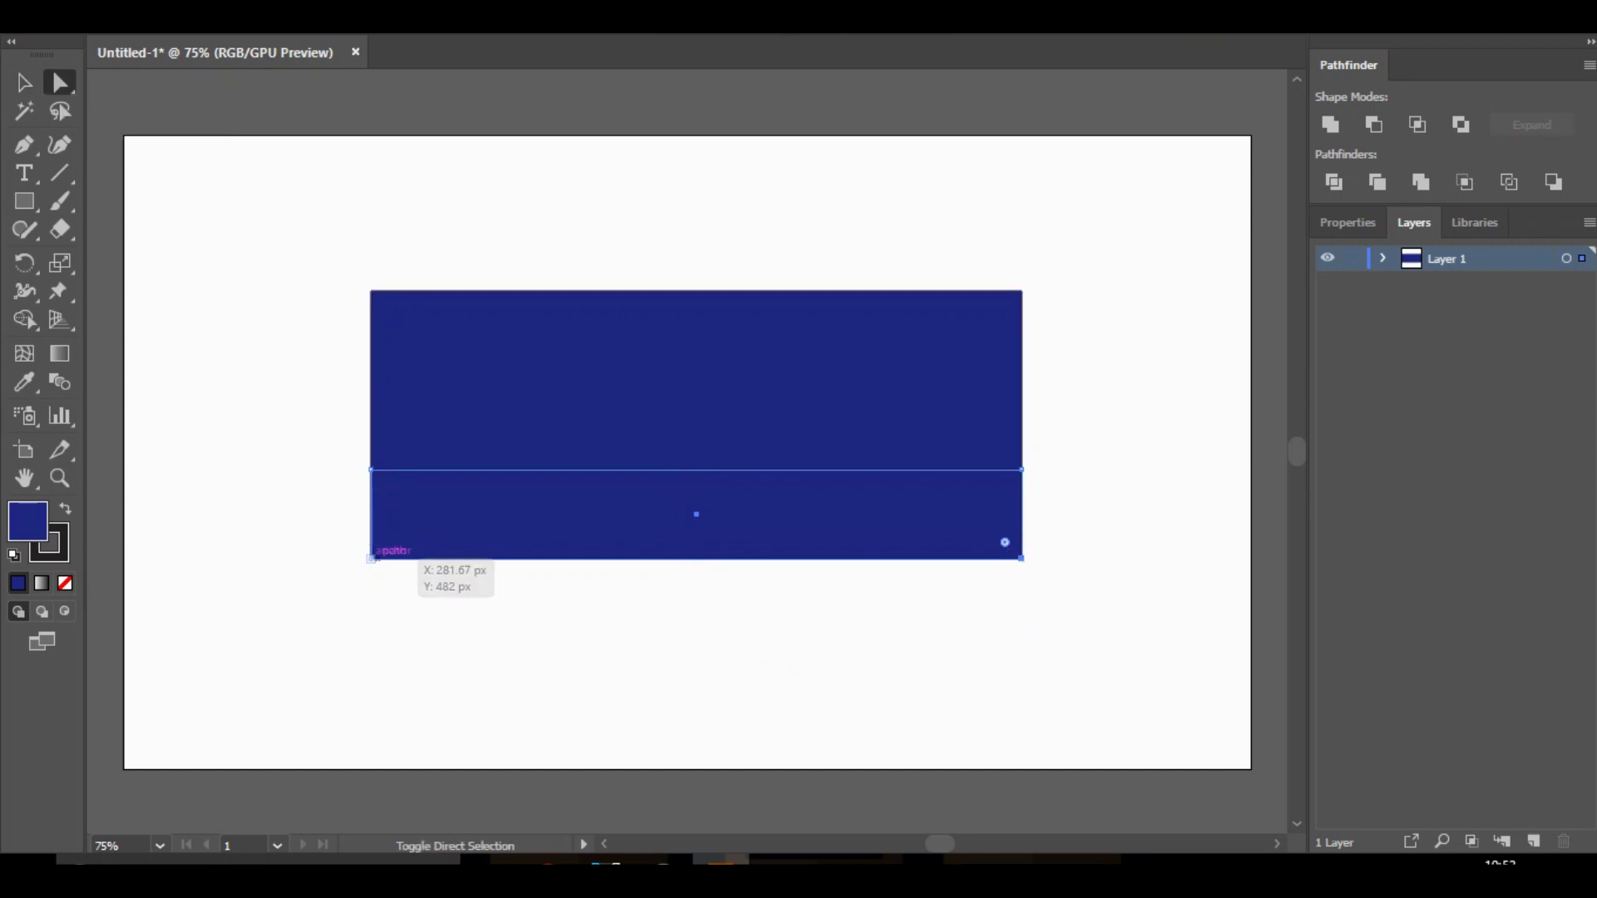
{"action": "left_click", "coordinate": [370, 558]}
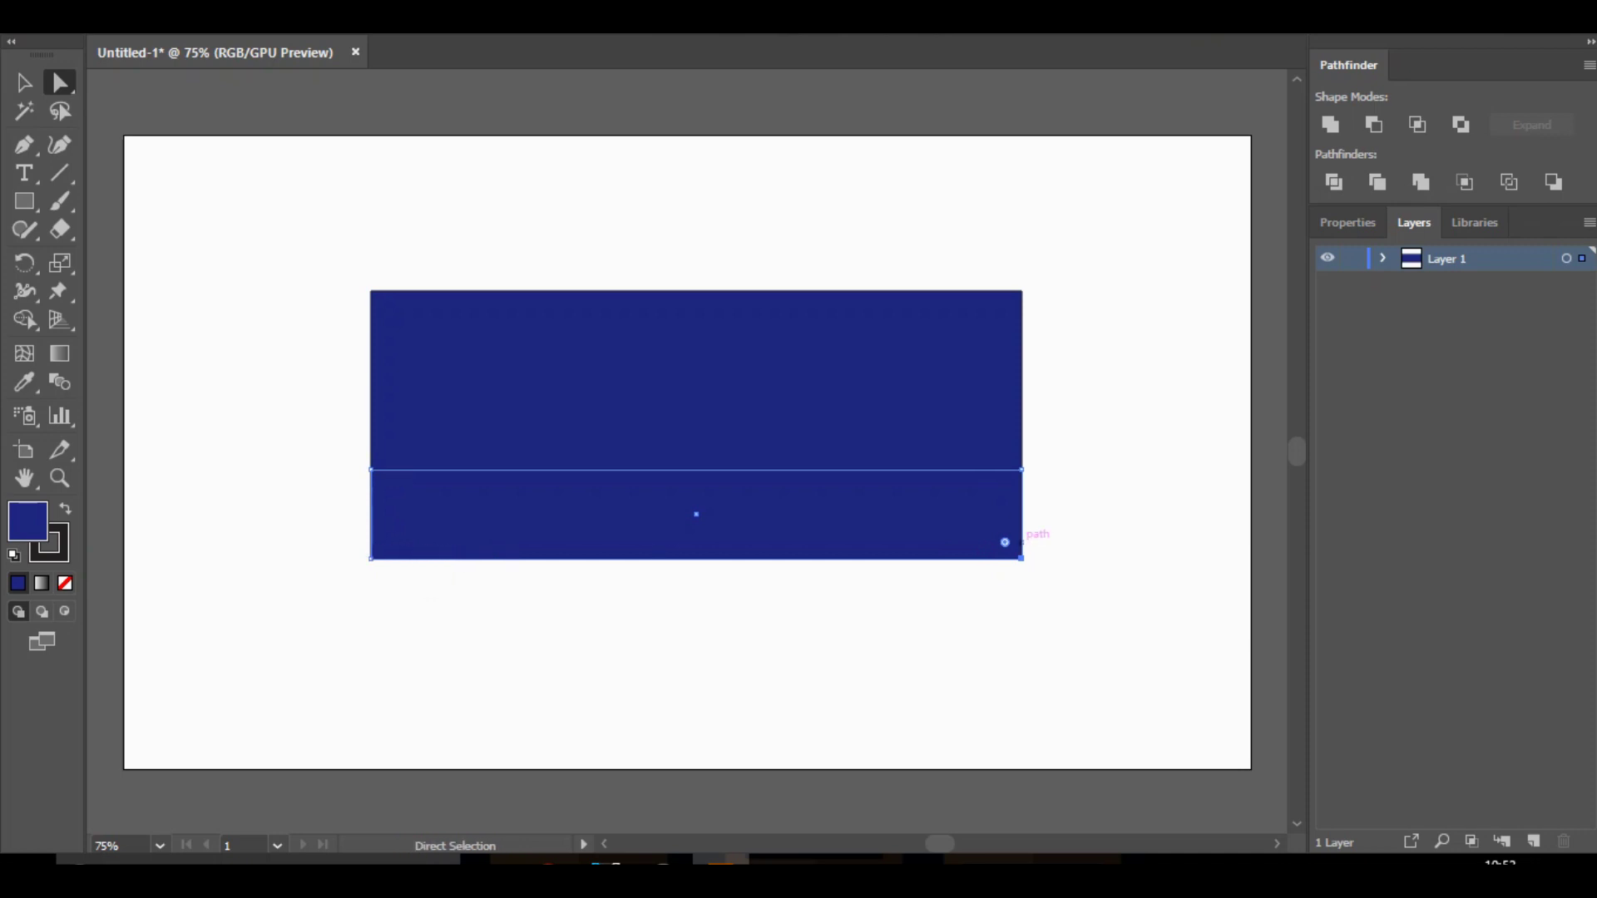
{"action": "left_click_drag", "start_coordinate": [1021, 559], "coordinate": [990, 567]}
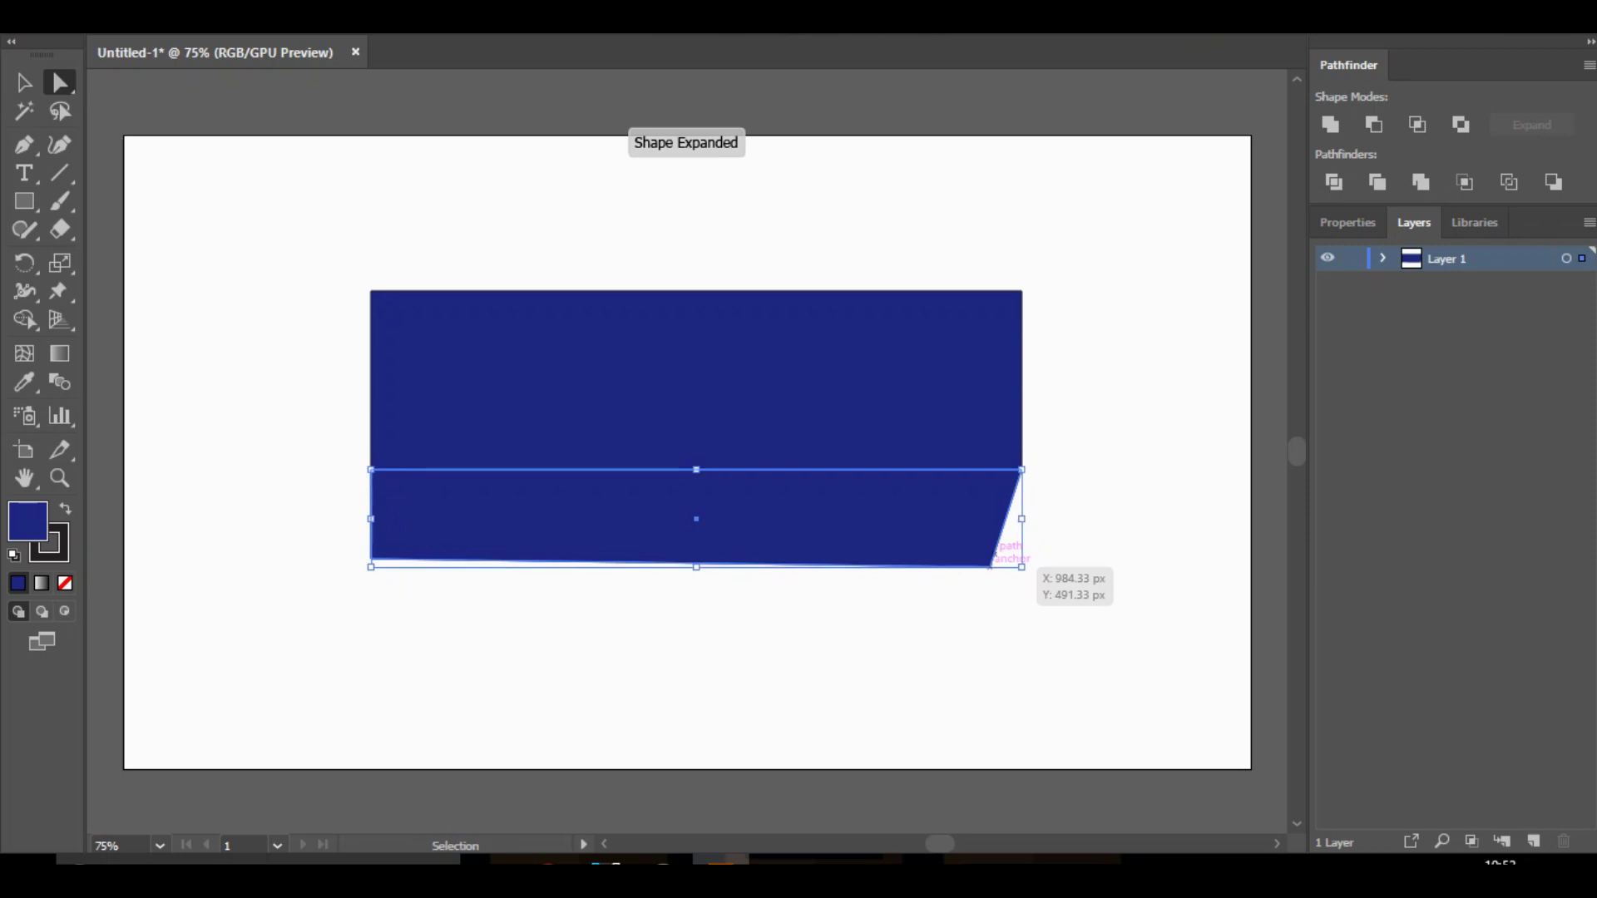
{"action": "key", "text": "ctrl+z"}
{"action": "left_click", "coordinate": [1021, 558], "text": "shift"}
{"action": "left_click", "coordinate": [1021, 559], "text": "shift"}
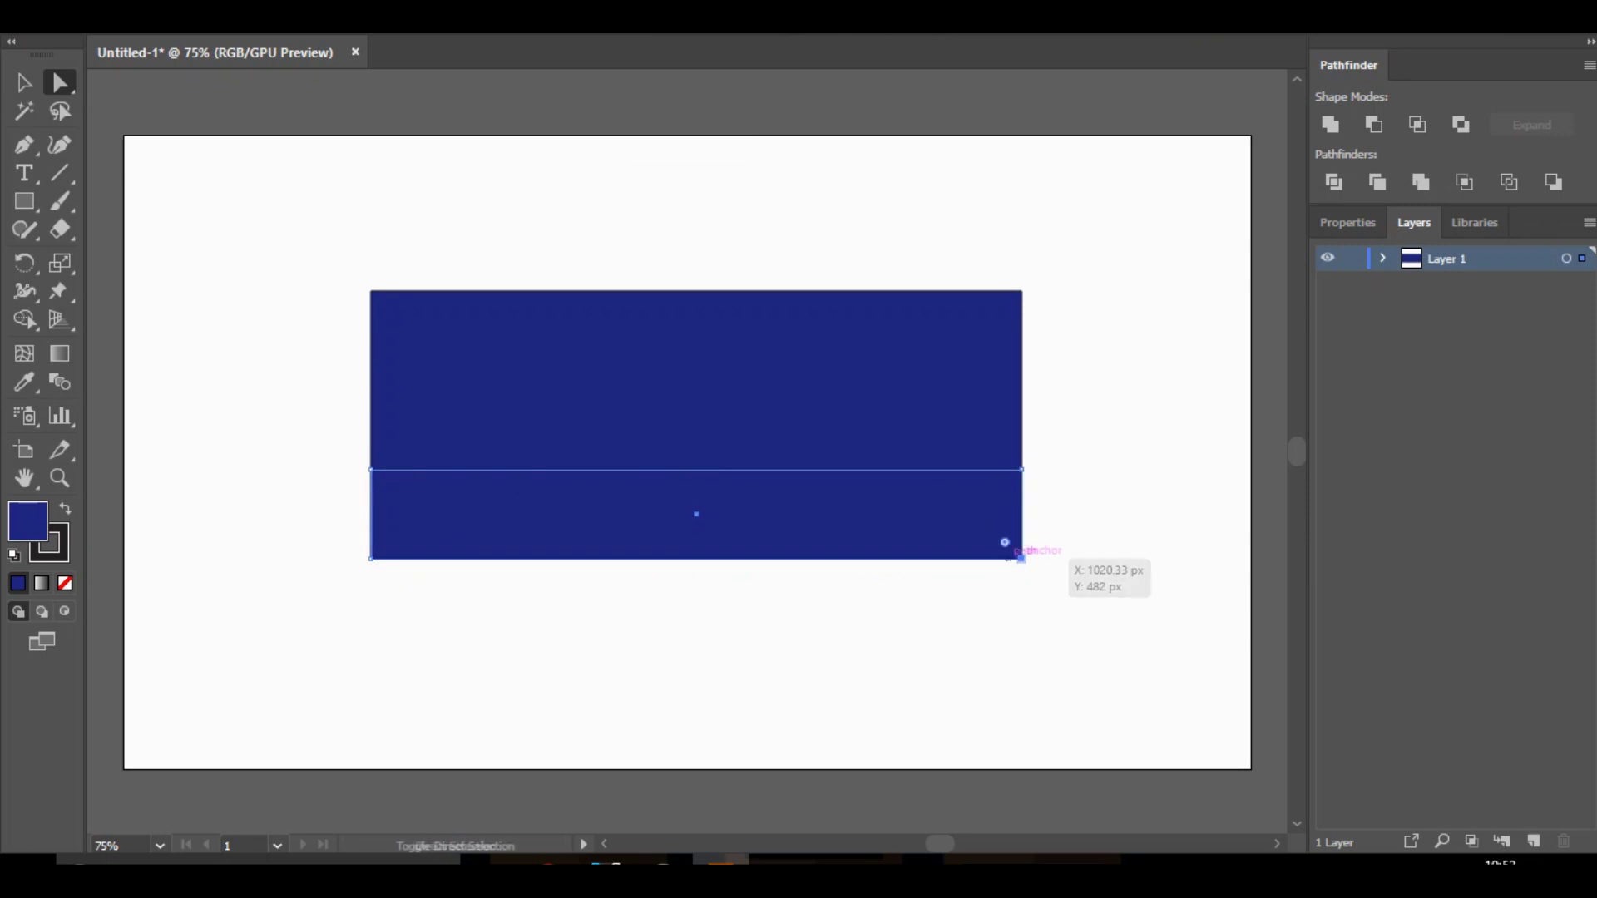
{"action": "left_click_drag", "start_coordinate": [371, 559], "coordinate": [415, 559]}
{"action": "key", "text": "ctrl+z"}
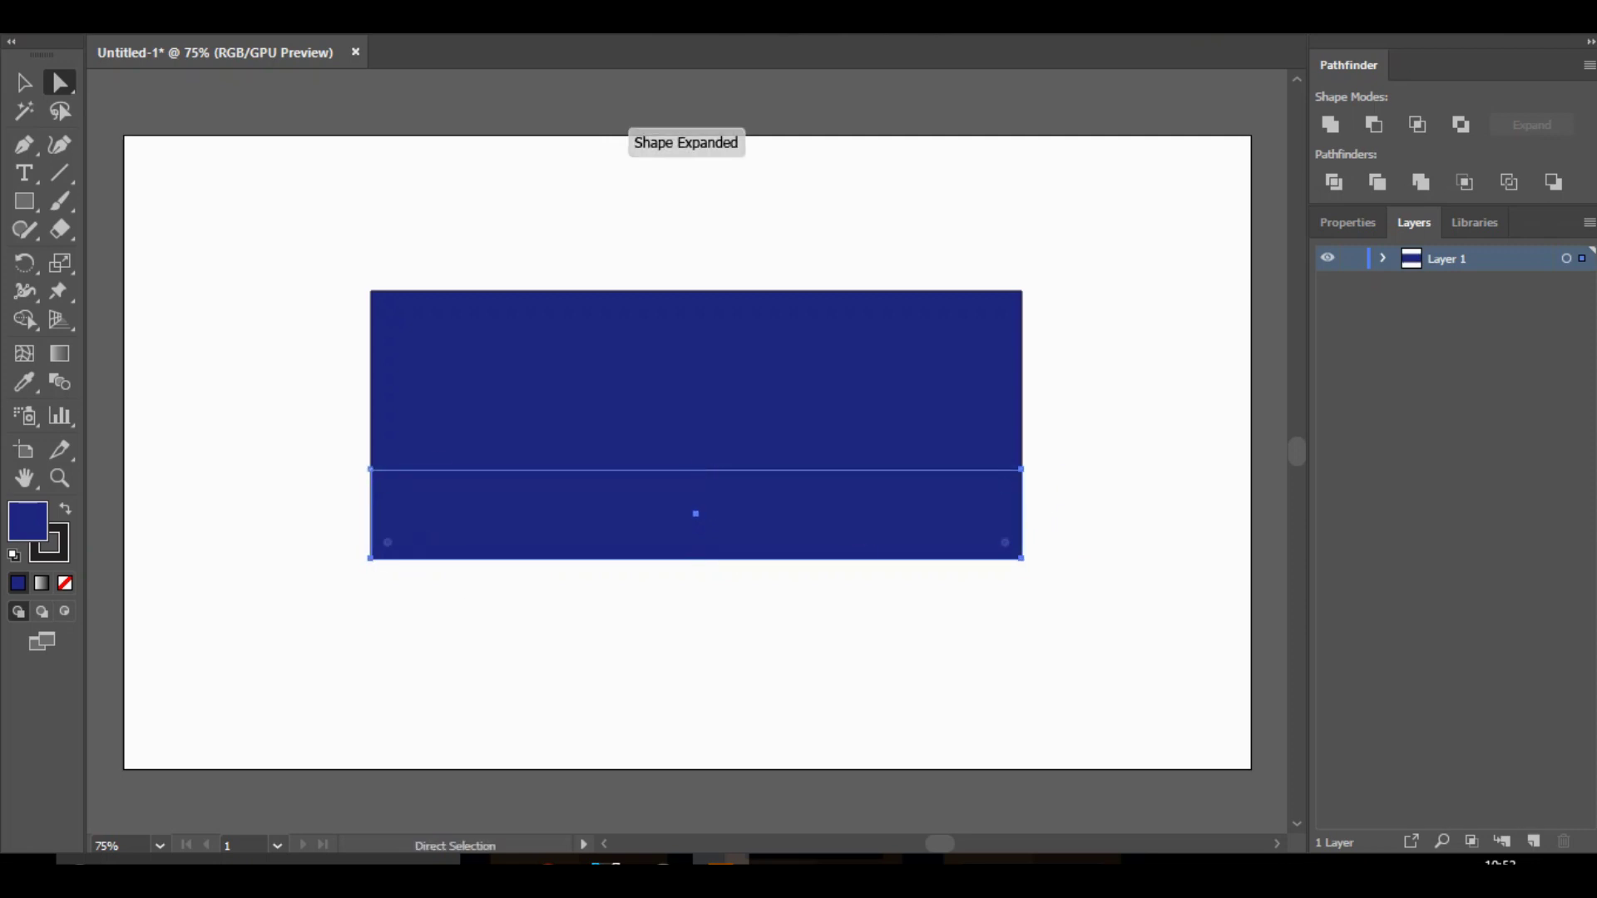
Slant the lower rectangle's right side by moving its bottom-right corner point horizontally inward.
{"action": "left_click", "coordinate": [1012, 557]}
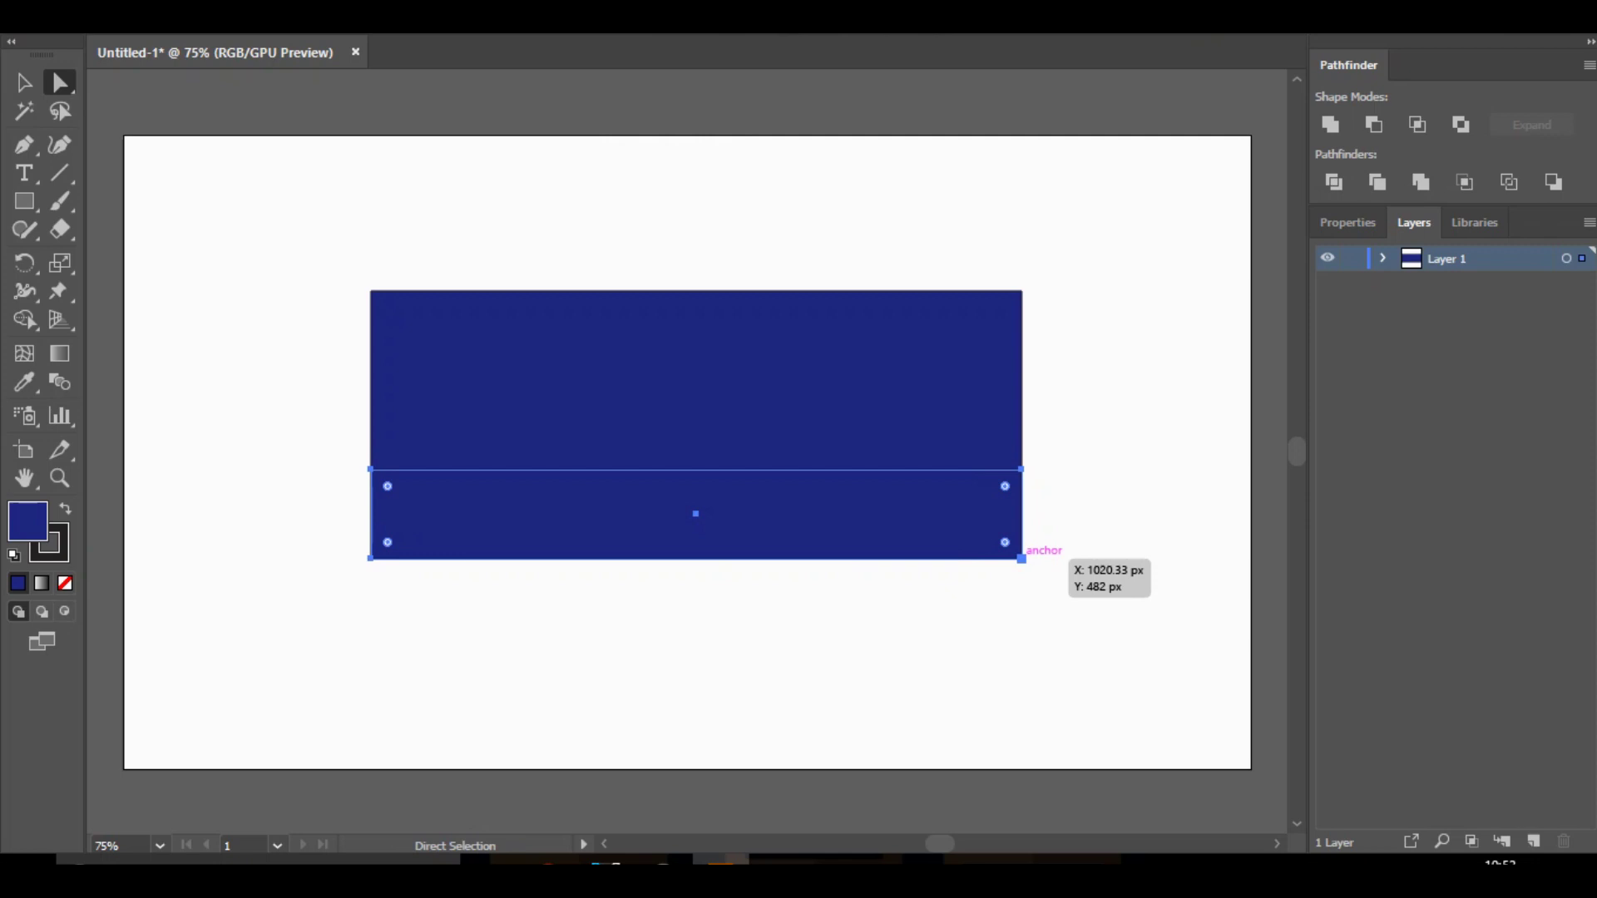
{"action": "left_click", "coordinate": [1021, 559], "text": "shift"}
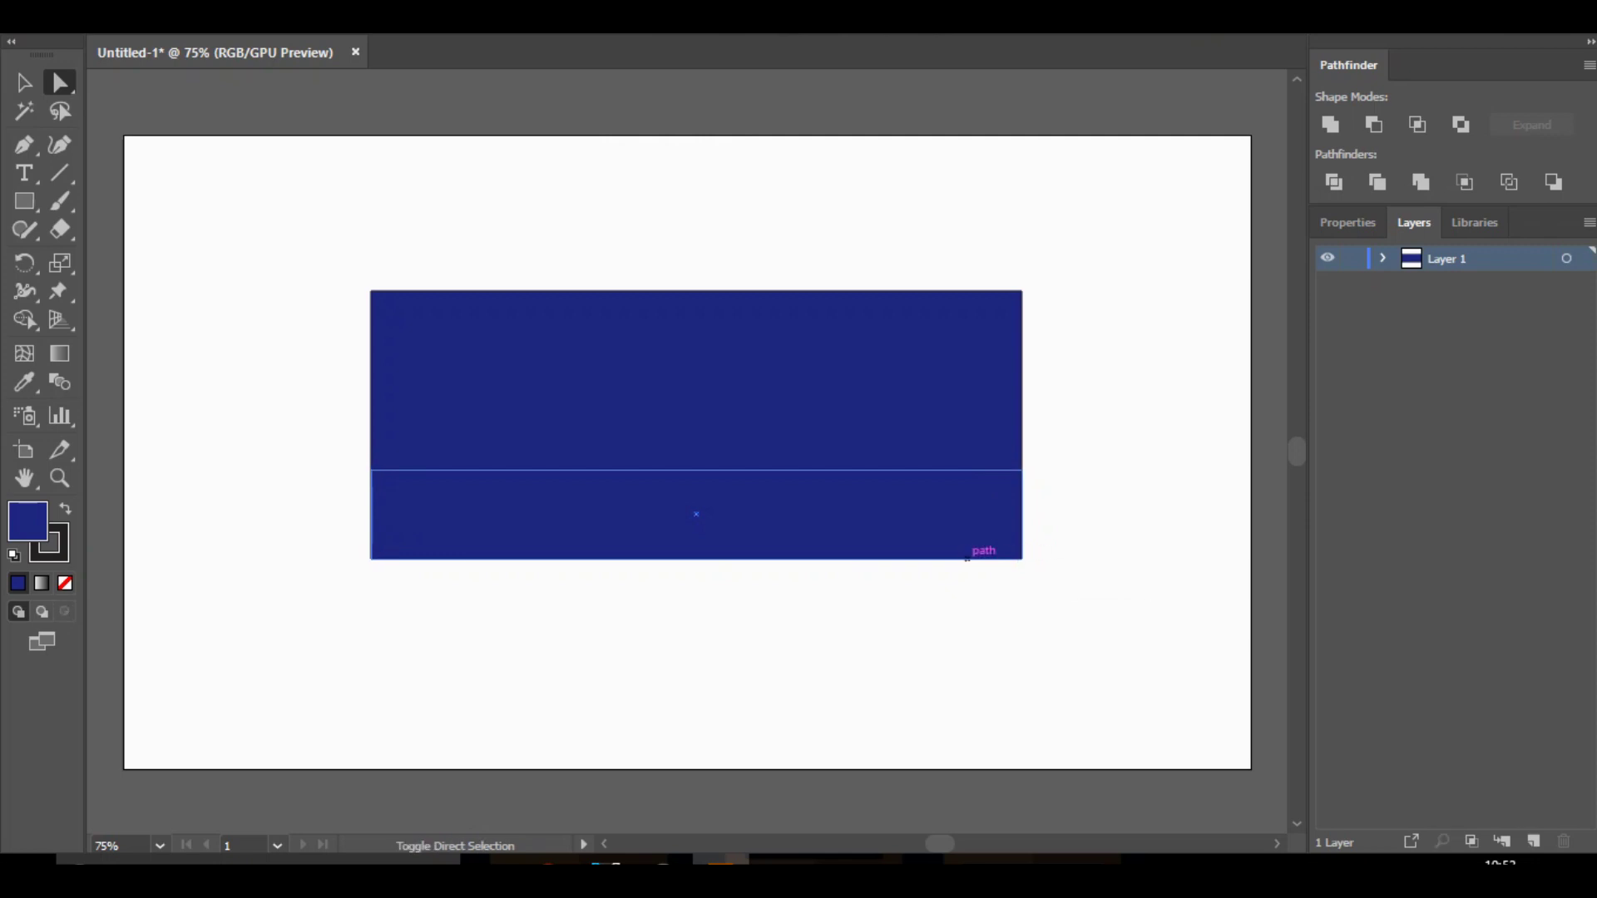
{"action": "left_click_drag", "start_coordinate": [1021, 558], "coordinate": [978, 559]}
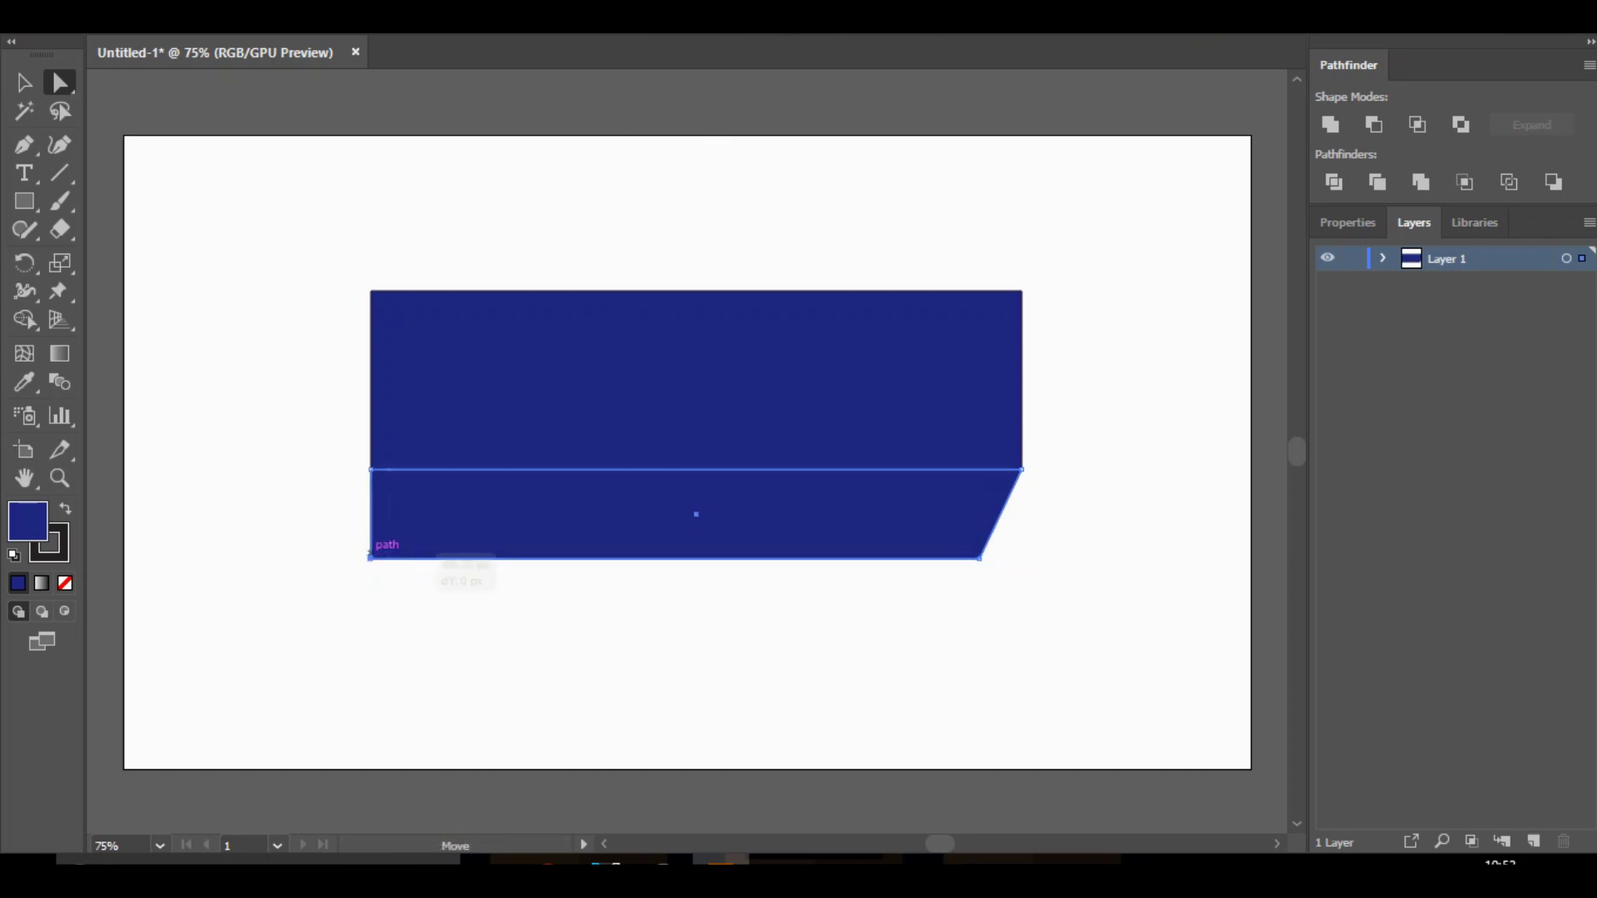
{"action": "mouse_move", "coordinate": [371, 542]}
{"action": "left_mouse_down"}
{"action": "mouse_move", "coordinate": [406, 541]}
{"action": "mouse_move", "coordinate": [371, 542]}
{"action": "left_mouse_up"}
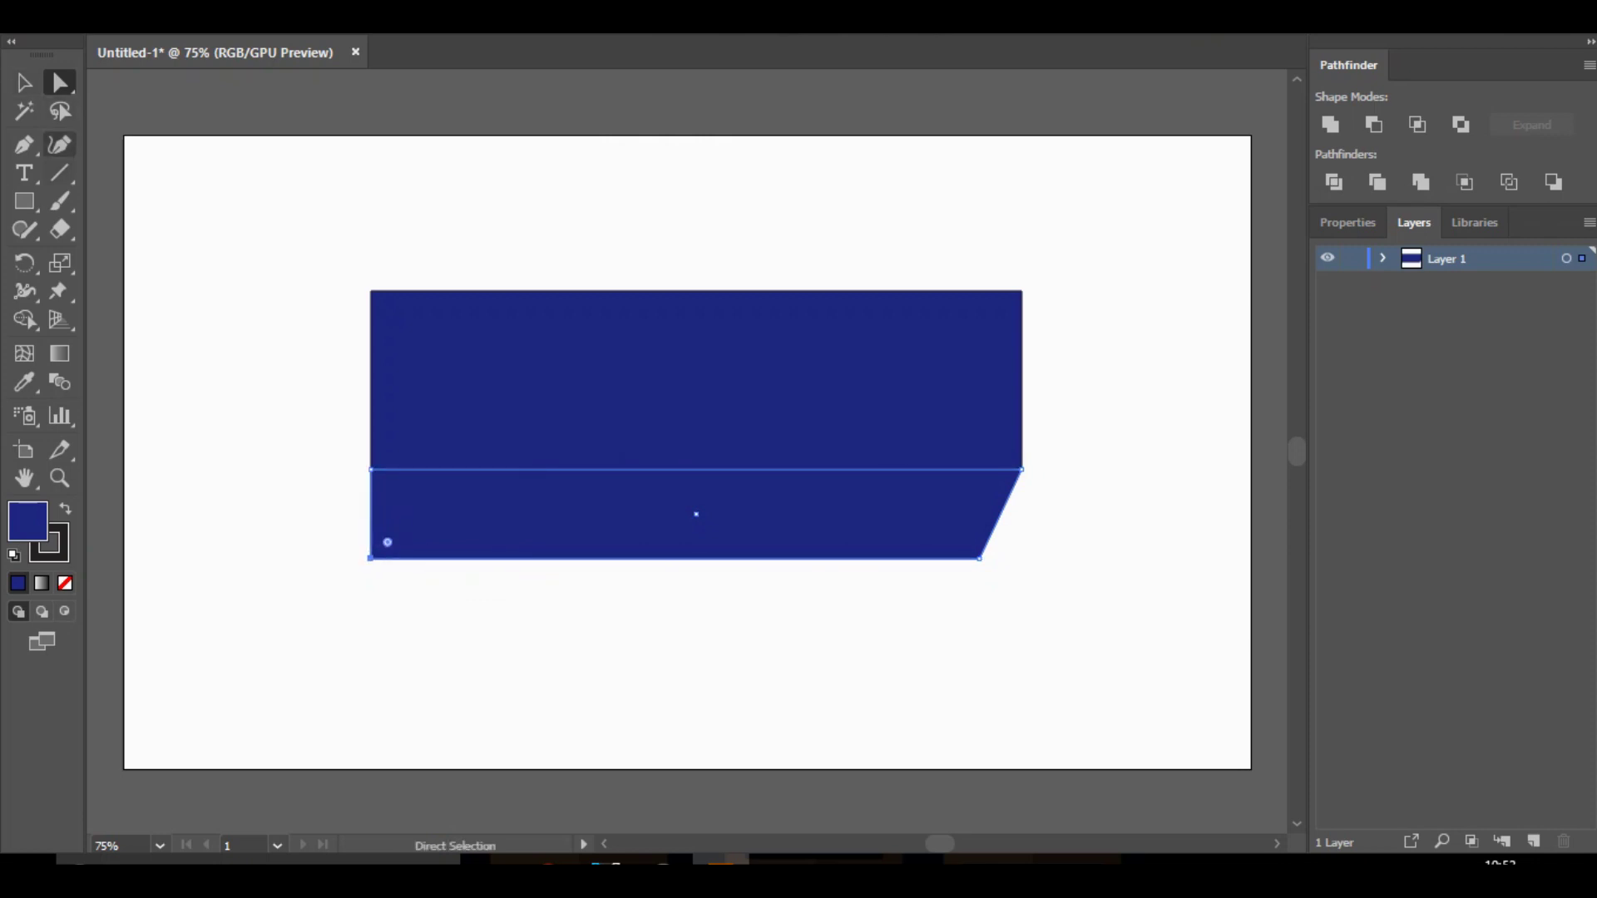
Draw a rectangle covering the lower shape's left half and cut away the overlap with Shape Builder.
{"action": "left_click", "coordinate": [24, 201]}
{"action": "mouse_move", "coordinate": [315, 629]}
{"action": "left_mouse_down"}
{"action": "mouse_move", "coordinate": [541, 410]}
{"action": "mouse_move", "coordinate": [697, 355]}
{"action": "left_mouse_up"}
{"action": "left_click", "coordinate": [24, 82]}
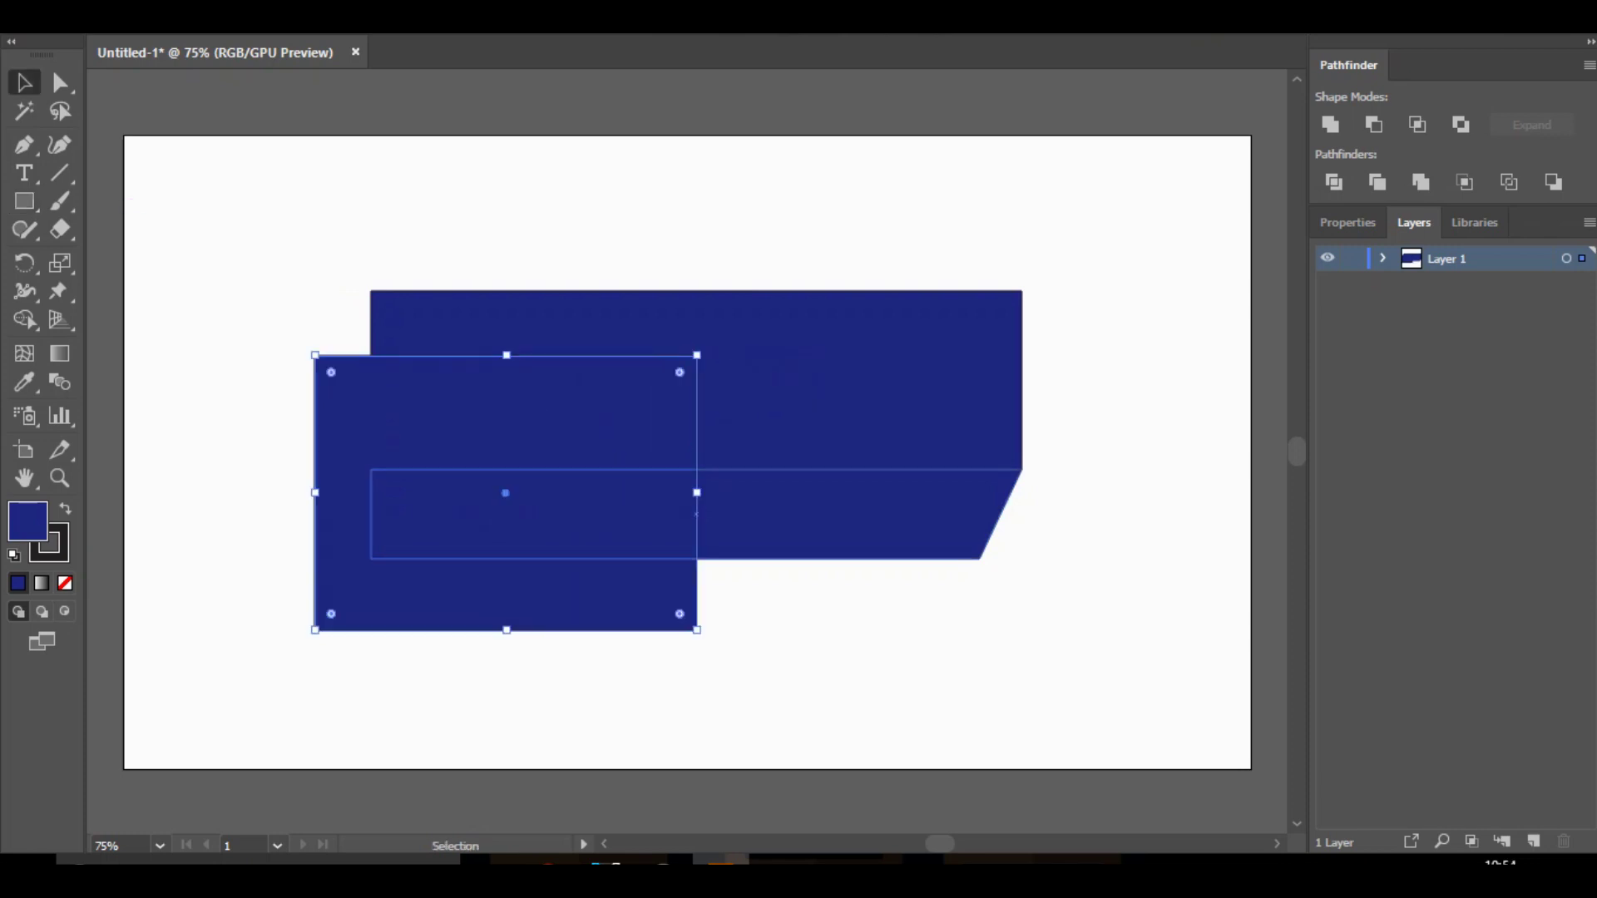
{"action": "left_click", "coordinate": [832, 516], "text": "shift"}
{"action": "left_click", "coordinate": [25, 320]}
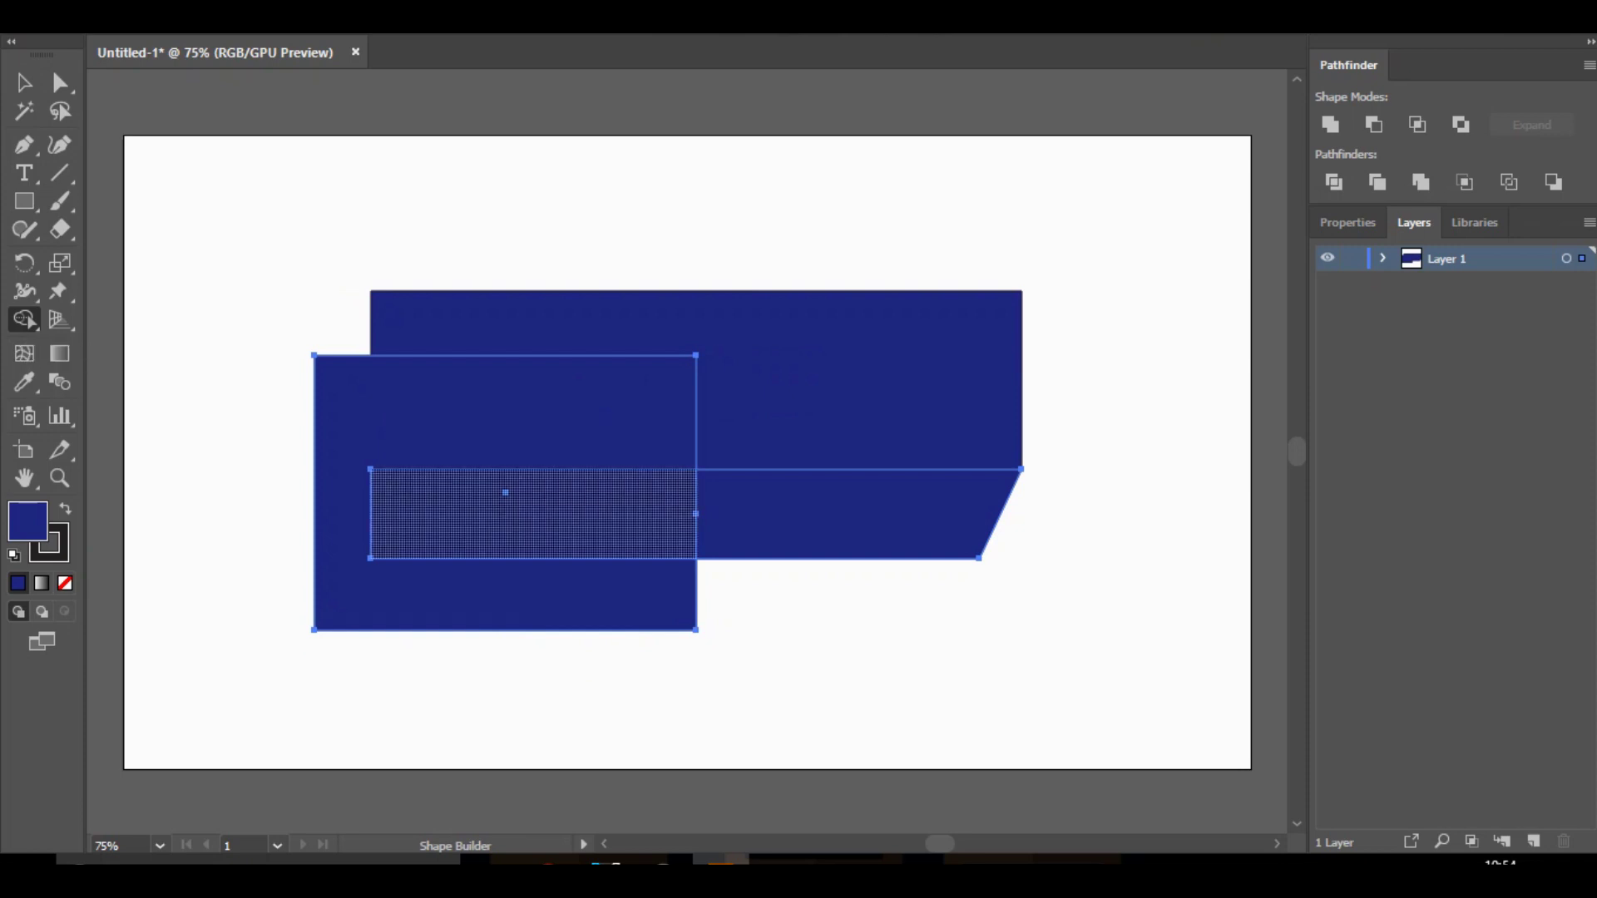
{"action": "left_click", "coordinate": [532, 514], "text": "alt"}
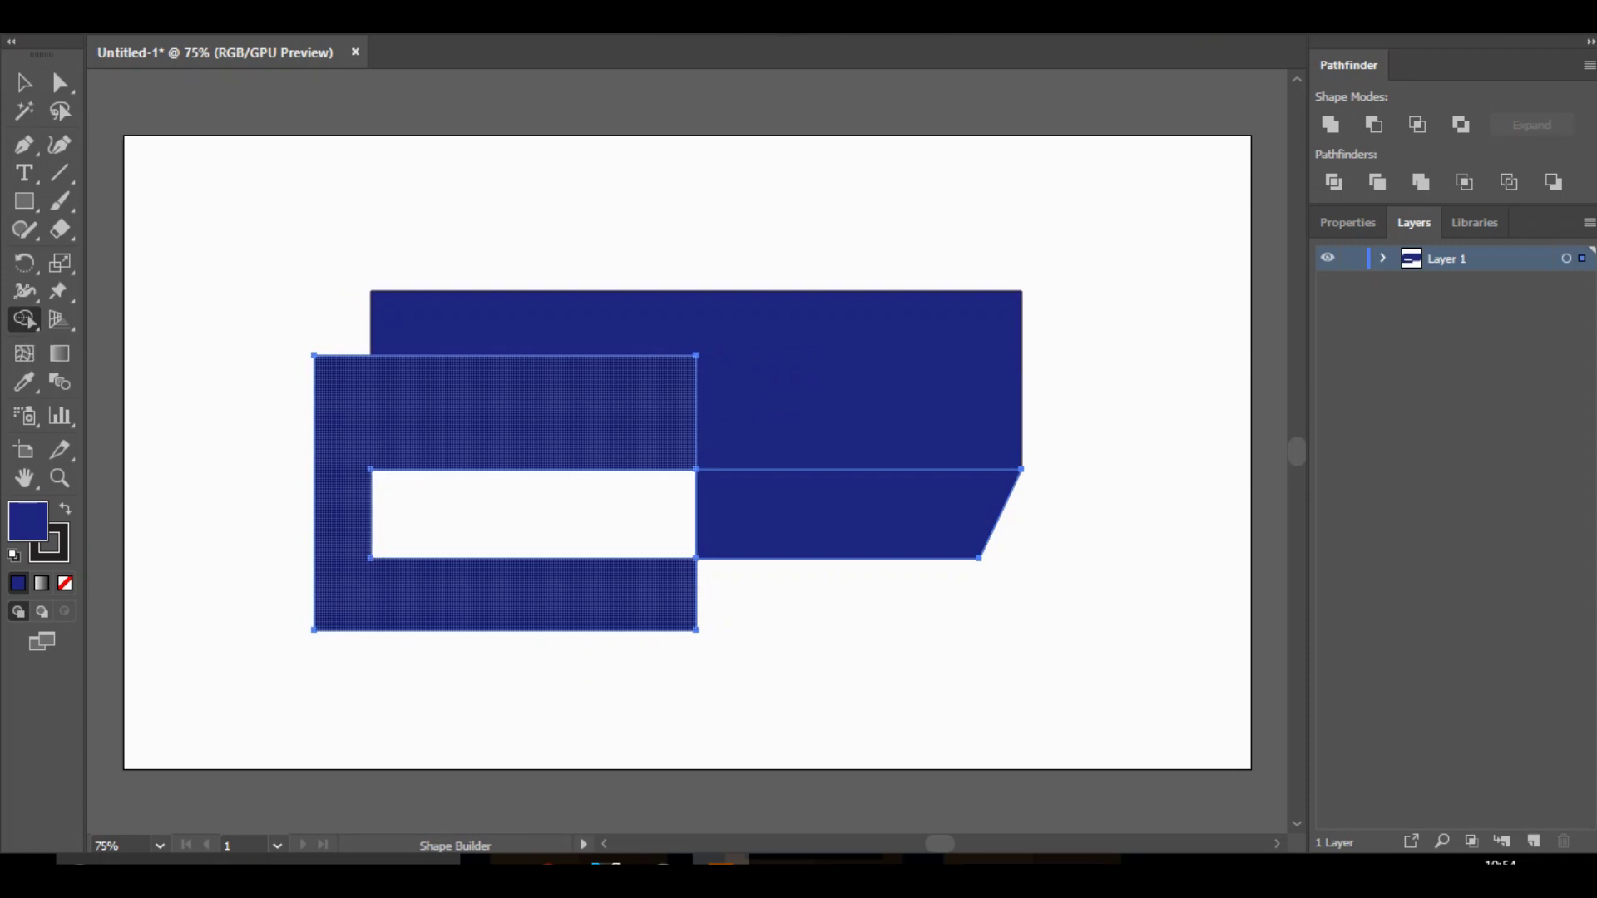
Delete the leftover part of the covering rectangle.
{"action": "key", "text": "v"}
{"action": "left_click", "coordinate": [285, 653]}
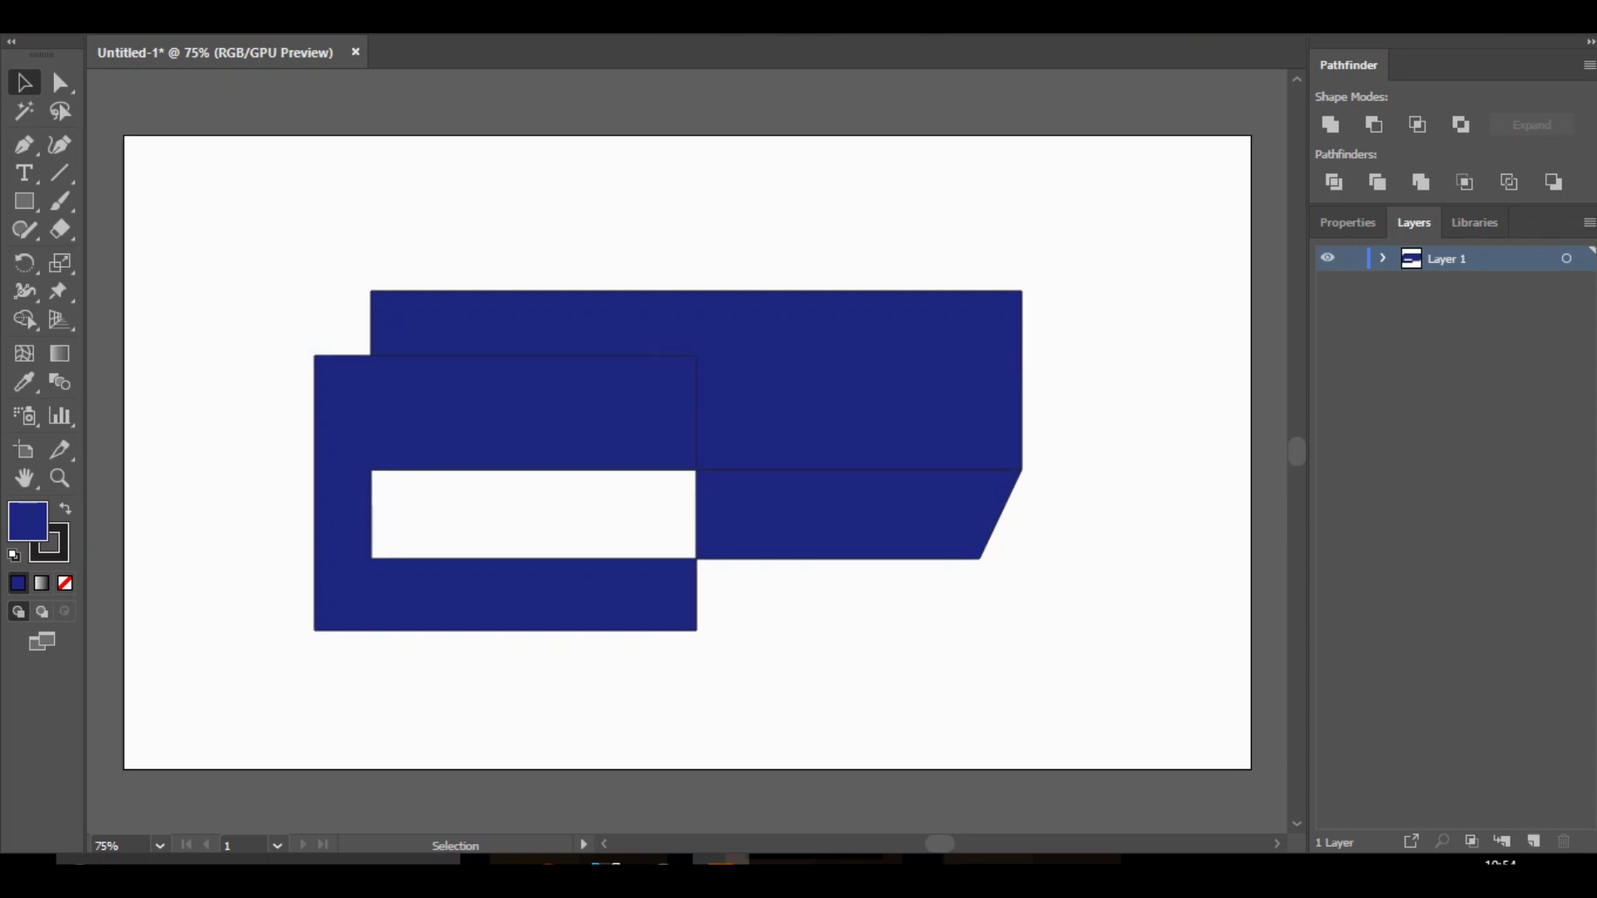
{"action": "left_click_drag", "start_coordinate": [403, 383], "coordinate": [262, 413]}
{"action": "key", "text": "Delete"}
Place a copy of the slanted half, reflected across the vertical axis, flush against the original's left edge beneath the large rectangle.
{"action": "left_click", "coordinate": [832, 516]}
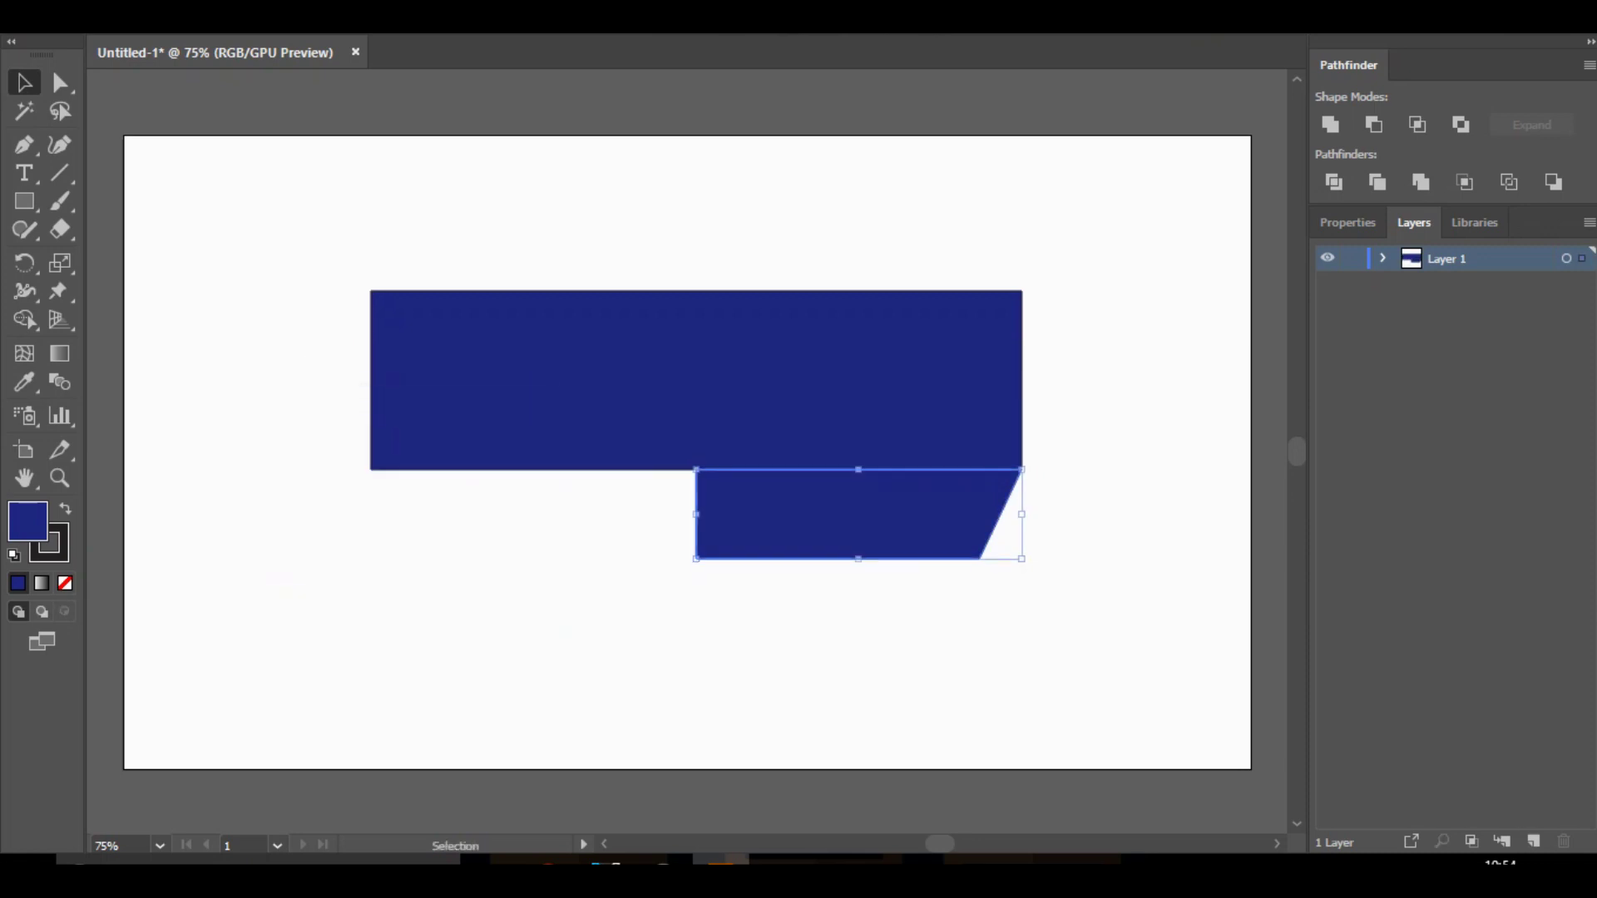
{"action": "key", "text": "a"}
{"action": "key", "text": "ctrl+v"}
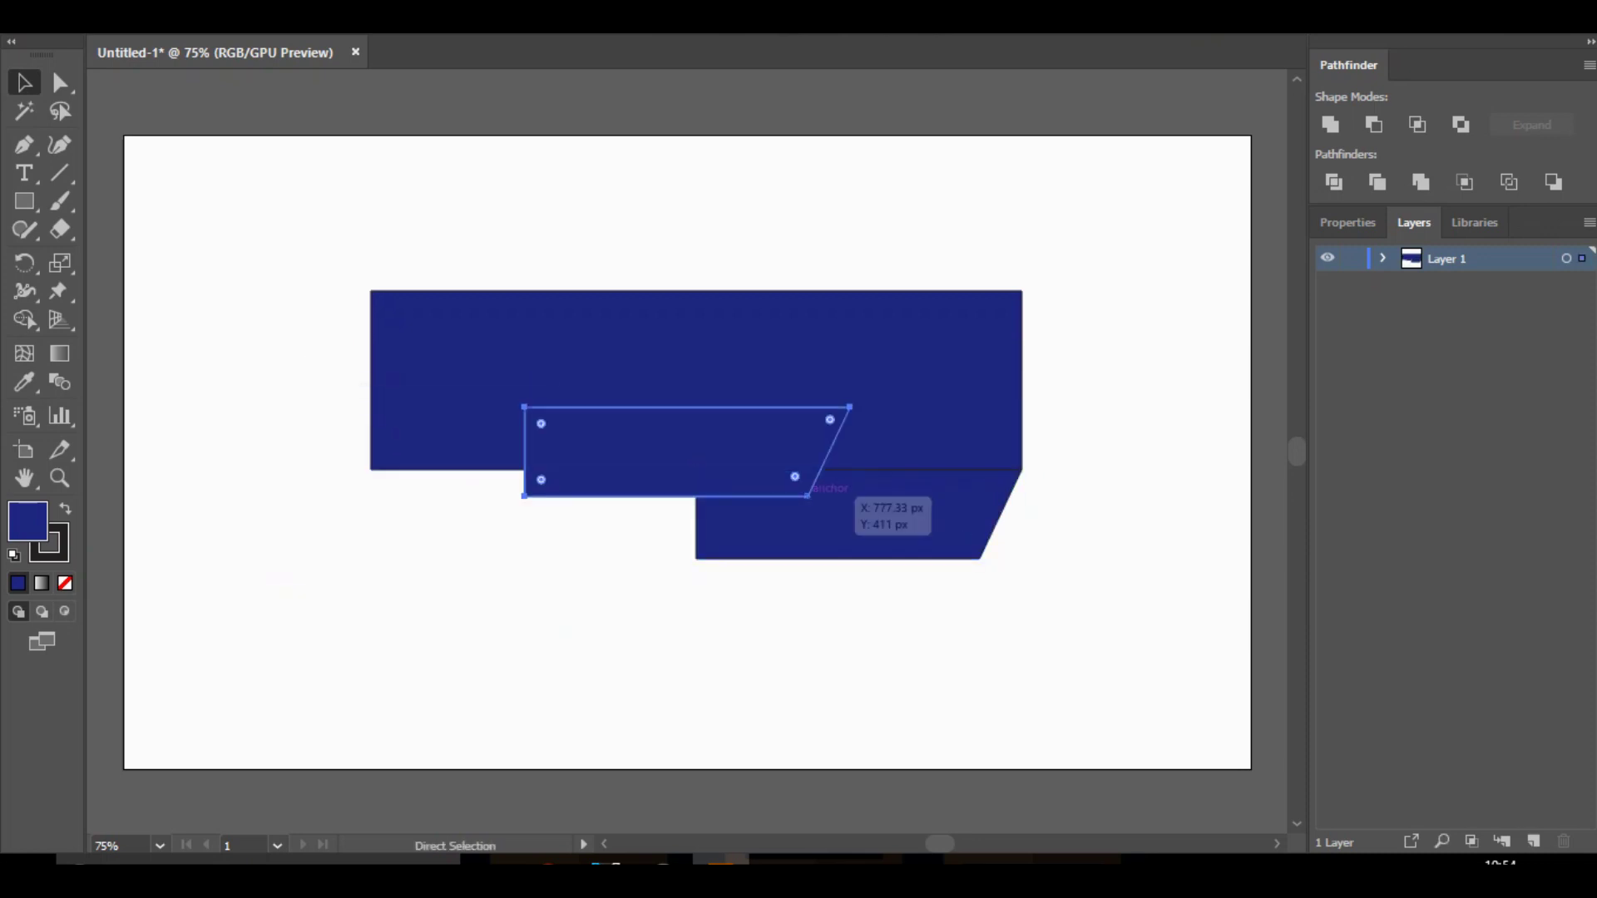
{"action": "key", "text": "v"}
{"action": "right_click", "coordinate": [667, 367]}
{"action": "mouse_move", "coordinate": [739, 707]}
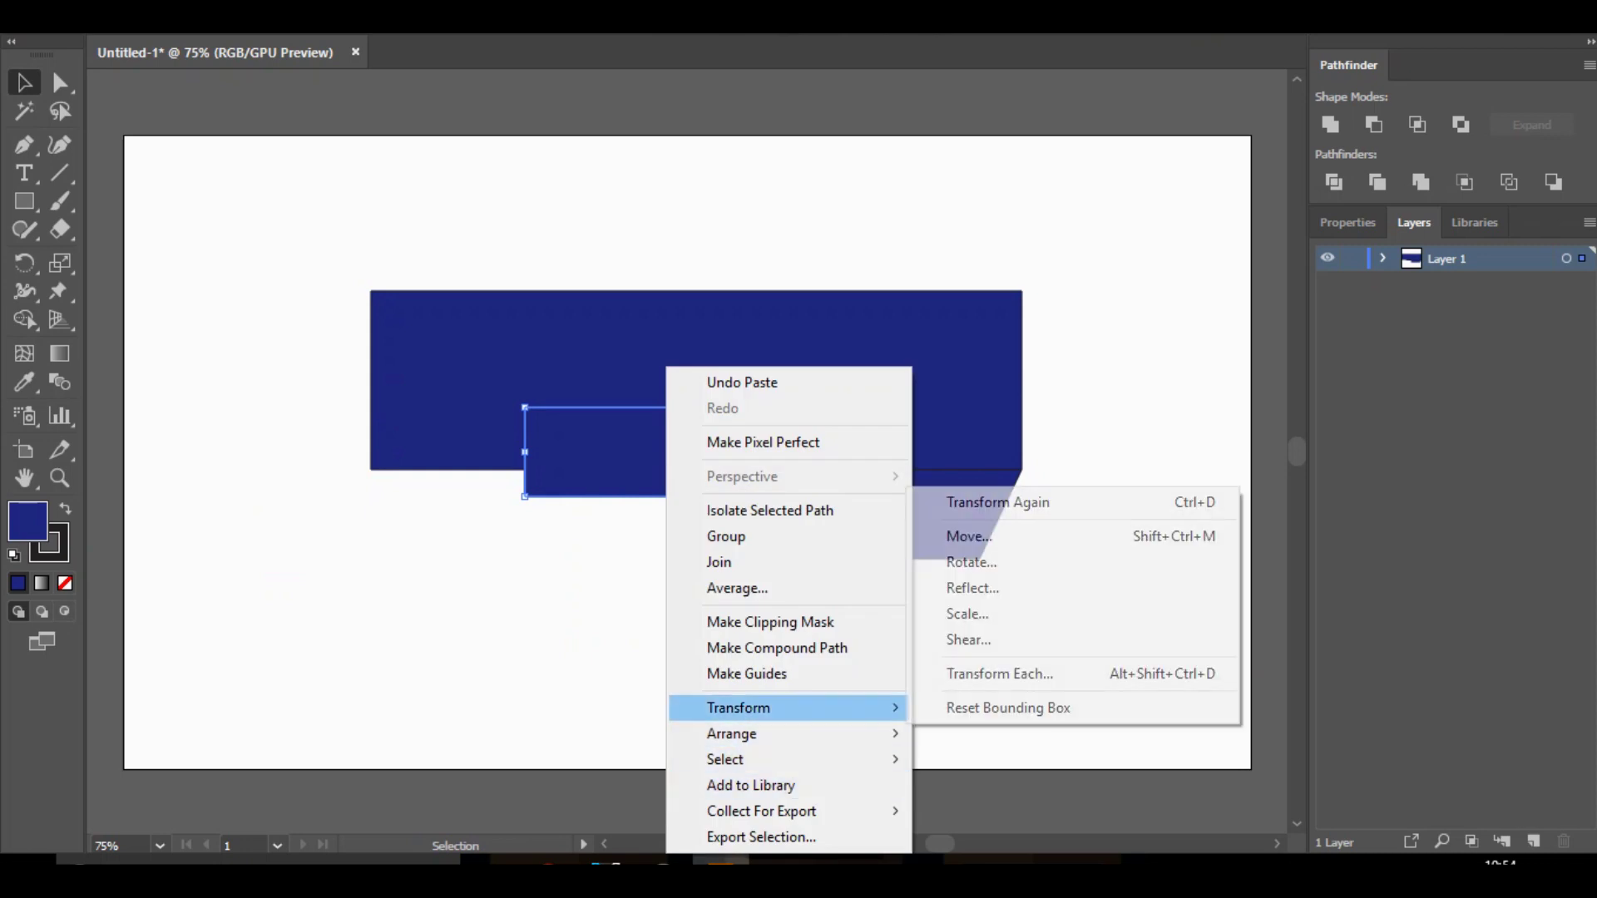
{"action": "left_click", "coordinate": [1016, 585]}
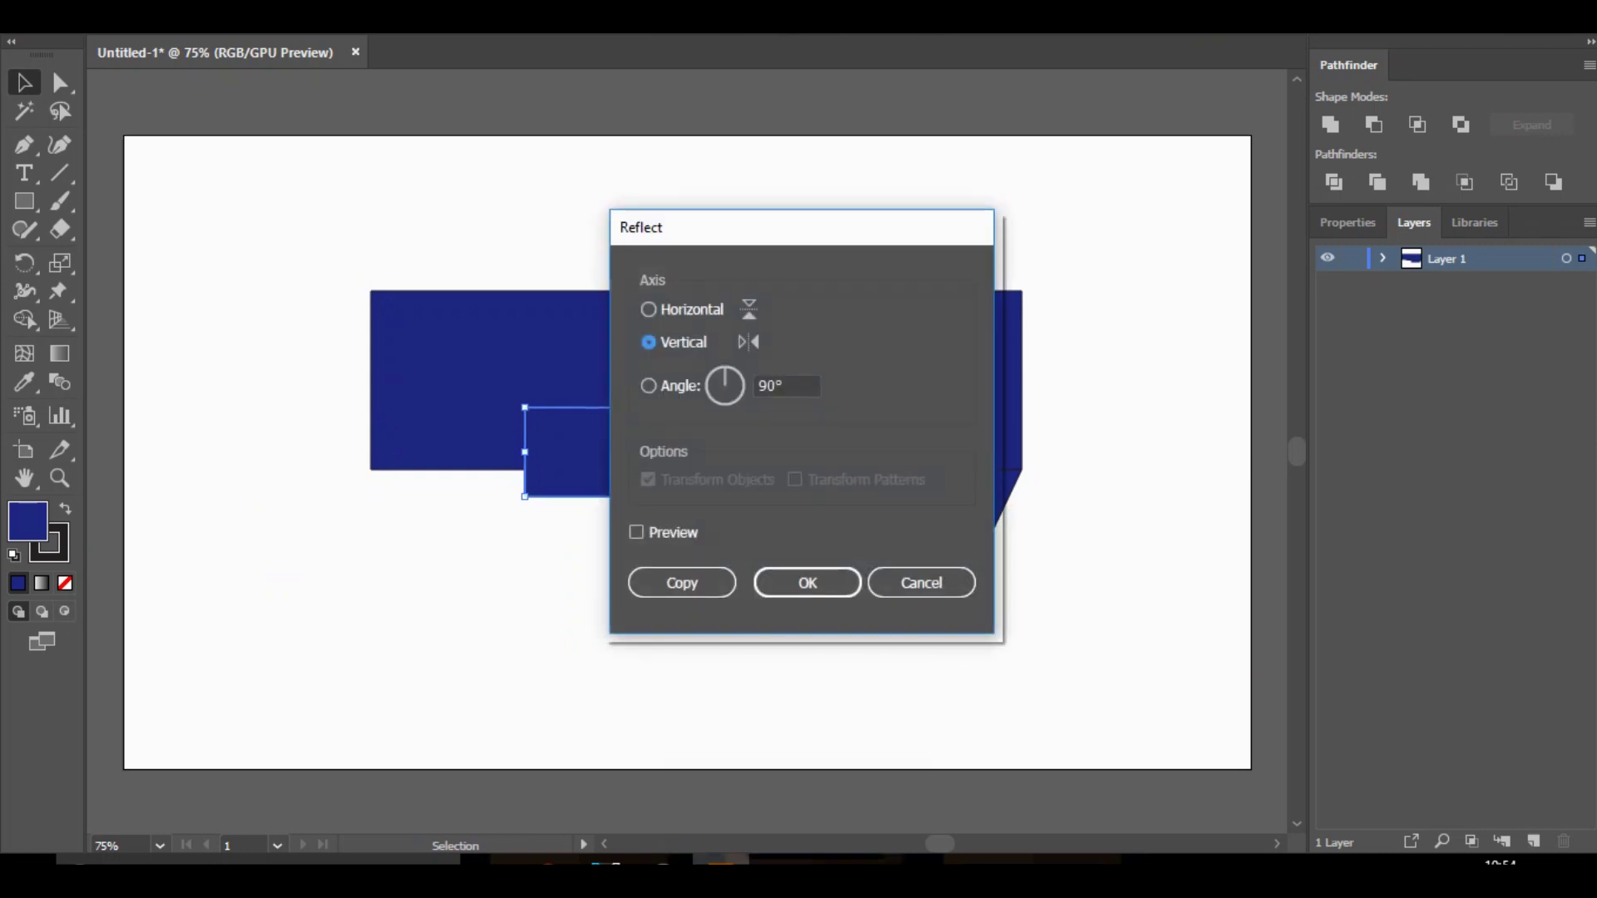
{"action": "left_click", "coordinate": [807, 583]}
{"action": "left_click_drag", "start_coordinate": [744, 440], "coordinate": [593, 505]}
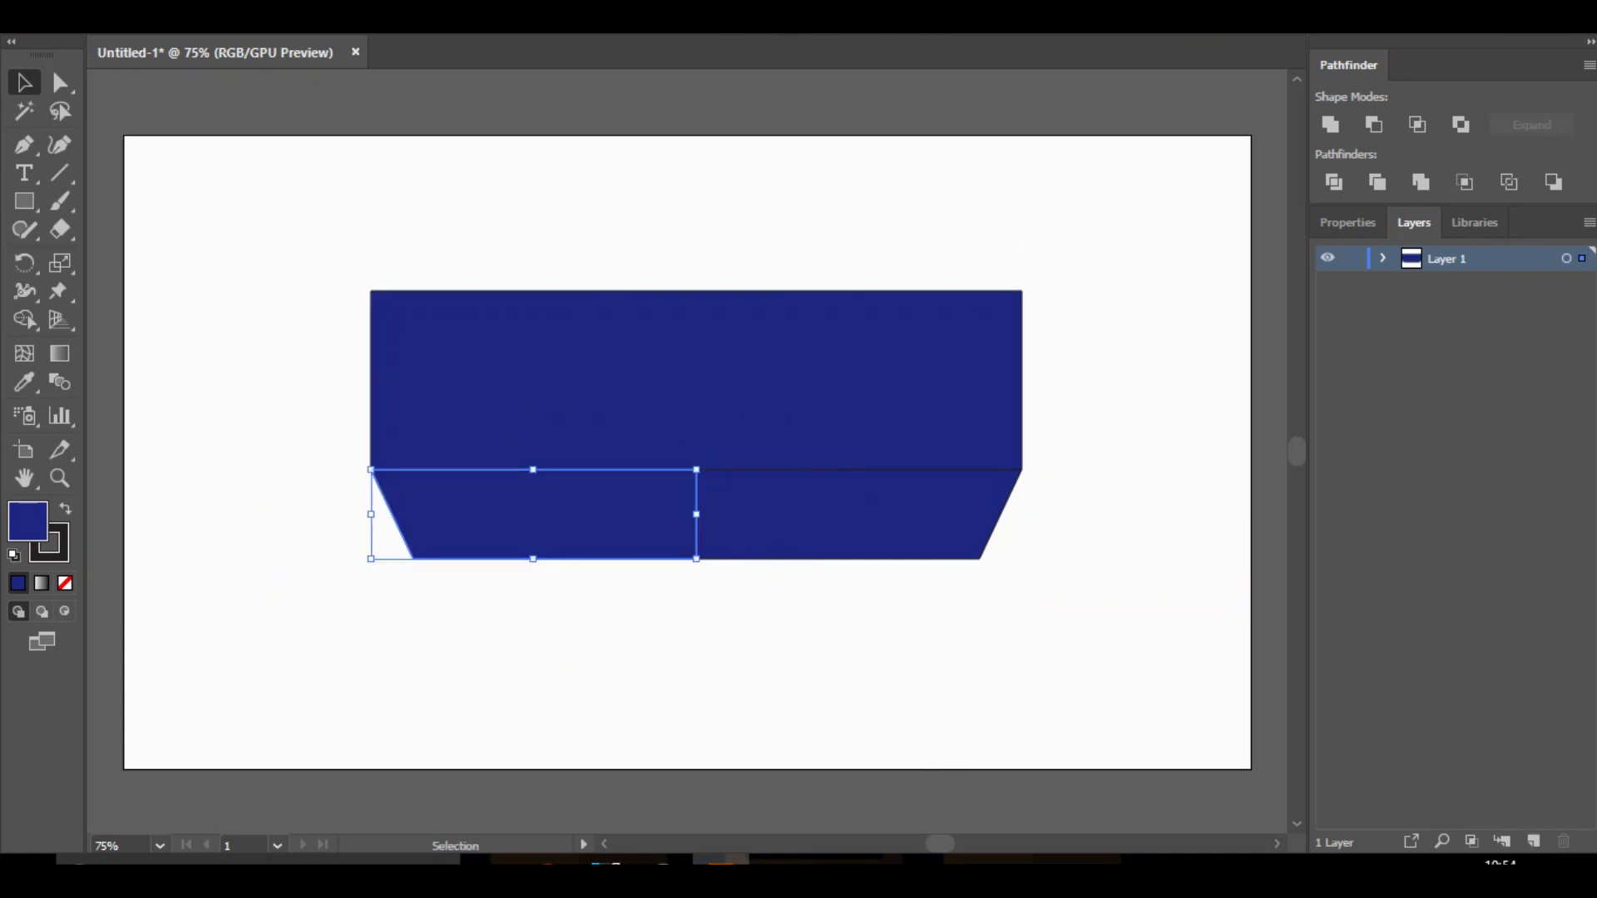
Remove the stroke from both lower halves and the large upper rectangle.
{"action": "left_click", "coordinate": [59, 553]}
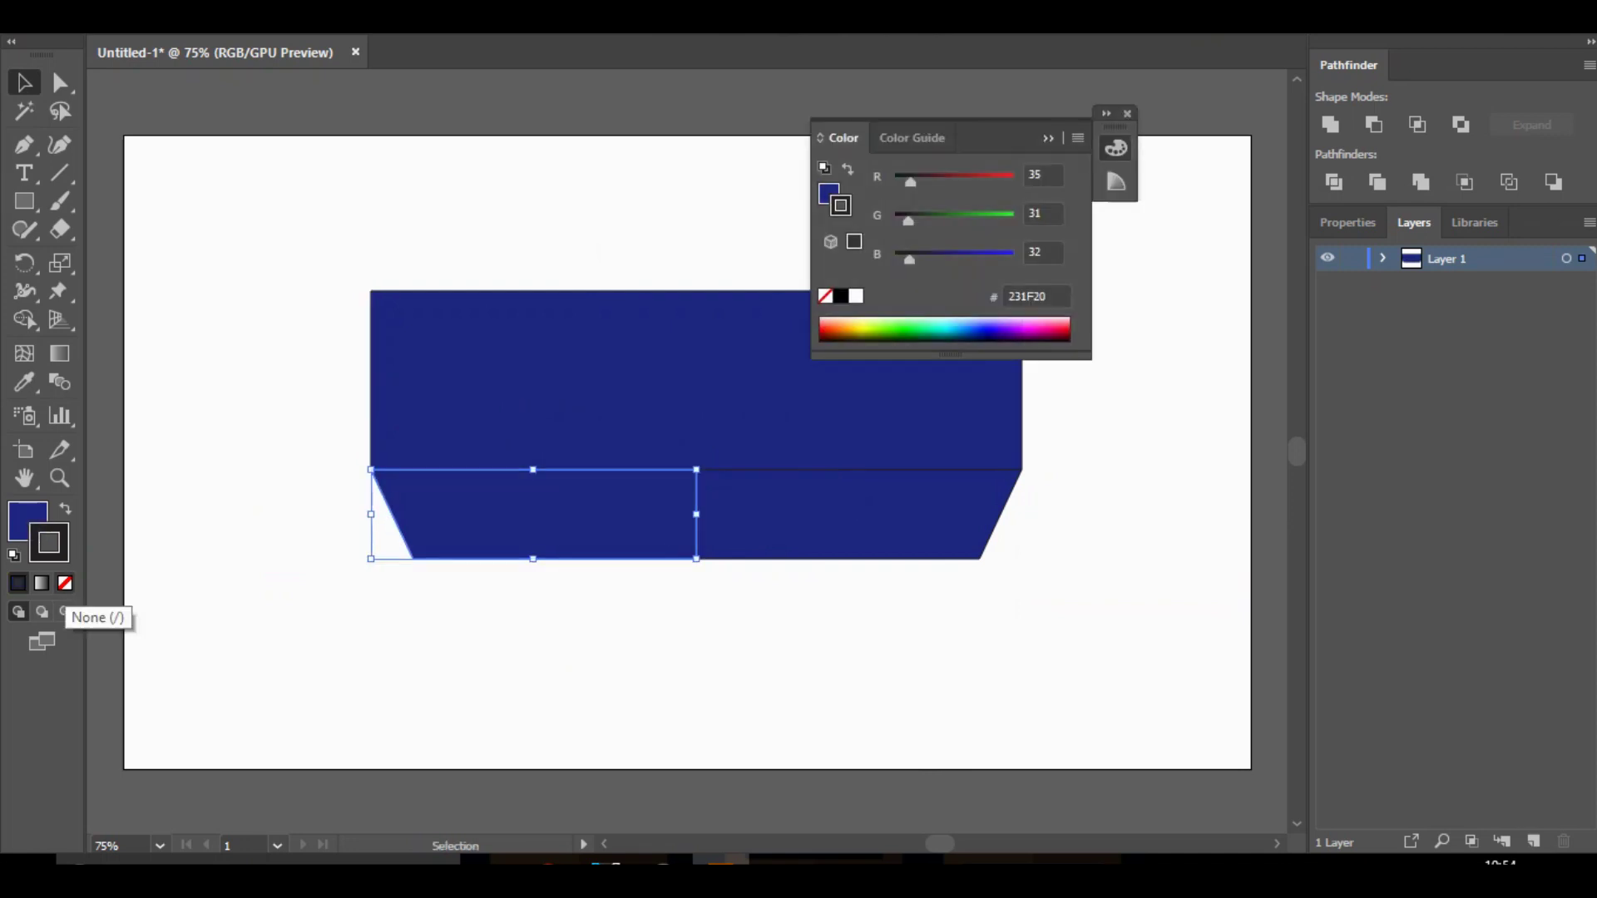
{"action": "left_click", "coordinate": [64, 584]}
{"action": "left_click", "coordinate": [798, 517]}
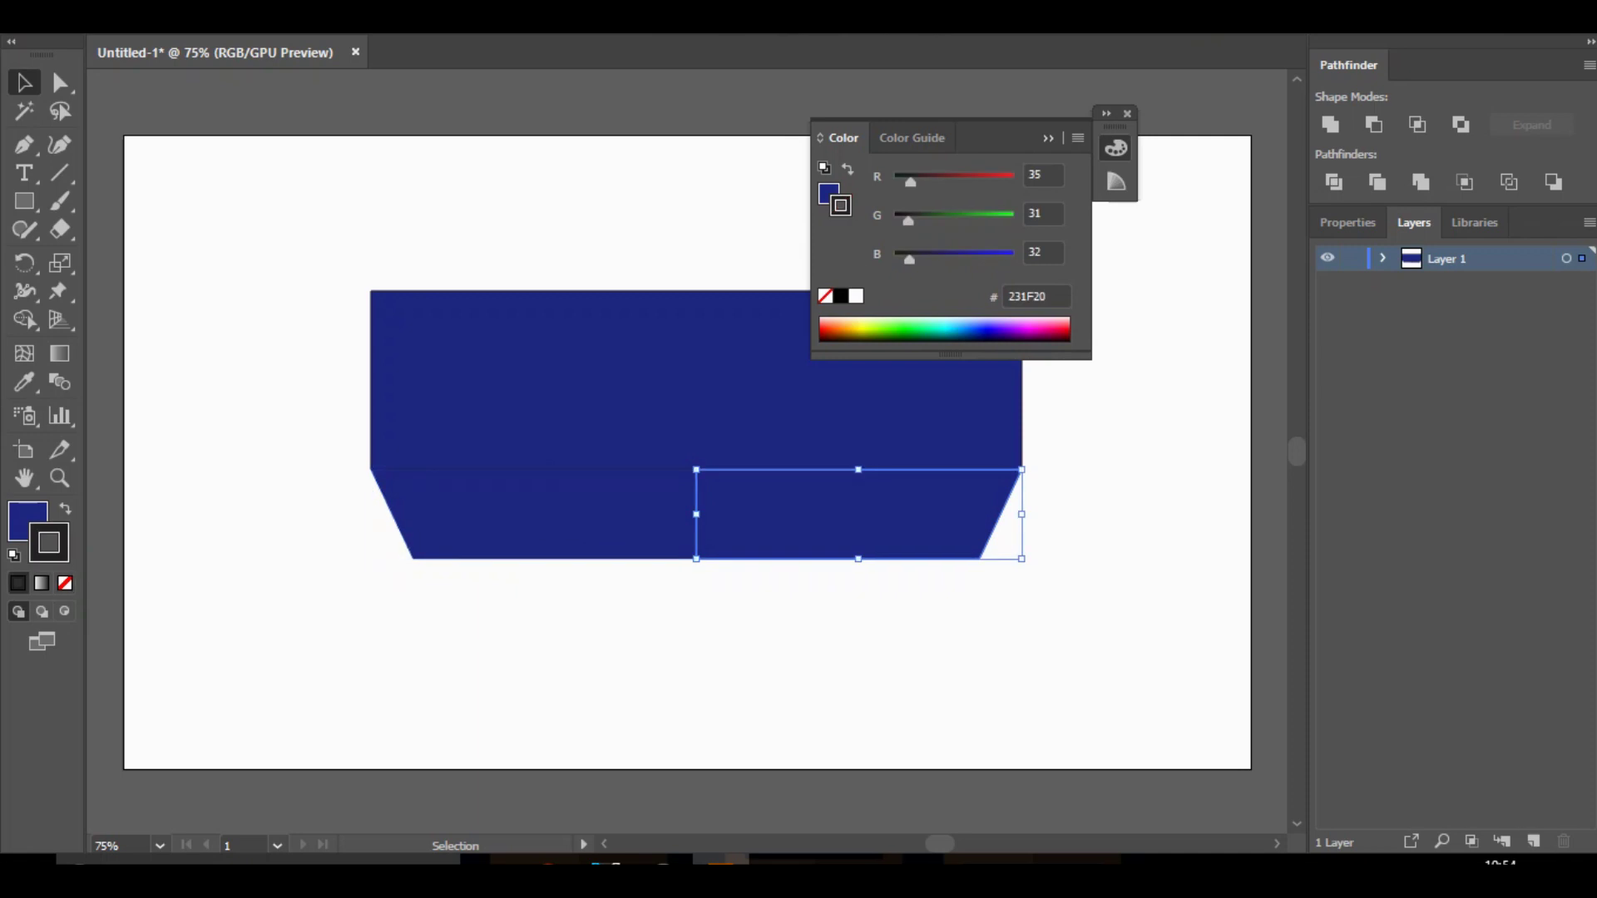
{"action": "left_click", "coordinate": [65, 584]}
{"action": "left_click", "coordinate": [632, 399]}
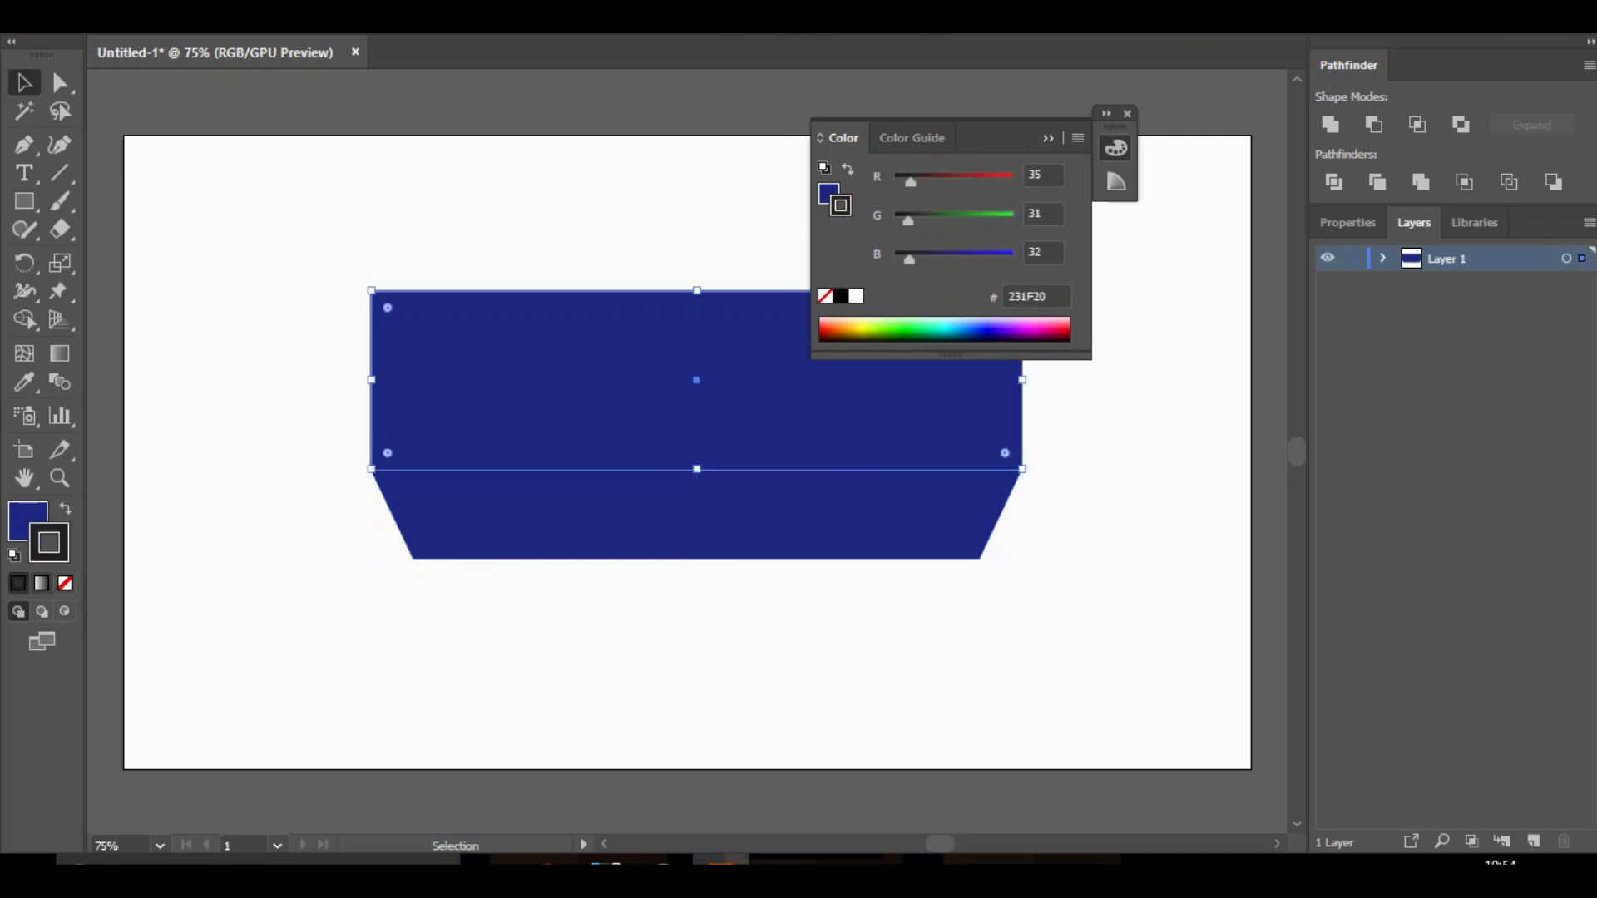
{"action": "left_click", "coordinate": [65, 584]}
{"action": "left_click", "coordinate": [266, 607]}
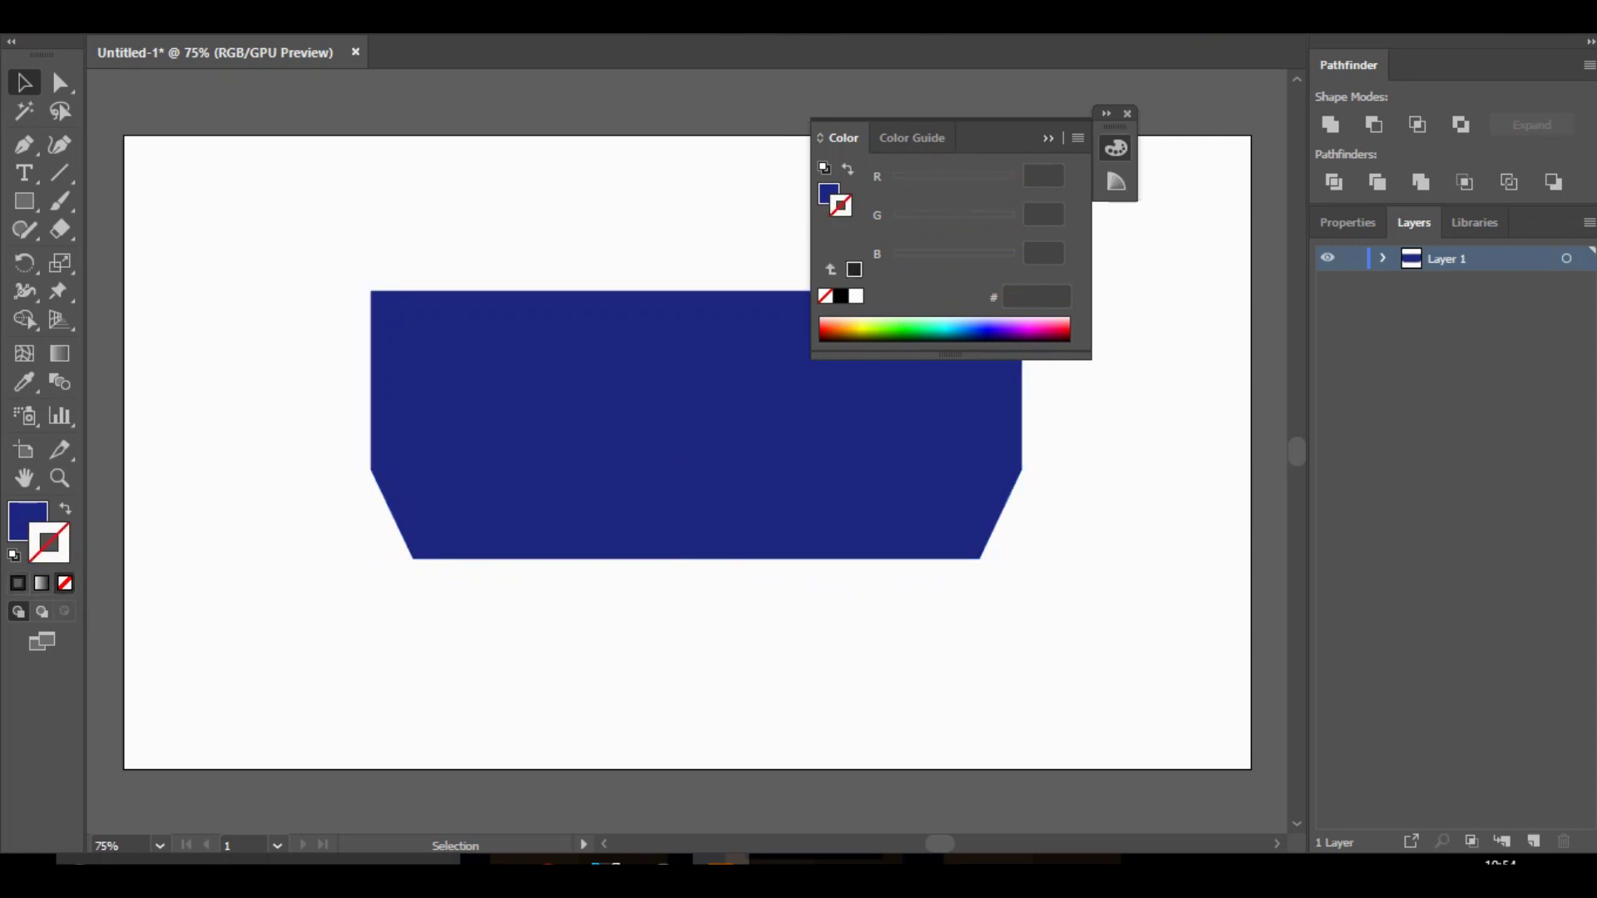
{"action": "left_click", "coordinate": [1126, 114]}
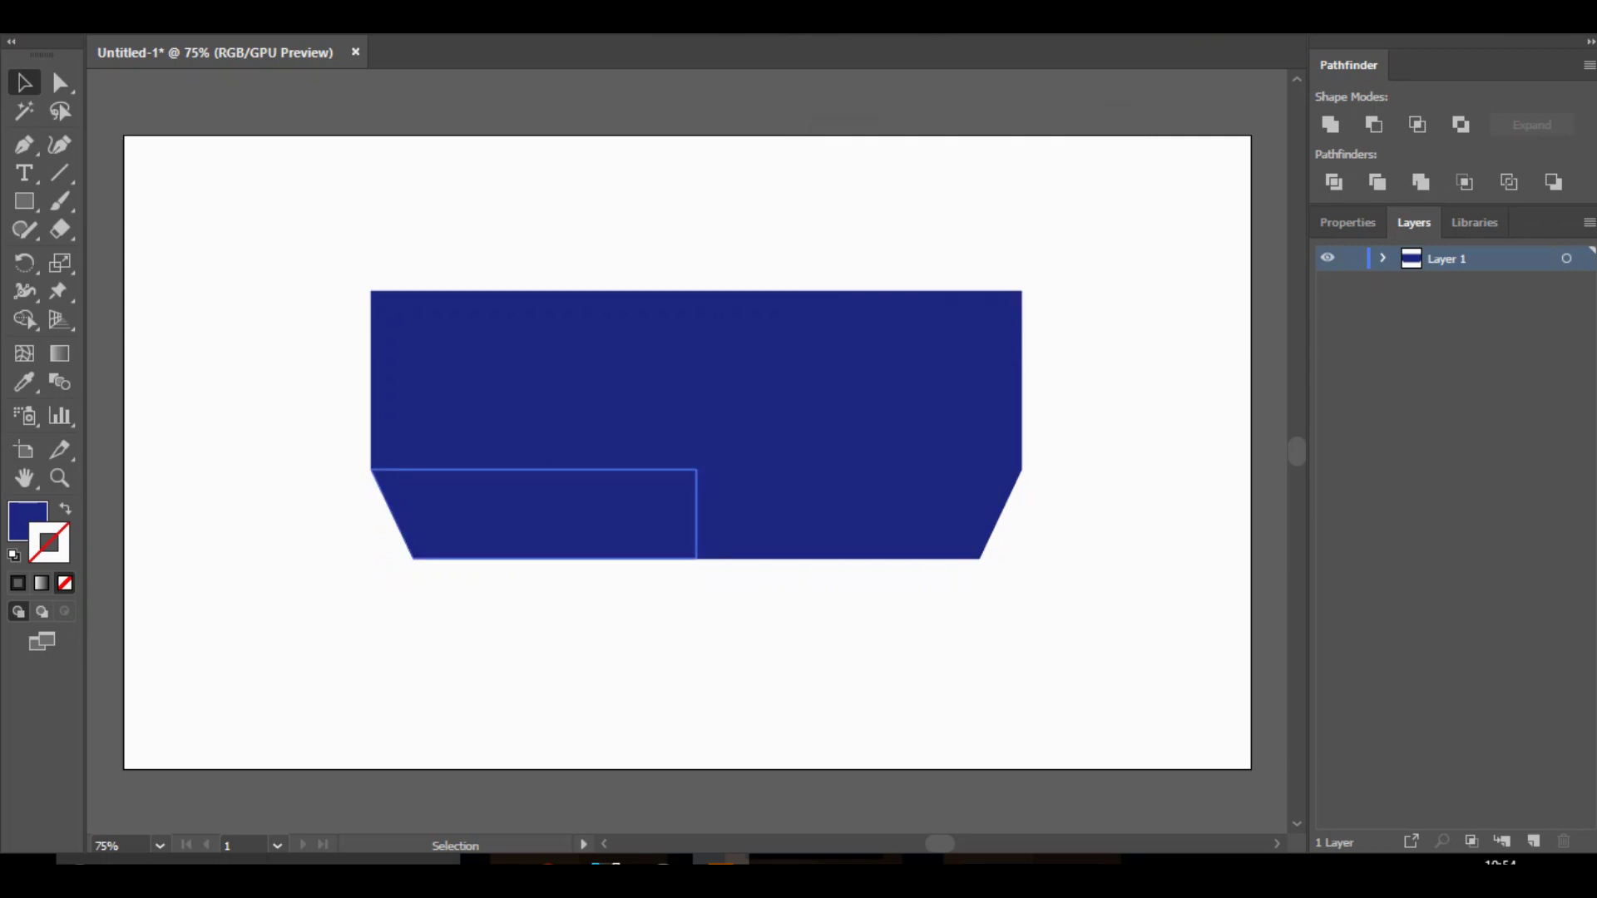
Nudge the two lower halves one increment to the right, and nudge the right half back one increment to the left.
{"action": "left_click", "coordinate": [648, 517]}
{"action": "left_click", "coordinate": [757, 517], "text": "shift"}
{"action": "key", "text": "Right"}
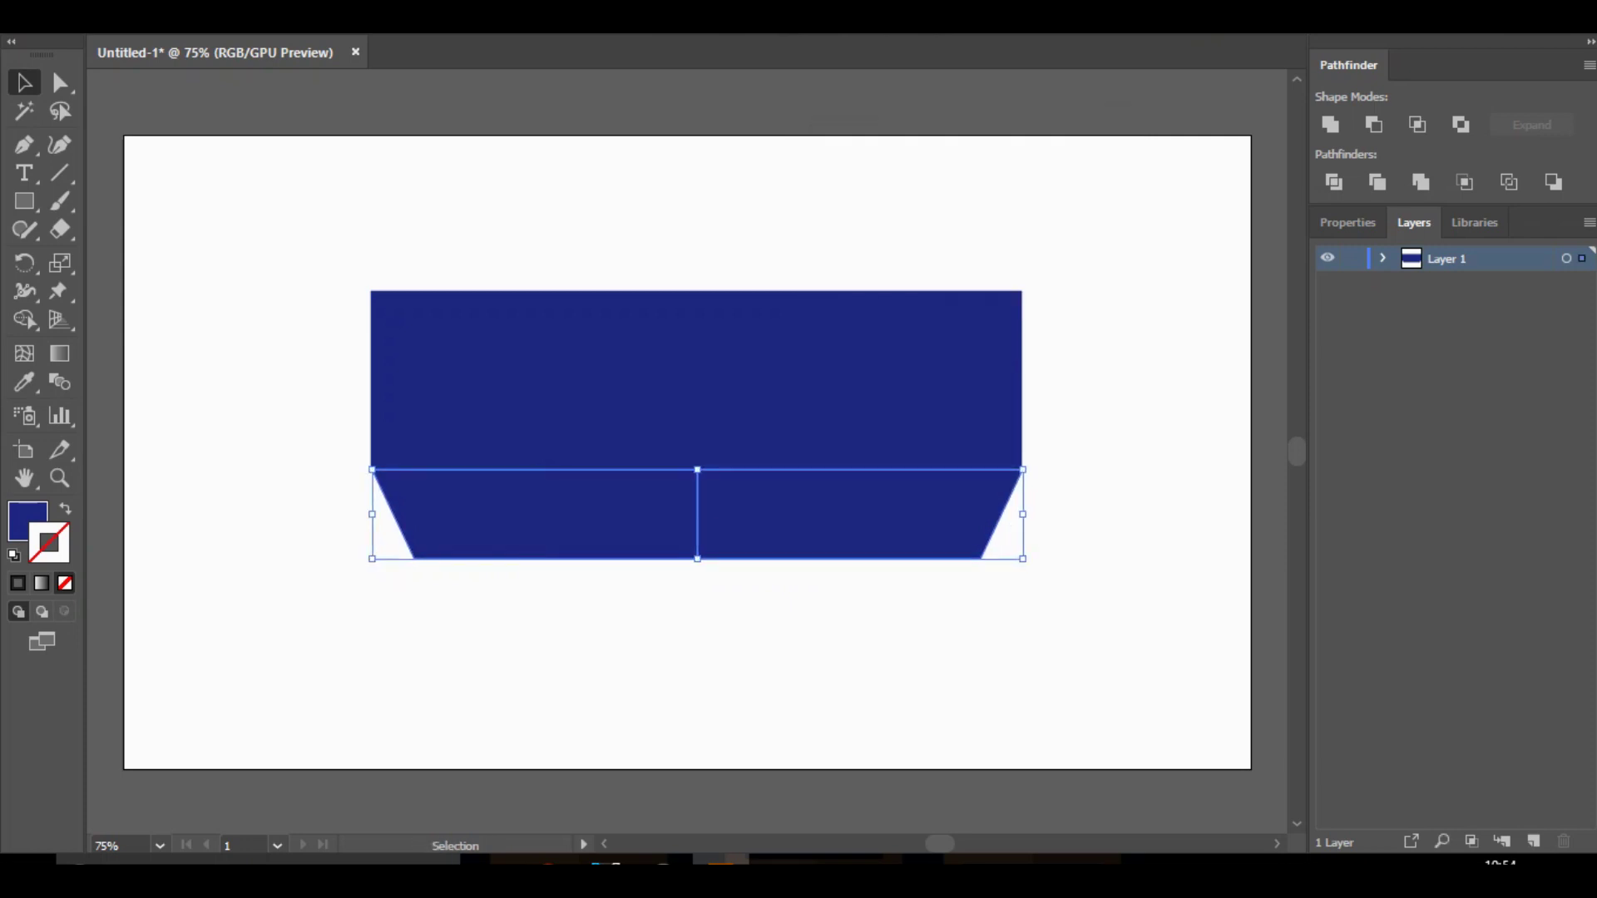
{"action": "left_click", "coordinate": [1081, 524]}
{"action": "left_click", "coordinate": [774, 516]}
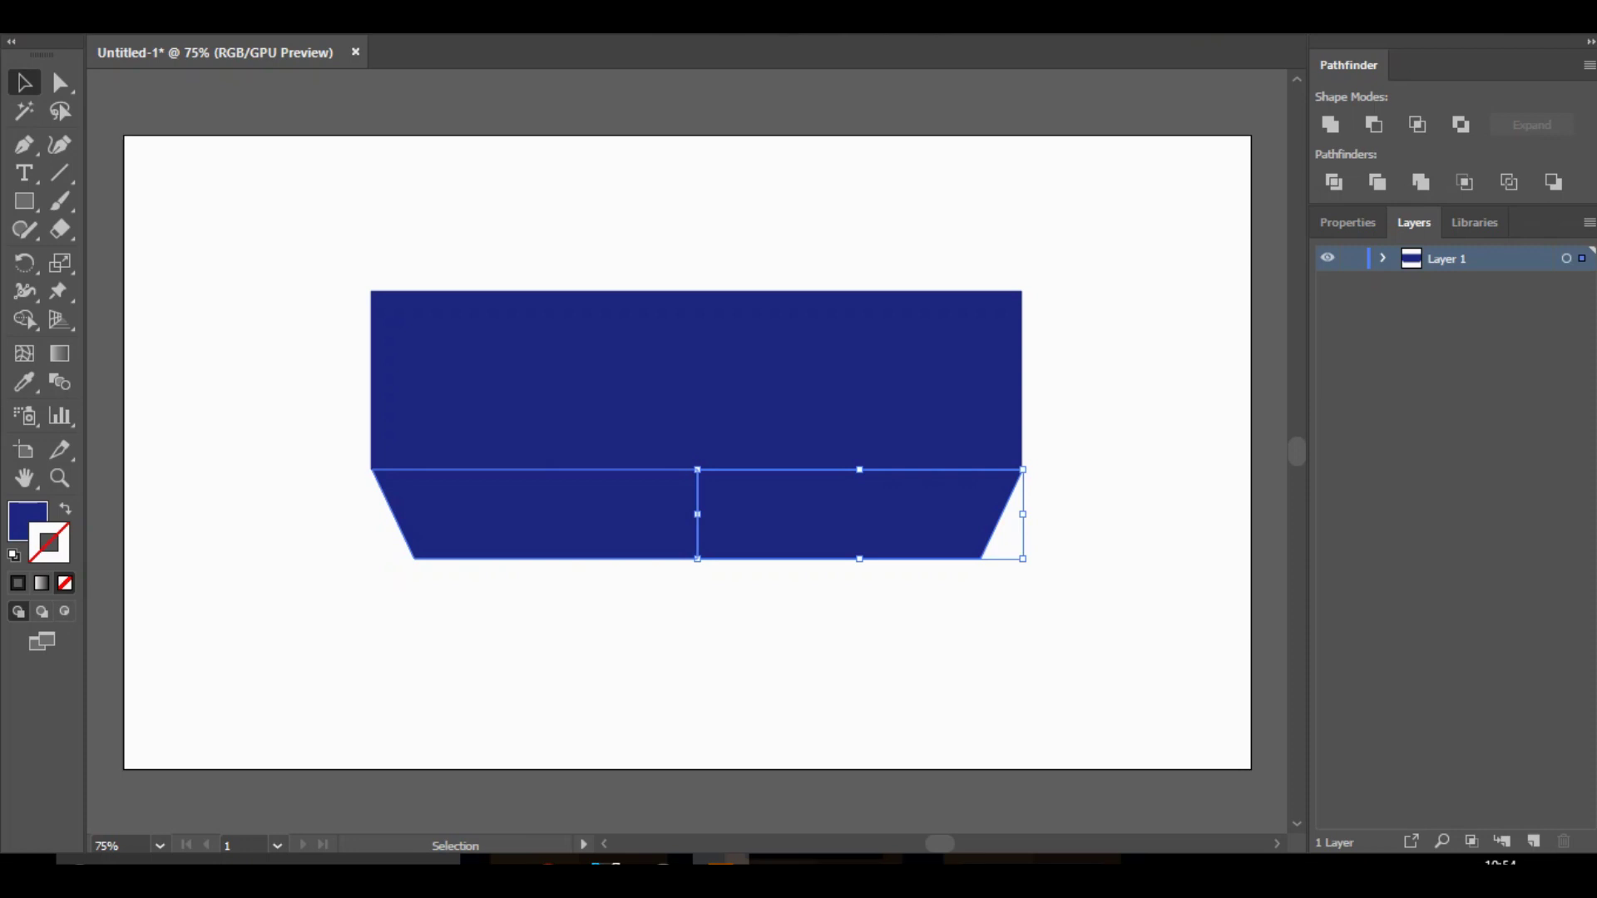
{"action": "left_click", "coordinate": [1081, 524]}
{"action": "left_click", "coordinate": [915, 516]}
{"action": "key", "text": "Left"}
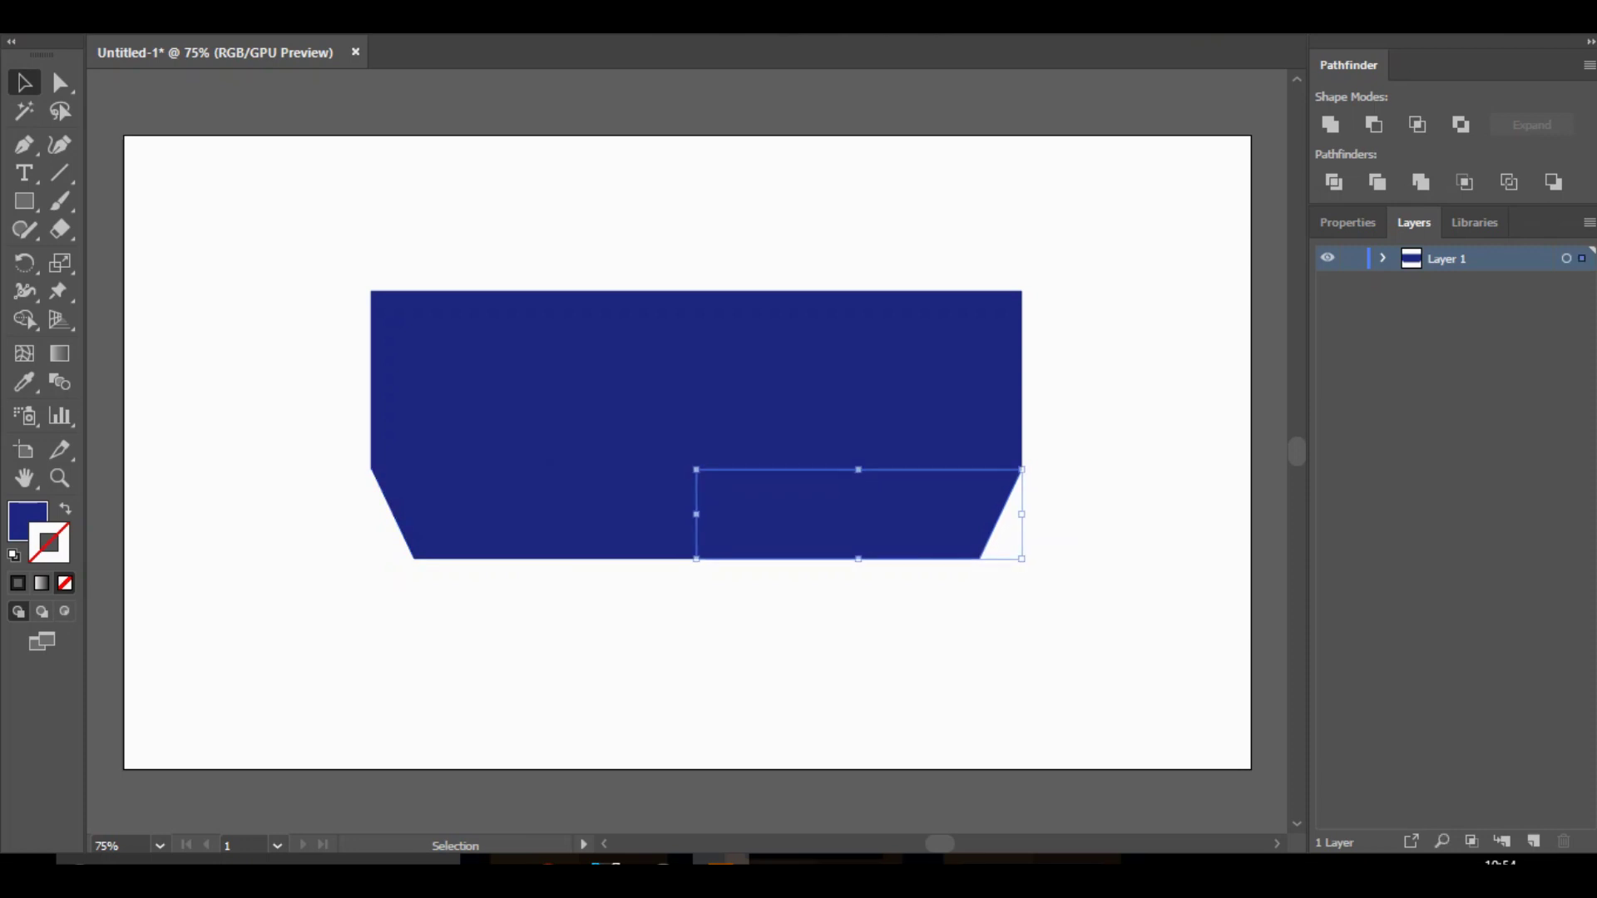
Nudge the left lower half slightly left so its outer edge lines up with the large rectangle's left edge.
{"action": "key", "text": "ctrl+shift+a"}
{"action": "left_click", "coordinate": [582, 516]}
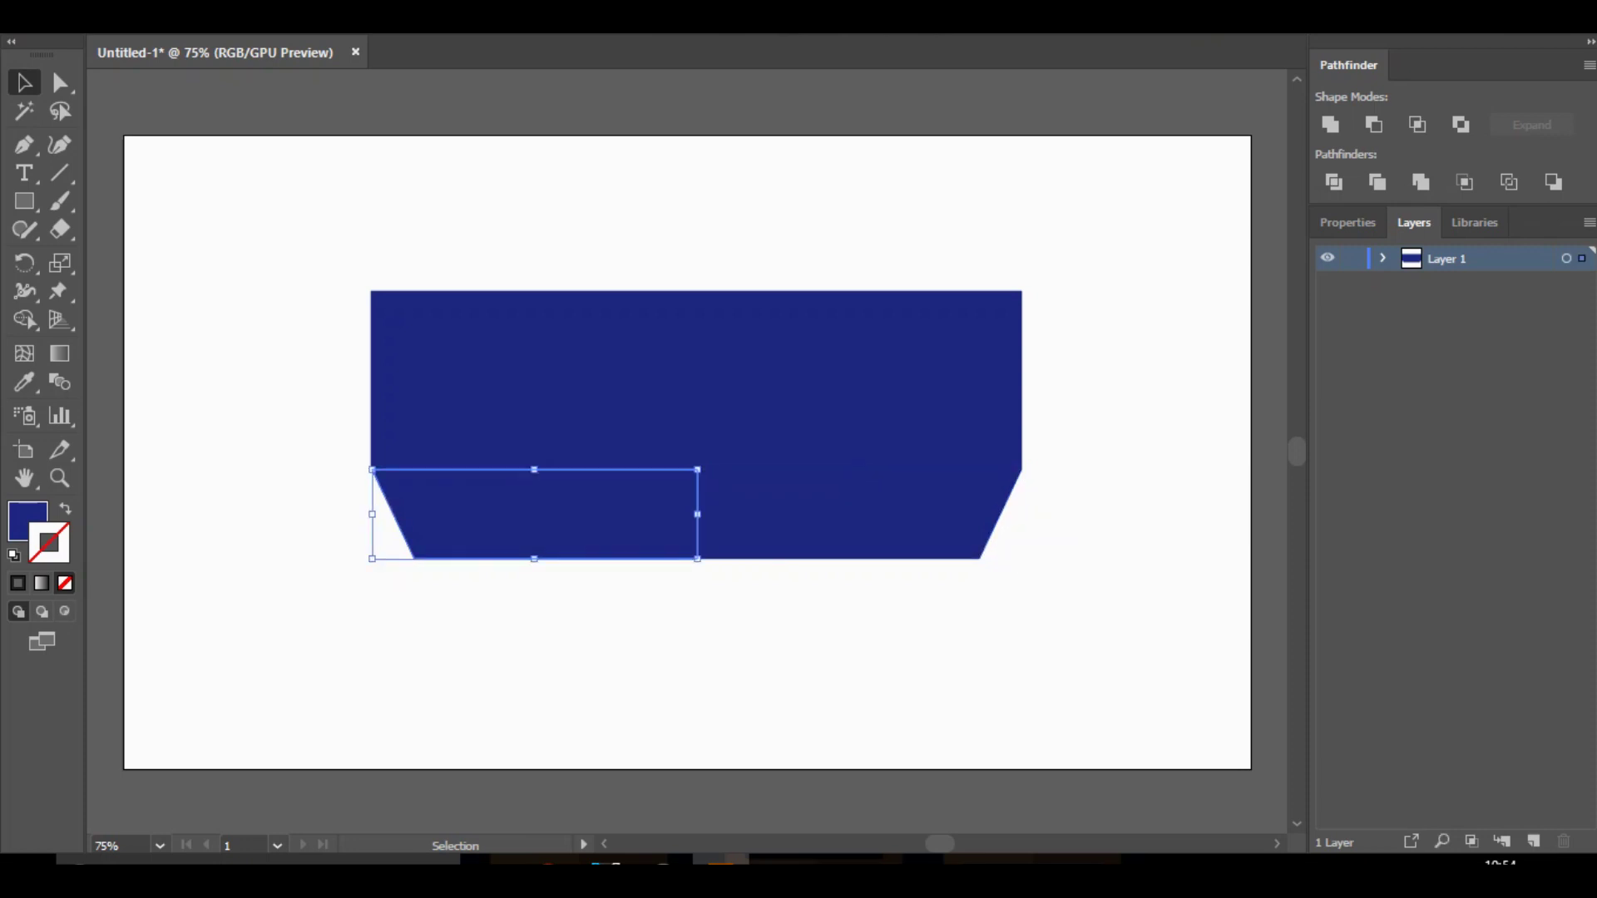
{"action": "key", "text": "a"}
{"action": "key", "text": "ctrl+plus"}
{"action": "key", "text": "ctrl+plus"}
{"action": "key", "text": "ctrl+plus"}
{"action": "key", "text": "v"}
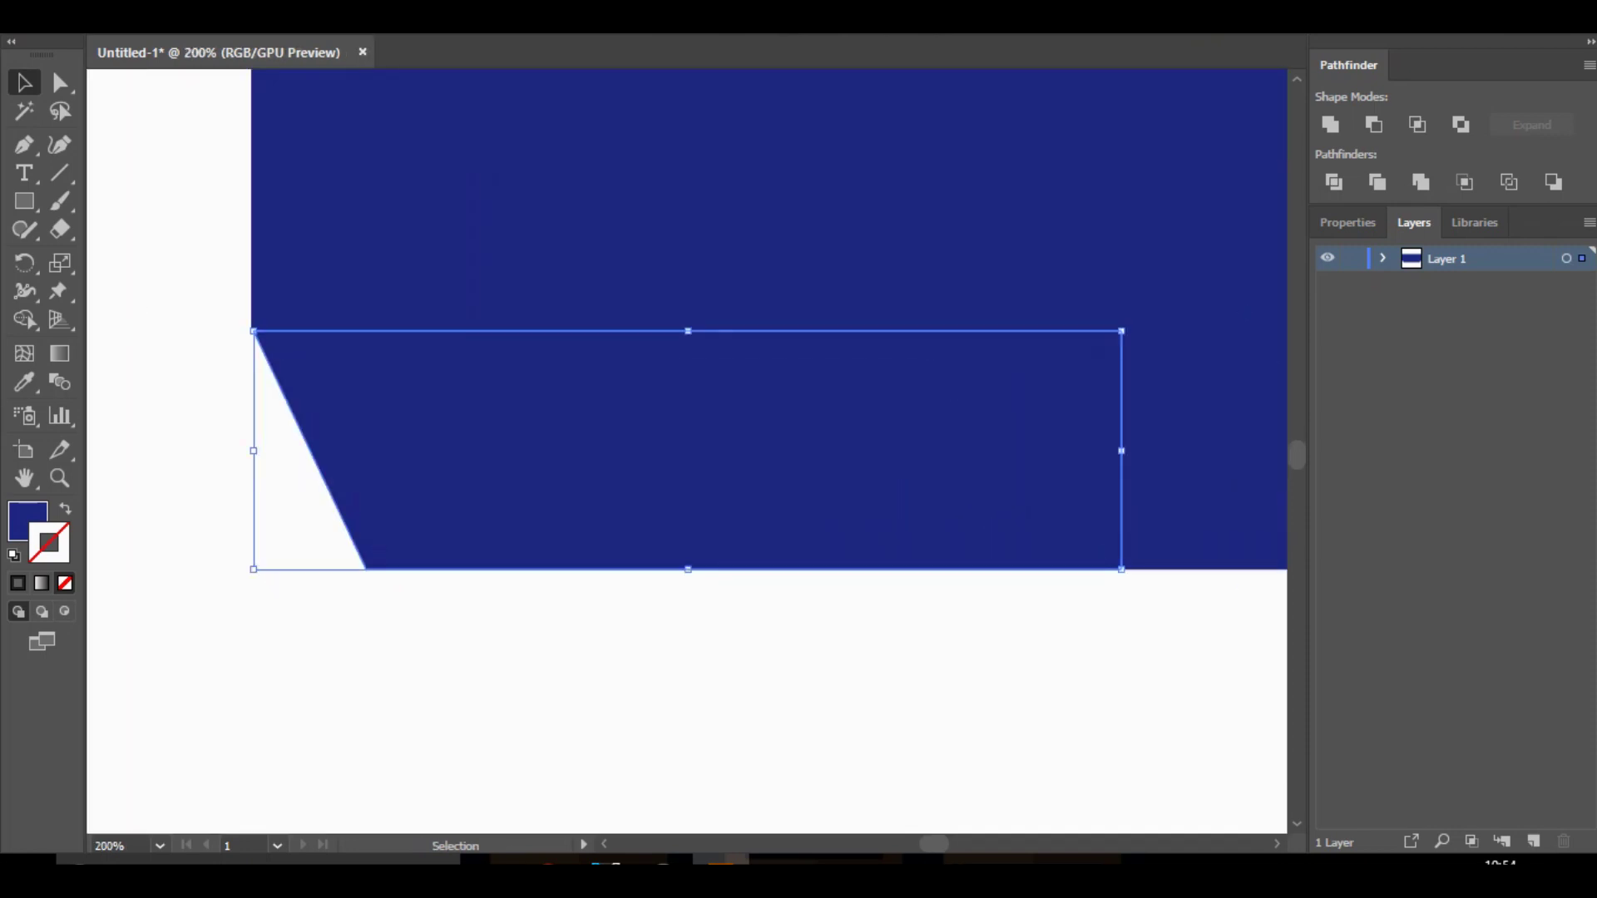
{"action": "left_click", "coordinate": [533, 632]}
{"action": "left_click", "coordinate": [549, 507]}
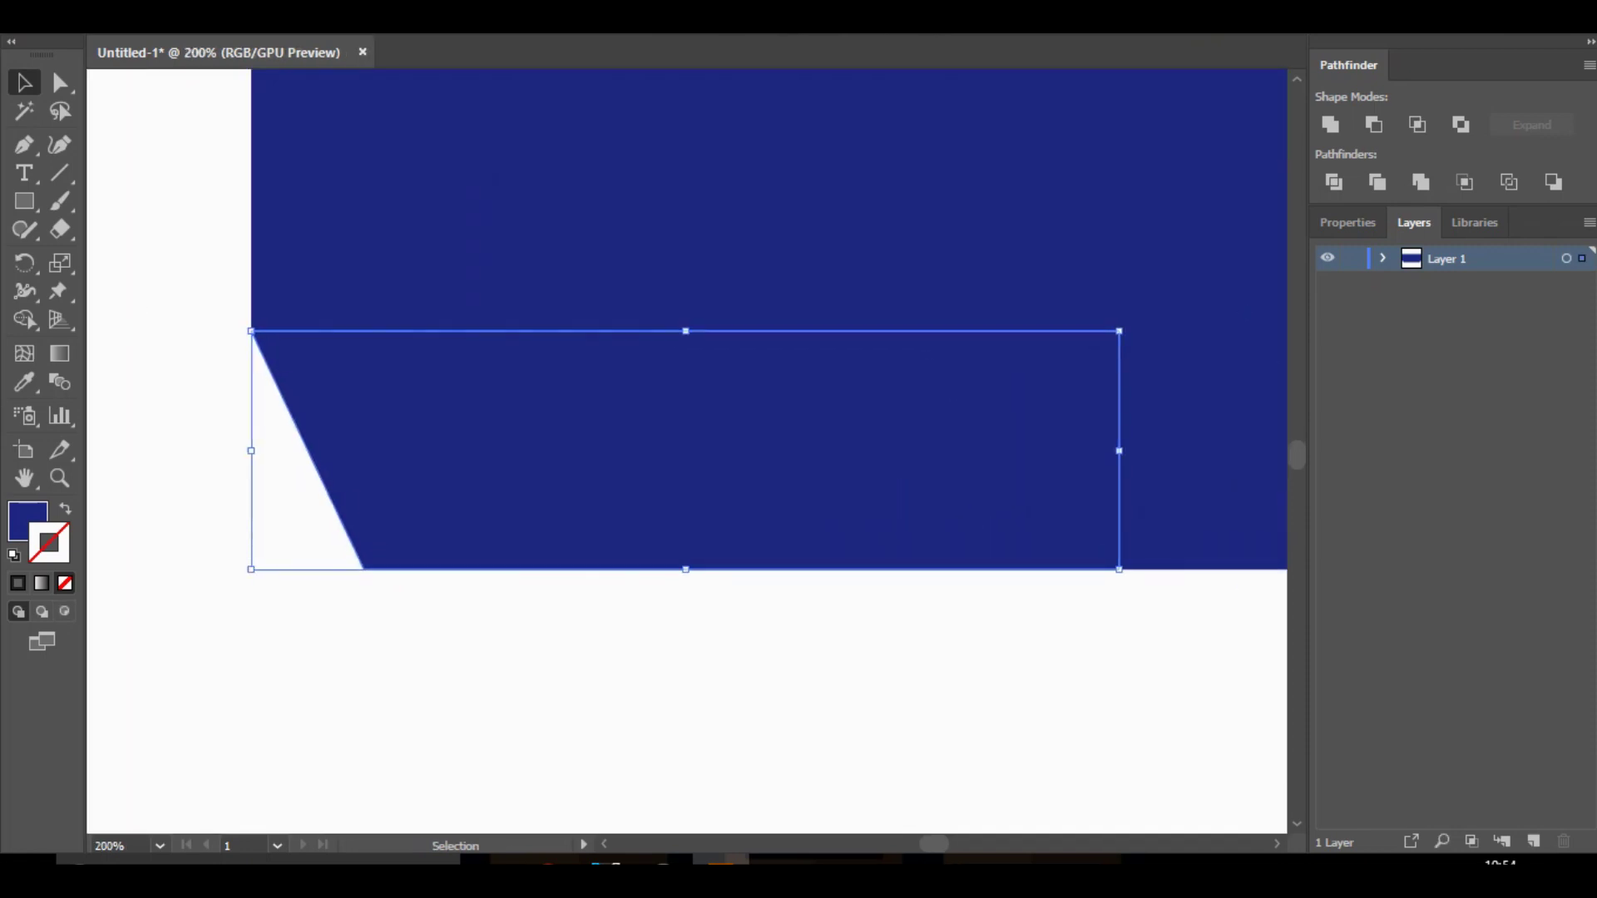
{"action": "key", "text": "ctrl+shift+a"}
{"action": "key", "text": "a"}
{"action": "key", "text": "ctrl+minus"}
{"action": "key", "text": "ctrl+0"}
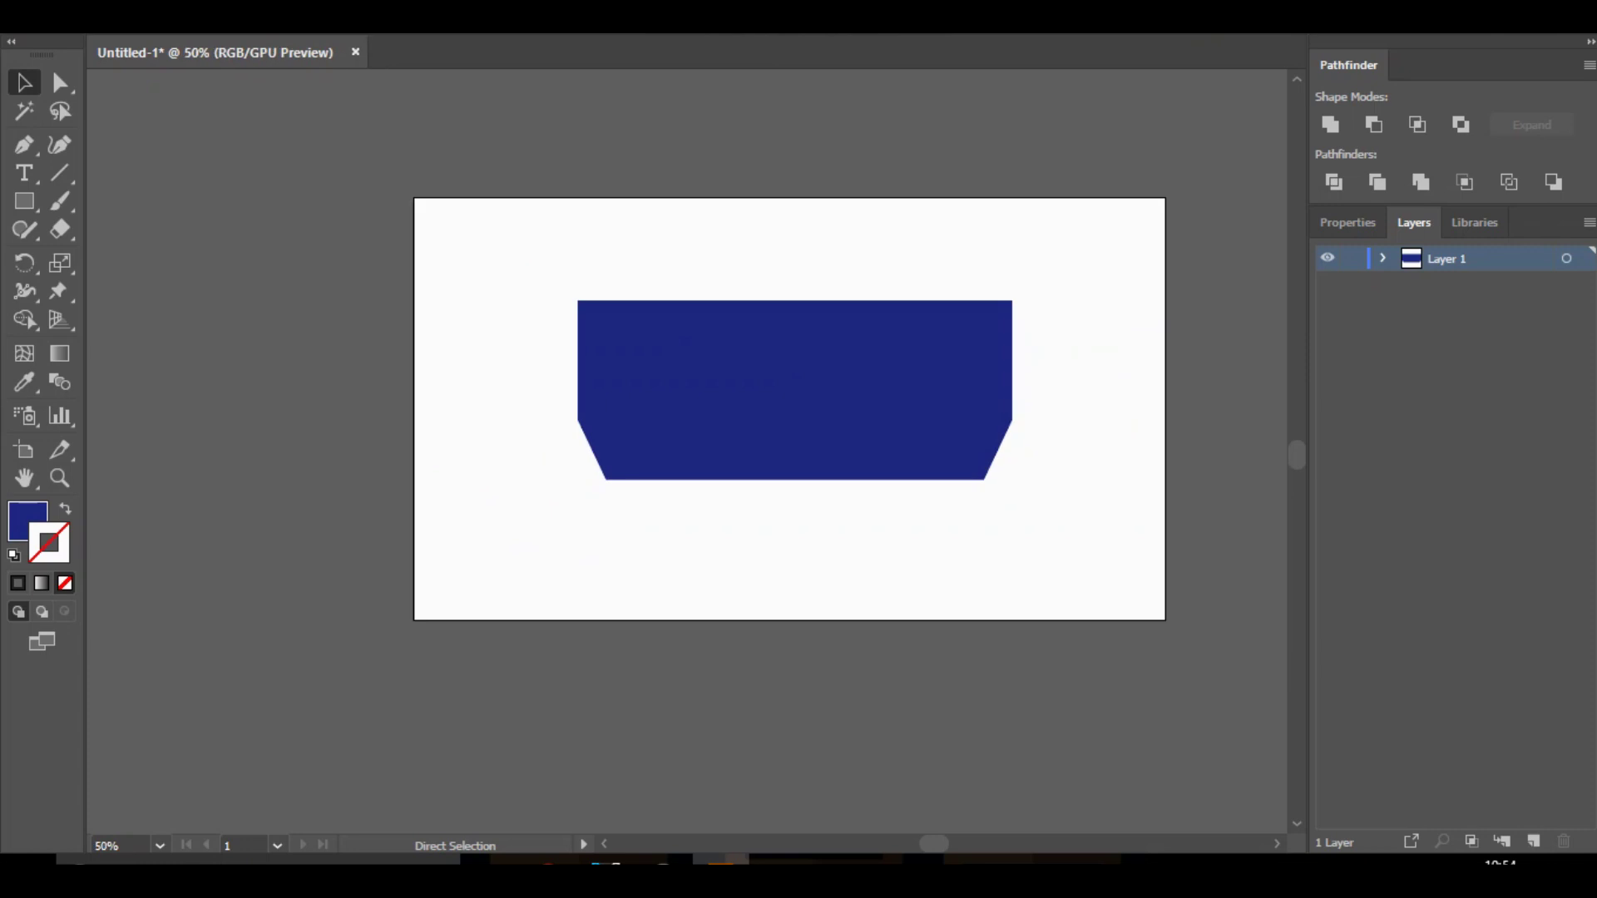
Group the large rectangle and the two lower halves into one object.
{"action": "key", "text": "v"}
{"action": "left_click_drag", "start_coordinate": [949, 325], "coordinate": [950, 167]}
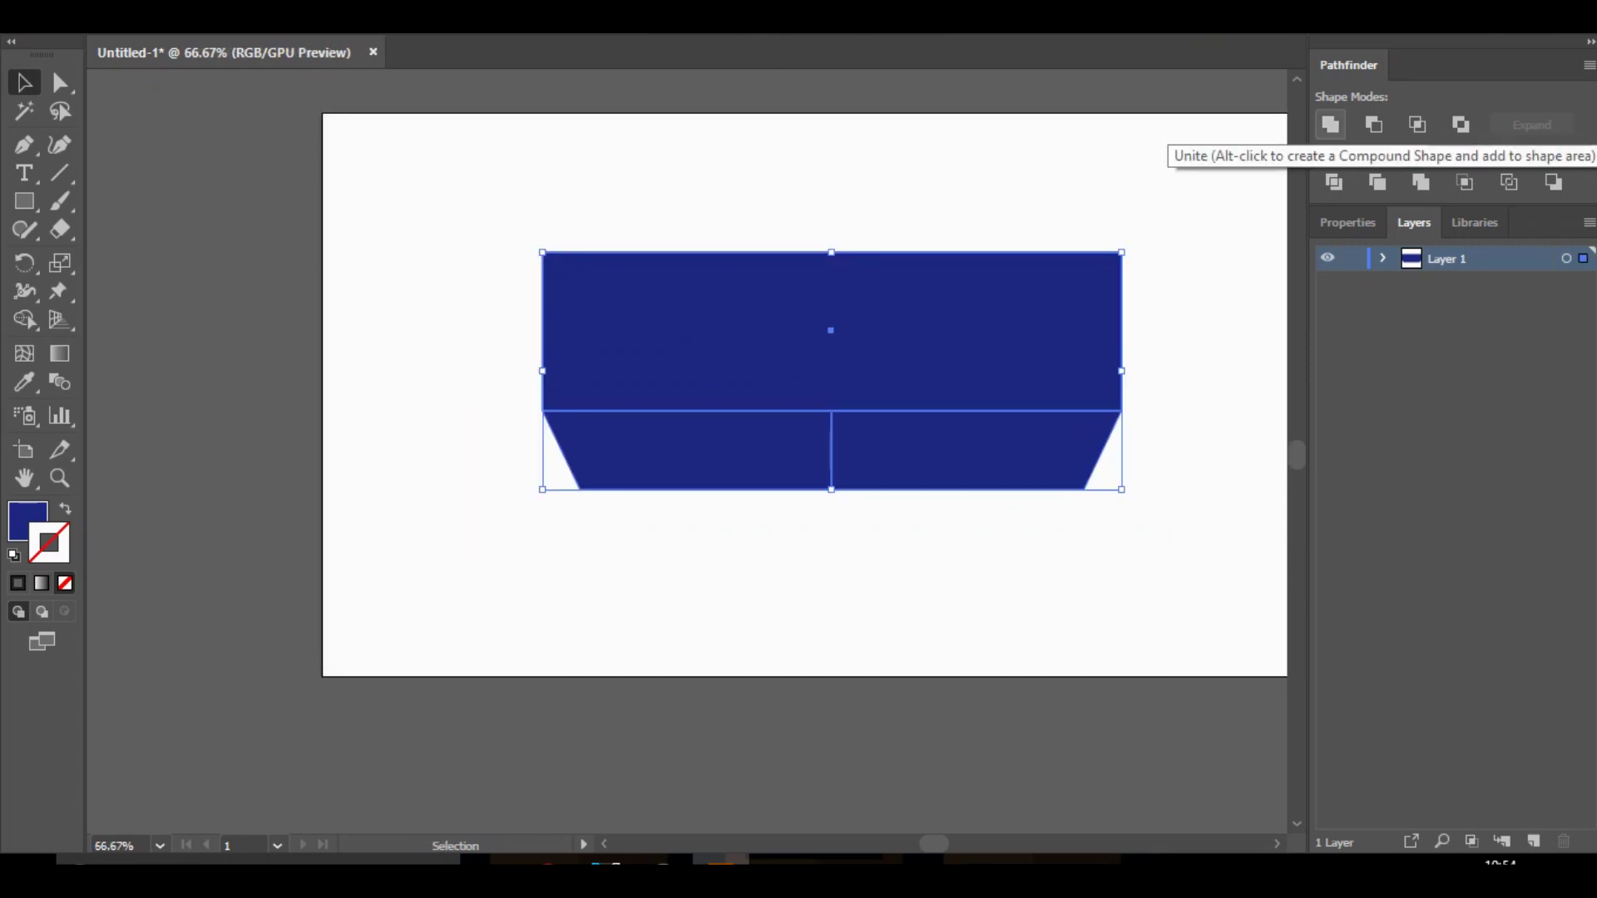
{"action": "left_click", "coordinate": [1189, 375]}
{"action": "left_click", "coordinate": [998, 449]}
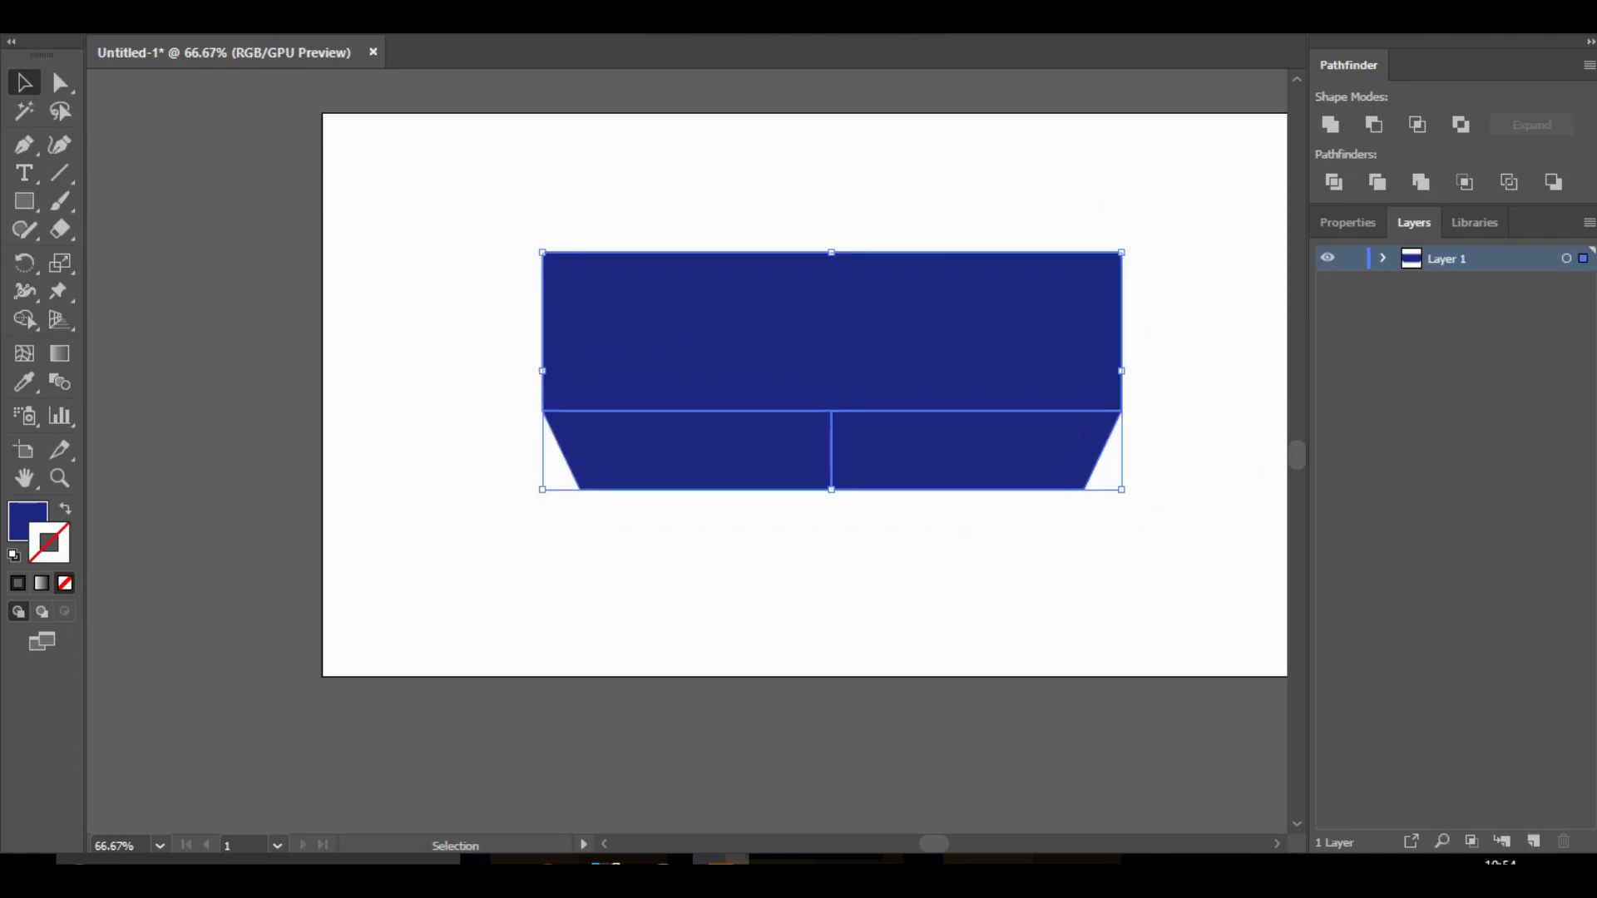
{"action": "left_click", "coordinate": [1189, 465]}
{"action": "left_click_drag", "start_coordinate": [934, 844], "coordinate": [938, 844]}
{"action": "key", "text": "b"}
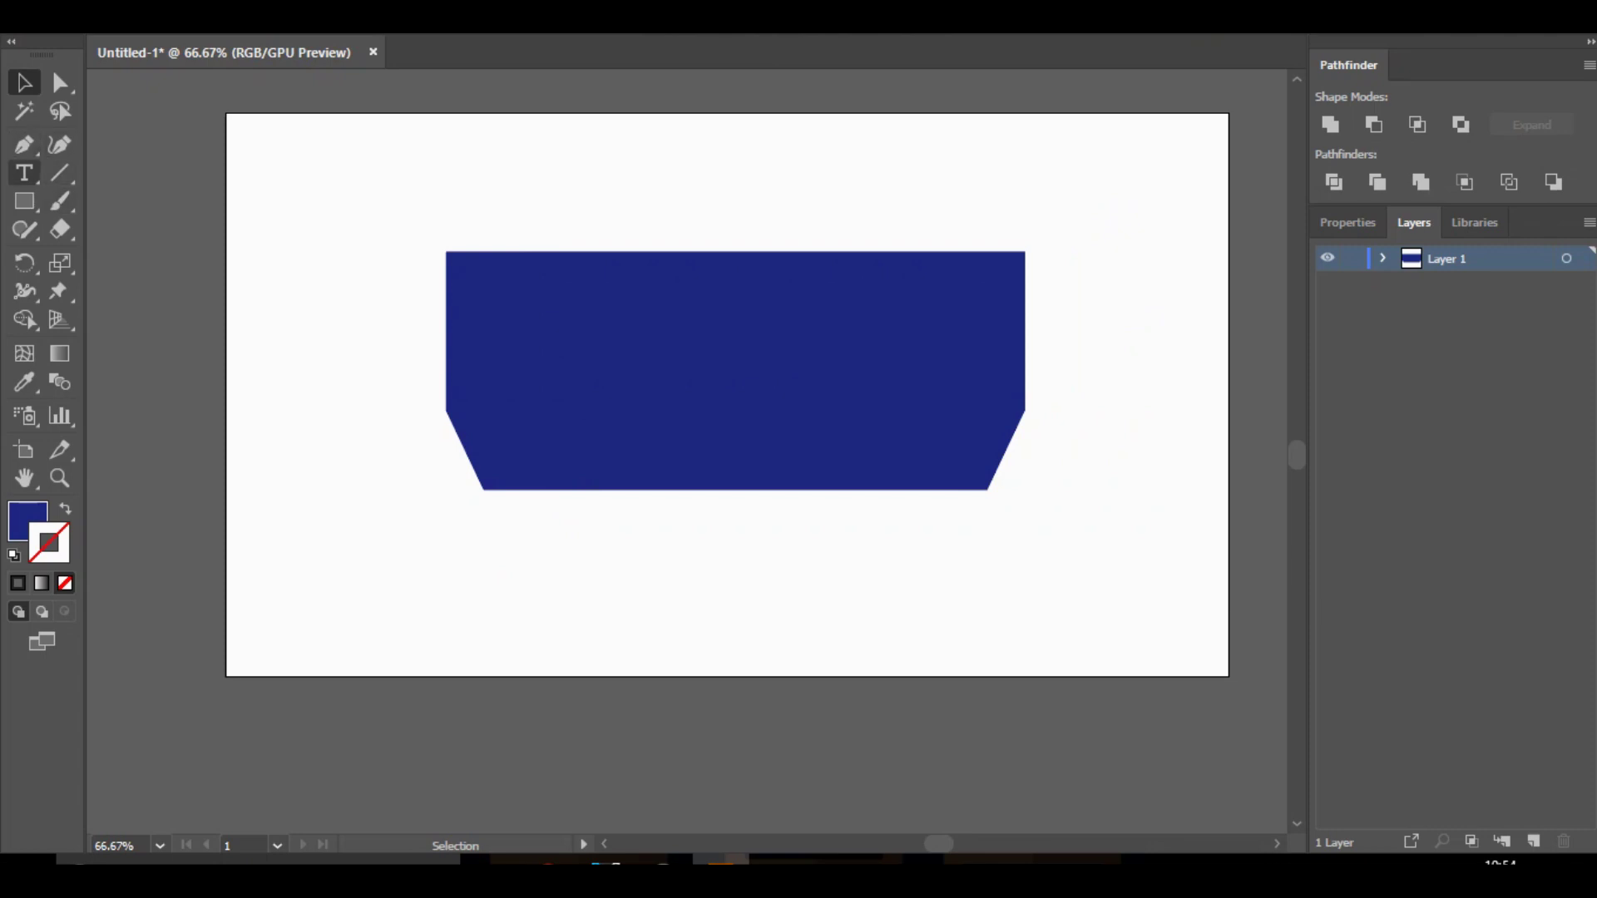
Add the point text "NAME" in capitals on the upper left part of the blue shape.
{"action": "left_click", "coordinate": [24, 173]}
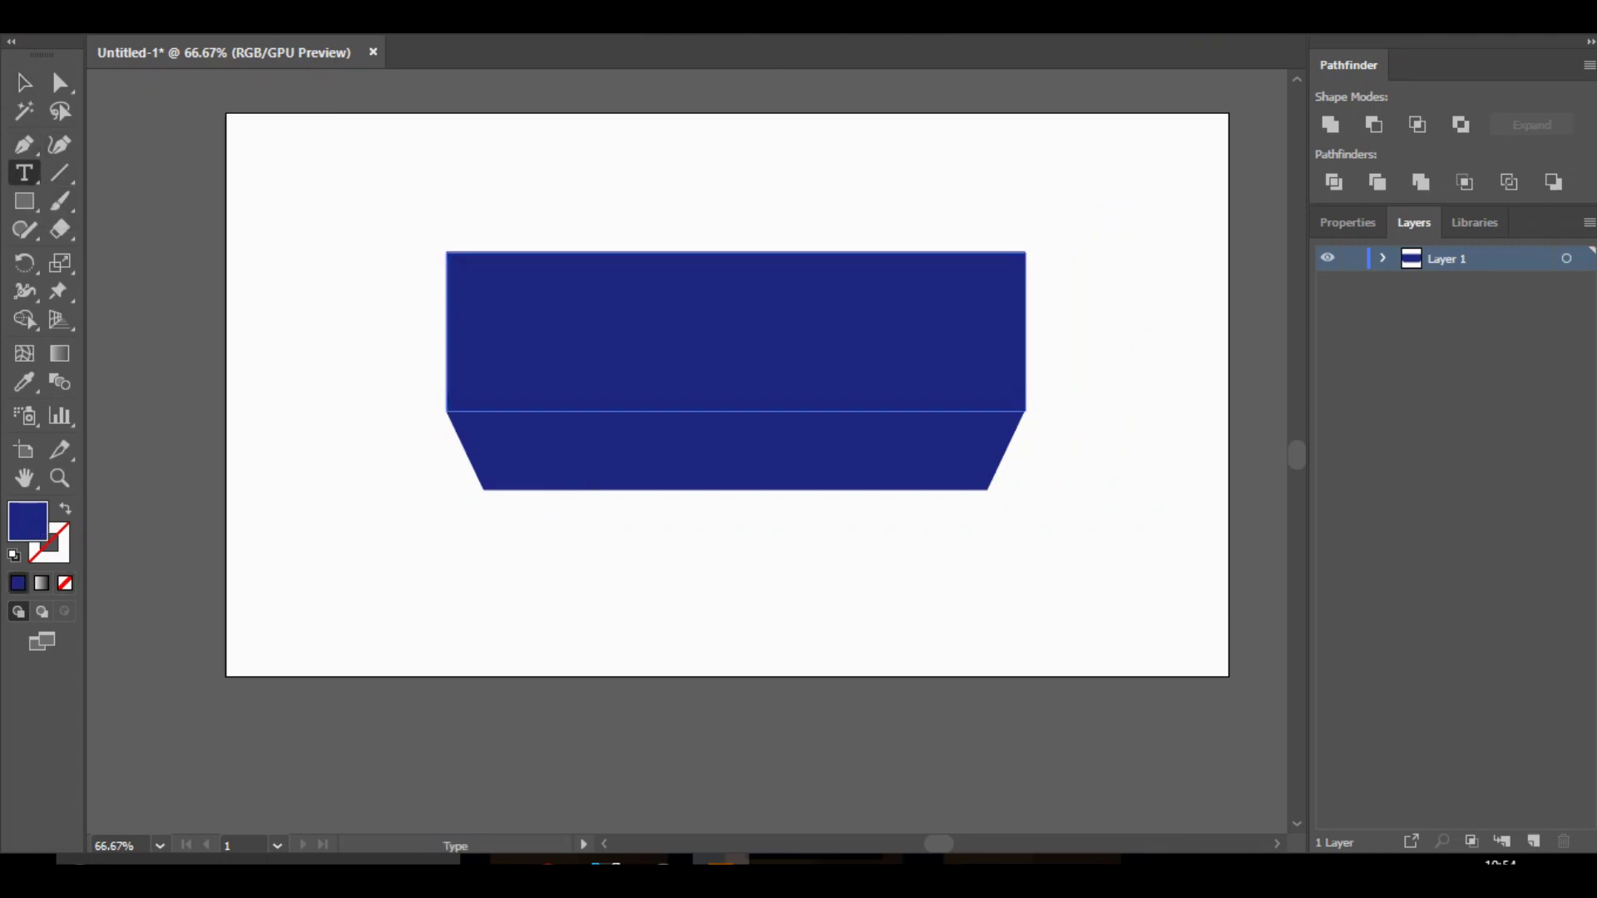
{"action": "left_click", "coordinate": [541, 333]}
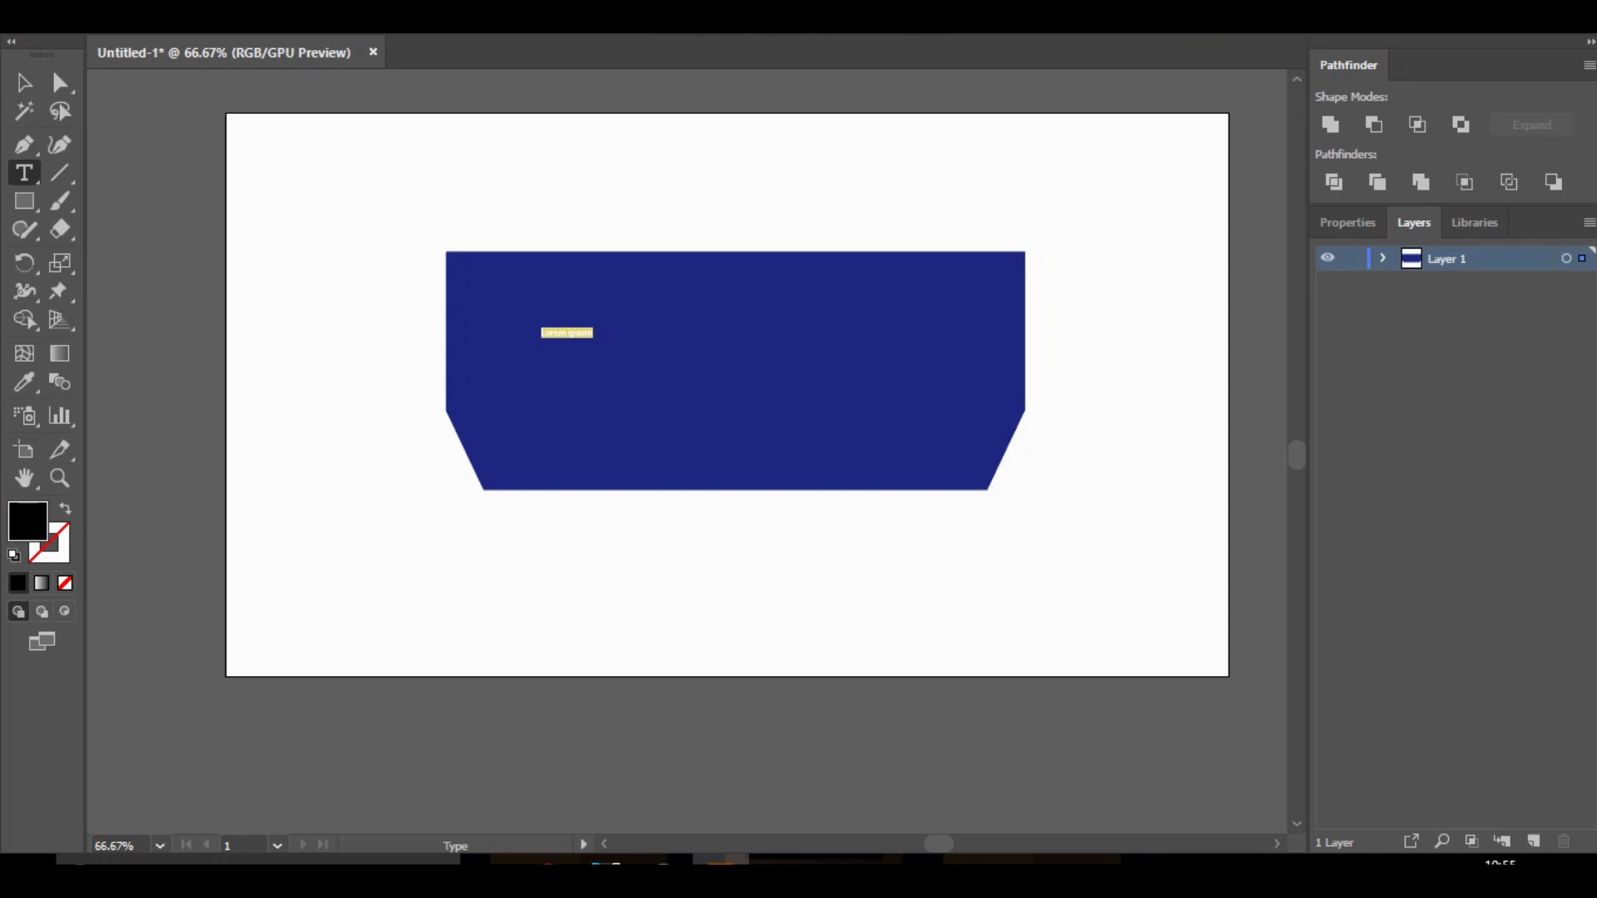
{"action": "key", "text": "Caps_Lock"}
Increase the font size of the "NAME" text to 58 pt.
{"action": "left_click", "coordinate": [1347, 222]}
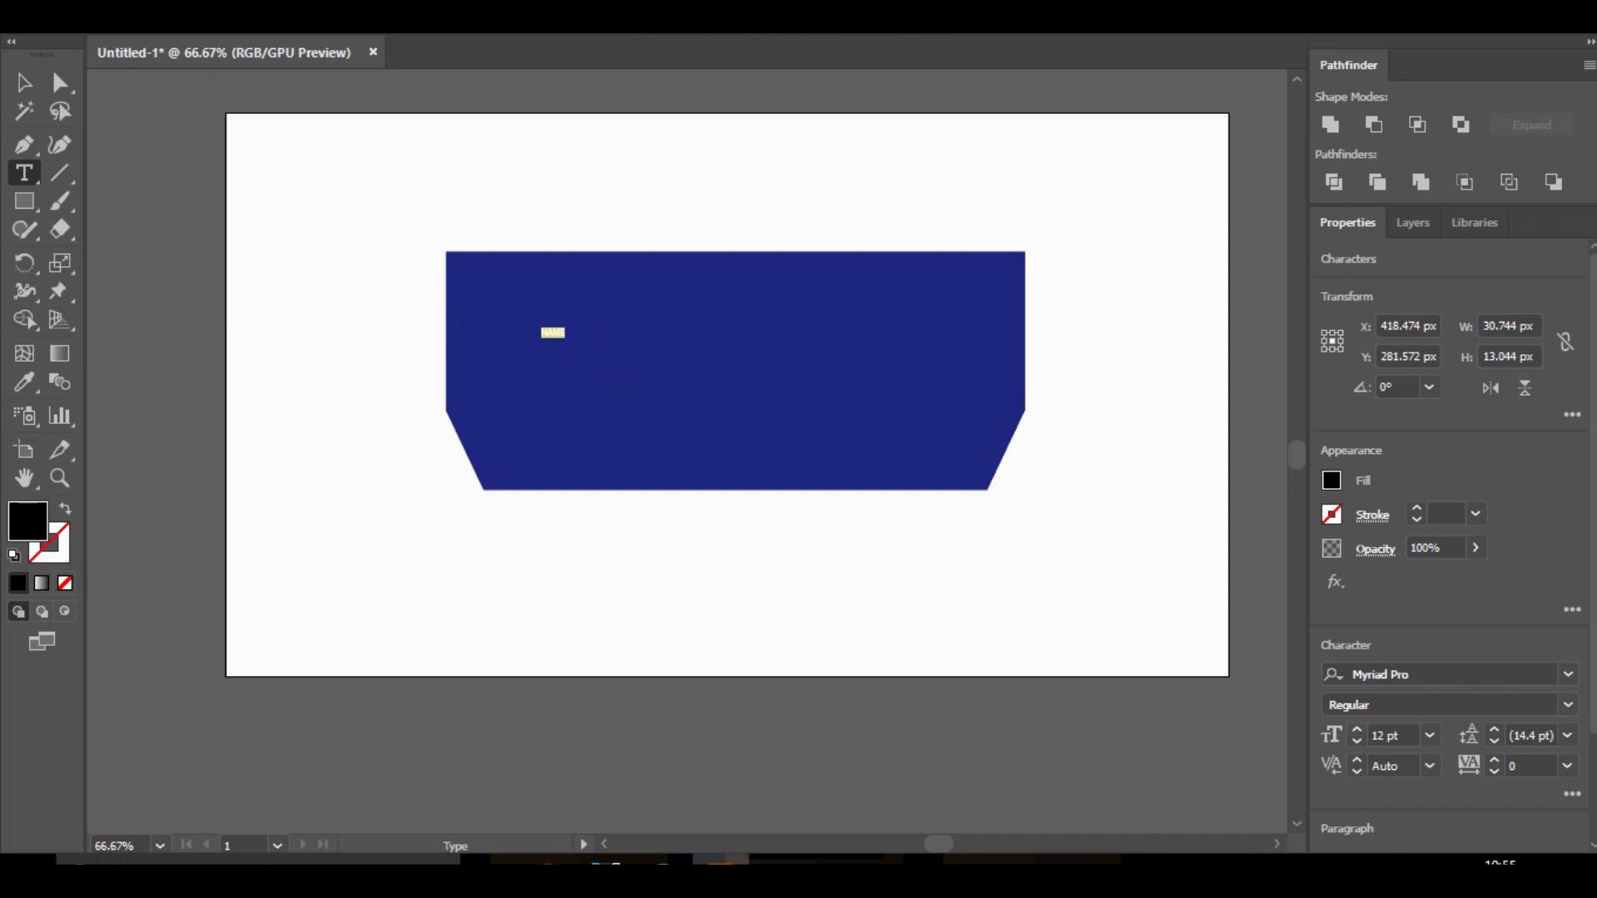
{"action": "key", "text": "ctrl+shift+period"}
{"action": "key", "text": "ctrl+shift+period"}
{"action": "key", "text": "ctrl+shift+period"}
{"action": "key", "text": "ctrl+shift+period"}
{"action": "key", "text": "ctrl+shift+period"}
{"action": "key", "text": "ctrl+shift+period"}
{"action": "key", "text": "ctrl+shift+period"}
{"action": "key", "text": "ctrl+shift+period"}
{"action": "key", "text": "ctrl+shift+period"}
{"action": "key", "text": "ctrl+shift+period"}
{"action": "key", "text": "ctrl+shift+period"}
{"action": "key", "text": "ctrl+shift+period"}
{"action": "key", "text": "ctrl+shift+period"}
{"action": "key", "text": "ctrl+shift+period"}
{"action": "key", "text": "ctrl+shift+period"}
{"action": "key", "text": "ctrl+shift+period"}
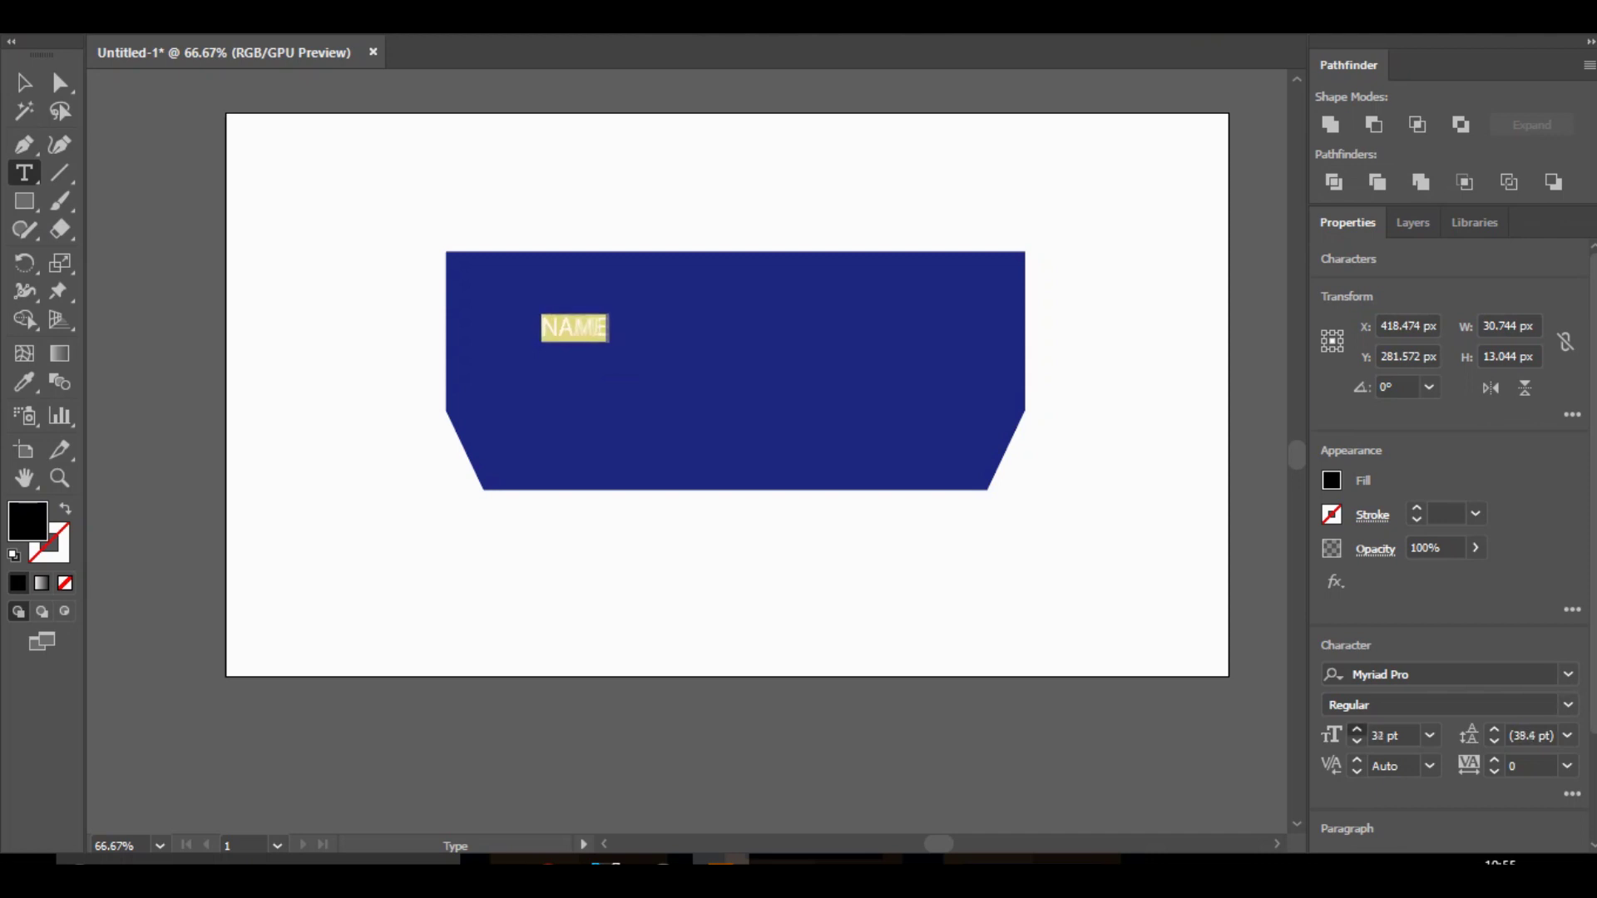
{"action": "key", "text": "ctrl+shift+period"}
{"action": "key", "text": "ctrl+shift+period"}
{"action": "key", "text": "ctrl+shift+period"}
{"action": "key", "text": "ctrl+shift+period"}
{"action": "key", "text": "ctrl+shift+period"}
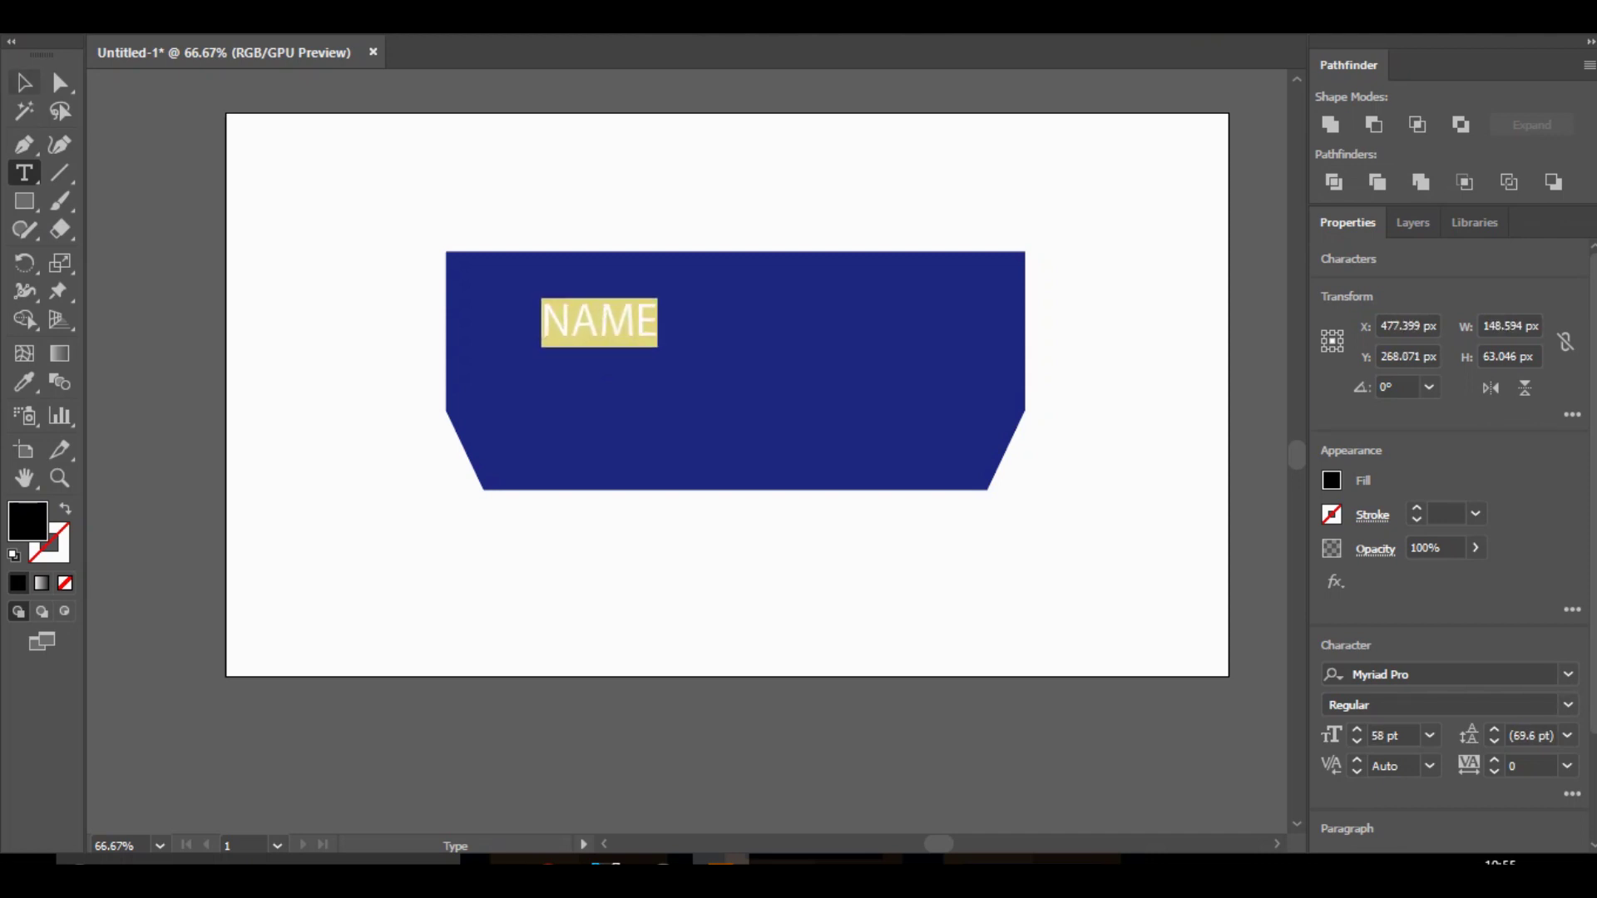
{"action": "key", "text": "Escape"}
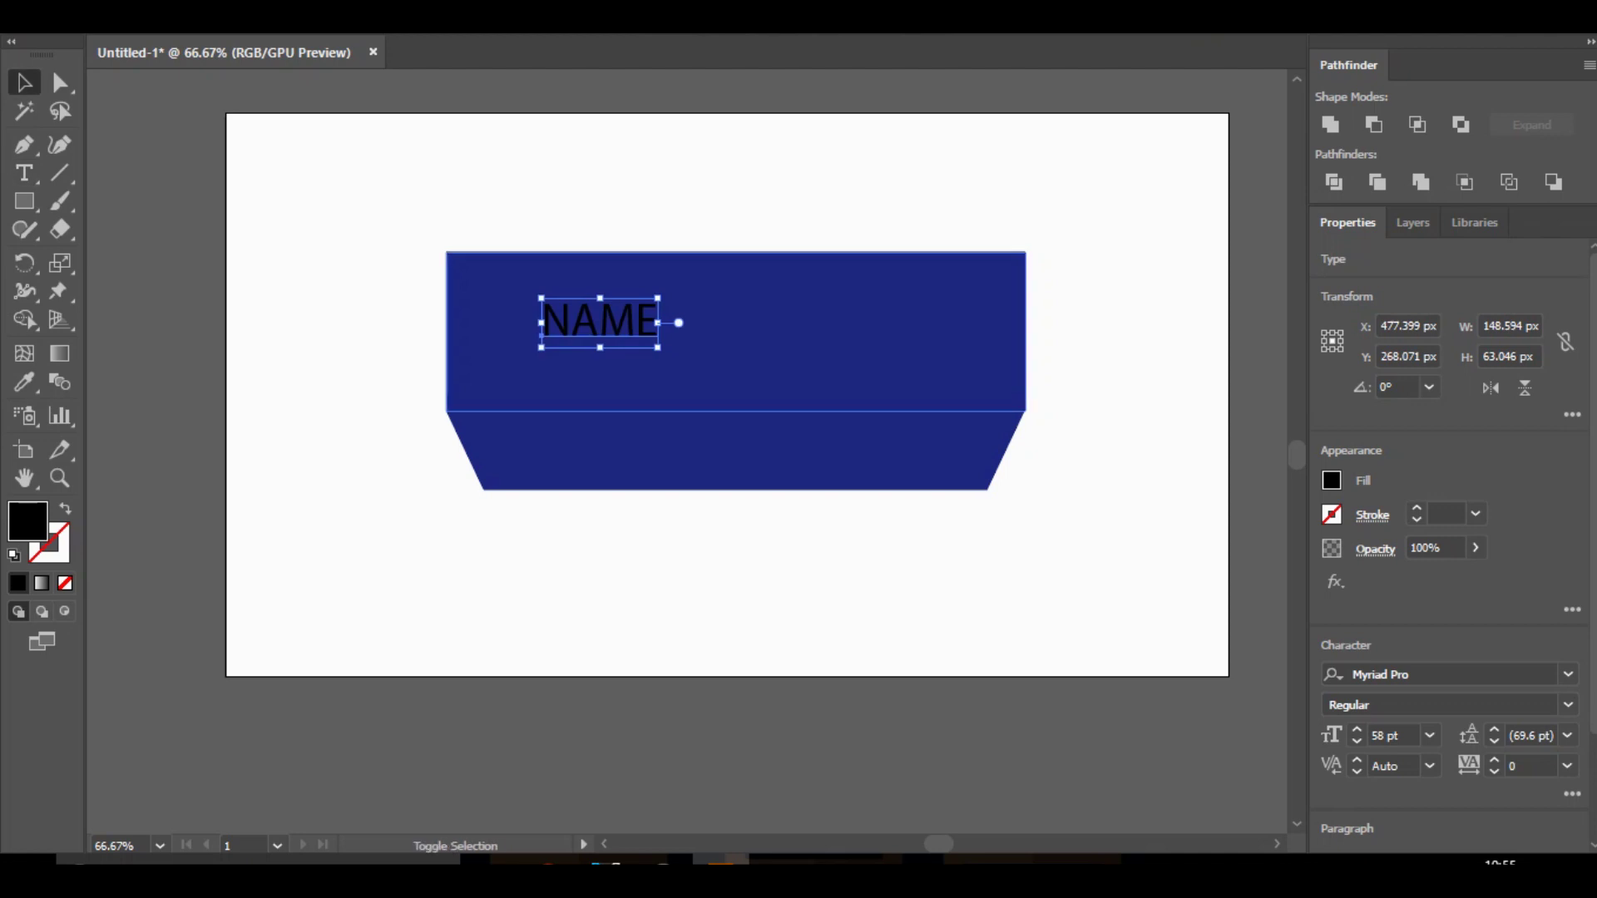
Scale the "NAME" text up to about 263 pt and align its left side with the blue shape's left edge.
{"action": "left_click_drag", "start_coordinate": [657, 298], "coordinate": [919, 522]}
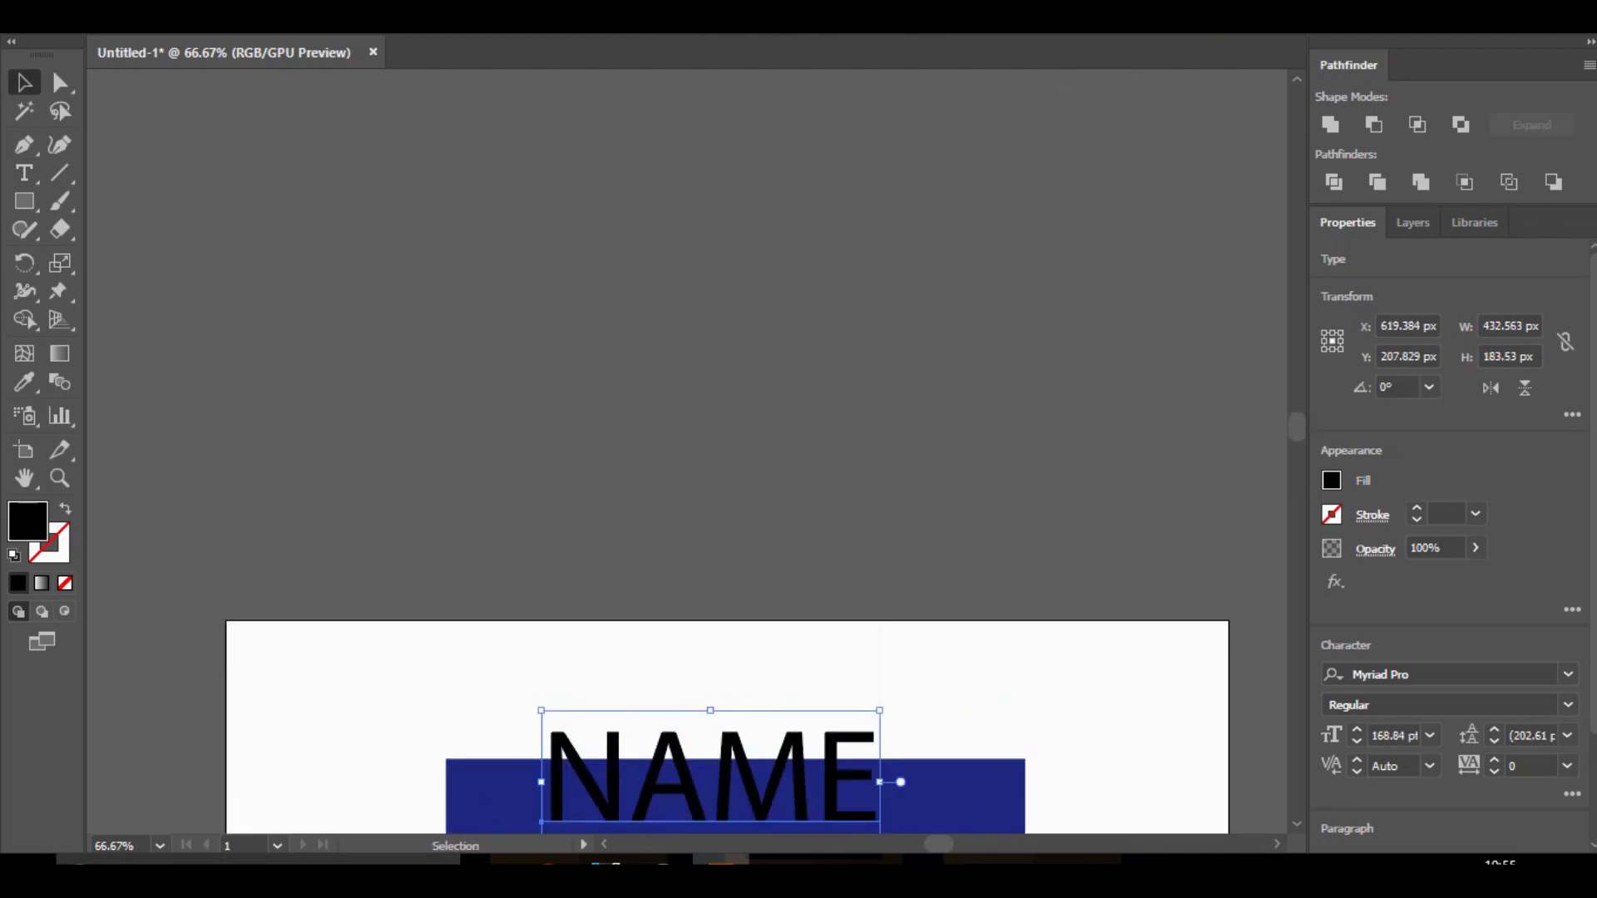
{"action": "scroll", "coordinate": [798, 407], "scroll_direction": "down", "scroll_amount": 12}
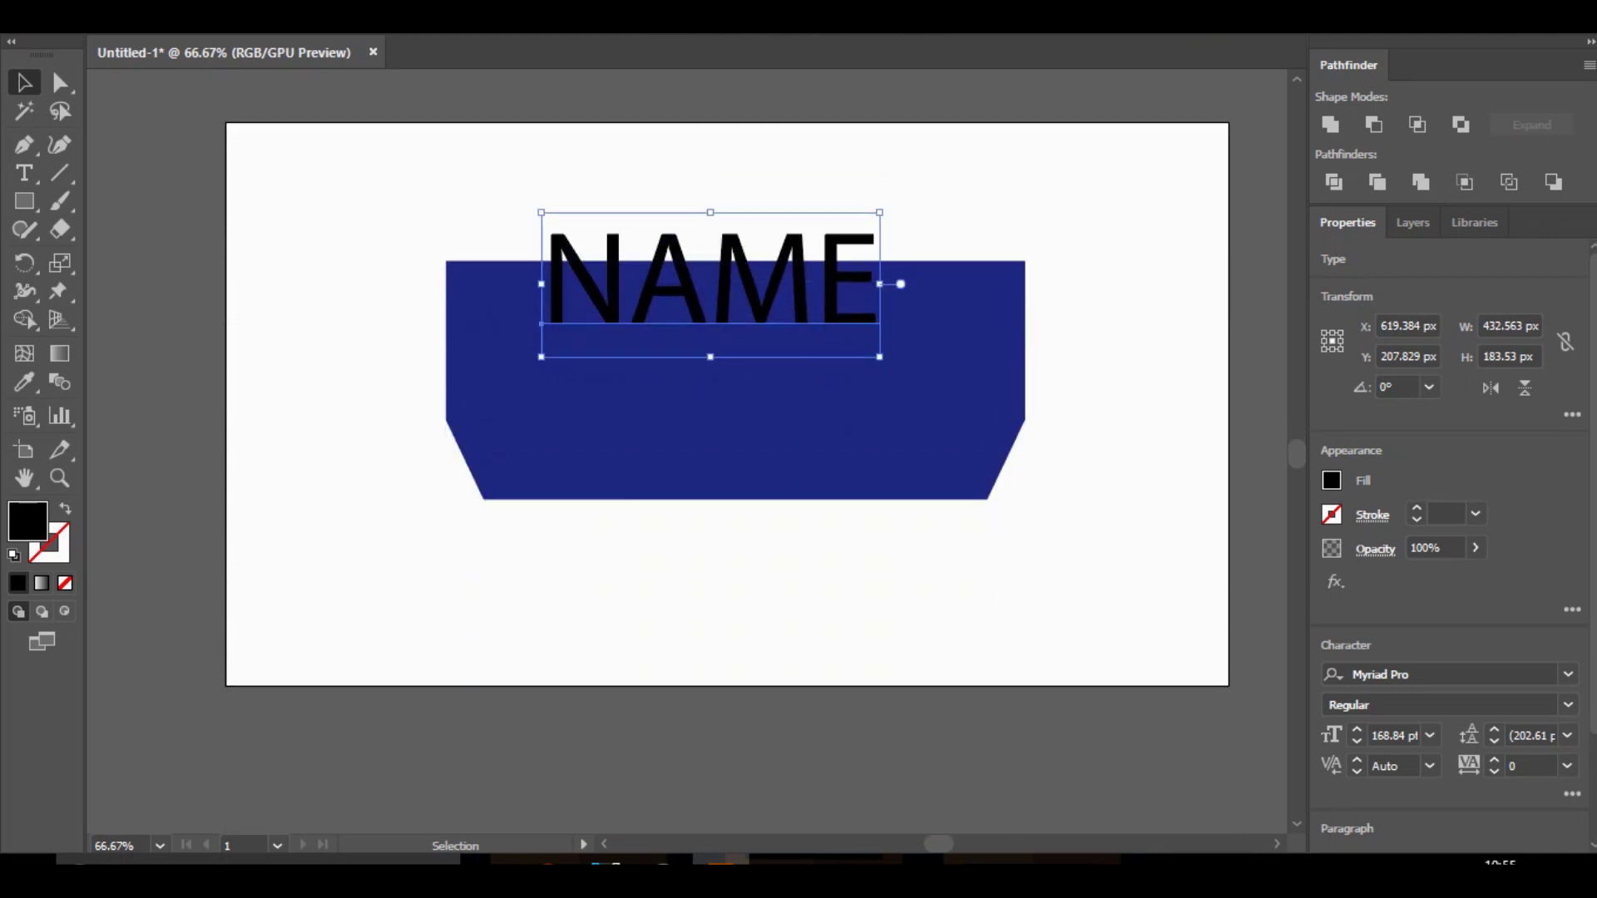
{"action": "left_click_drag", "start_coordinate": [879, 358], "coordinate": [1030, 421]}
{"action": "left_click_drag", "start_coordinate": [959, 331], "coordinate": [908, 367]}
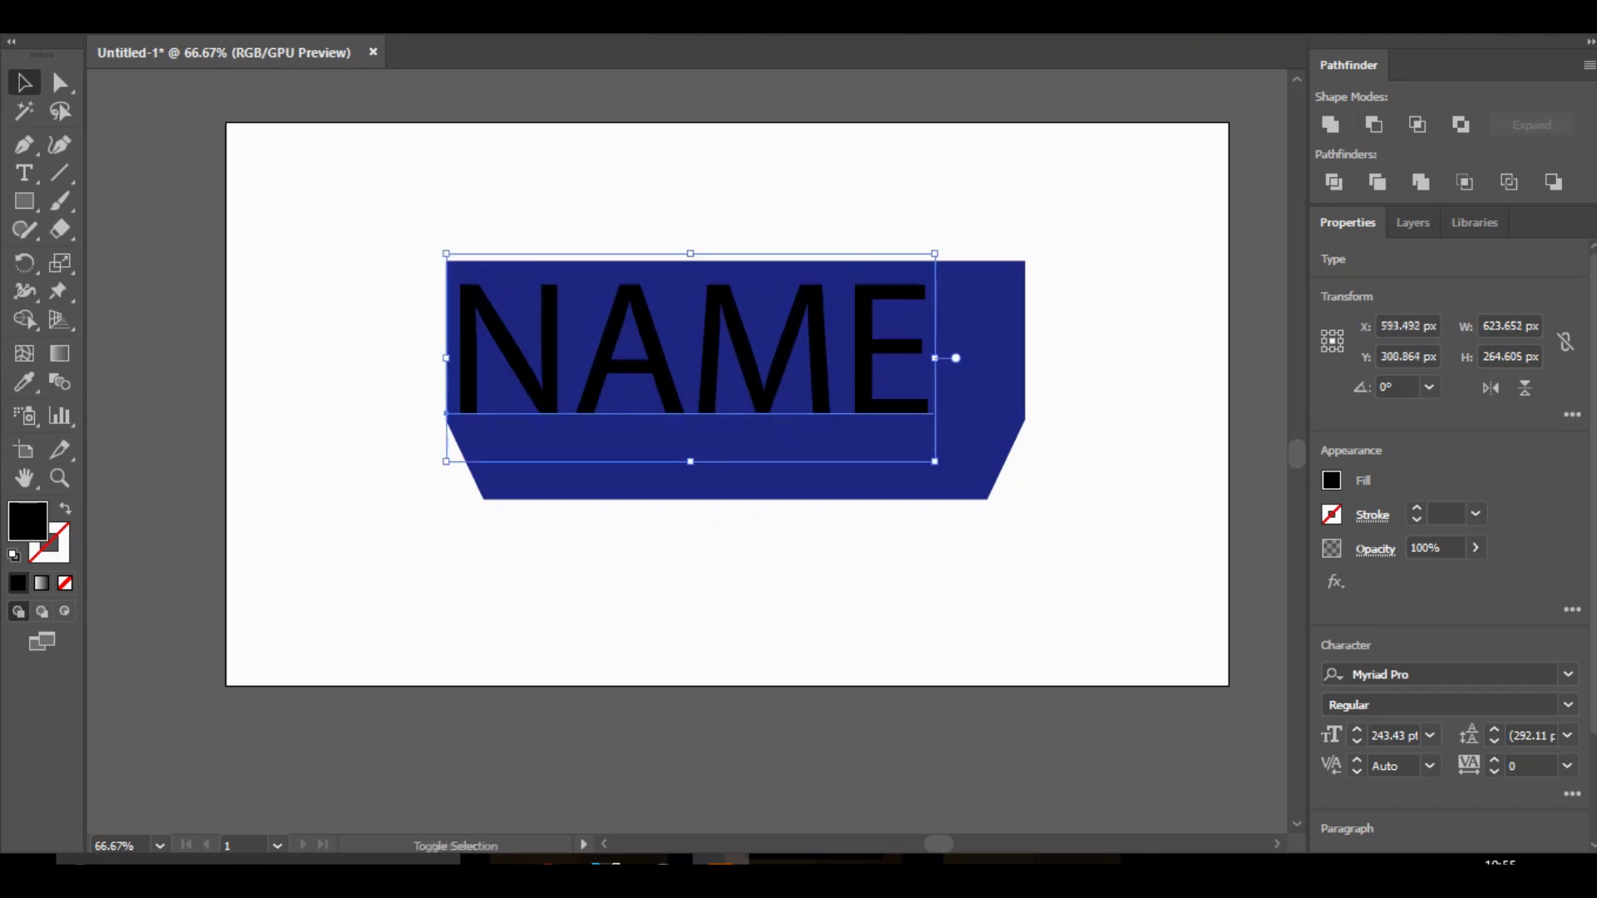
{"action": "left_click_drag", "start_coordinate": [934, 253], "coordinate": [973, 237]}
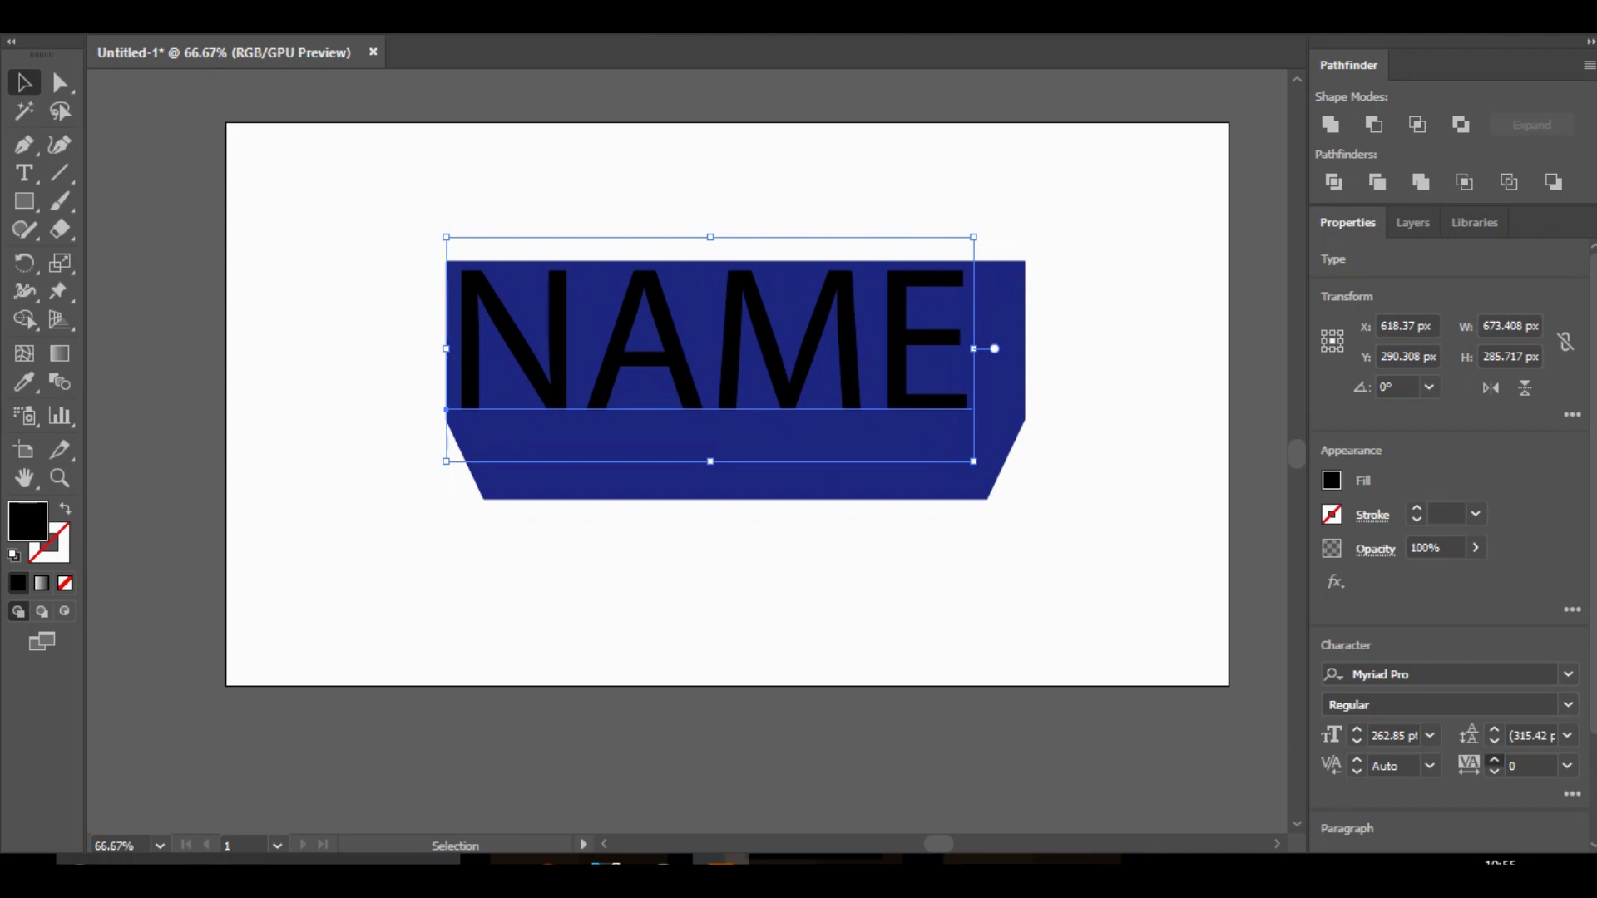
Increase the tracking of the "NAME" text to 73 so the letters spread across the blue shape.
{"action": "left_click", "coordinate": [1494, 760]}
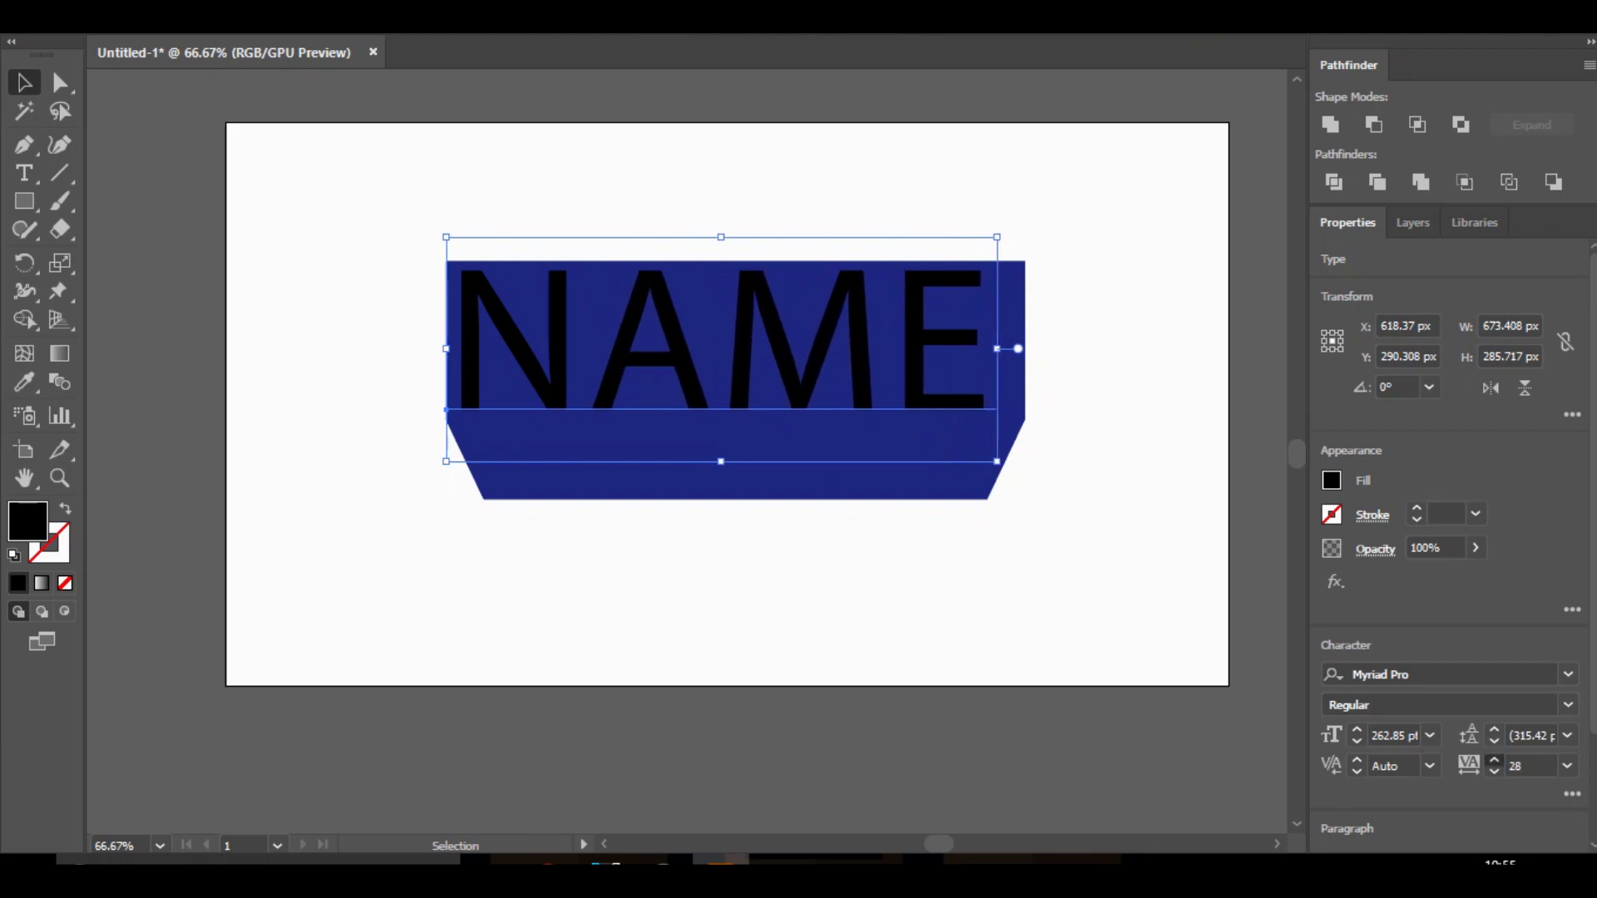
{"action": "key", "text": "Up"}
{"action": "key", "text": "Up"}
{"action": "key", "text": "Up"}
{"action": "key", "text": "Up"}
{"action": "key", "text": "Up"}
{"action": "key", "text": "Up"}
{"action": "key", "text": "Up"}
{"action": "key", "text": "Up"}
{"action": "key", "text": "Up"}
{"action": "key", "text": "Up"}
{"action": "key", "text": "Up"}
{"action": "key", "text": "Up"}
{"action": "key", "text": "Up"}
{"action": "key", "text": "Up"}
{"action": "key", "text": "Up"}
{"action": "key", "text": "Up"}
{"action": "key", "text": "Up"}
{"action": "key", "text": "Up"}
{"action": "key", "text": "Up"}
{"action": "key", "text": "Up"}
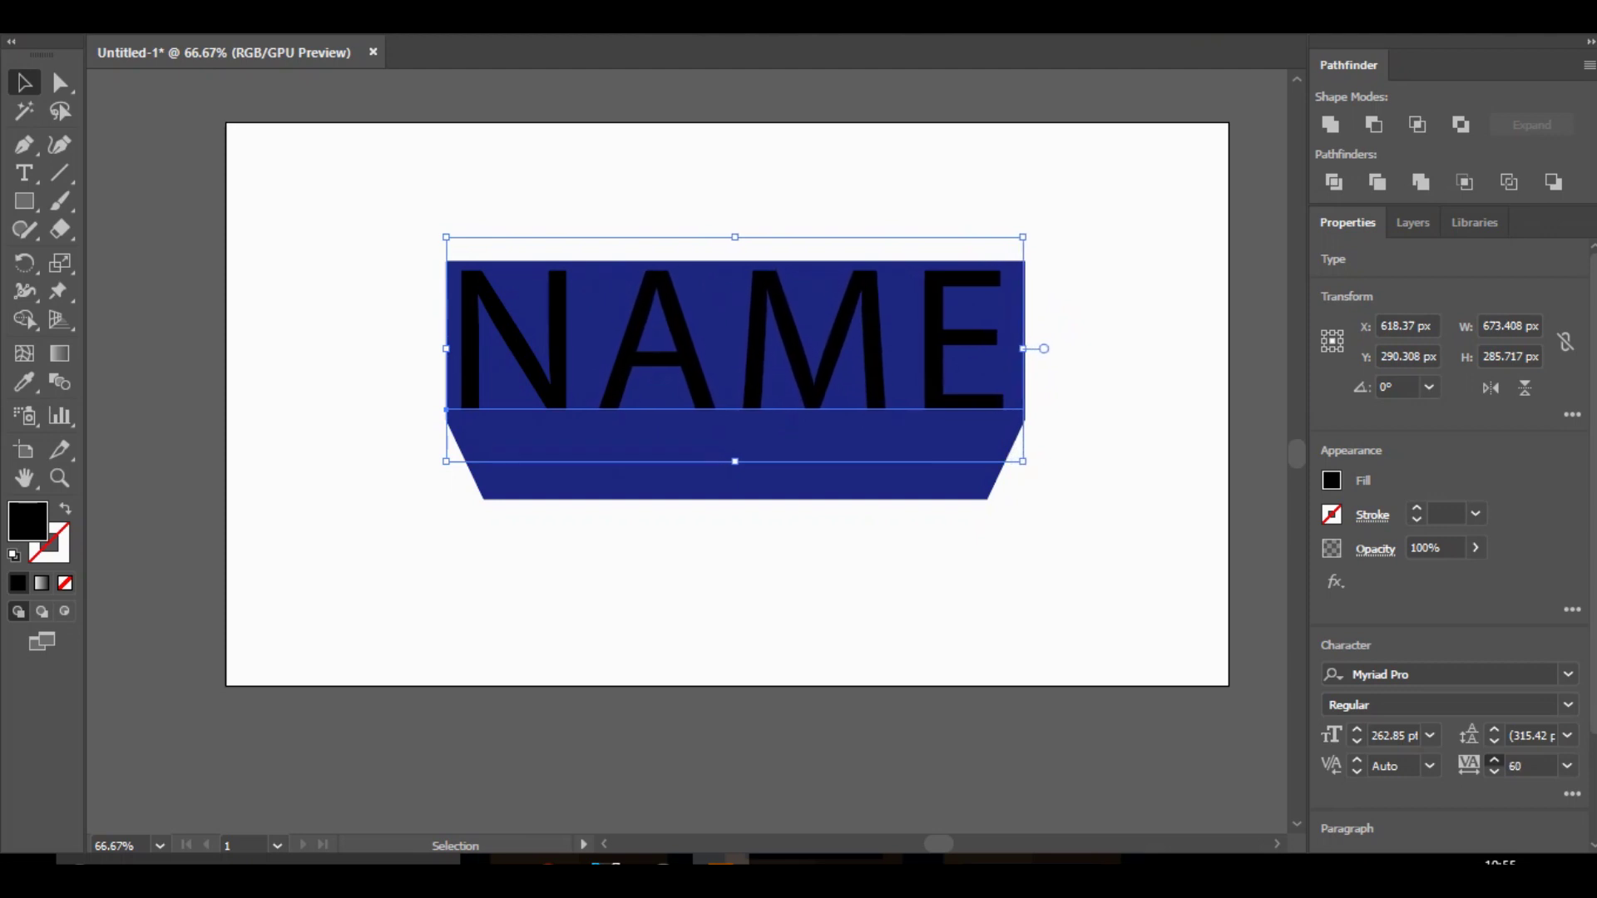
{"action": "key", "text": "Up"}
{"action": "key", "text": "Up"}
{"action": "key", "text": "Up"}
{"action": "key", "text": "Up"}
{"action": "key", "text": "Up"}
{"action": "key", "text": "Up"}
{"action": "key", "text": "Up"}
{"action": "key", "text": "Up"}
{"action": "key", "text": "Up"}
{"action": "key", "text": "Up"}
{"action": "key", "text": "Up"}
{"action": "key", "text": "Up"}
{"action": "key", "text": "Up"}
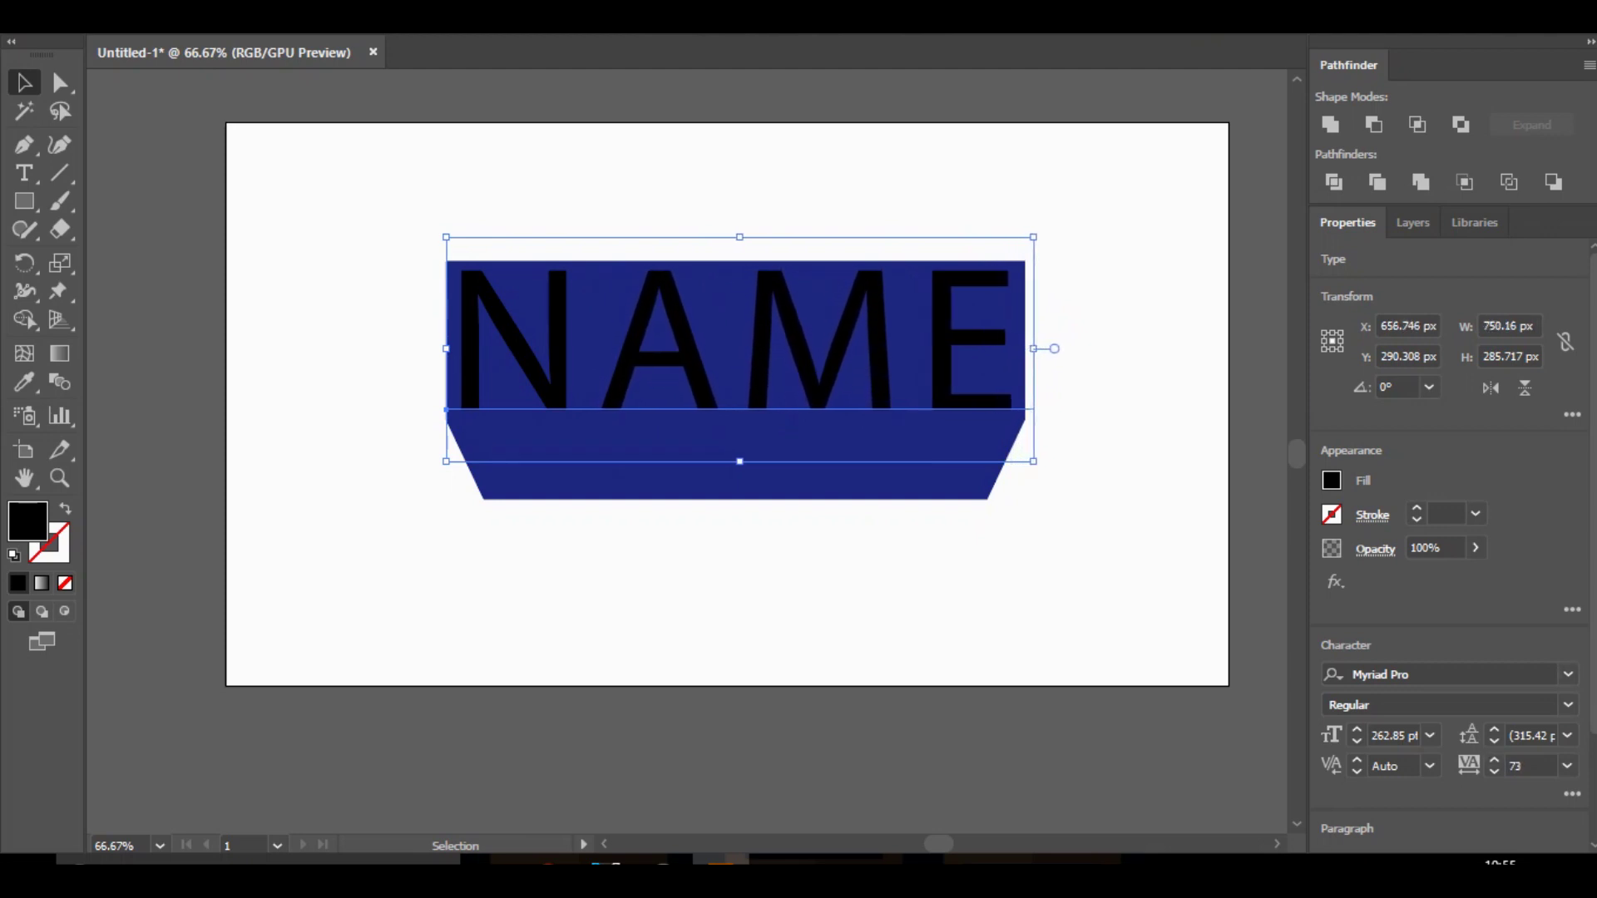
Change the font of the whole "NAME" text to Evogria.
{"action": "key", "text": "t"}
{"action": "right_click", "coordinate": [1004, 343]}
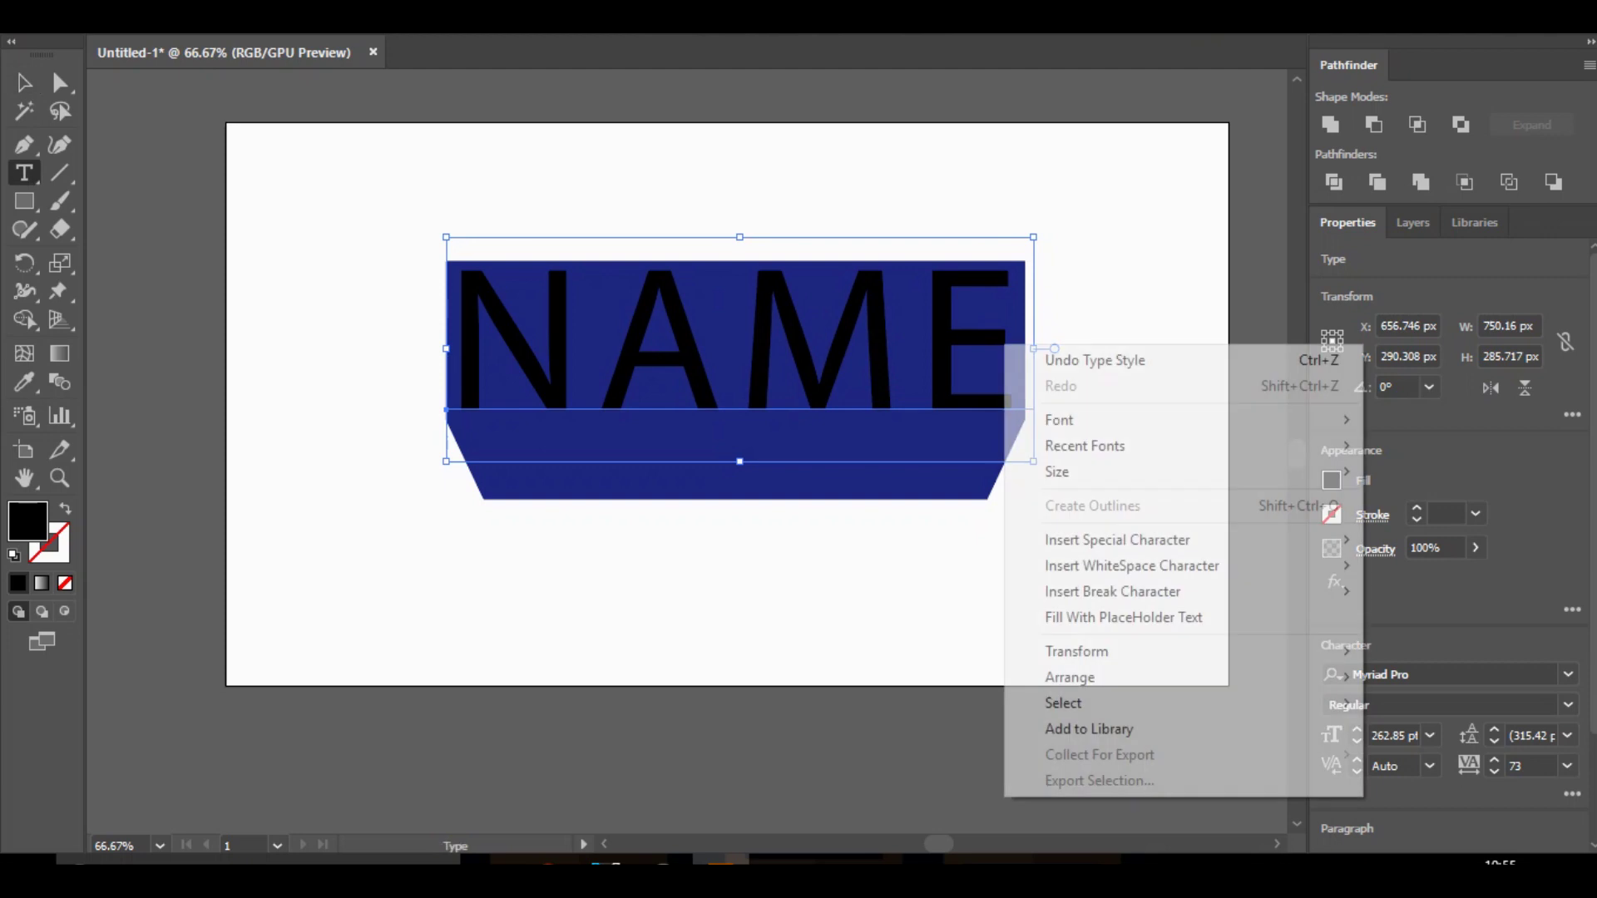
{"action": "left_click", "coordinate": [998, 345]}
{"action": "left_click_drag", "start_coordinate": [1003, 348], "coordinate": [453, 358]}
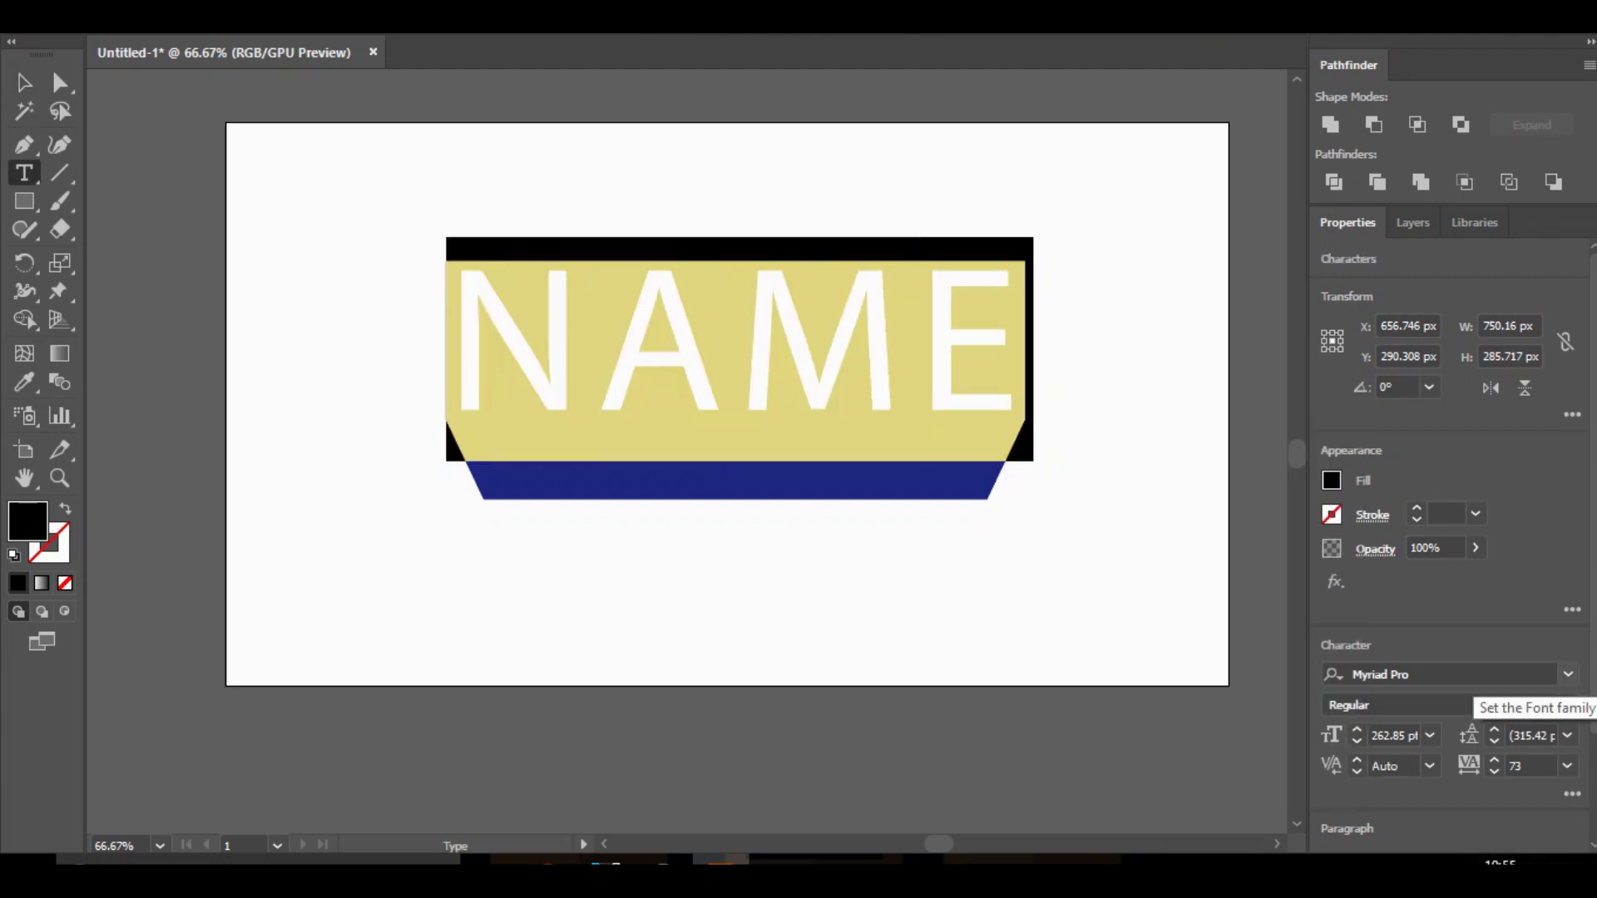
{"action": "left_click", "coordinate": [1567, 674]}
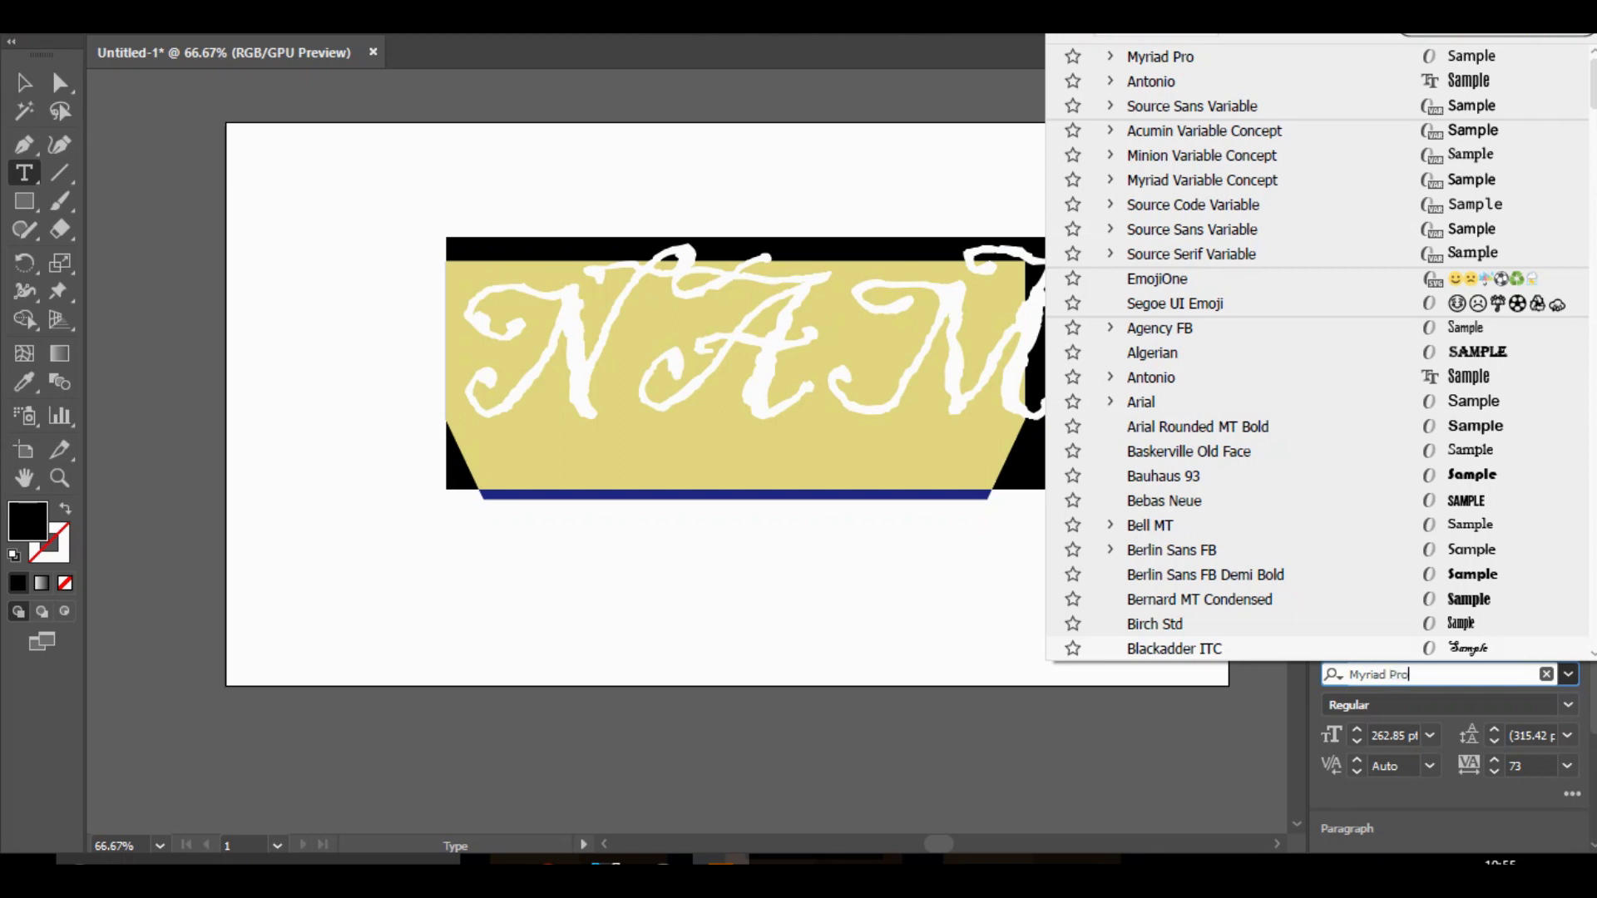
{"action": "key", "text": "BackSpace"}
{"action": "key", "text": "BackSpace"}
{"action": "key", "text": "BackSpace"}
{"action": "key", "text": "BackSpace"}
{"action": "key", "text": "BackSpace"}
{"action": "key", "text": "BackSpace"}
{"action": "key", "text": "BackSpace"}
{"action": "key", "text": "BackSpace"}
{"action": "key", "text": "BackSpace"}
{"action": "key", "text": "BackSpace"}
{"action": "type", "text": "E"}
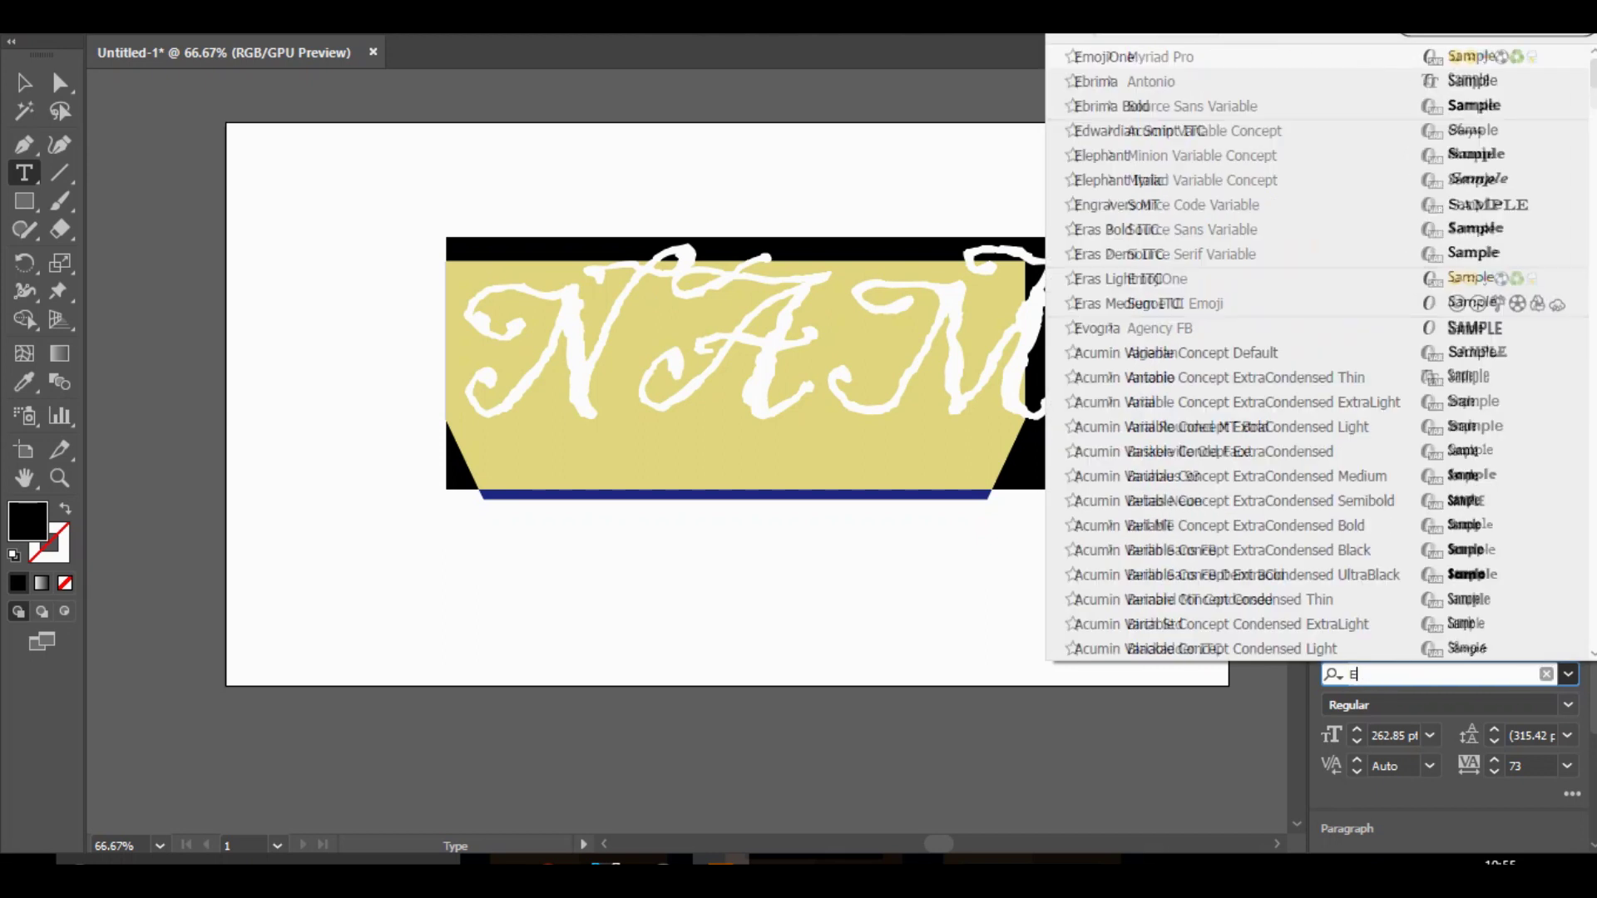
{"action": "type", "text": "VOGR"}
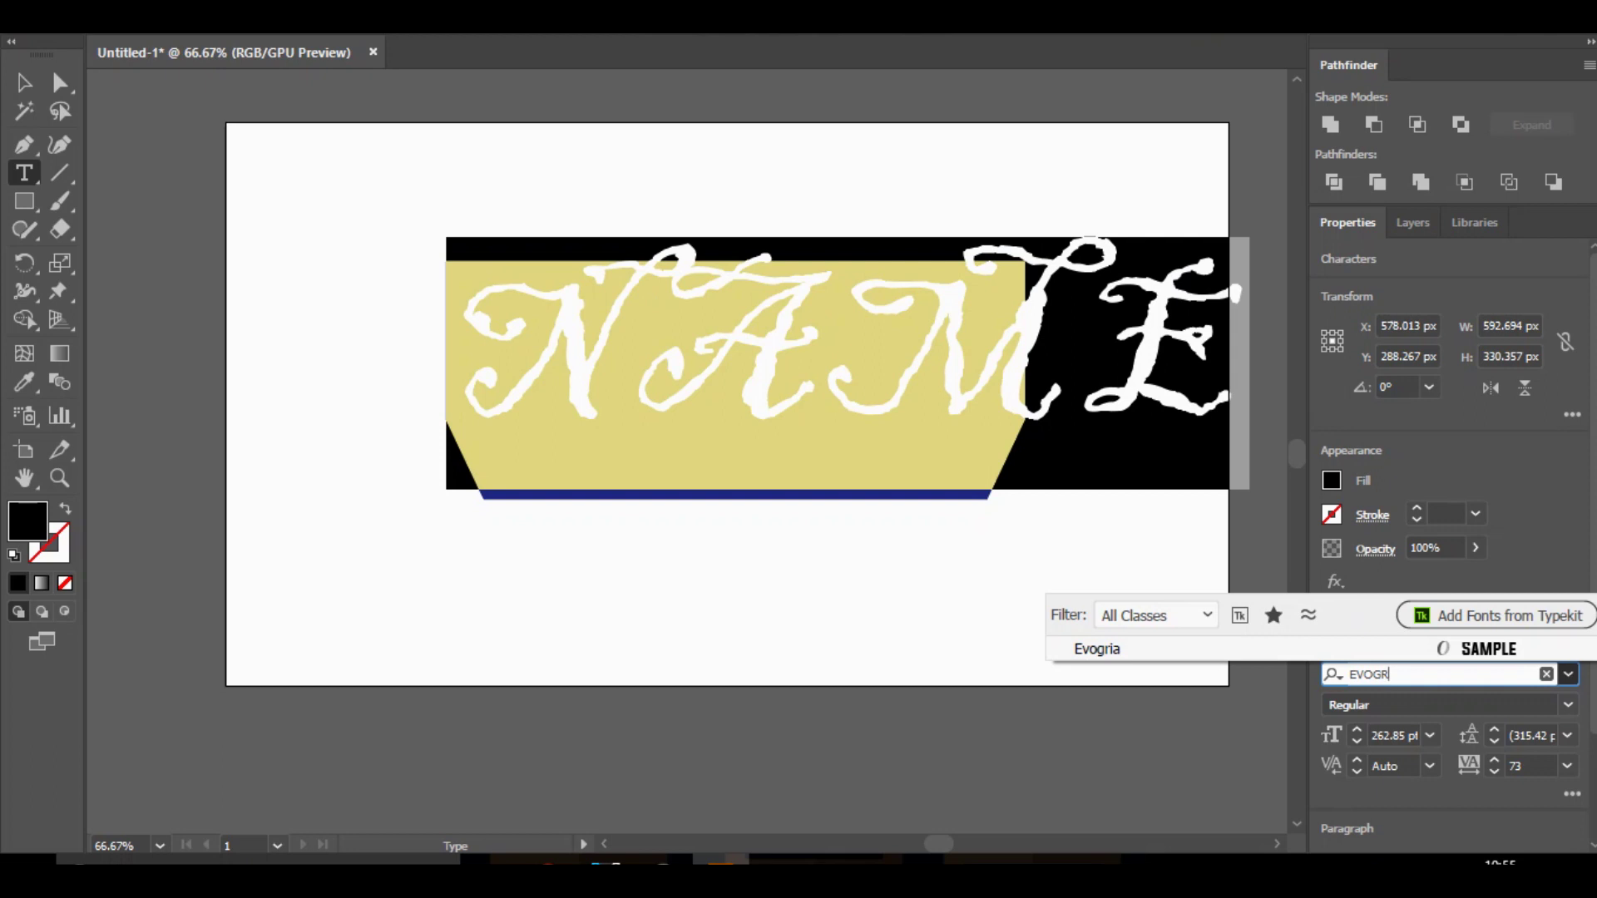
{"action": "key", "text": "Return"}
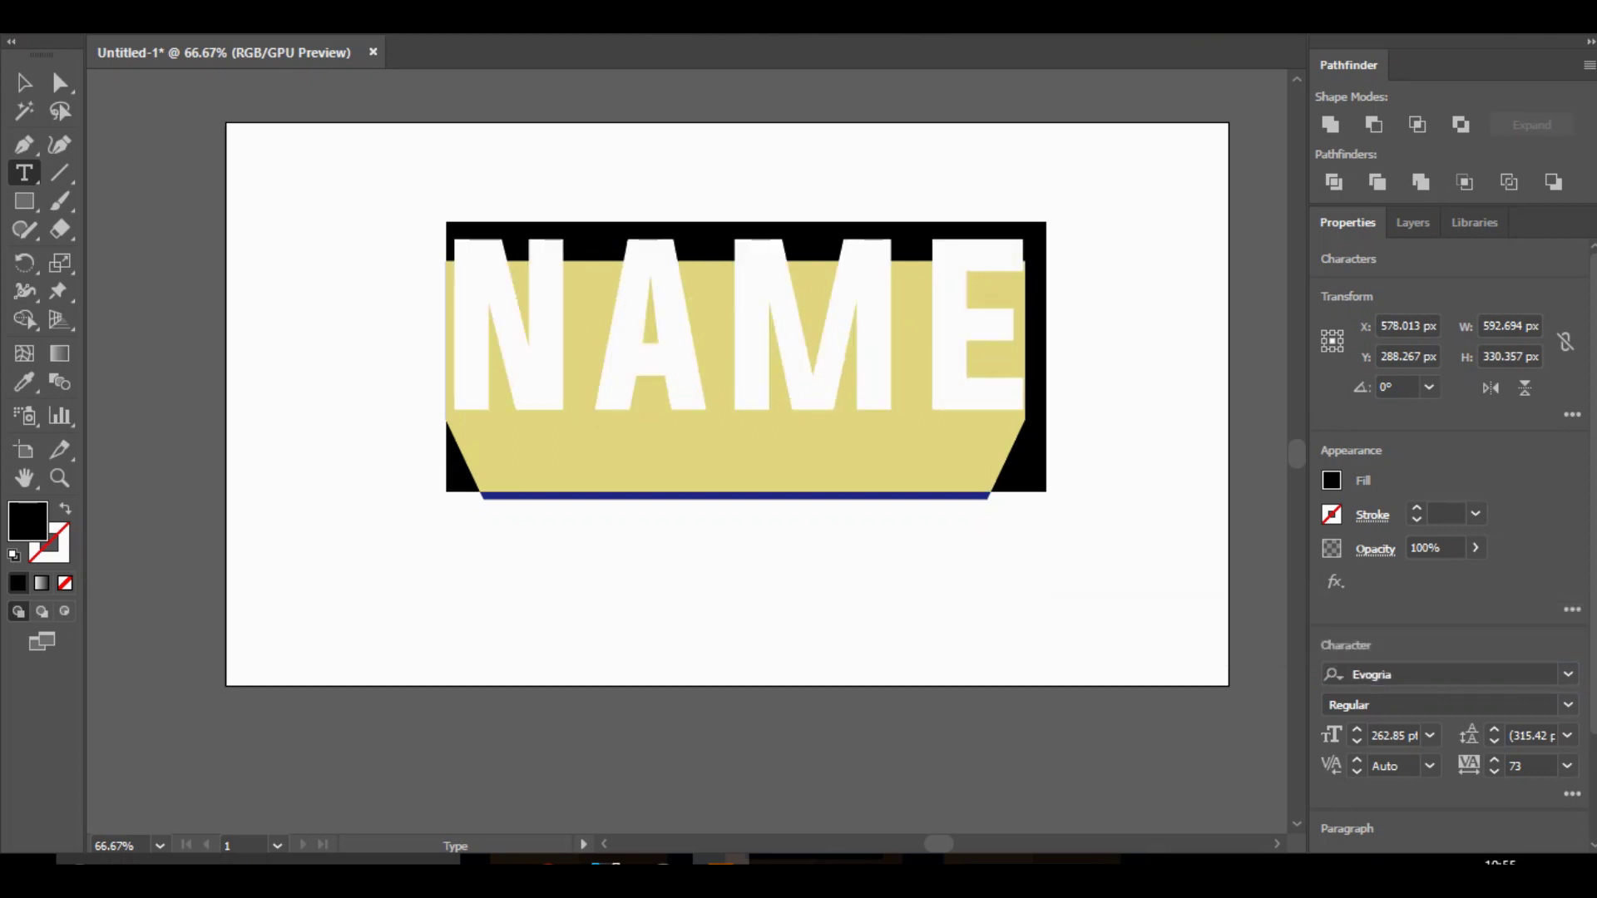
{"action": "key", "text": "Escape"}
{"action": "left_click", "coordinate": [749, 582]}
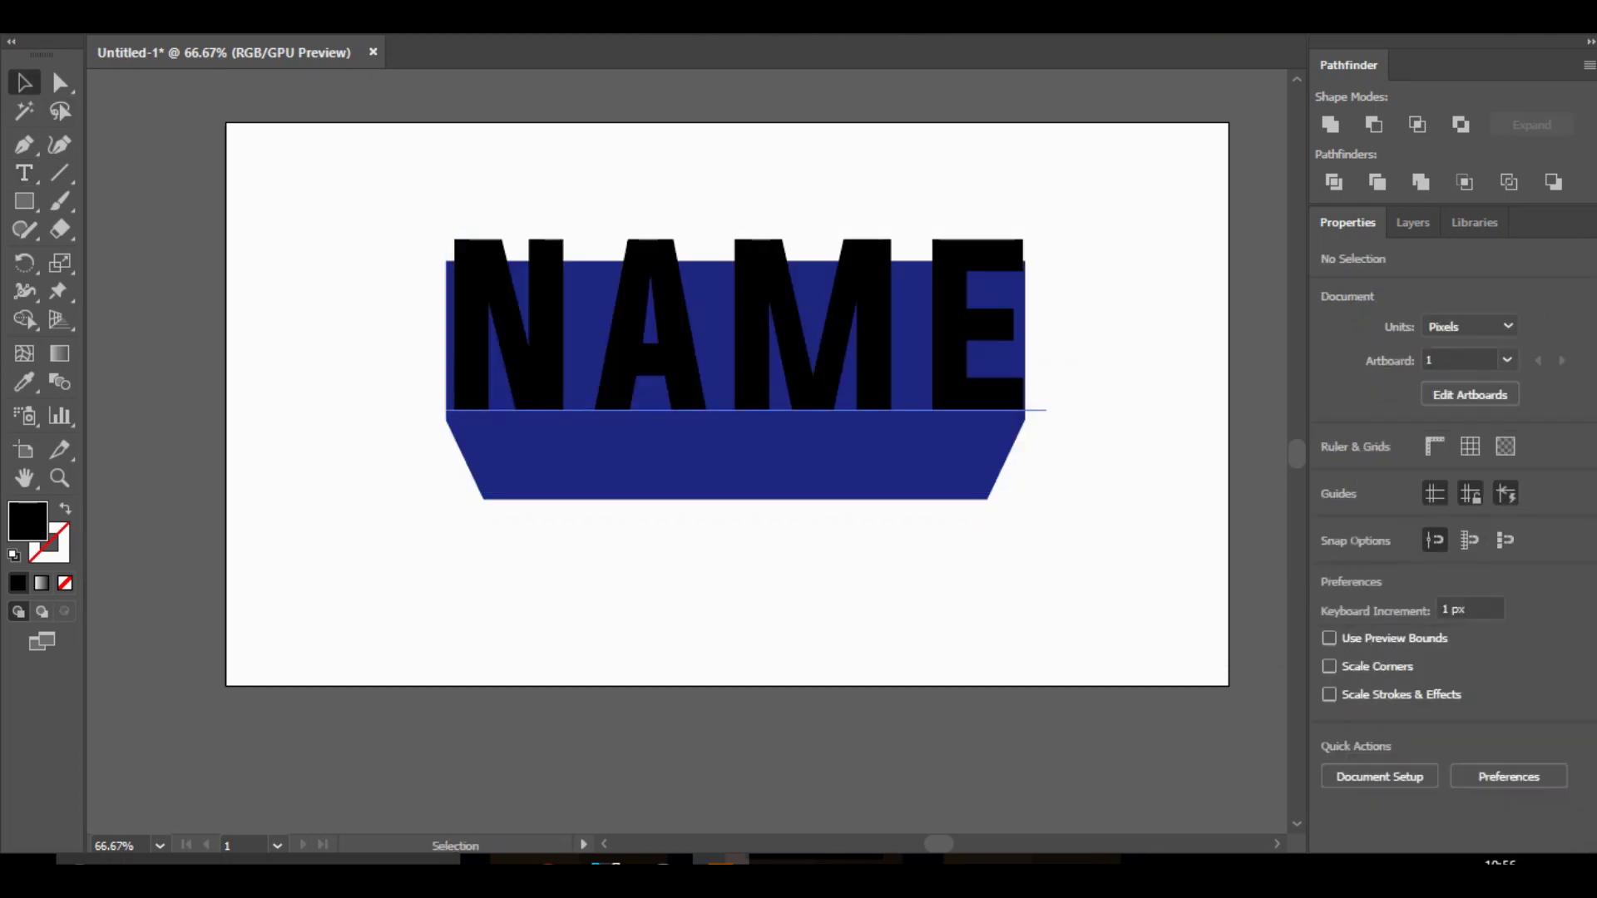
Scale the "NAME" text down proportionally to about 234 pt and raise its tracking to 130.
{"action": "left_click", "coordinate": [748, 366]}
{"action": "left_click_drag", "start_coordinate": [1047, 222], "coordinate": [980, 251]}
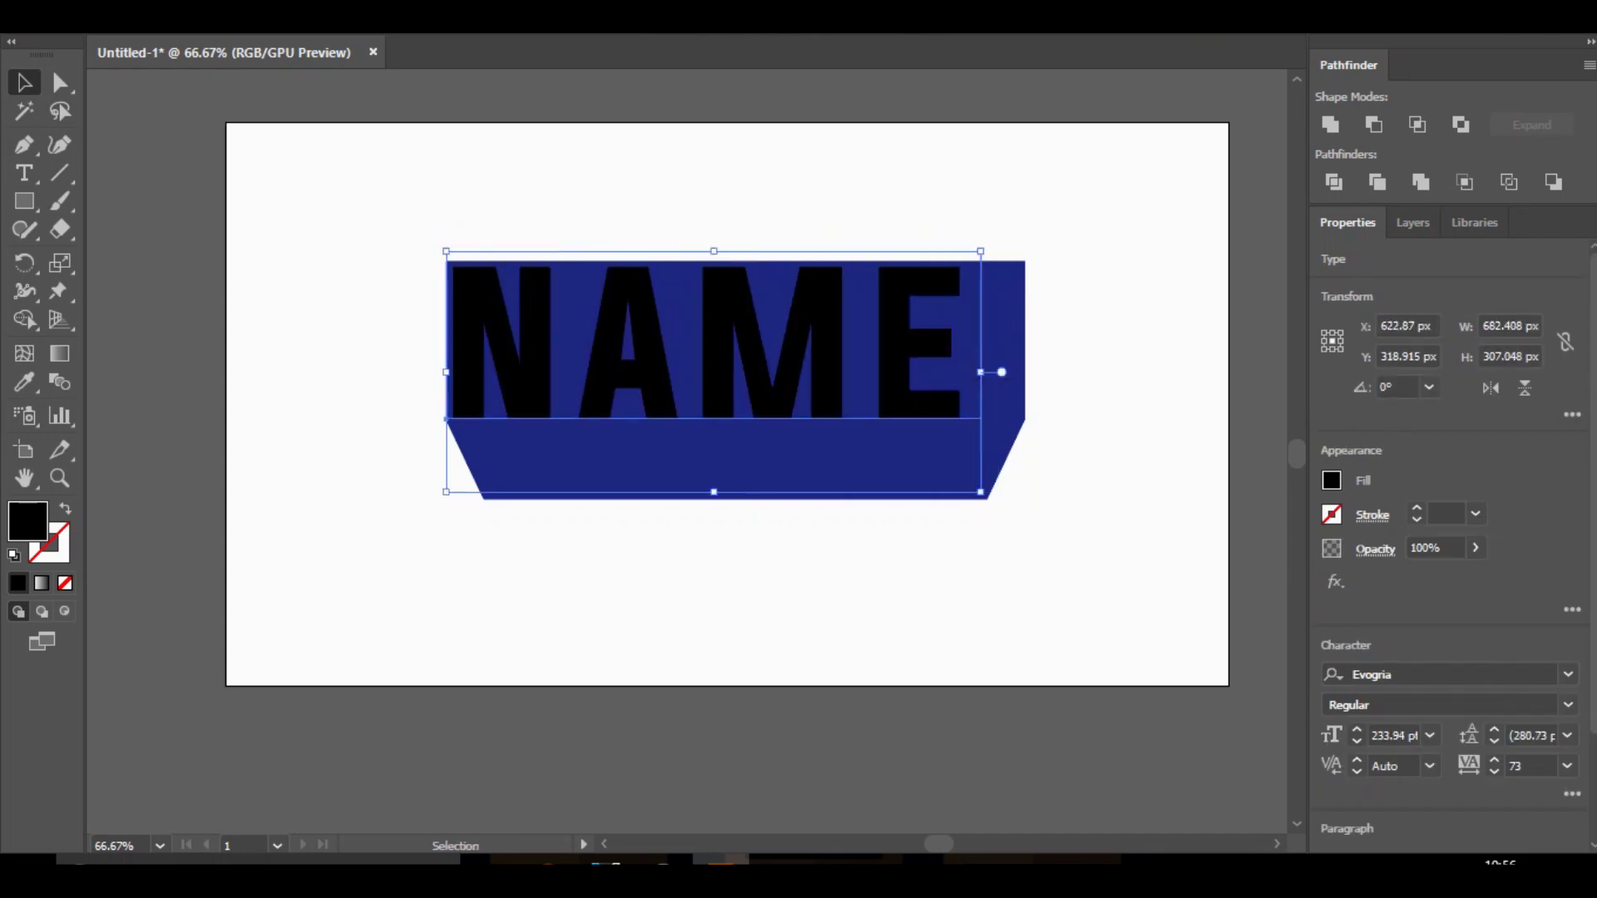
{"action": "left_click", "coordinate": [1493, 759]}
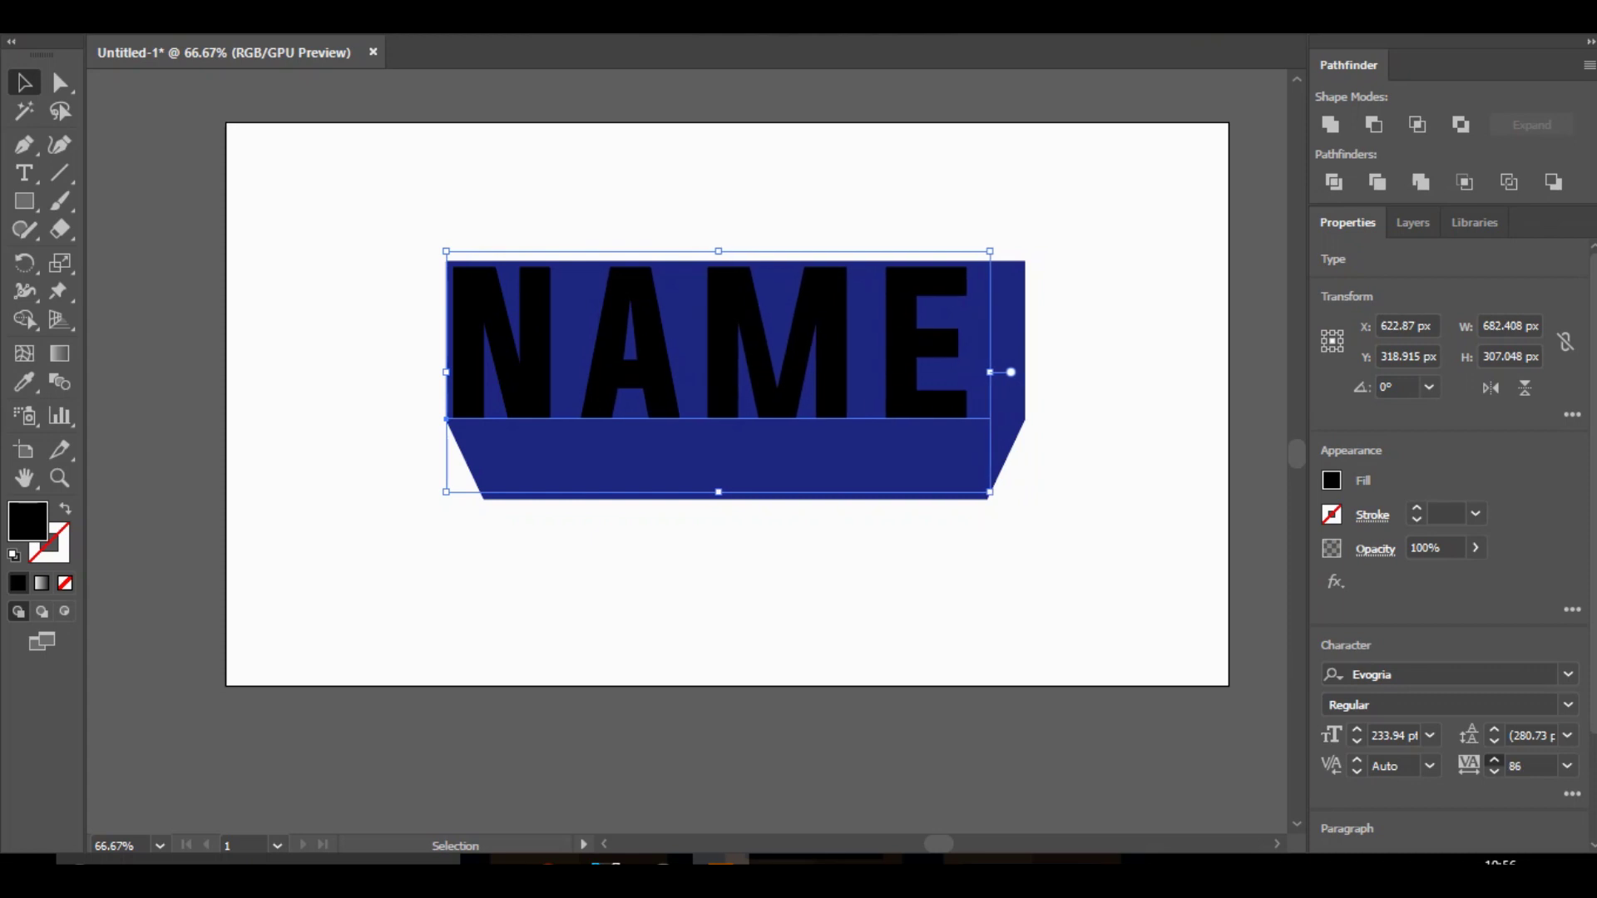
{"action": "key", "text": "Up"}
{"action": "key", "text": "Up"}
{"action": "key", "text": "Up"}
{"action": "key", "text": "Up"}
{"action": "key", "text": "Up"}
{"action": "key", "text": "Up"}
{"action": "key", "text": "Up"}
{"action": "key", "text": "Up"}
{"action": "key", "text": "Up"}
{"action": "key", "text": "Up"}
{"action": "key", "text": "Up"}
{"action": "key", "text": "Up"}
{"action": "key", "text": "Up"}
{"action": "key", "text": "Up"}
{"action": "key", "text": "Up"}
{"action": "key", "text": "Up"}
{"action": "key", "text": "Up"}
{"action": "key", "text": "Up"}
{"action": "key", "text": "Up"}
{"action": "key", "text": "Up"}
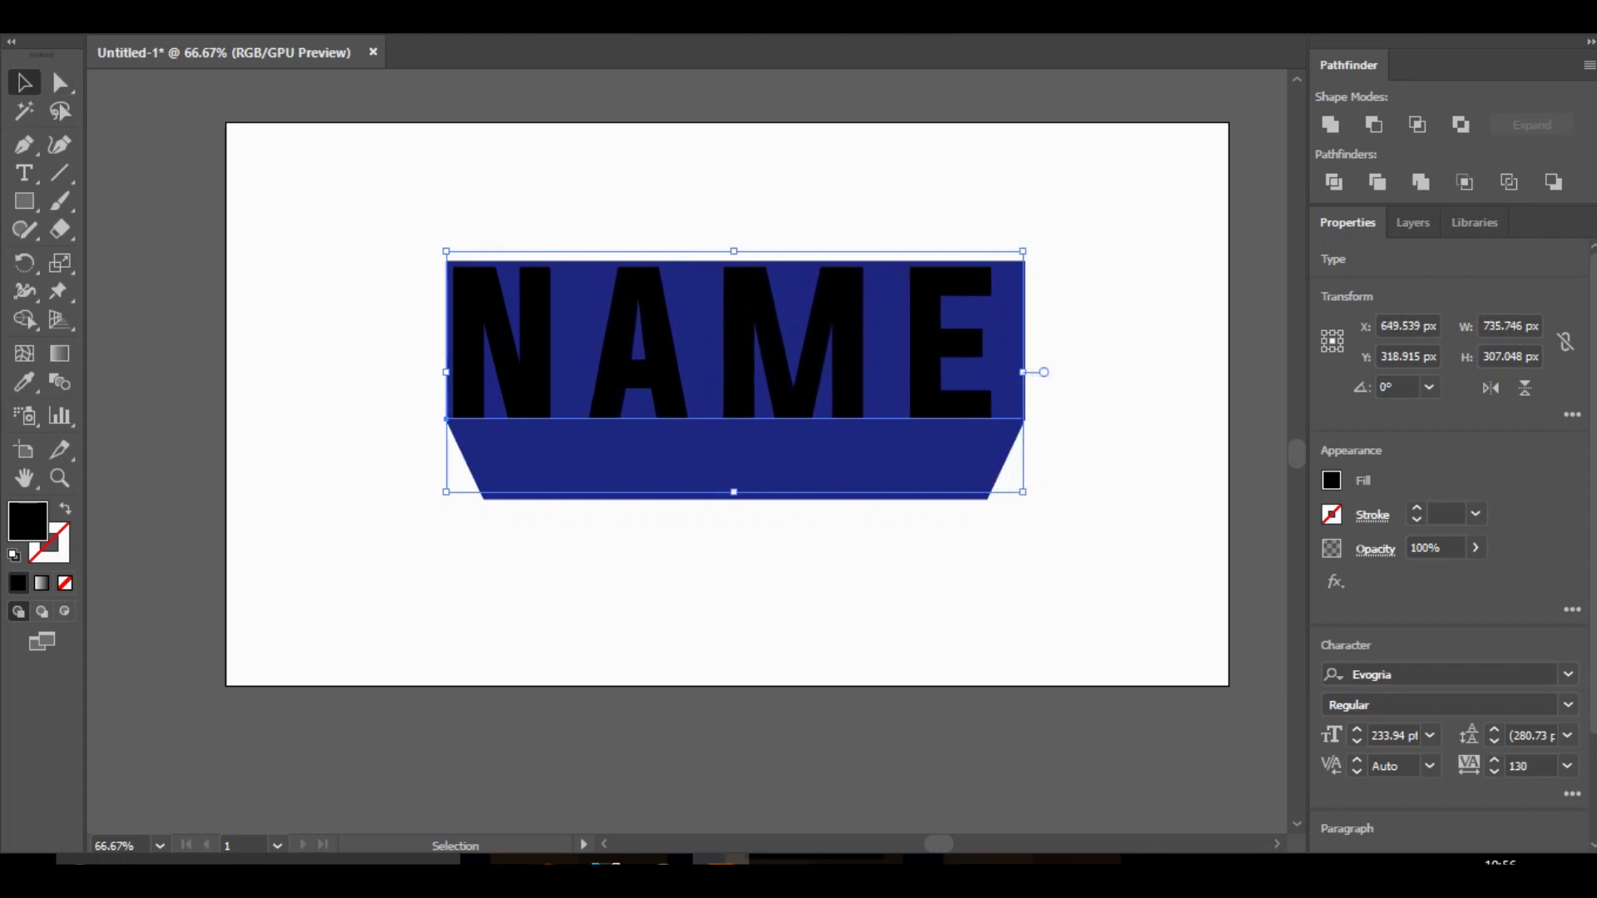
Nudge the "NAME" text right until the letters are horizontally centred on the blue shape's upper rectangle.
{"action": "left_click", "coordinate": [1081, 565]}
{"action": "right_click", "coordinate": [497, 327]}
{"action": "left_click", "coordinate": [587, 488]}
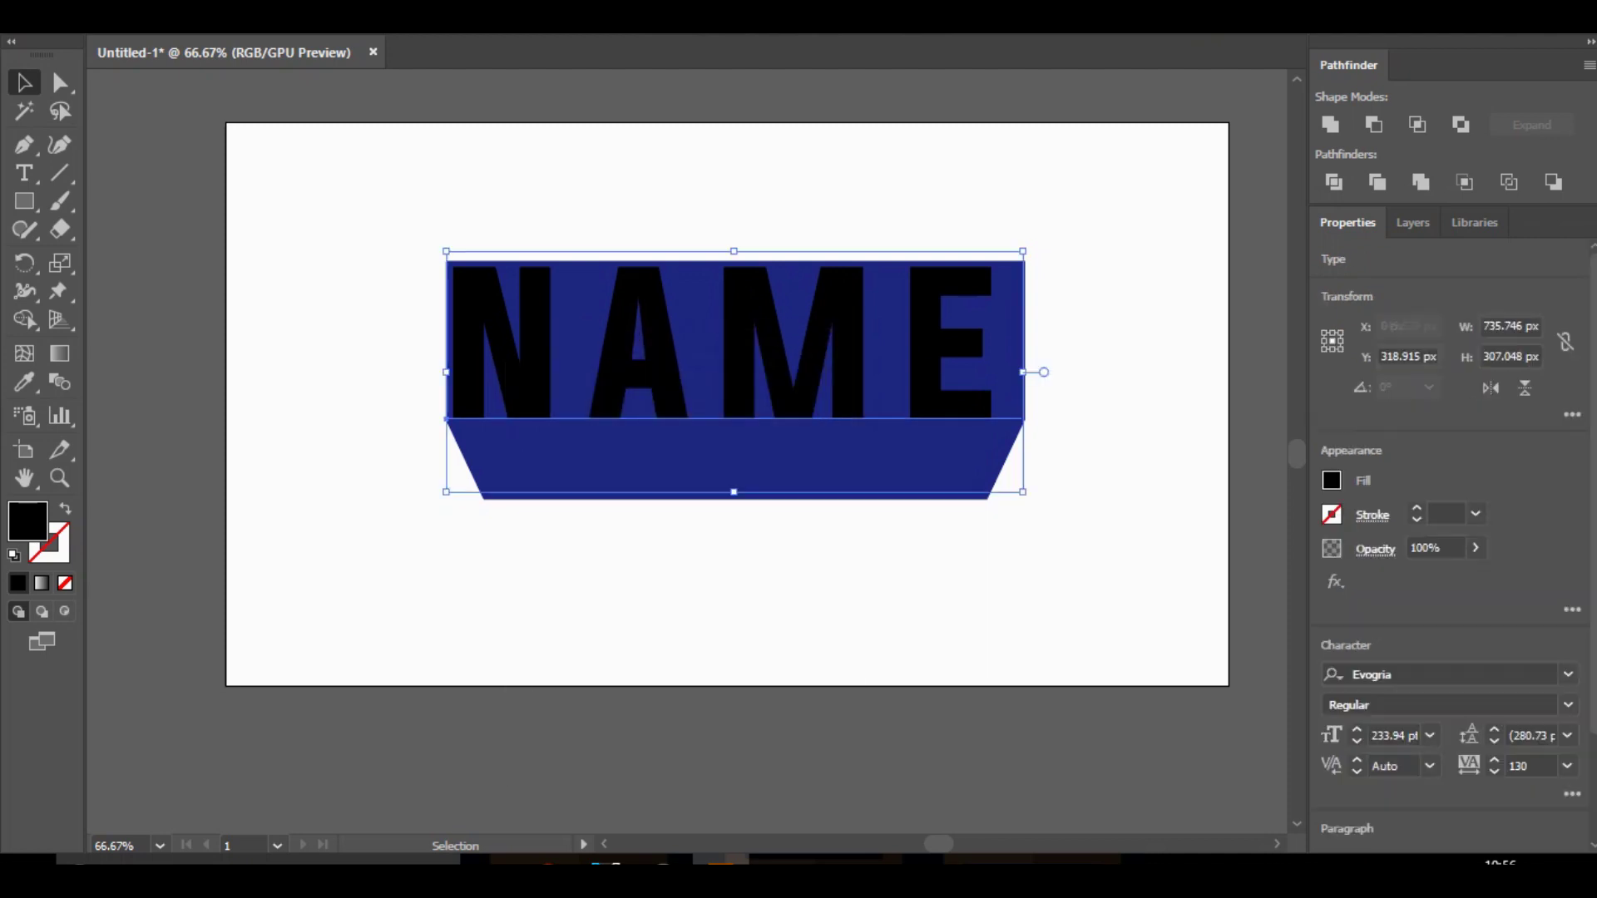
{"action": "key", "text": "Right"}
{"action": "key", "text": "Right"}
{"action": "key", "text": "Right"}
{"action": "key", "text": "Right"}
{"action": "key", "text": "Right"}
{"action": "key", "text": "Right"}
{"action": "key", "text": "Right"}
{"action": "key", "text": "Right"}
{"action": "key", "text": "Right"}
{"action": "key", "text": "Right"}
{"action": "key", "text": "Right"}
{"action": "key", "text": "Right"}
{"action": "key", "text": "Right"}
{"action": "key", "text": "Right"}
{"action": "key", "text": "Right"}
{"action": "key", "text": "Right"}
{"action": "key", "text": "Right"}
{"action": "key", "text": "Right"}
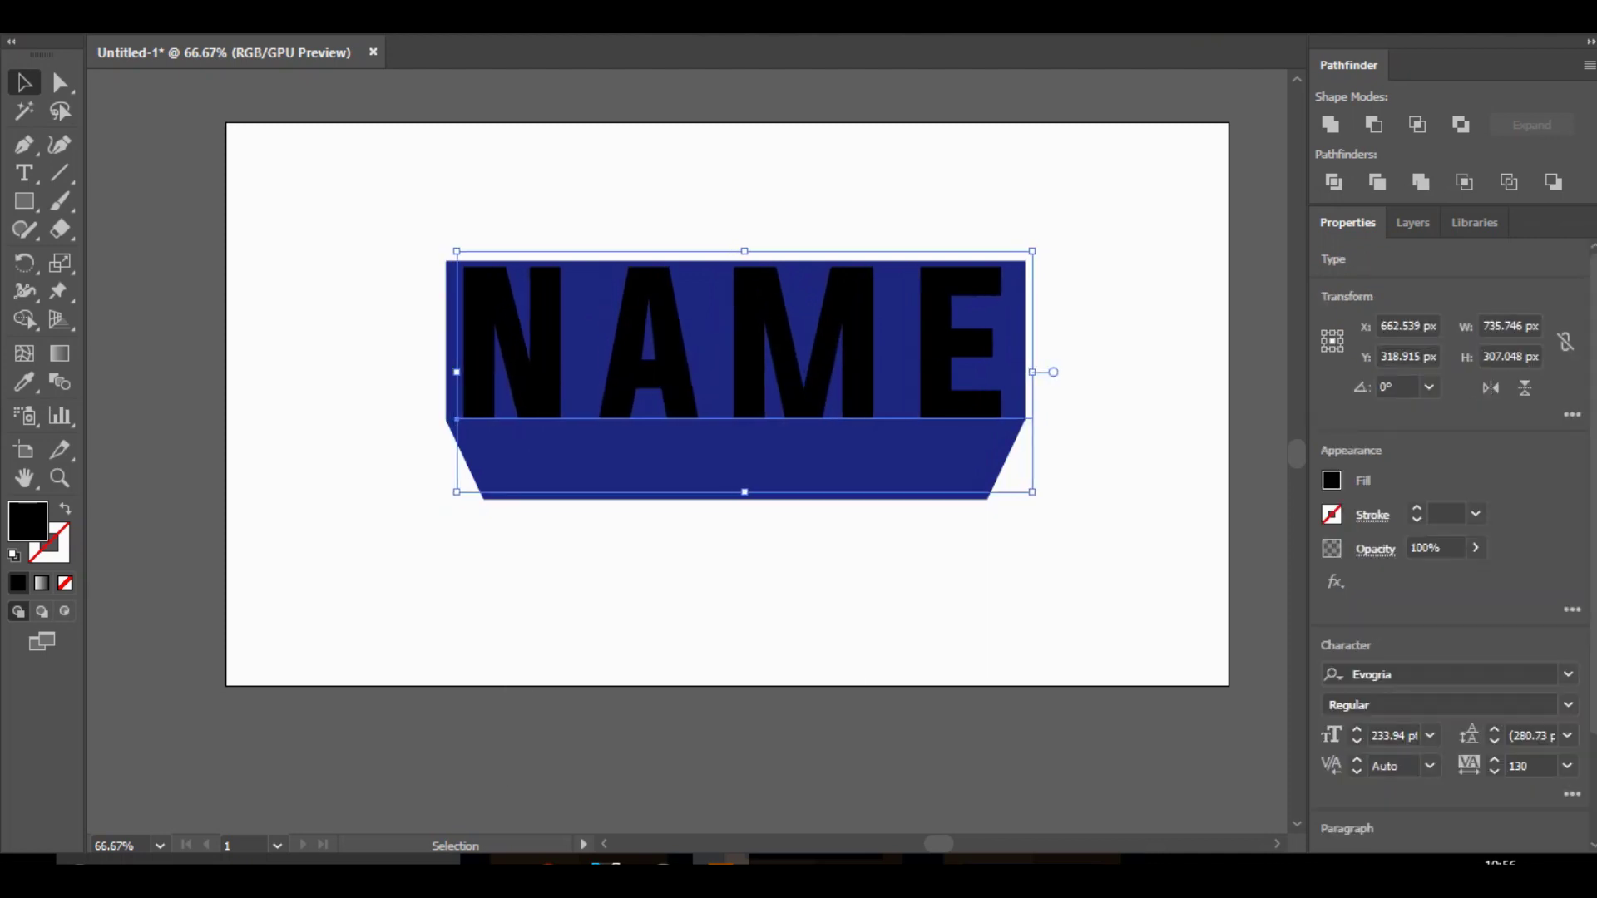
{"action": "key", "text": "Right"}
{"action": "key", "text": "Right"}
{"action": "key", "text": "Right"}
{"action": "key", "text": "Right"}
{"action": "key", "text": "Right"}
{"action": "key", "text": "Right"}
{"action": "key", "text": "Right"}
{"action": "key", "text": "Right"}
{"action": "key", "text": "Right"}
{"action": "key", "text": "ctrl+shift+a"}
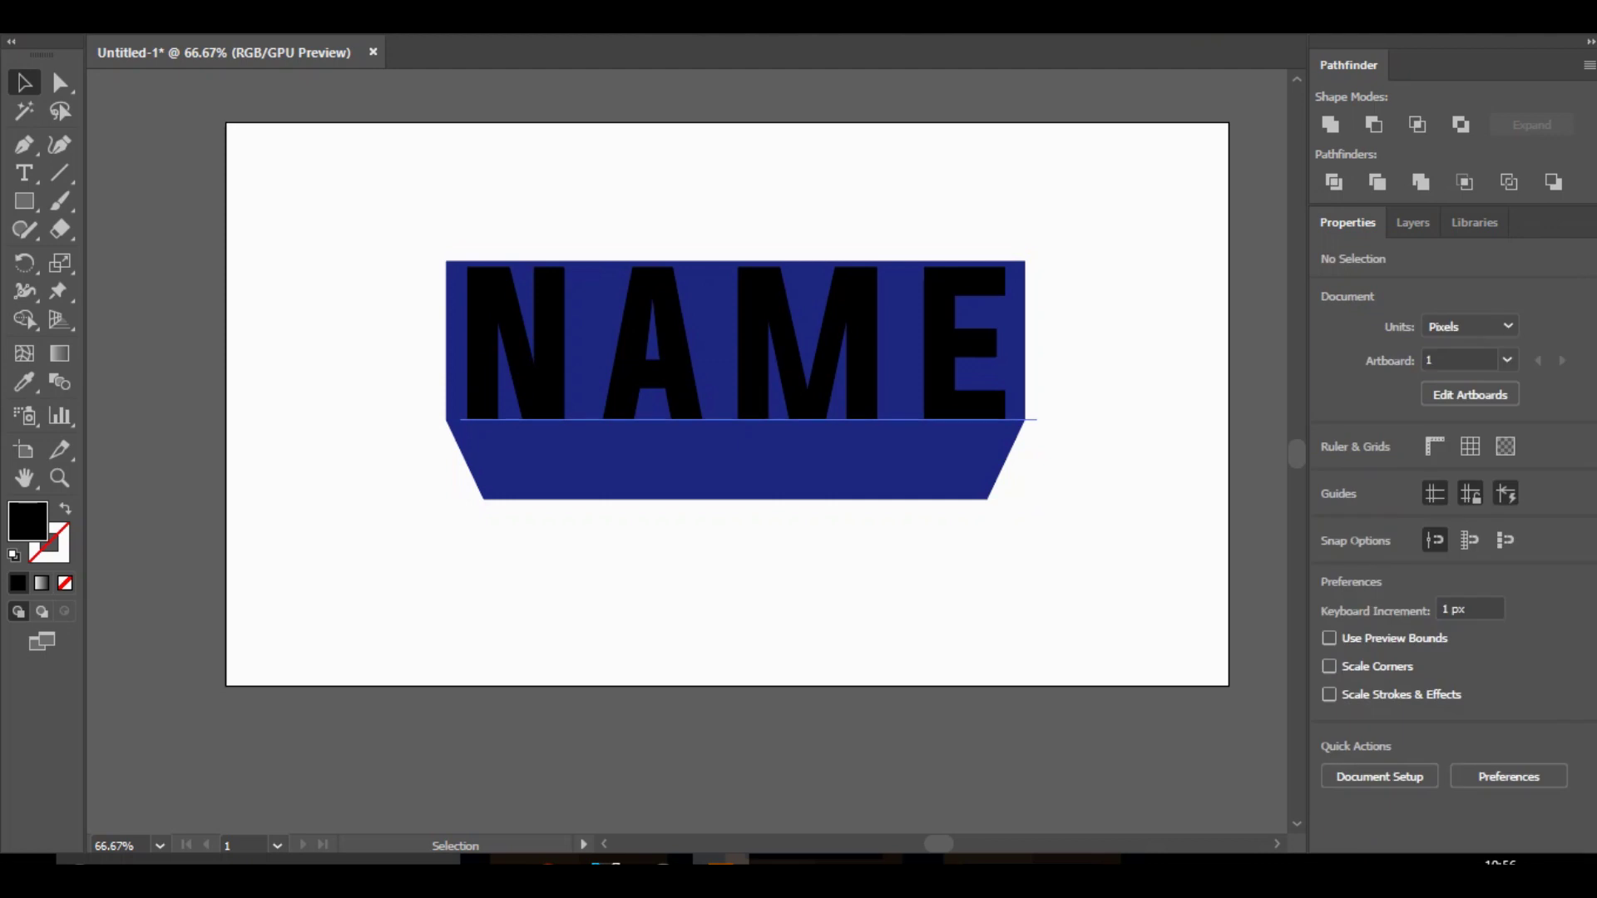
Fill the whole "NAME" text with an orange swatch.
{"action": "left_click", "coordinate": [918, 350]}
{"action": "double_click", "coordinate": [918, 349]}
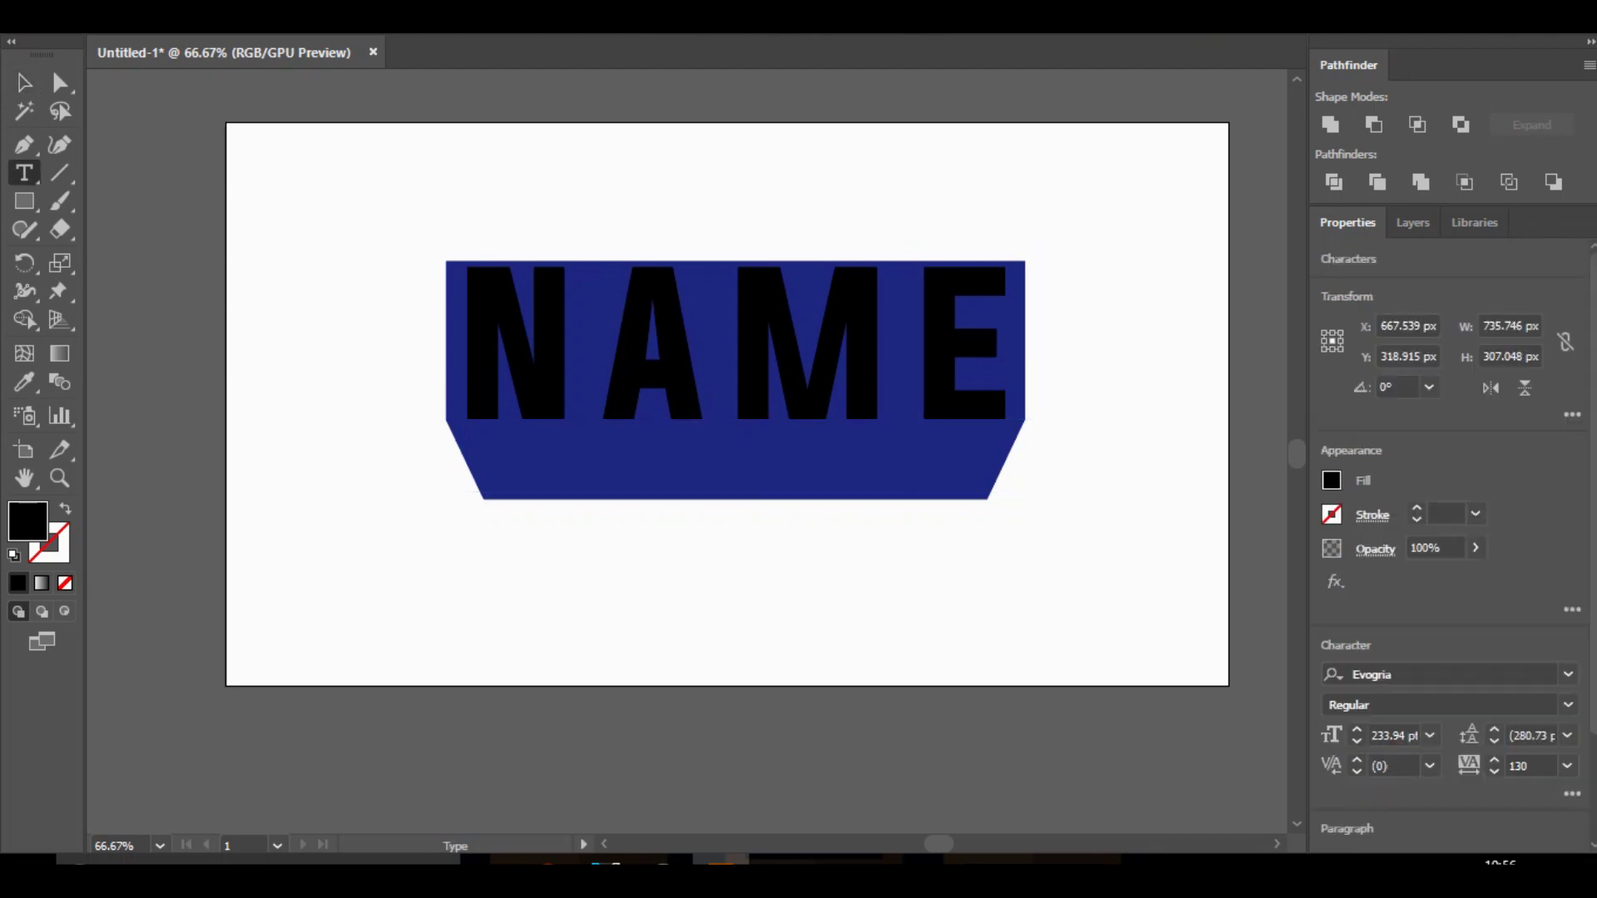
{"action": "key", "text": "ctrl+a"}
{"action": "left_click", "coordinate": [1331, 480]}
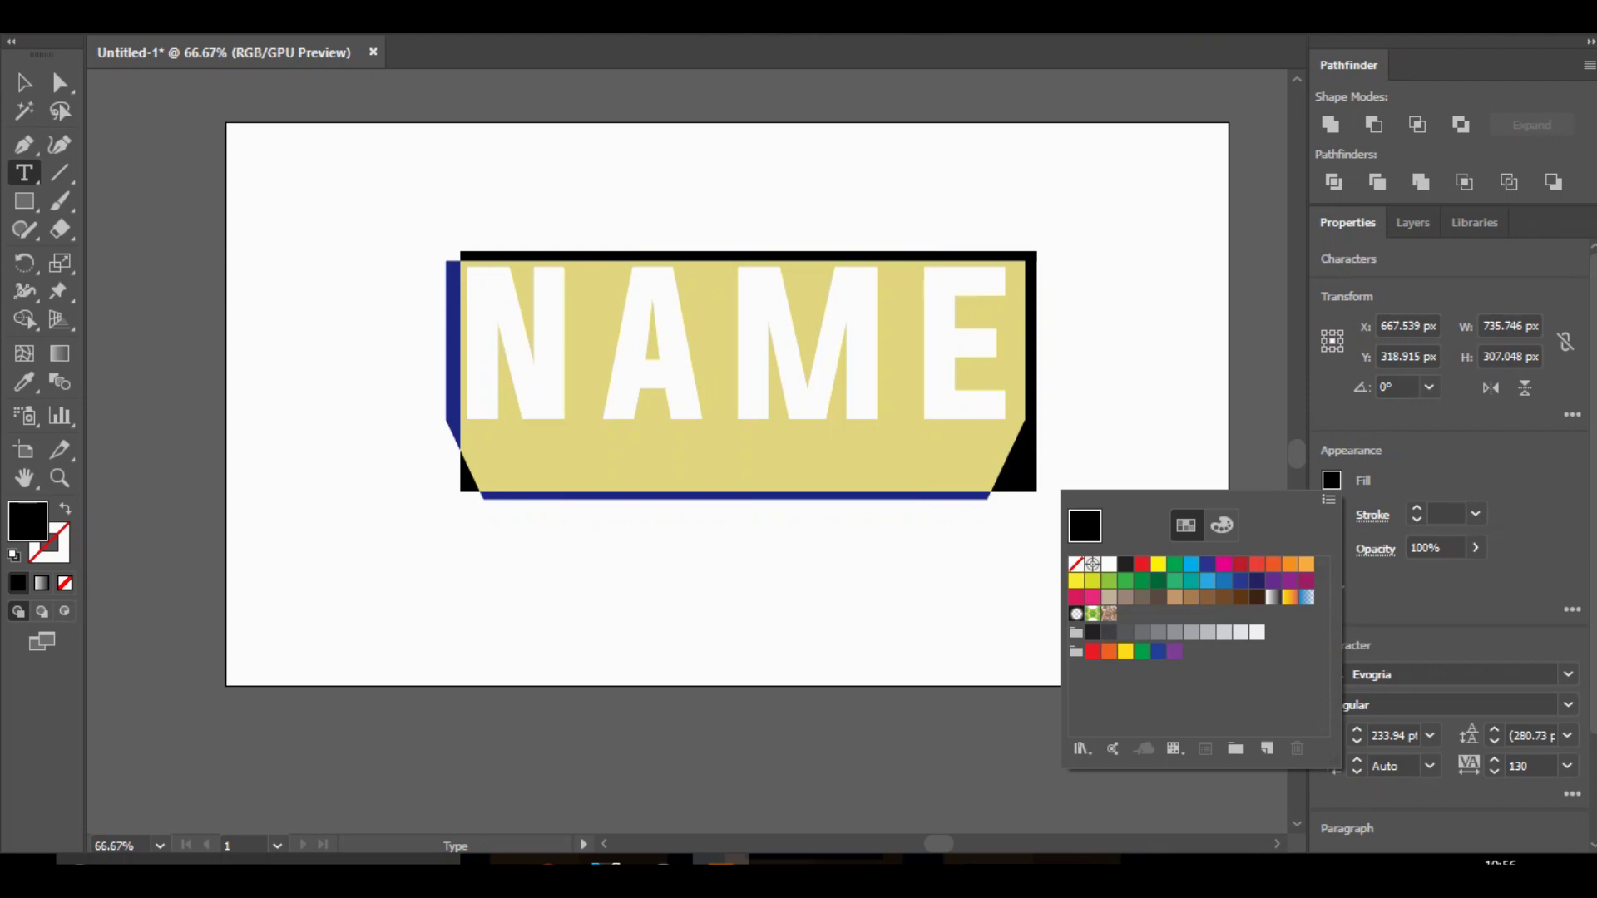
{"action": "left_click", "coordinate": [1290, 564]}
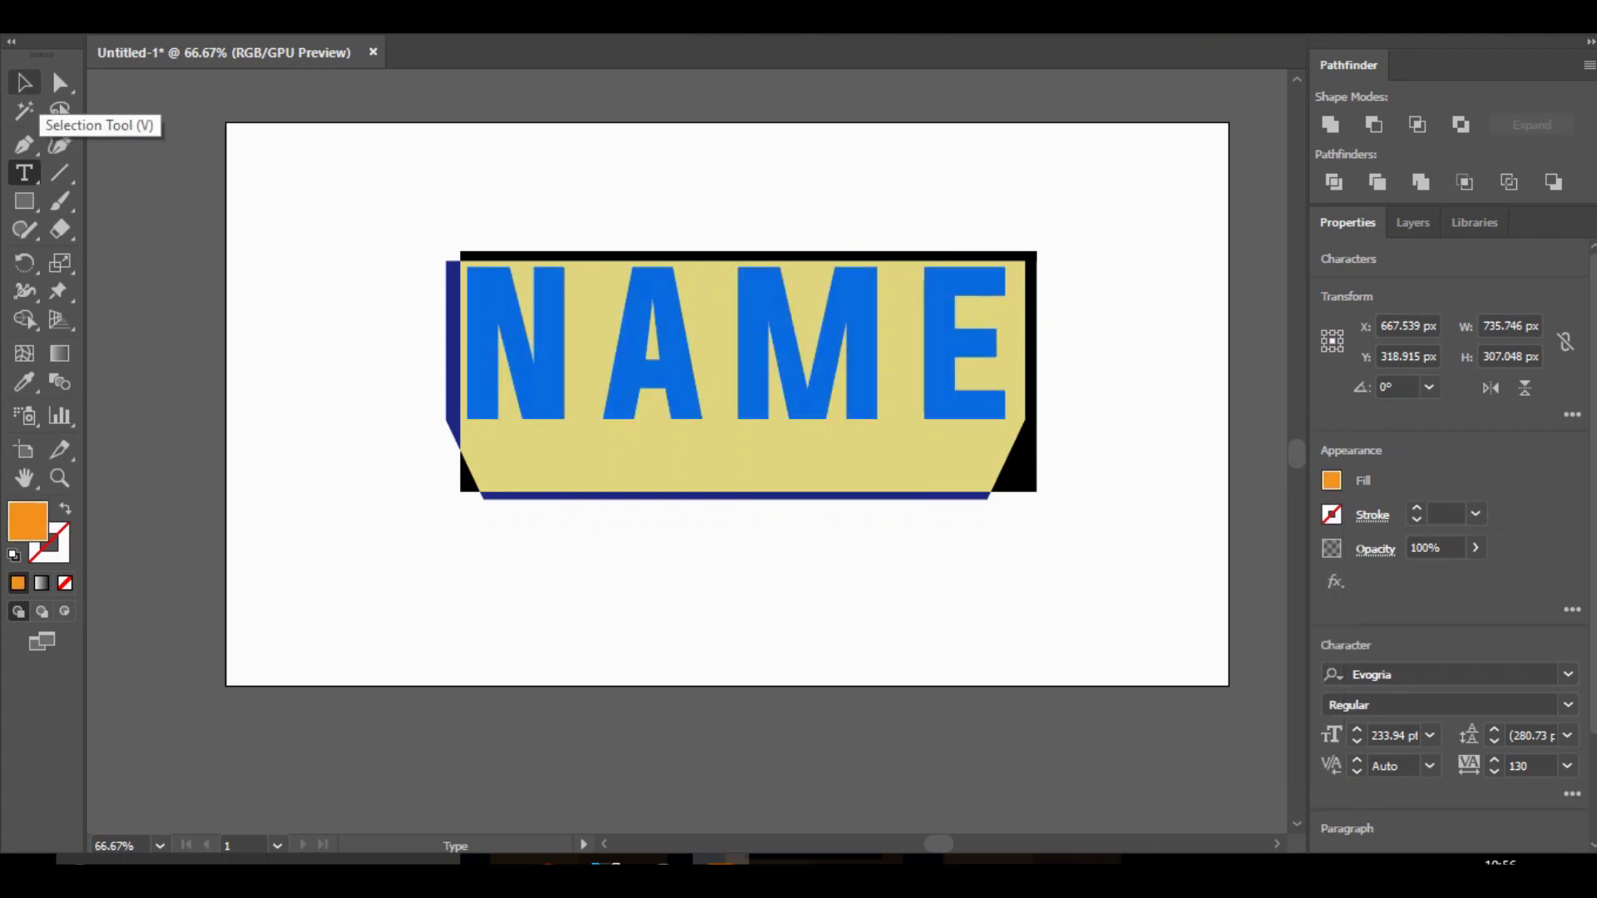
{"action": "left_click", "coordinate": [333, 208]}
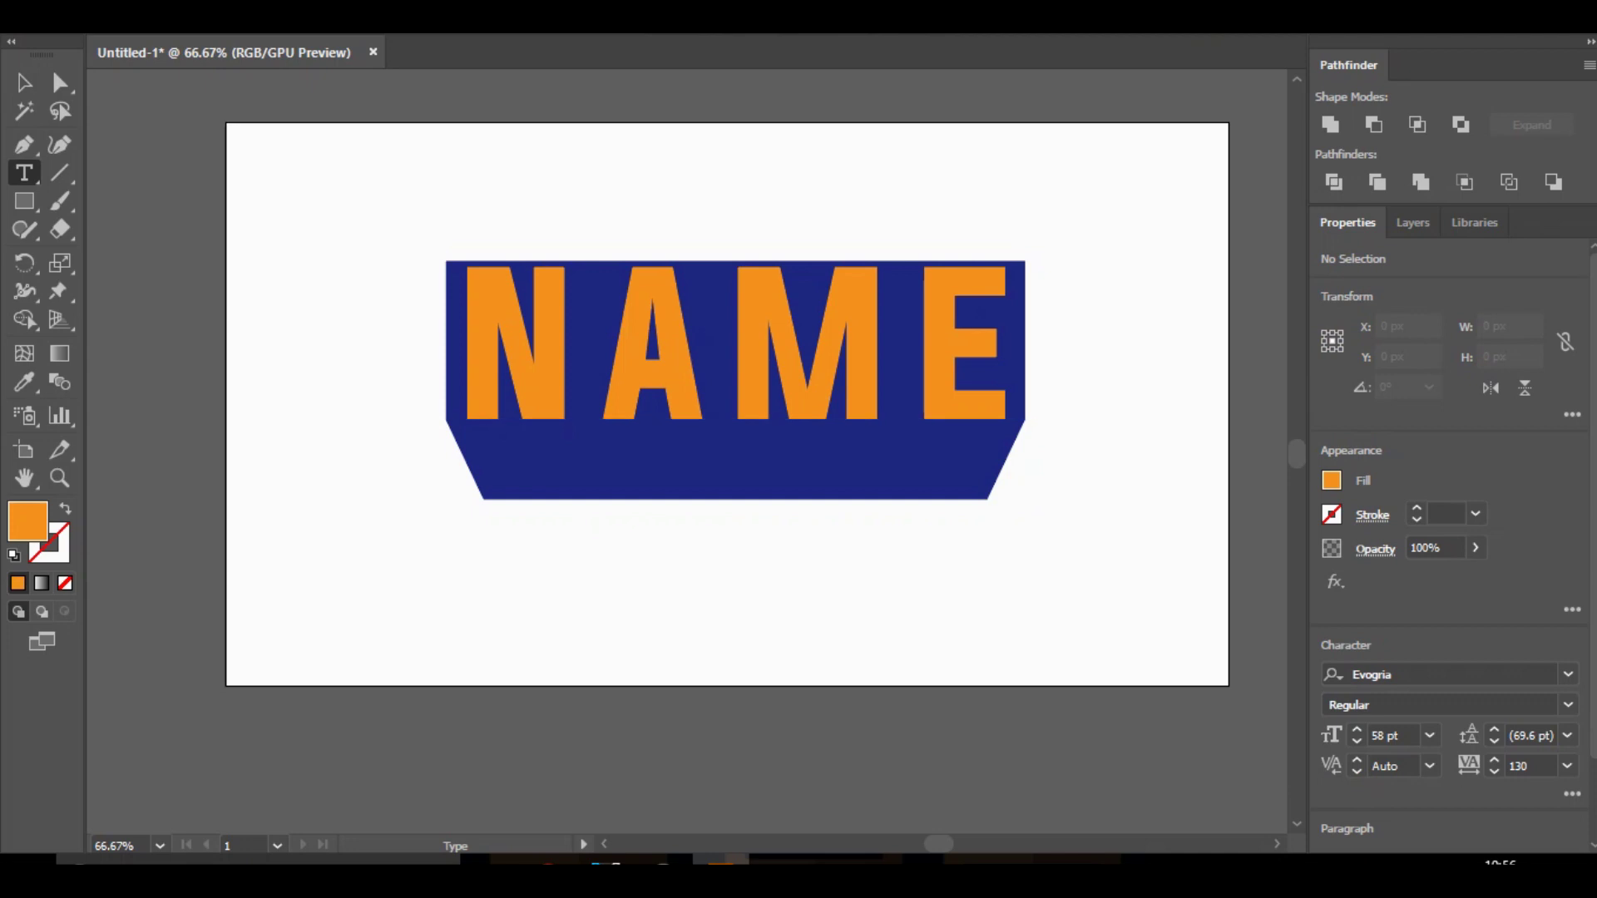
Recolour the blue background shape group to the darker navy 0C1963.
{"action": "left_click", "coordinate": [24, 82]}
{"action": "right_click", "coordinate": [779, 481]}
{"action": "left_click", "coordinate": [867, 189]}
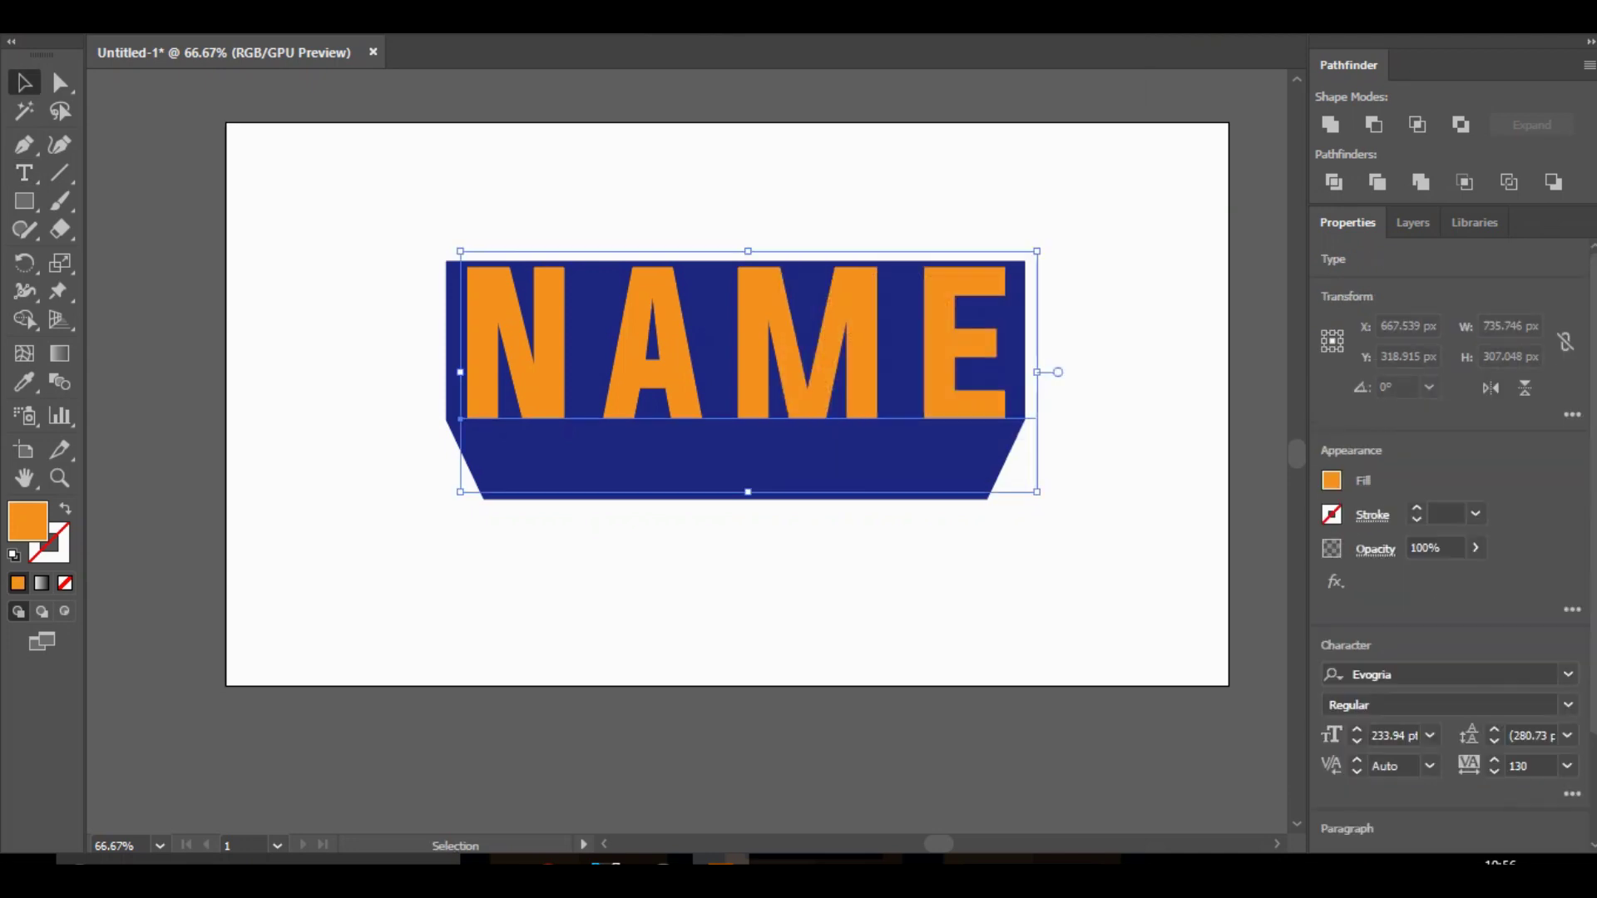
{"action": "left_click", "coordinate": [349, 250]}
{"action": "left_click", "coordinate": [454, 345]}
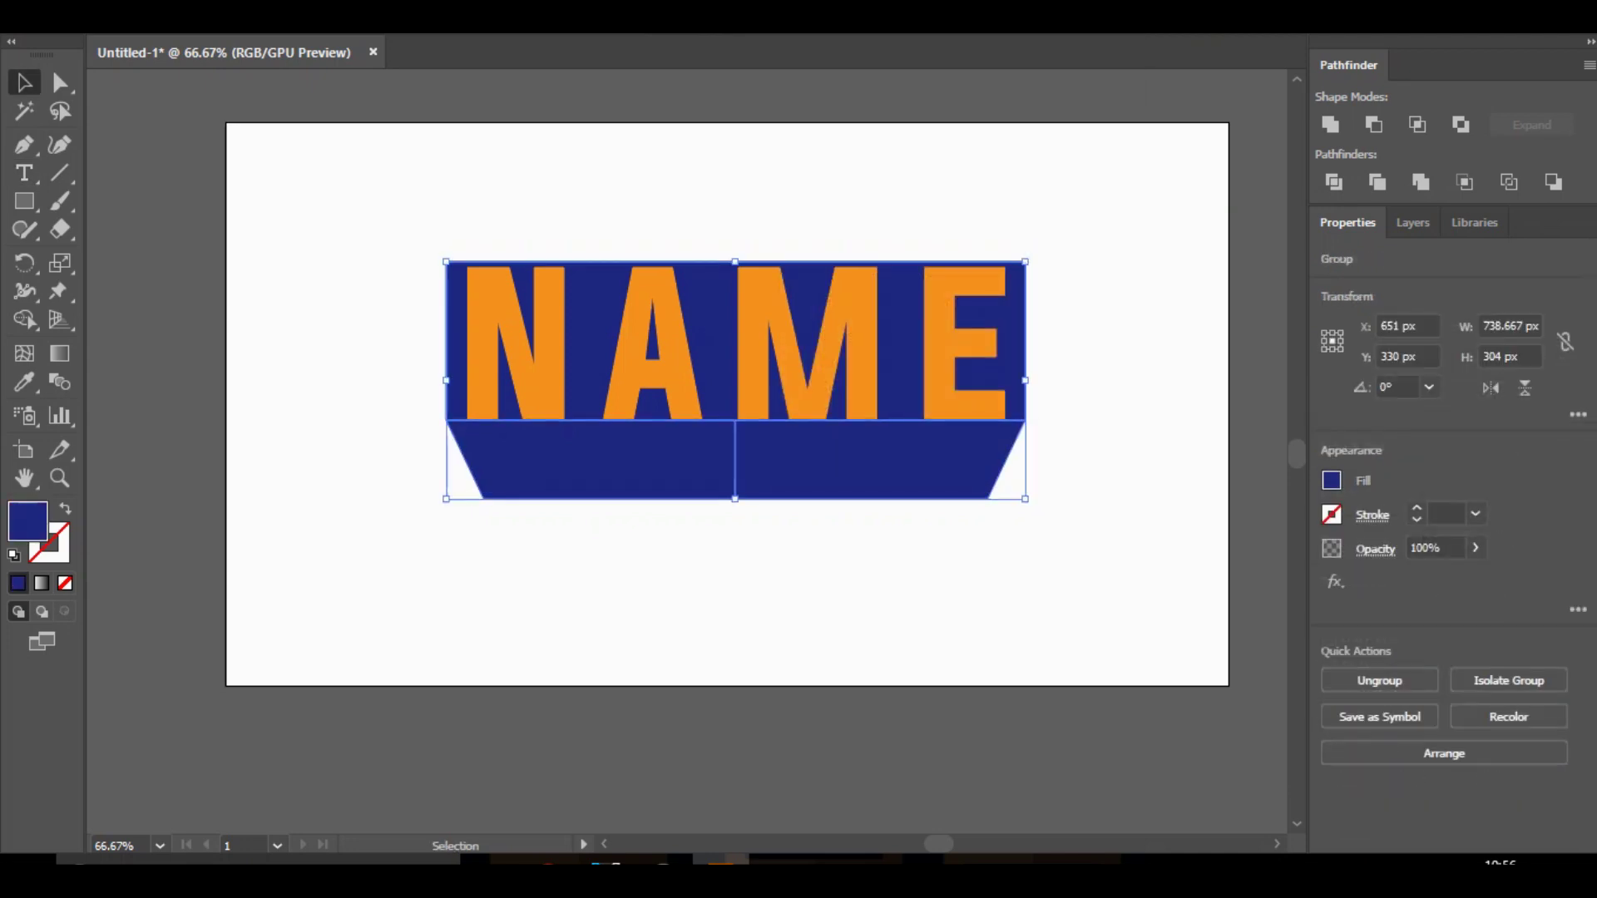
{"action": "double_click", "coordinate": [27, 522]}
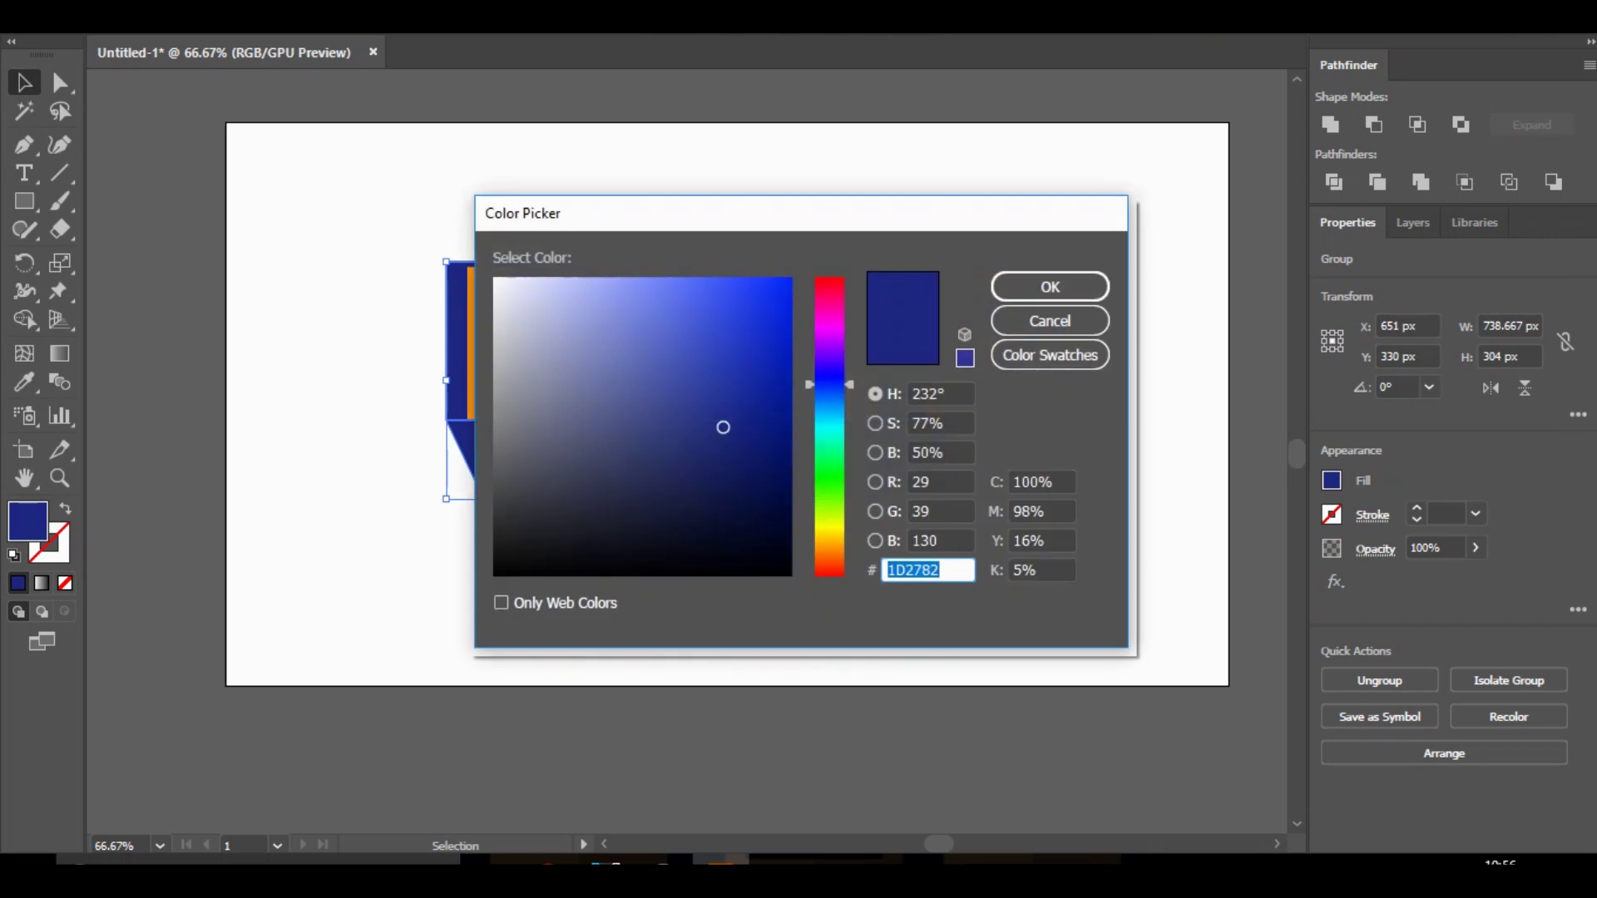
{"action": "left_click_drag", "start_coordinate": [731, 469], "coordinate": [754, 460]}
{"action": "left_click", "coordinate": [1050, 287]}
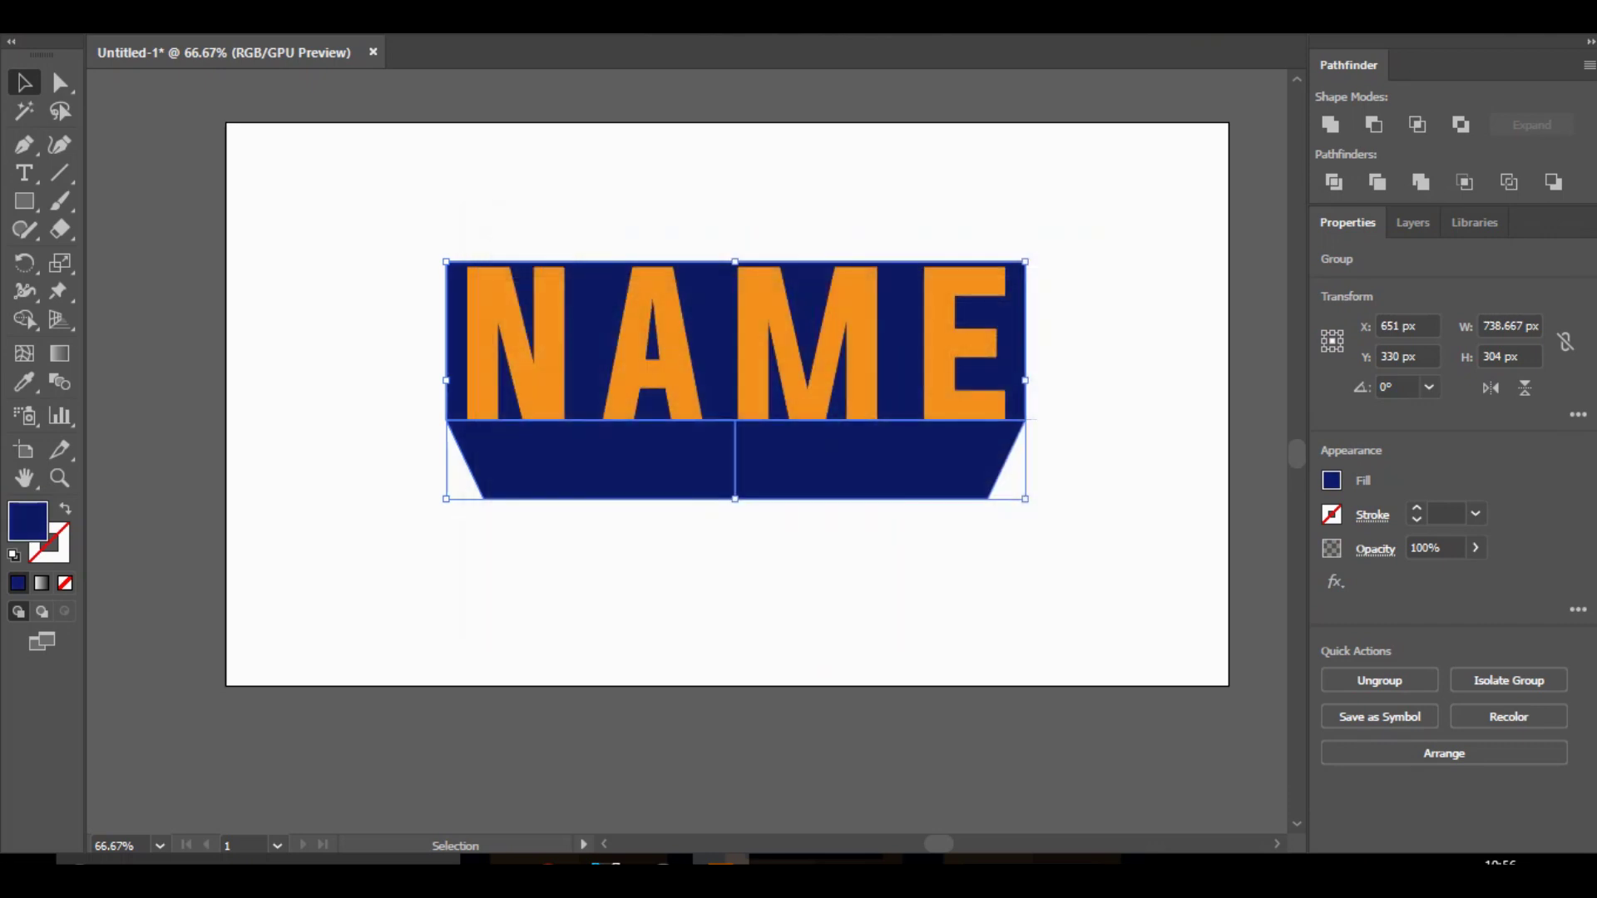
{"action": "key", "text": "ctrl+shift+a"}
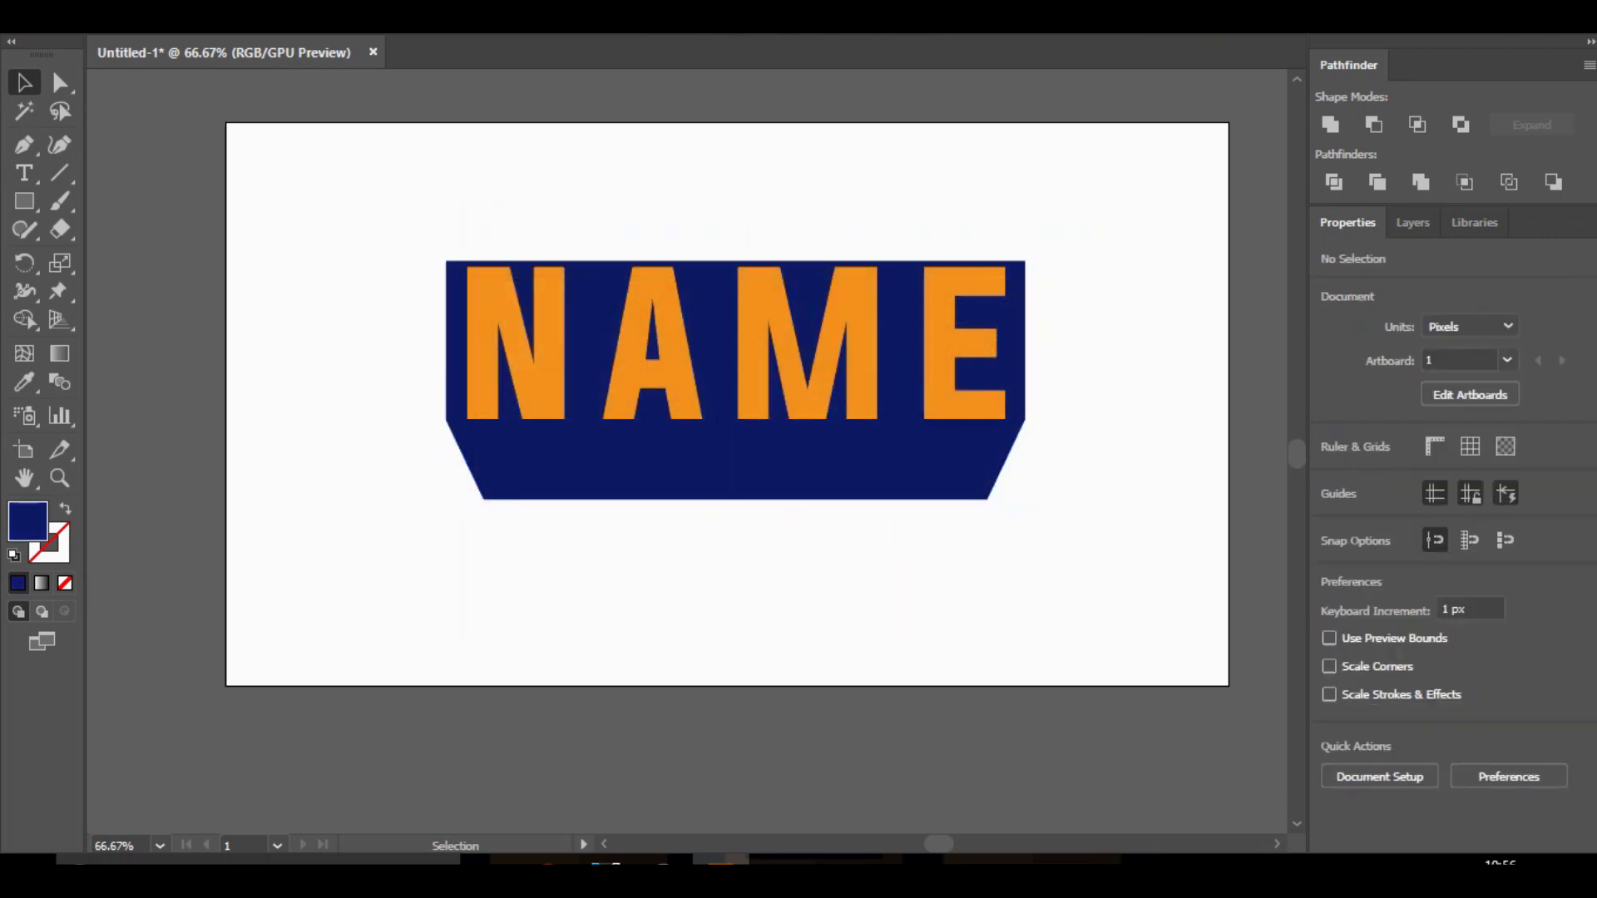
Add a new layer and draw a wide rectangle on it from the shape's base up to the lettering's mid-height.
{"action": "left_click", "coordinate": [1413, 223]}
{"action": "key", "text": "ctrl+l"}
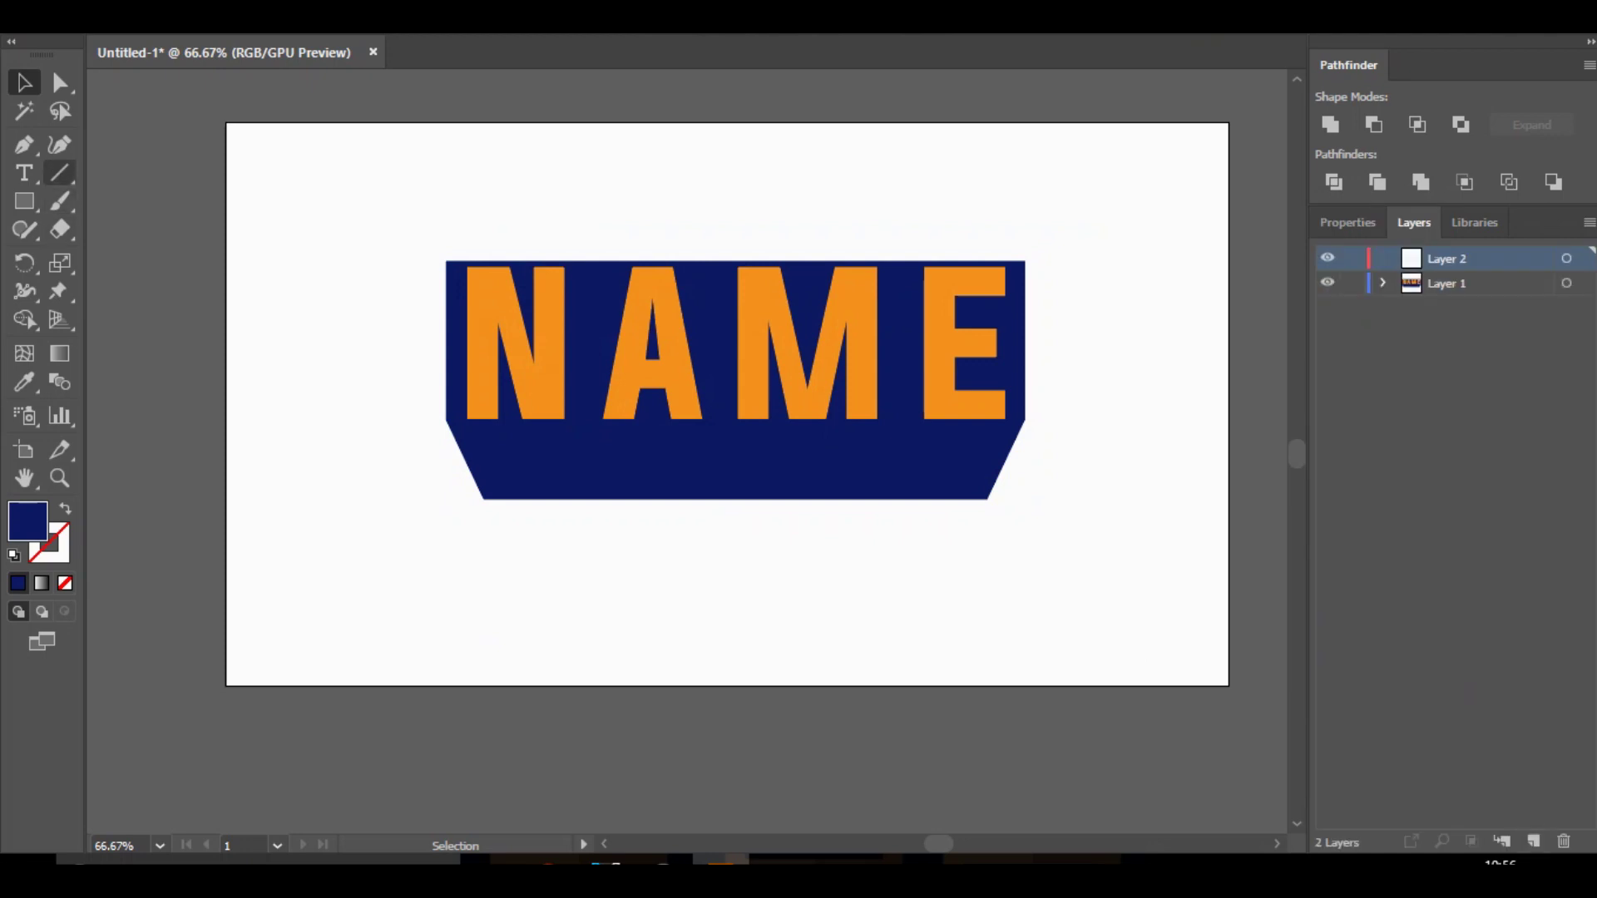
{"action": "key", "text": "p"}
{"action": "key", "text": "Caps_Lock"}
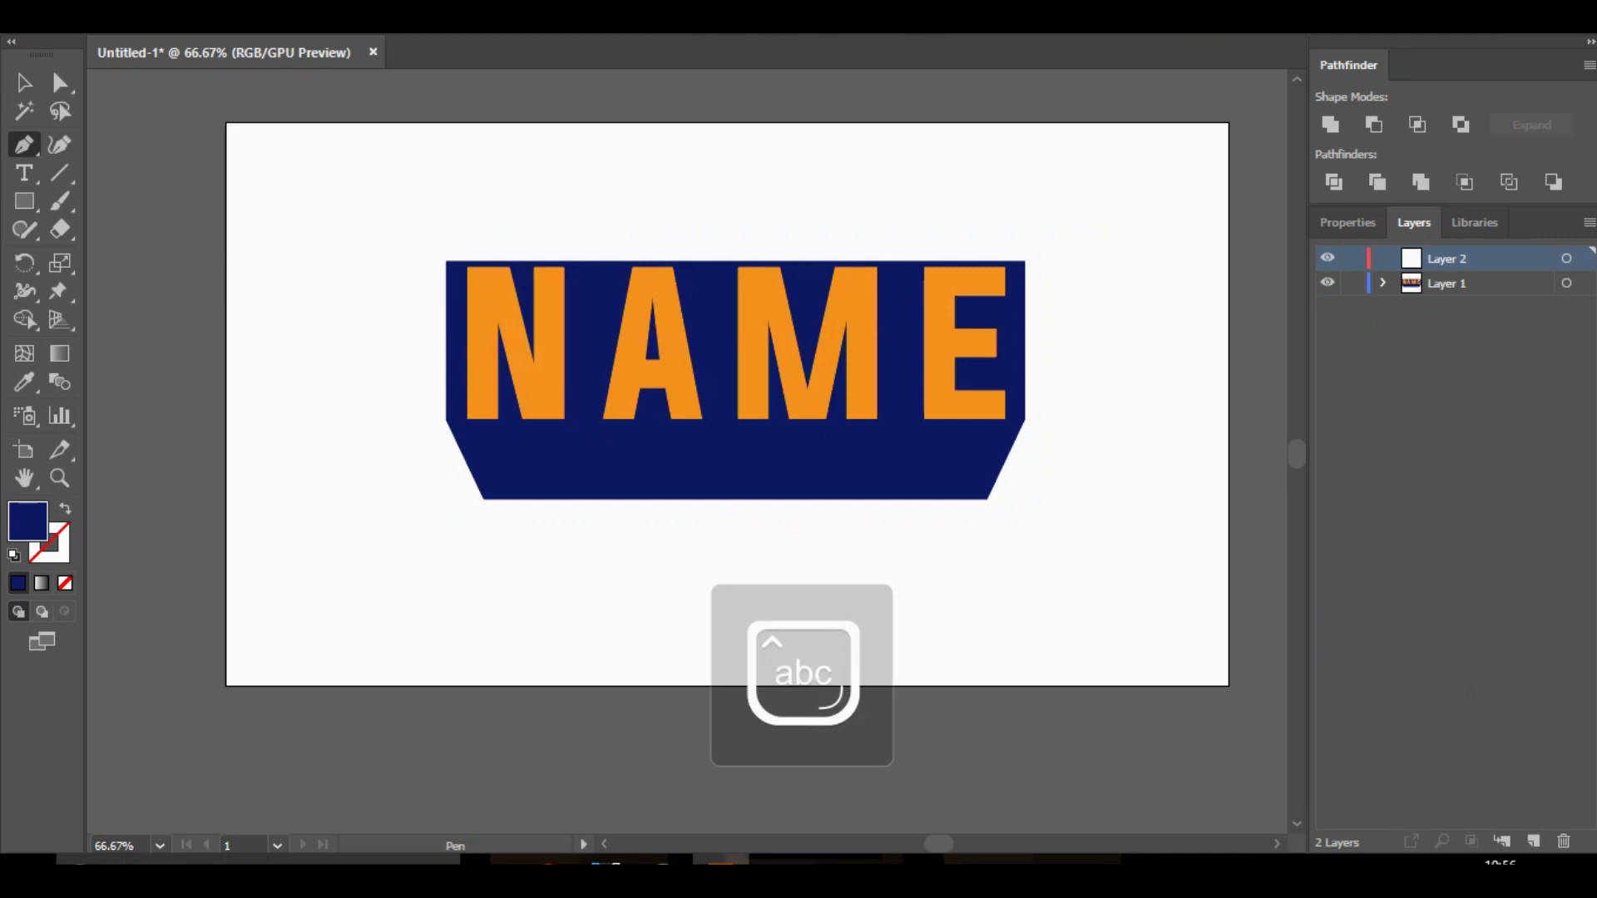
{"action": "key", "text": "m"}
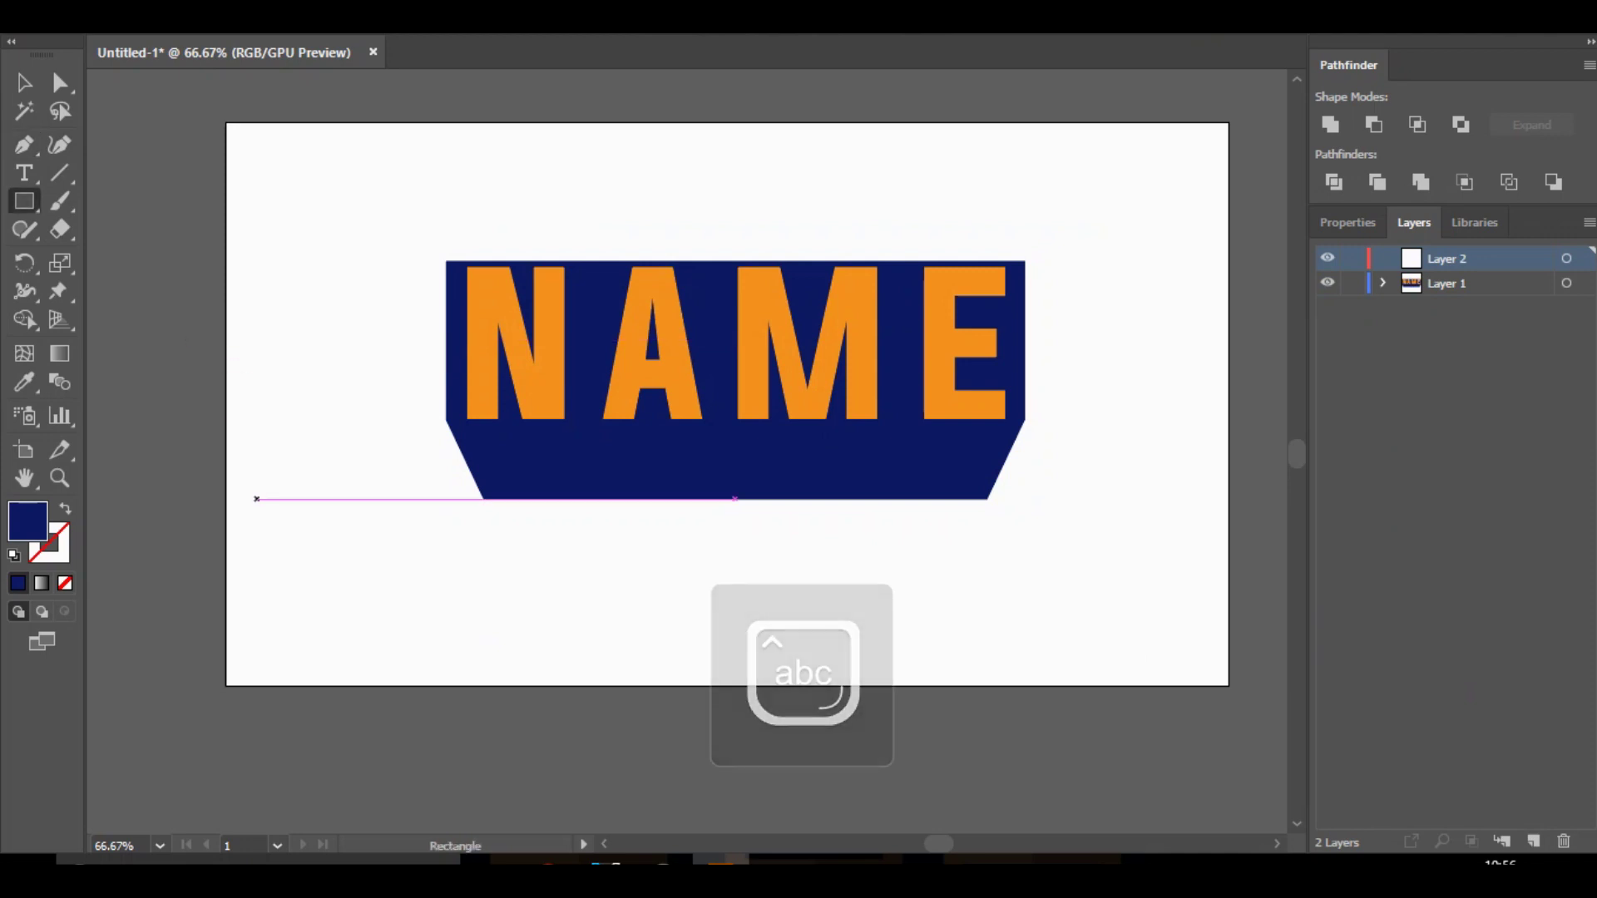
{"action": "left_click_drag", "start_coordinate": [257, 498], "coordinate": [1106, 339]}
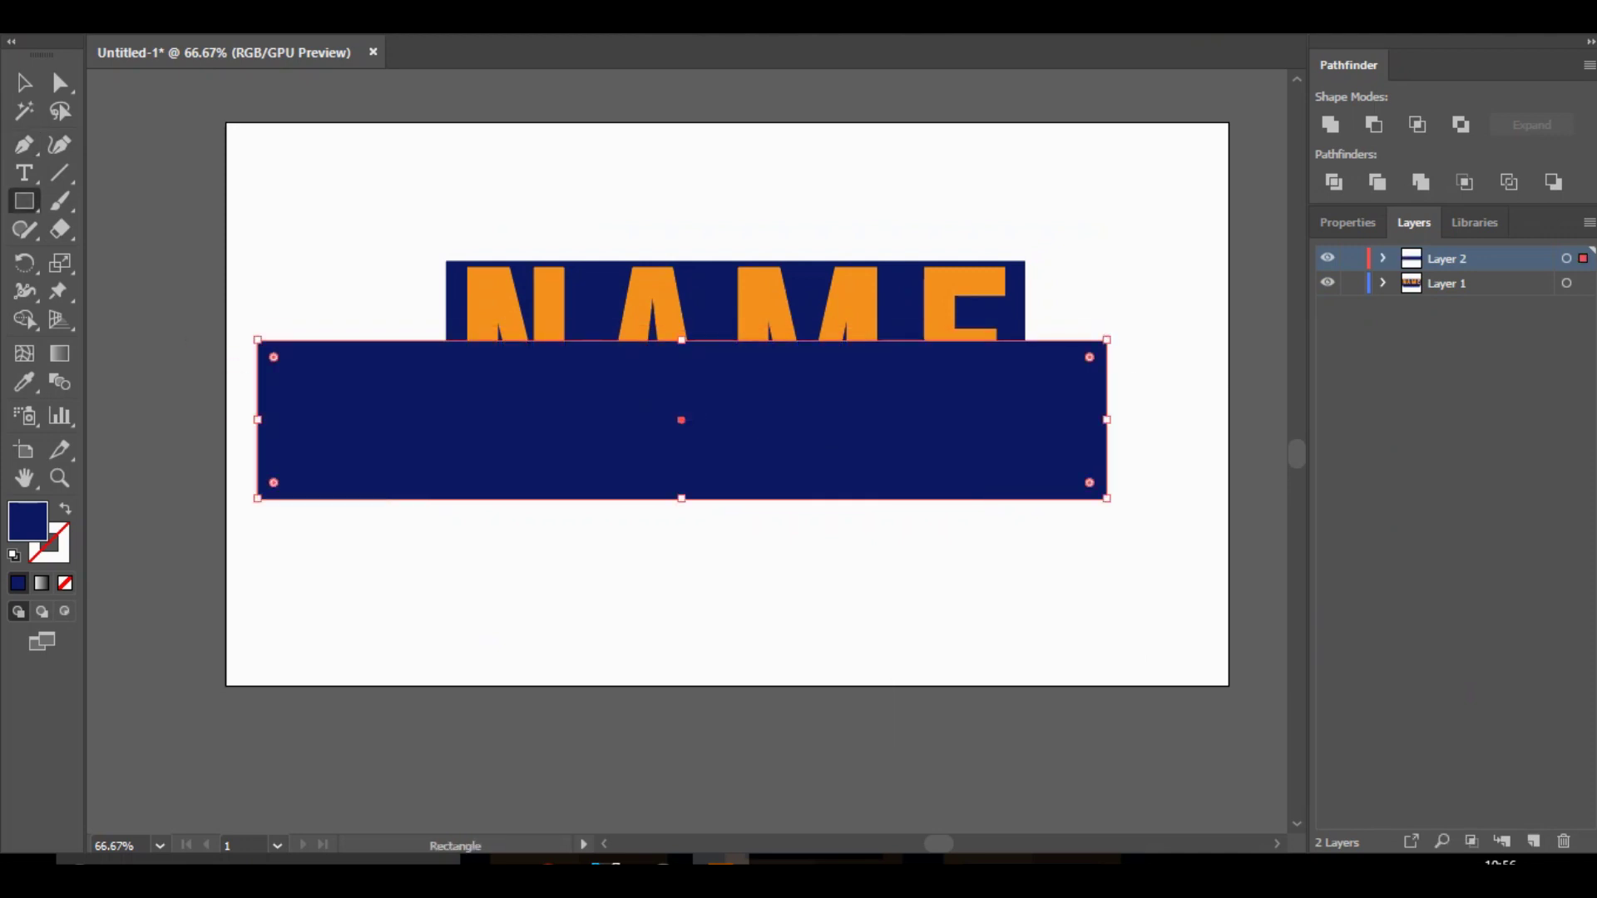
Fill the wide rectangle with white, FFFFFF.
{"action": "double_click", "coordinate": [28, 521]}
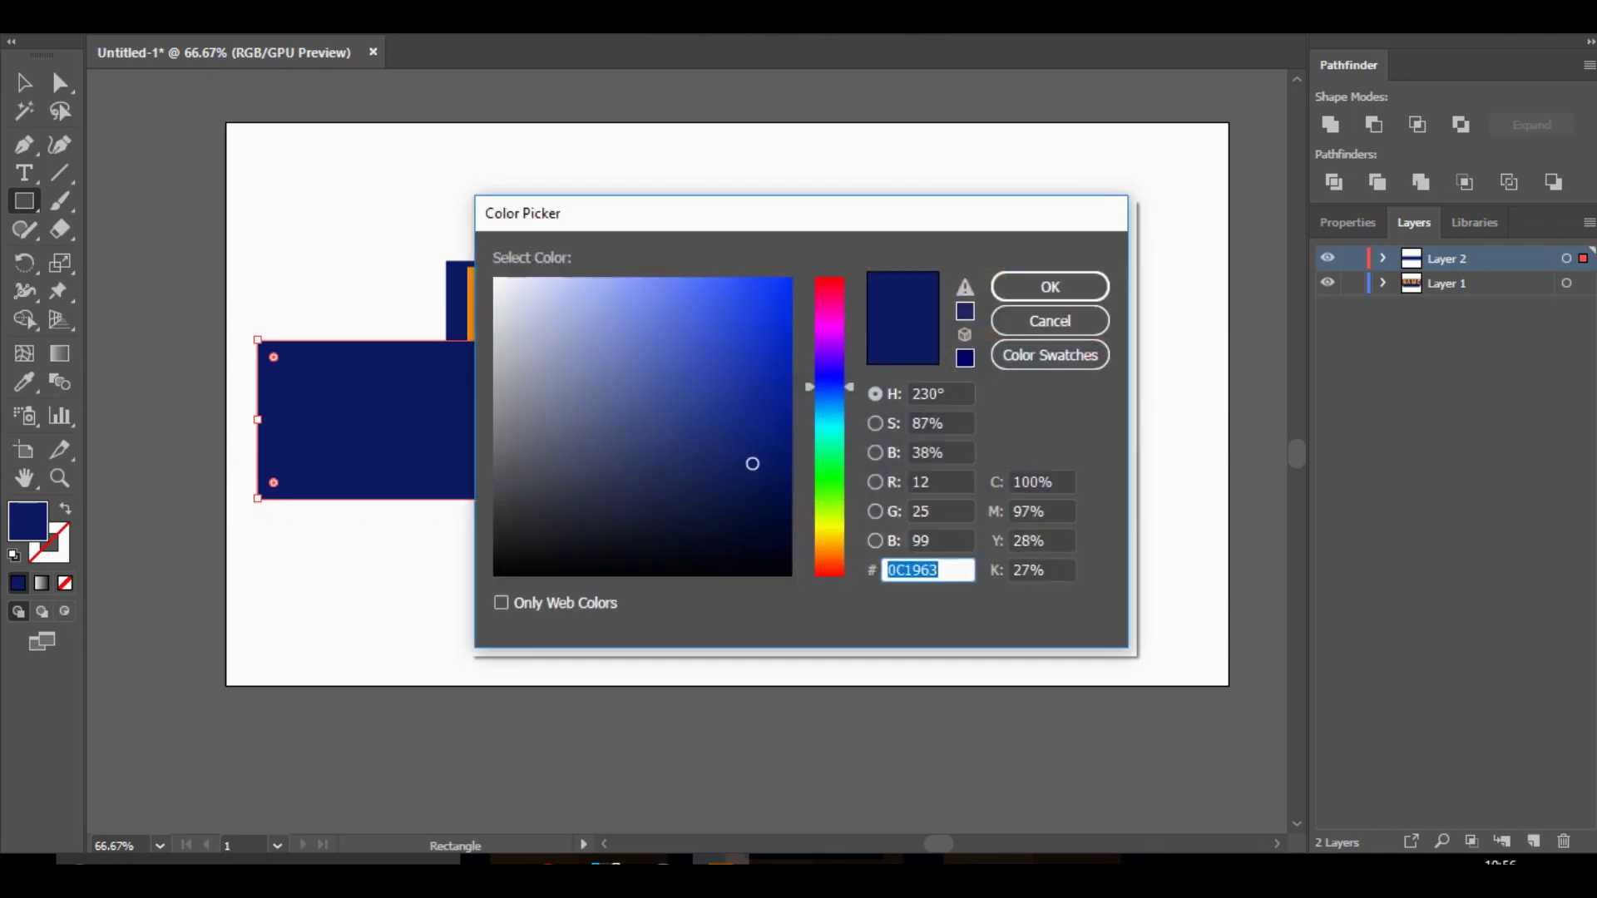
{"action": "type", "text": "FFFFFF"}
{"action": "key", "text": "Return"}
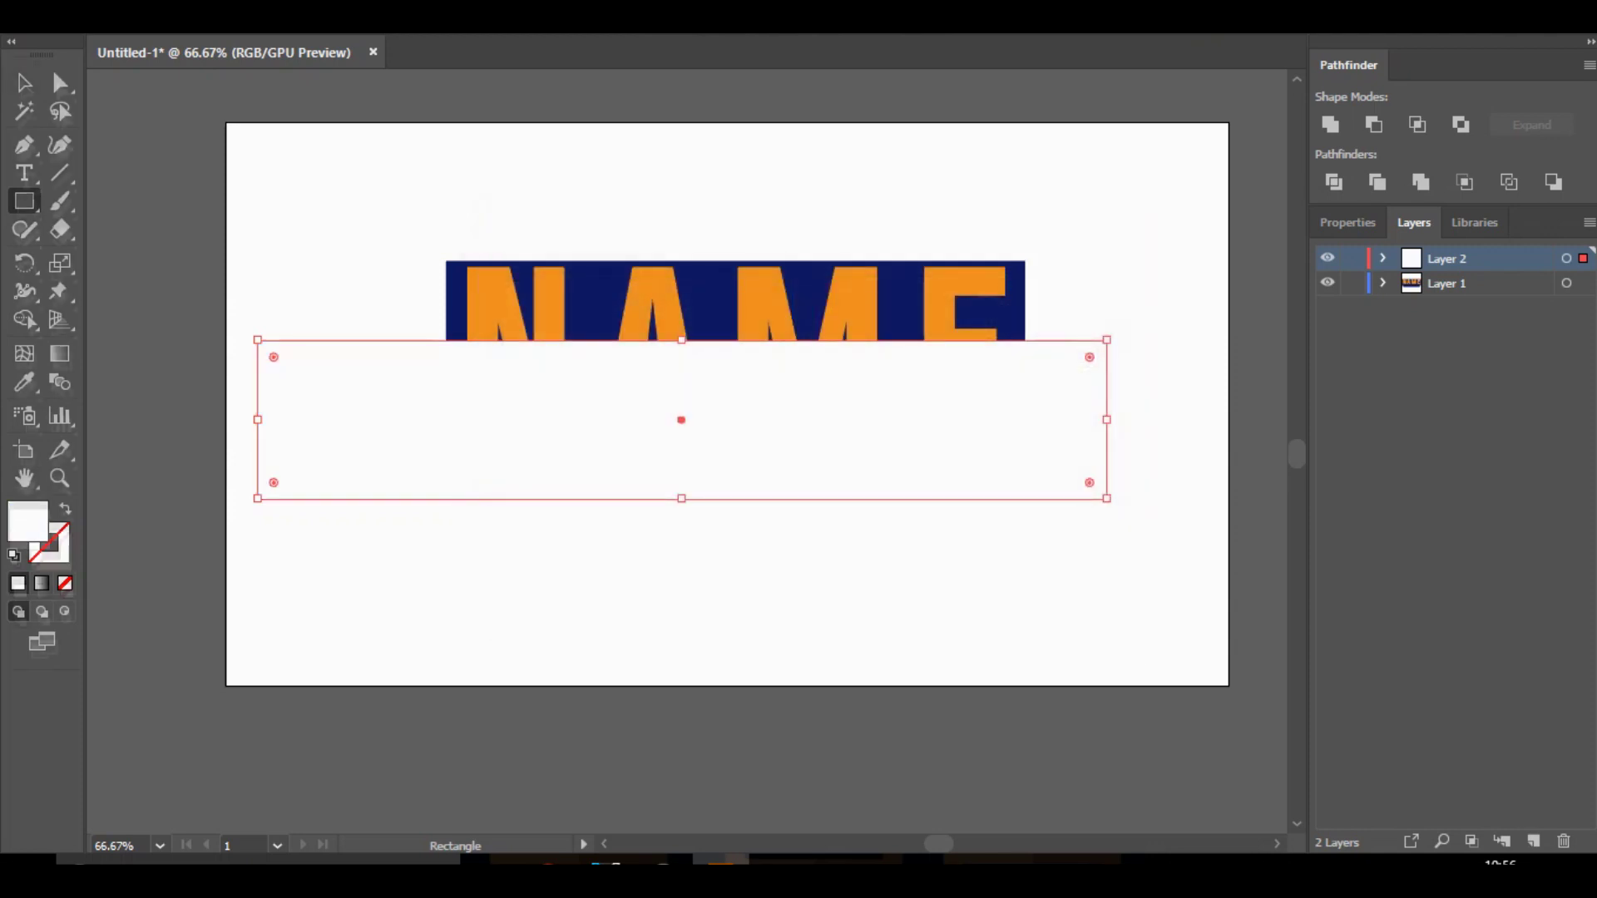
Try to split the "NAME" text along the white rectangle with the Shape Builder tool.
{"action": "left_click_drag", "start_coordinate": [44, 55], "coordinate": [47, 64]}
{"action": "key", "text": "v"}
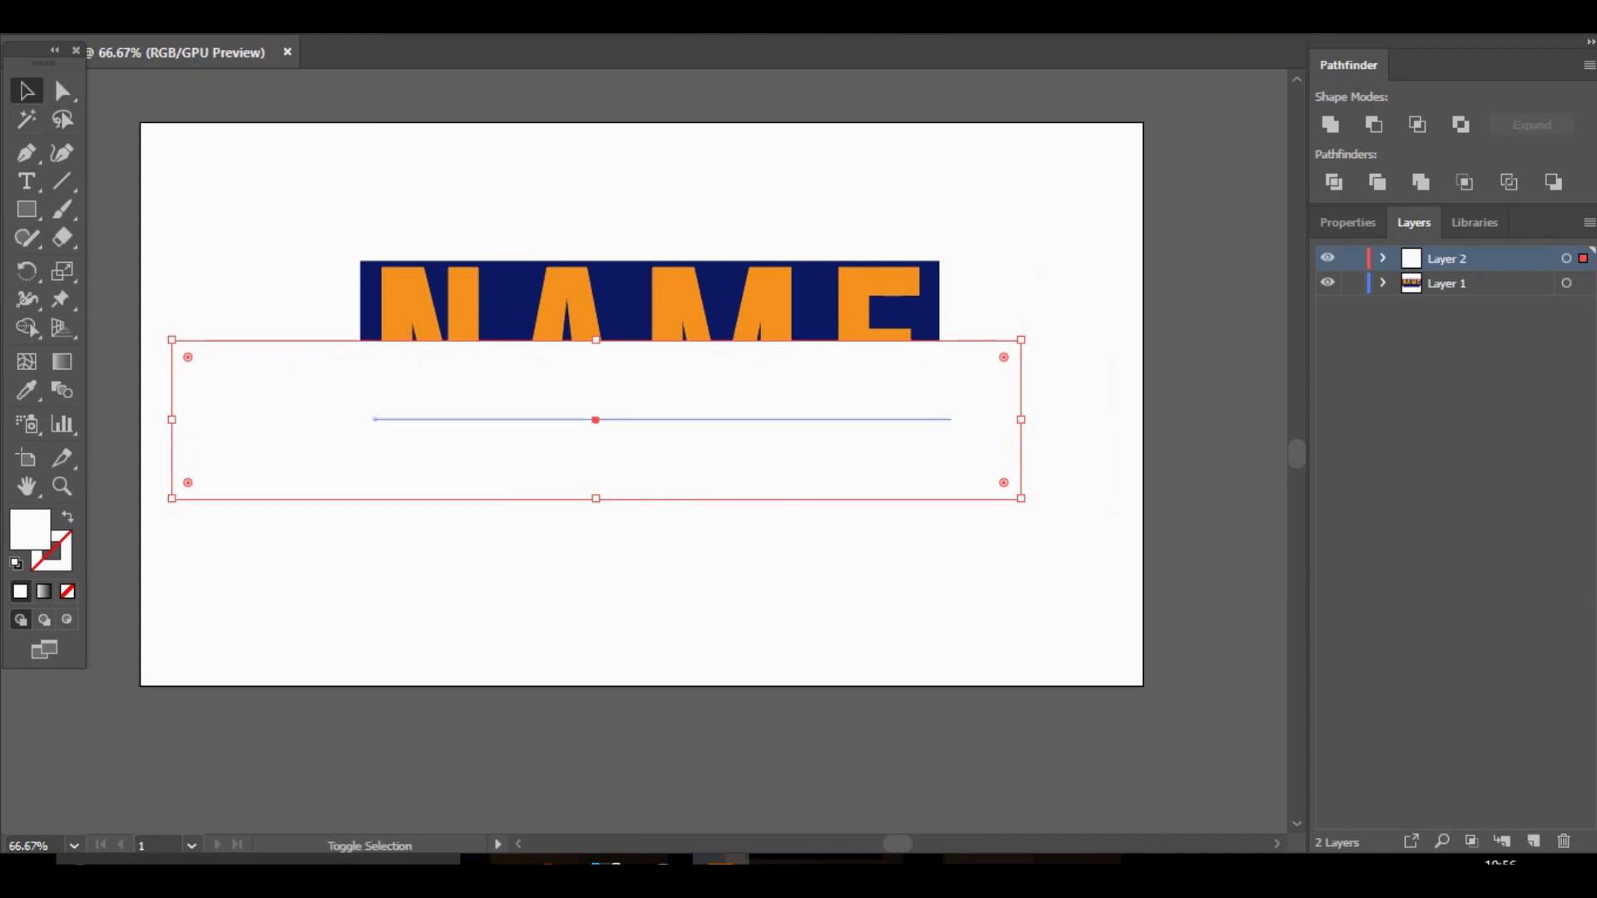
{"action": "left_click", "coordinate": [665, 303], "text": "shift"}
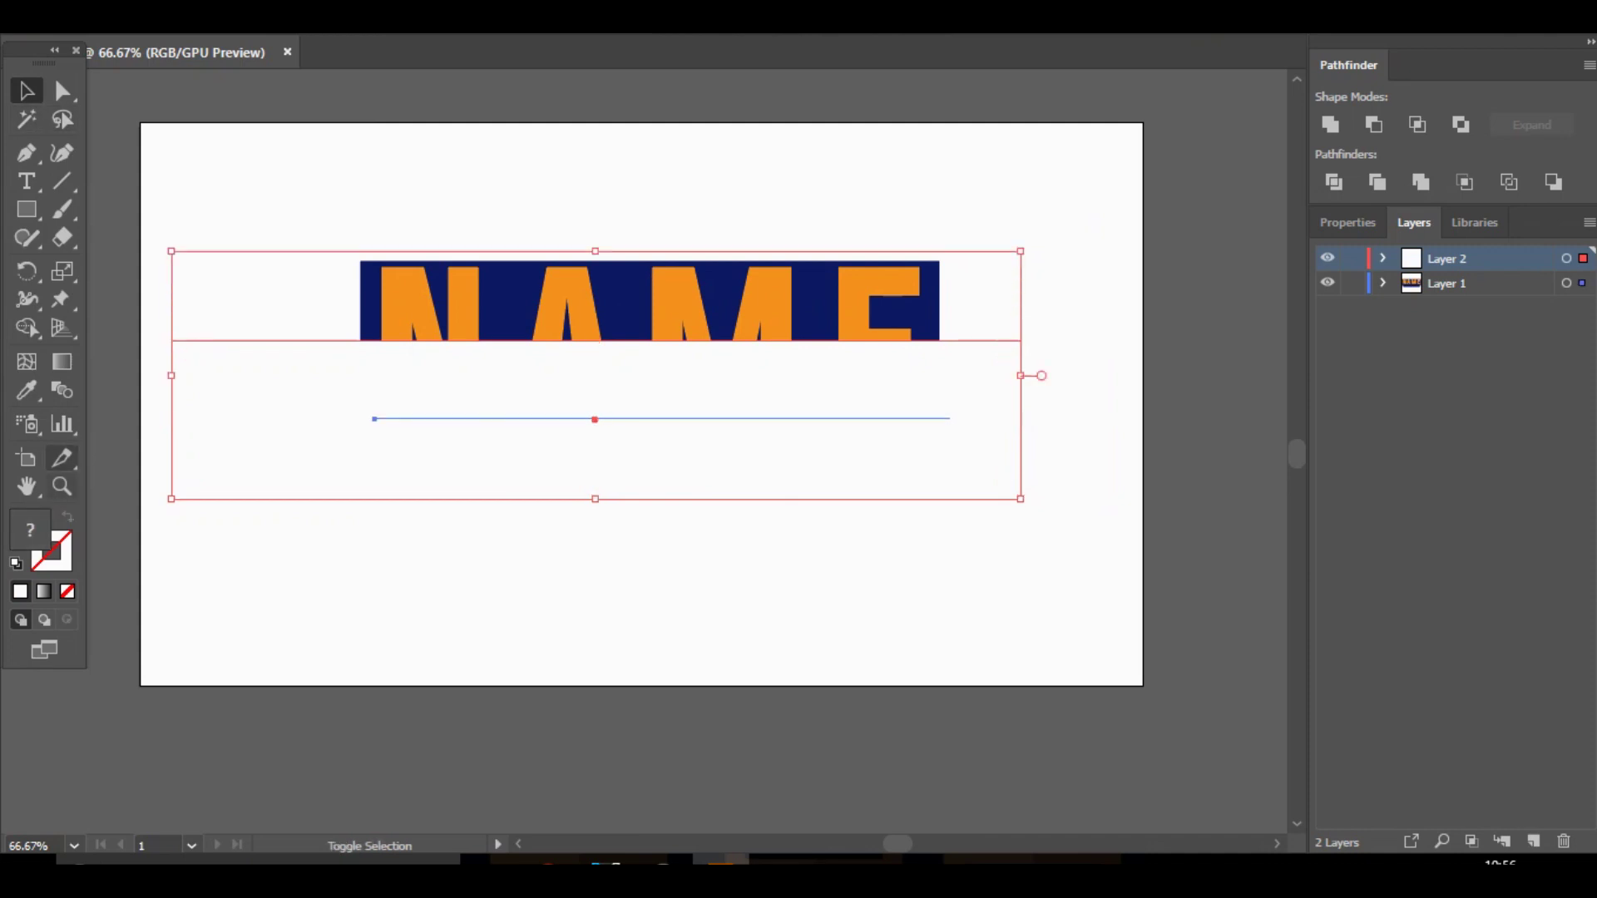
{"action": "left_click", "coordinate": [27, 328]}
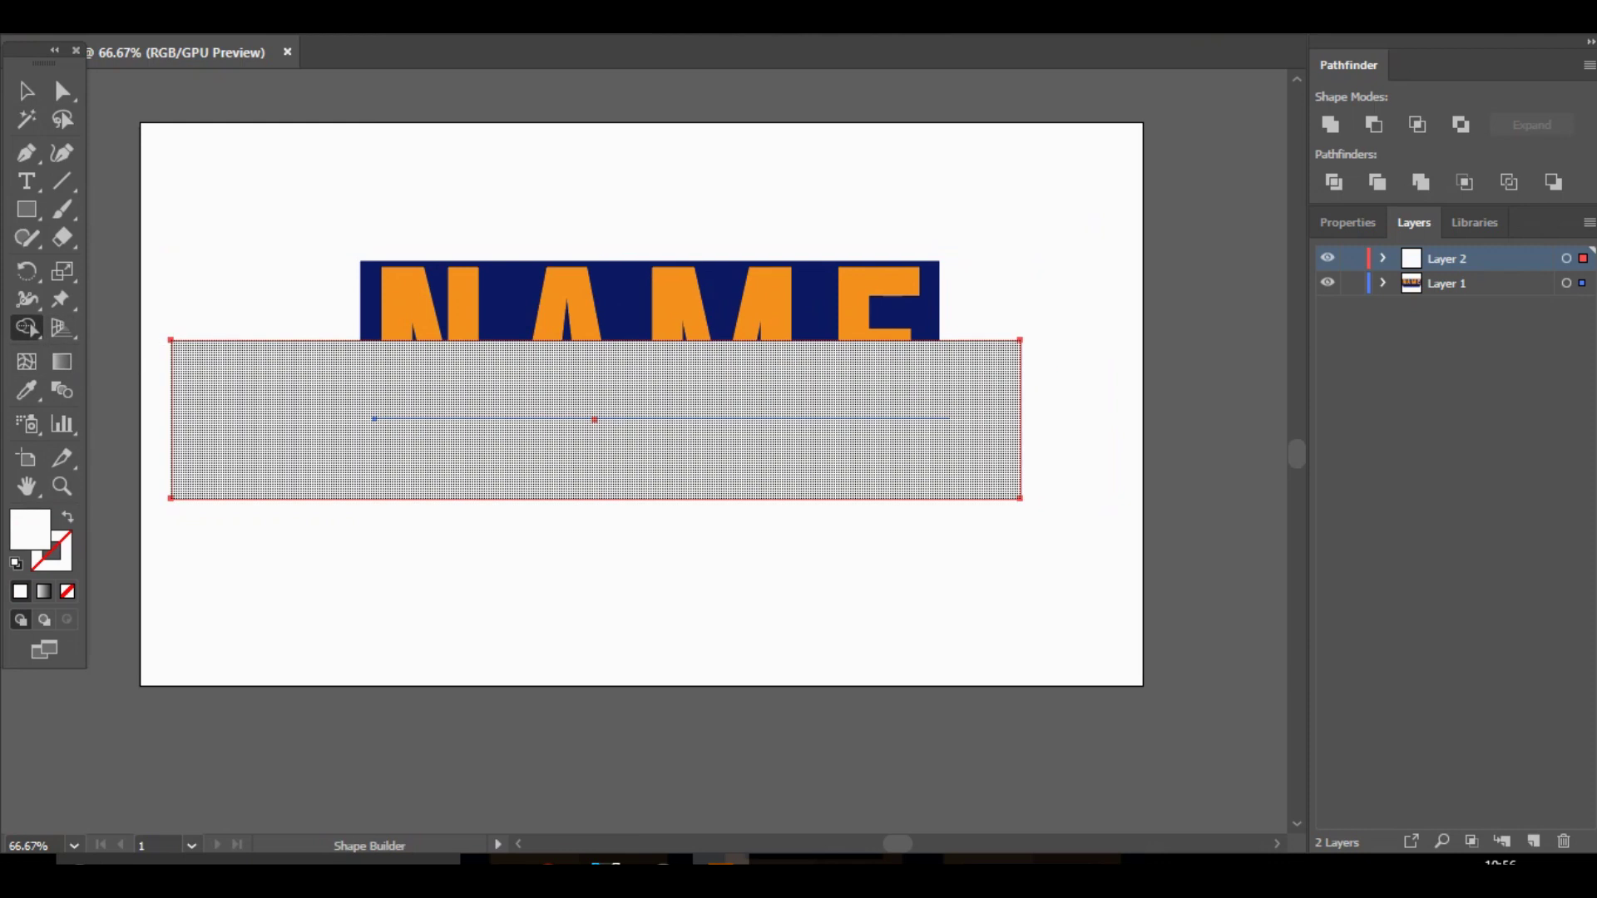
{"action": "key", "text": "v"}
List the contents of Layer 1 and retry Shape Builder on the reselected text and rectangle.
{"action": "left_click", "coordinate": [1463, 284]}
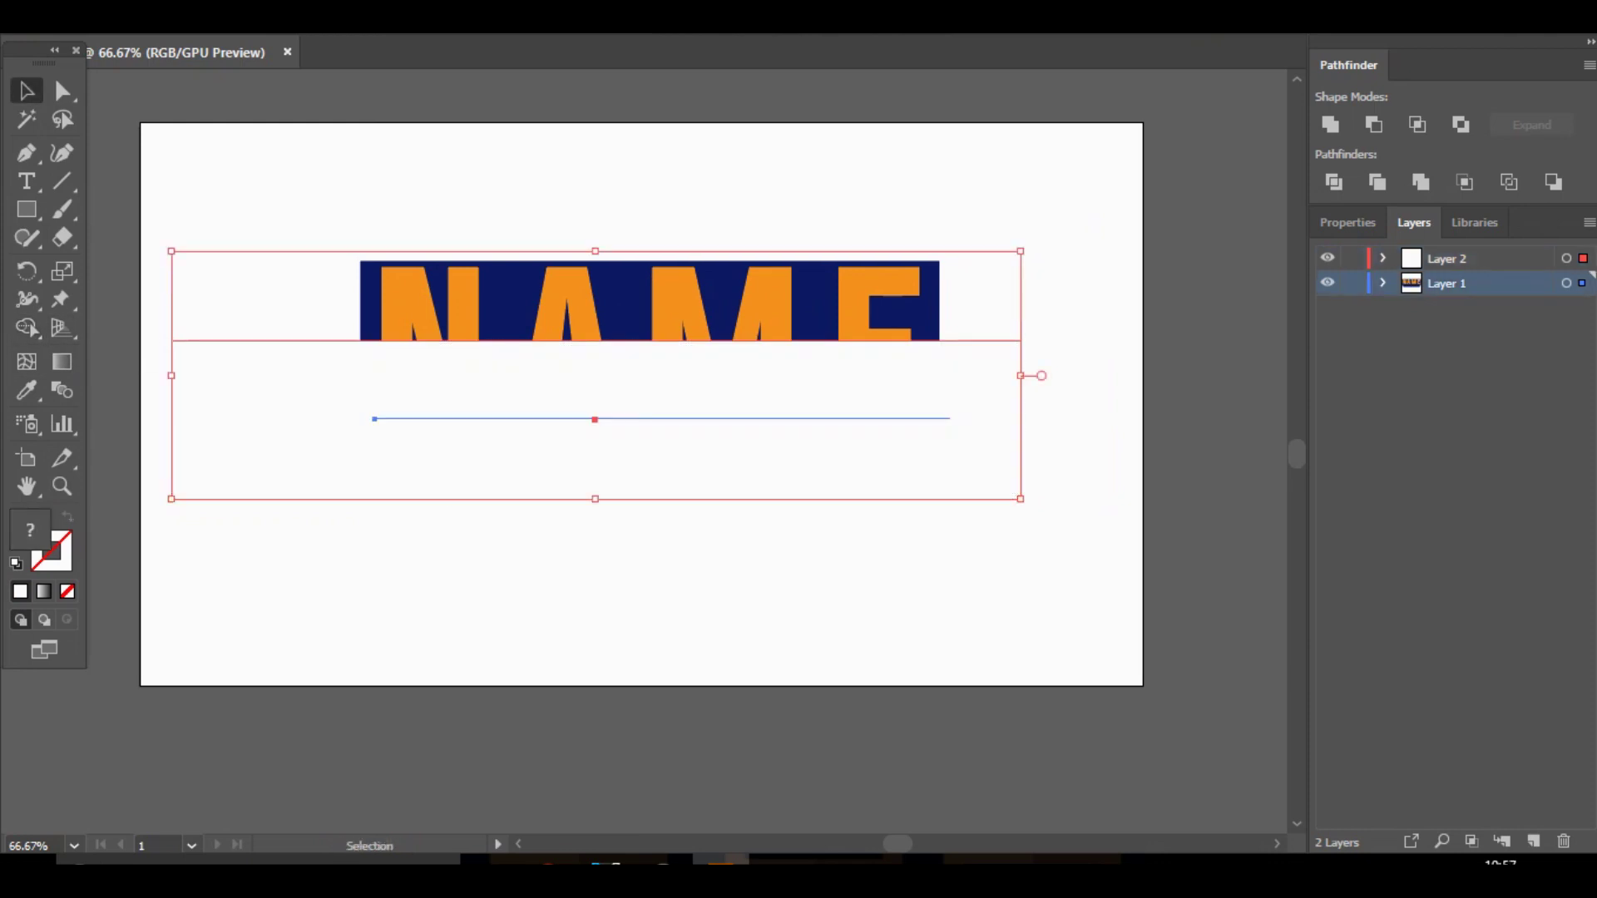
{"action": "left_click", "coordinate": [1383, 284]}
{"action": "left_click", "coordinate": [1463, 258]}
{"action": "key", "text": "ctrl+shift+a"}
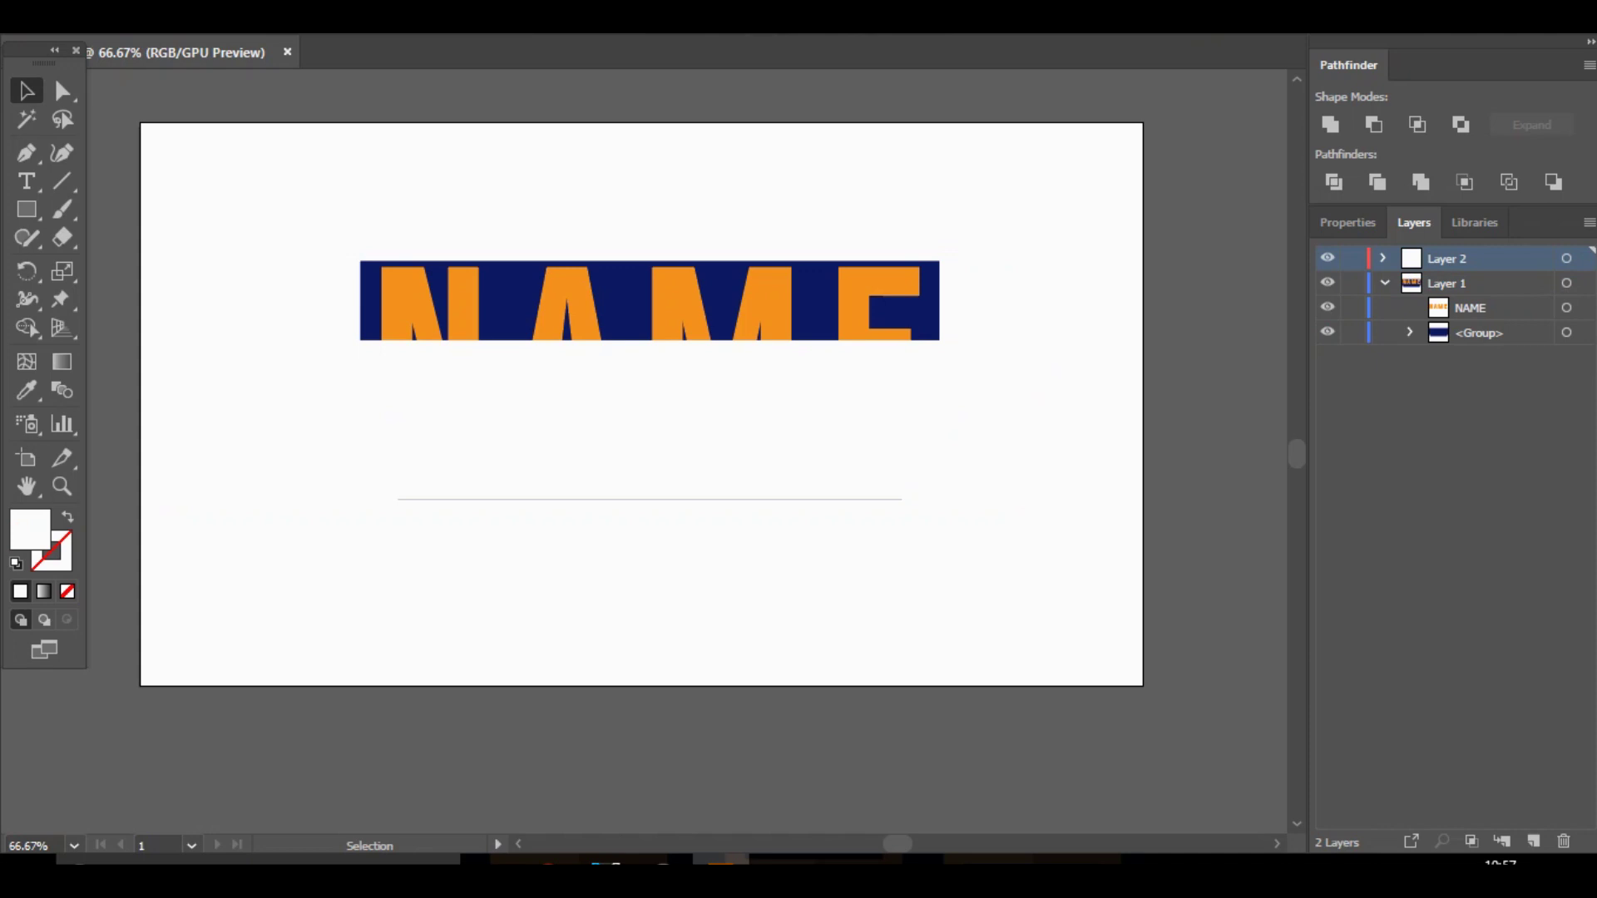
{"action": "left_click", "coordinate": [675, 293]}
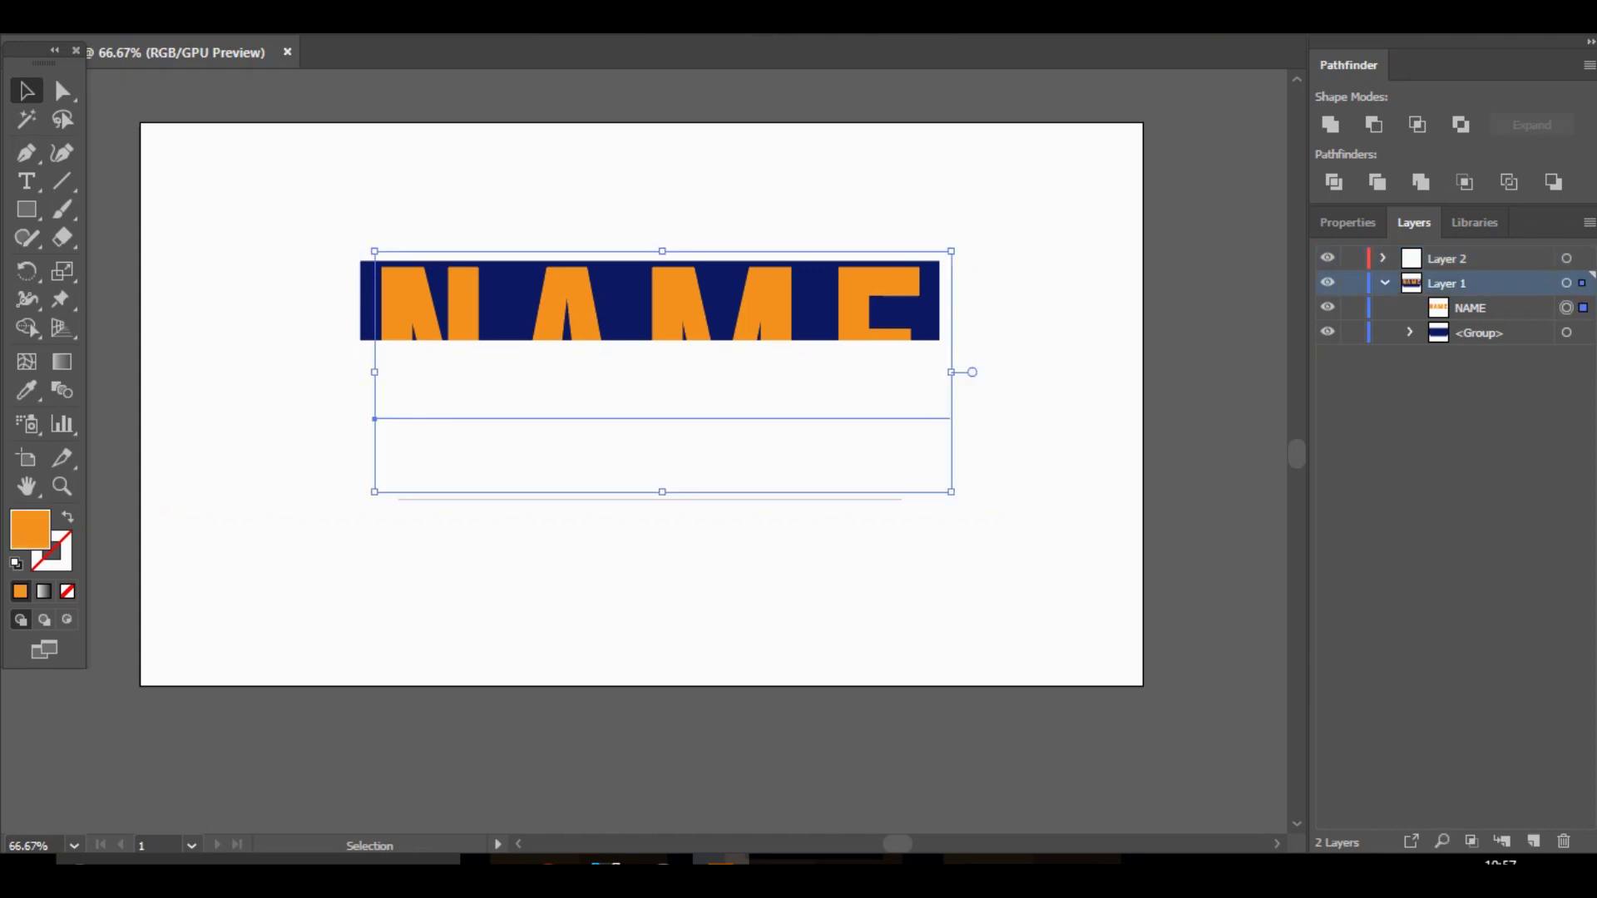
{"action": "left_click", "coordinate": [632, 408], "text": "shift"}
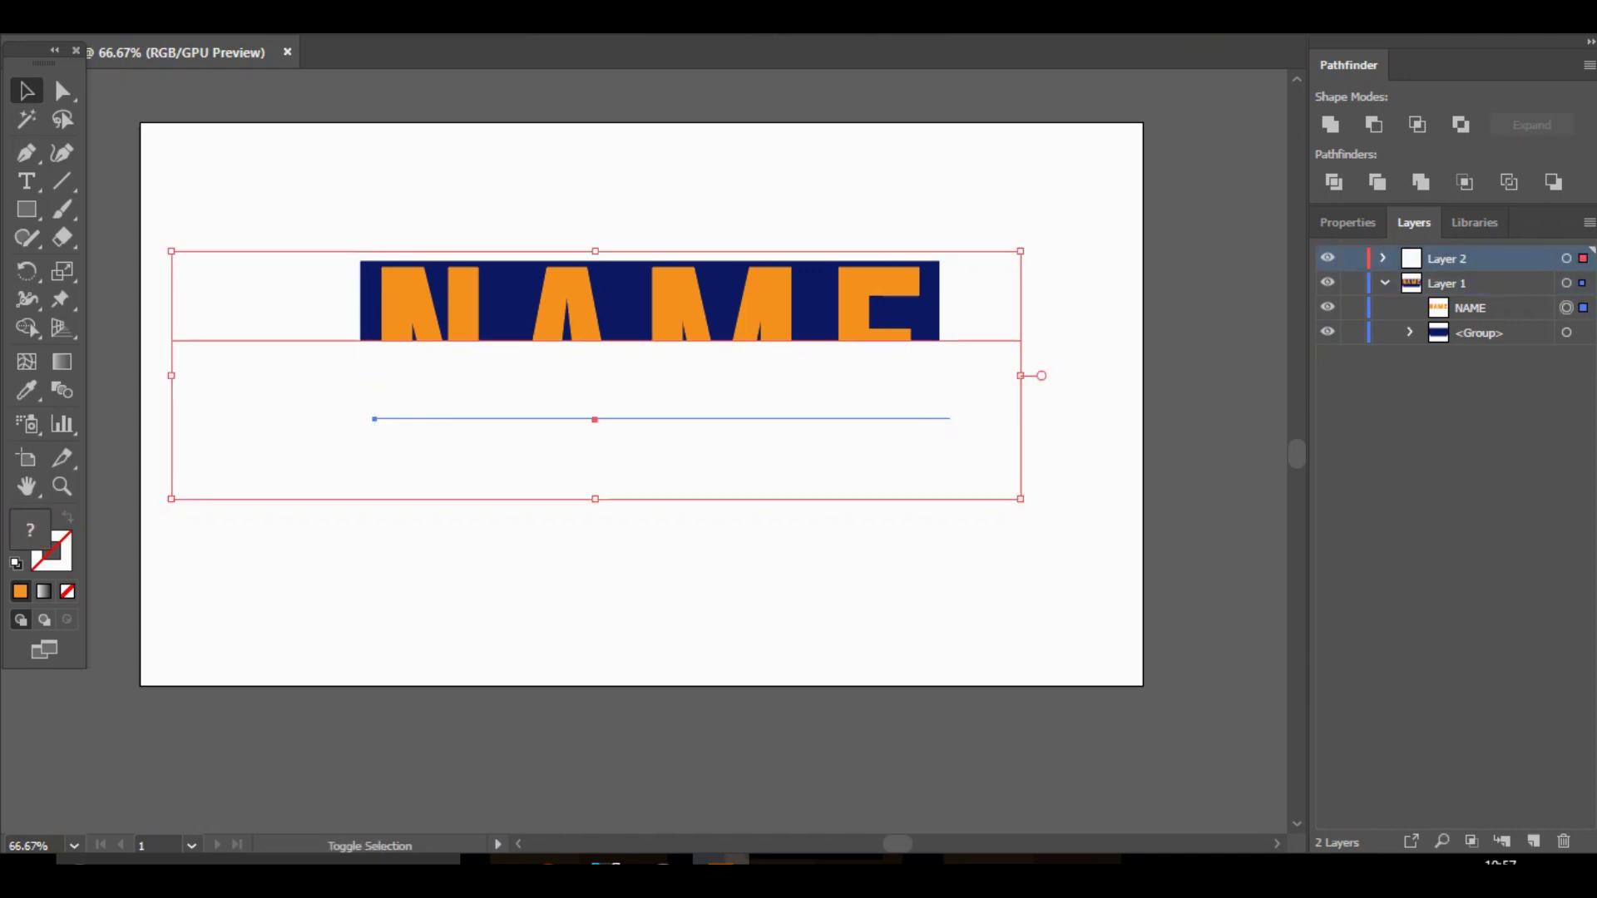
{"action": "left_click", "coordinate": [28, 327]}
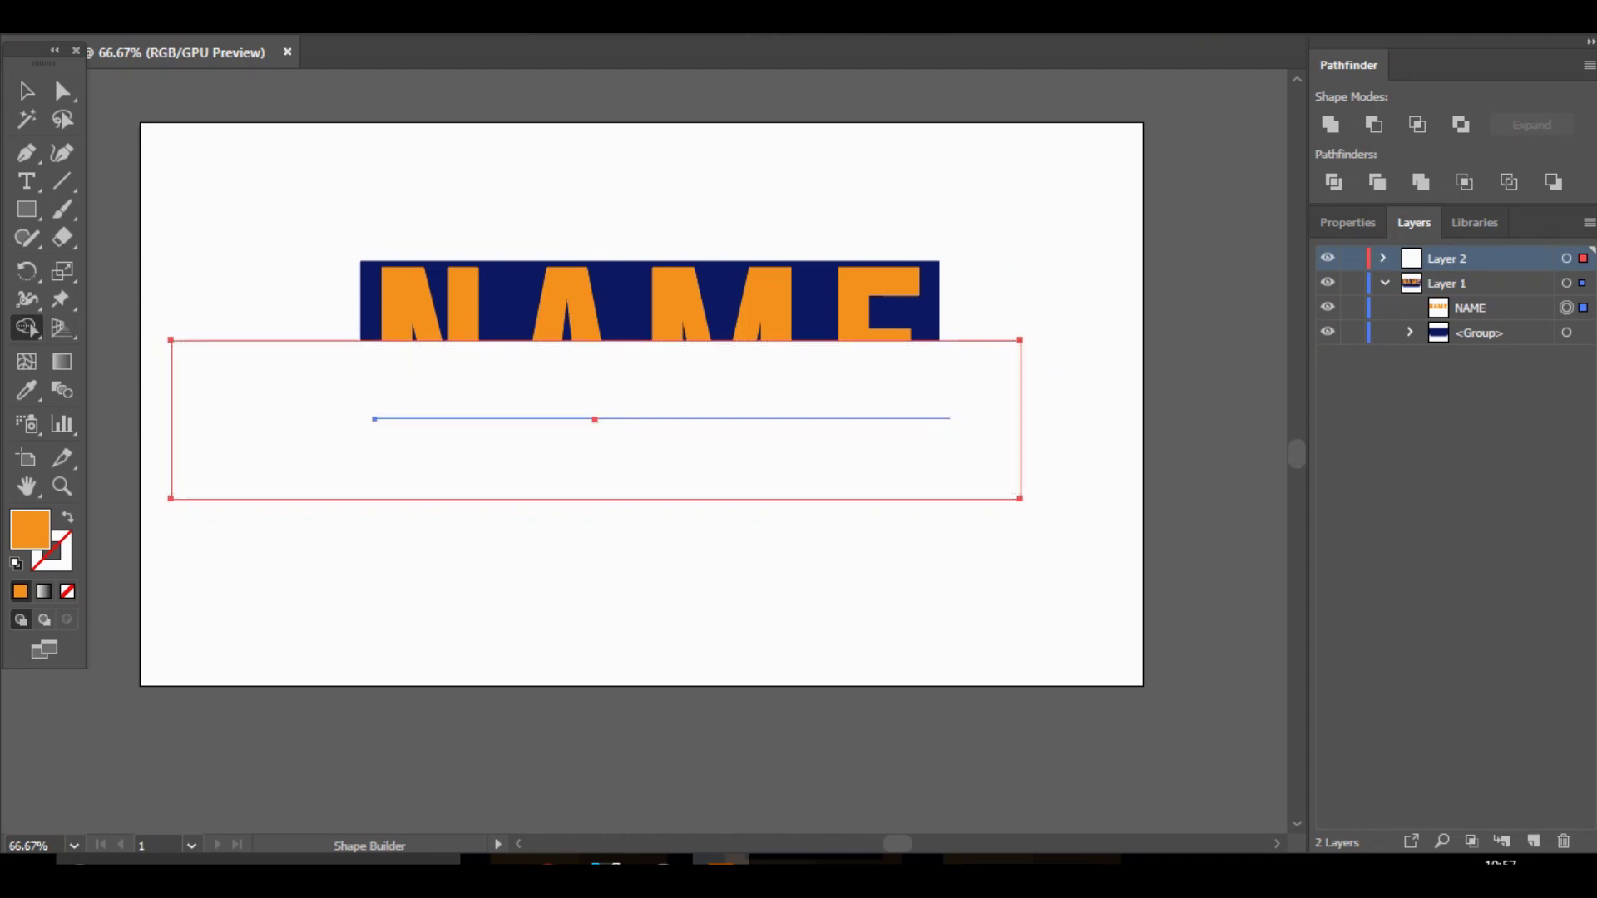
{"action": "left_click", "coordinate": [27, 91]}
{"action": "left_click", "coordinate": [574, 199]}
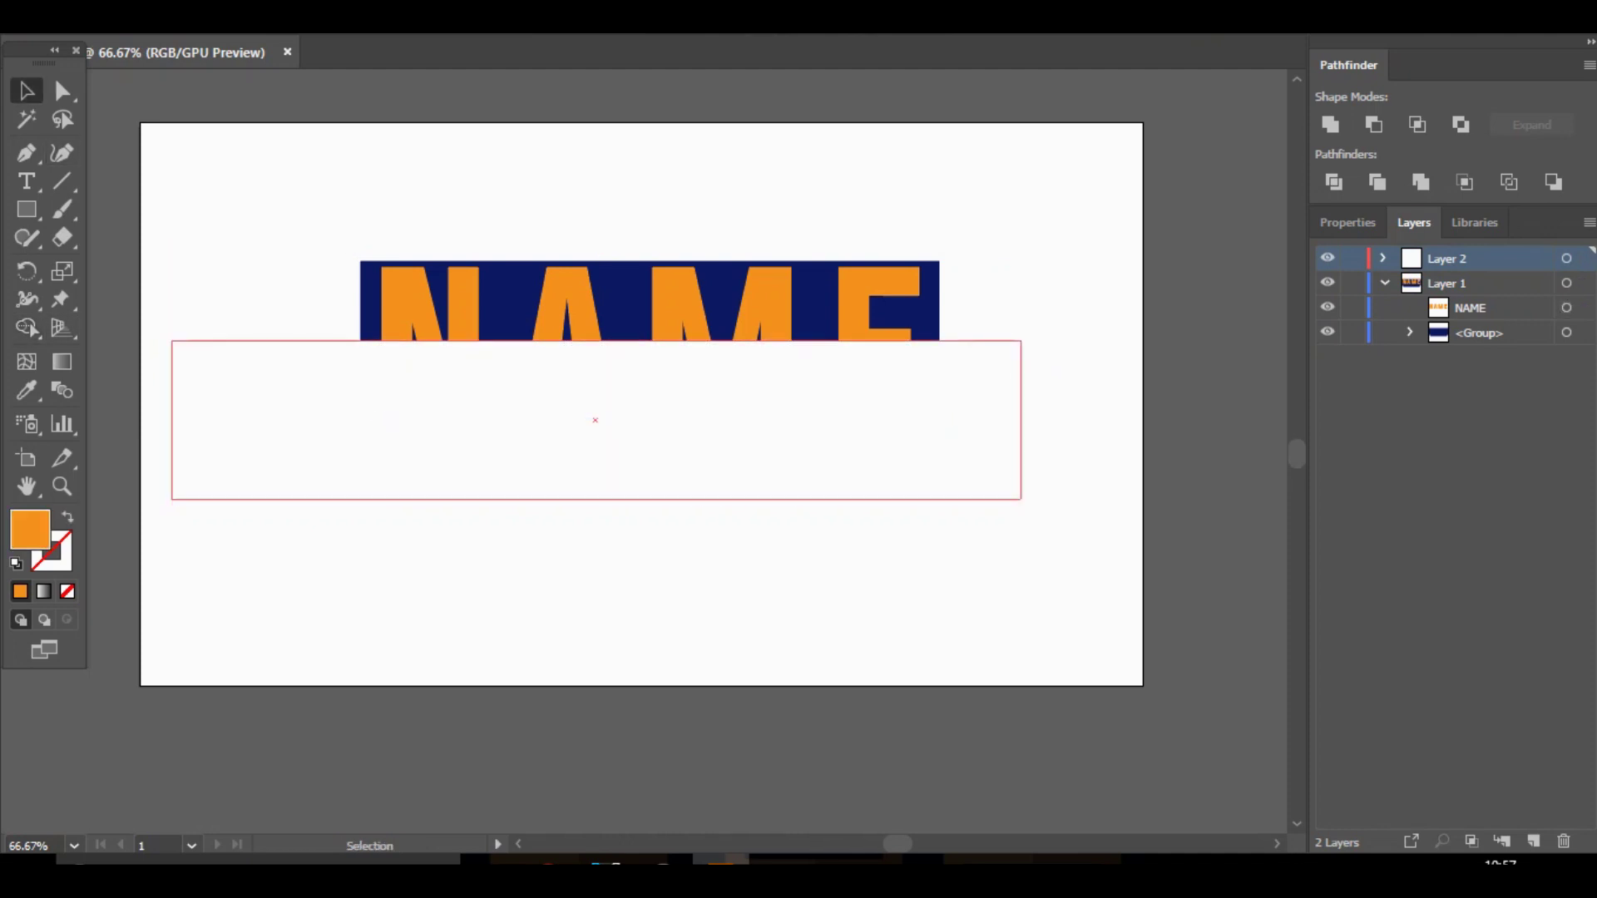
Fill the wide rectangle over the lower half of the lettering with black.
{"action": "double_click", "coordinate": [30, 530]}
{"action": "left_click_drag", "start_coordinate": [551, 511], "coordinate": [495, 574]}
{"action": "key", "text": "Return"}
{"action": "right_click", "coordinate": [450, 594]}
{"action": "left_click", "coordinate": [740, 574]}
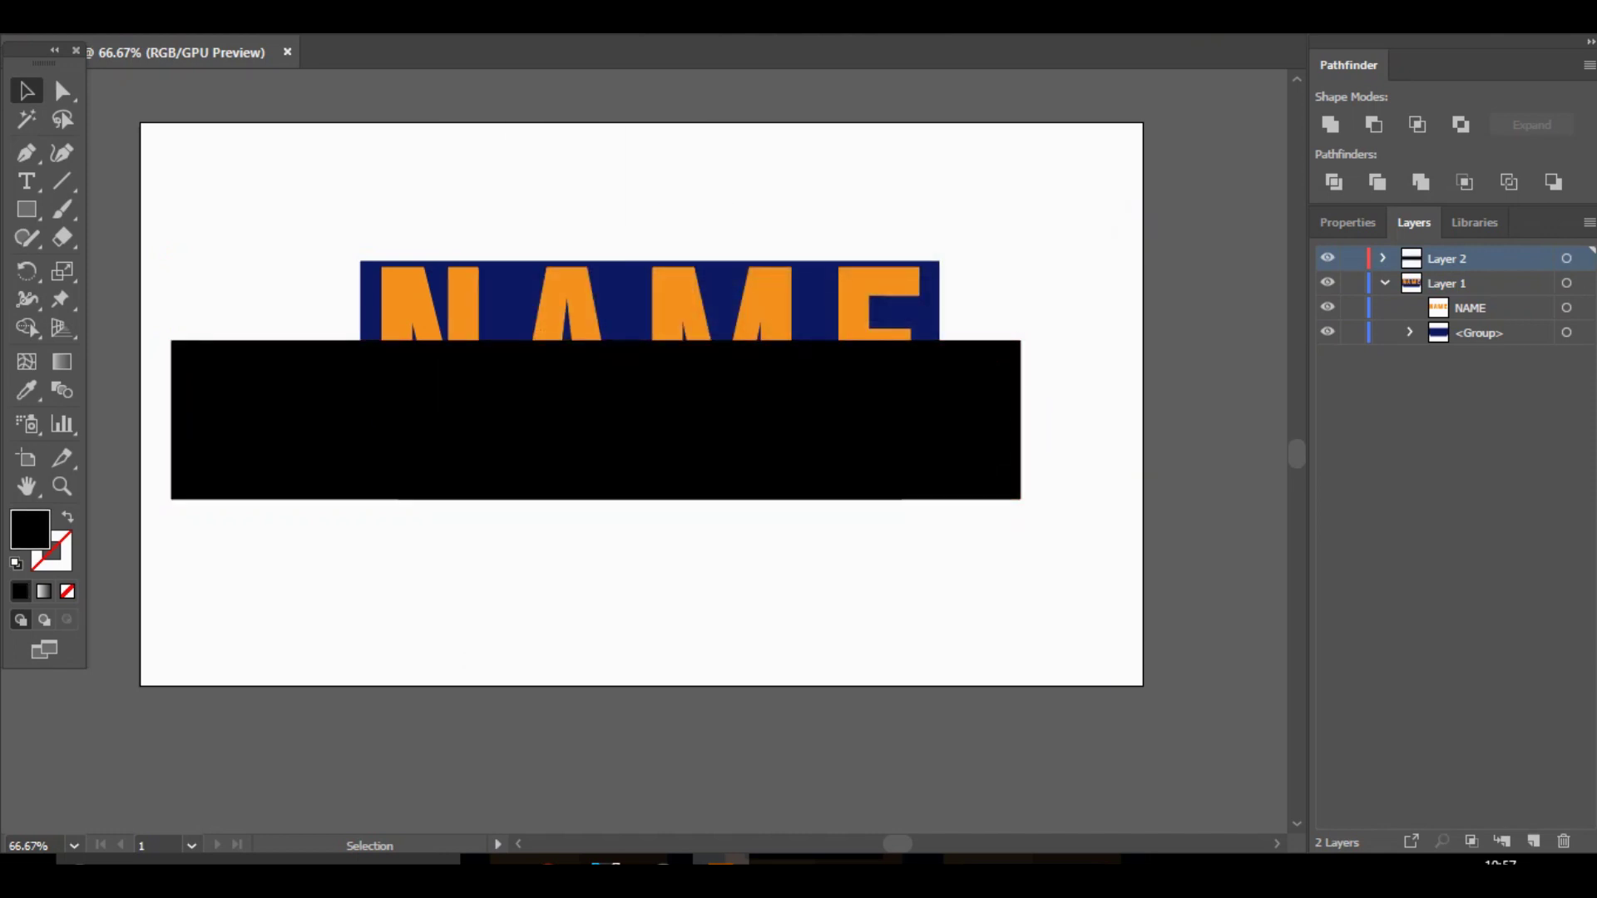
Expand the live "NAME" text in Layer 1 into outlined shapes, including object and fill.
{"action": "left_click", "coordinate": [1385, 283]}
{"action": "left_click", "coordinate": [1385, 284]}
{"action": "left_click", "coordinate": [1489, 308]}
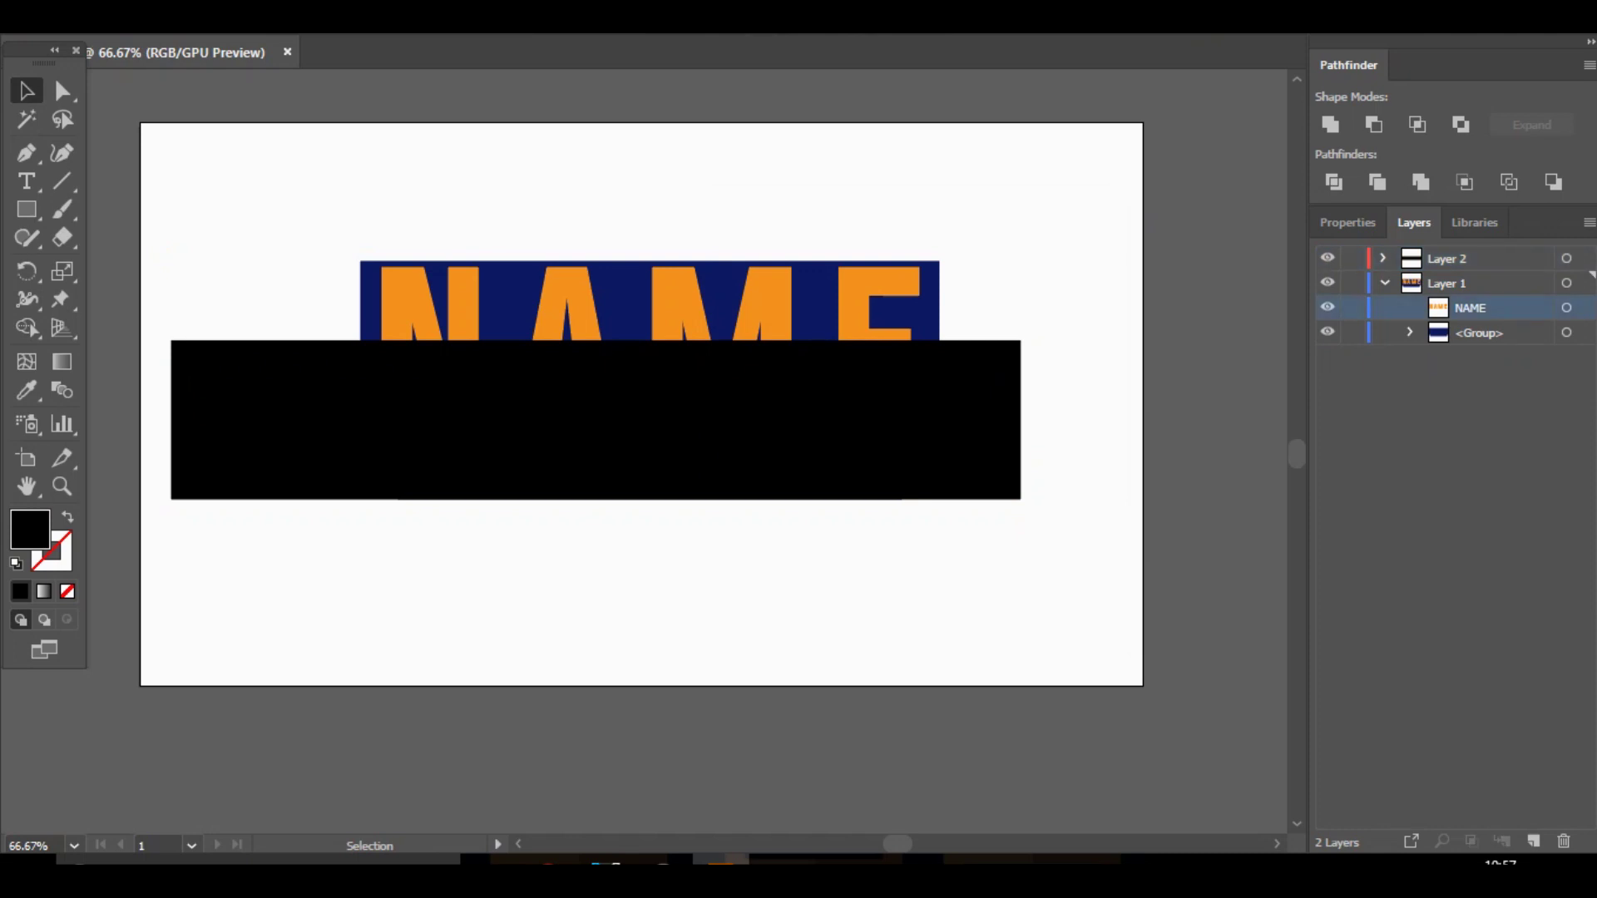
{"action": "left_click", "coordinate": [1566, 308]}
{"action": "left_click", "coordinate": [213, 6]}
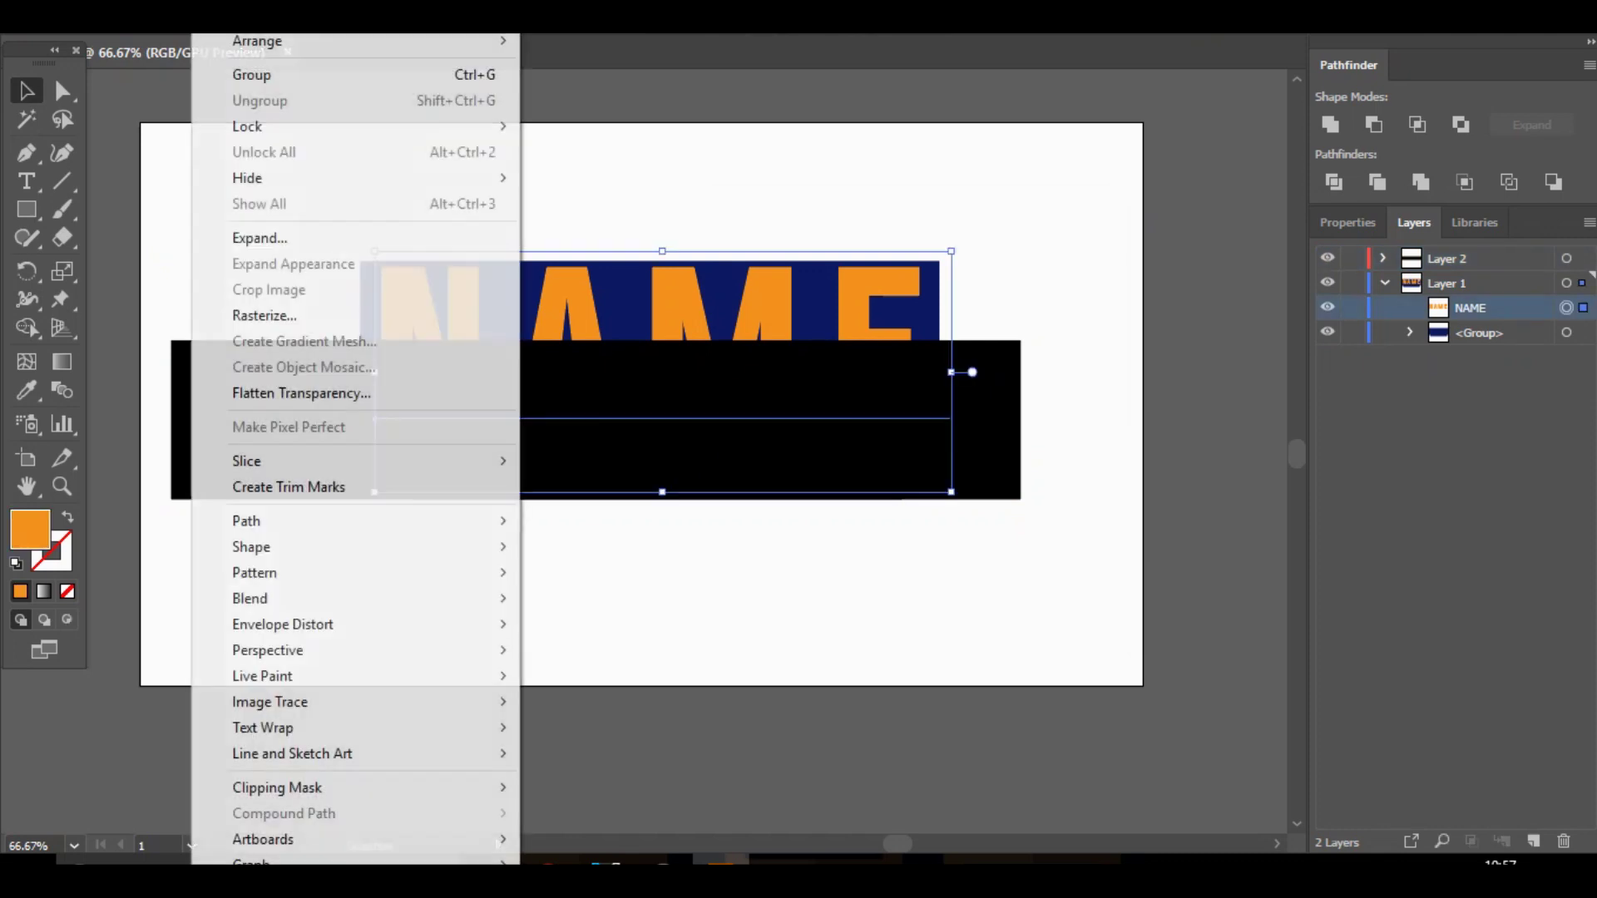
{"action": "left_click", "coordinate": [260, 238]}
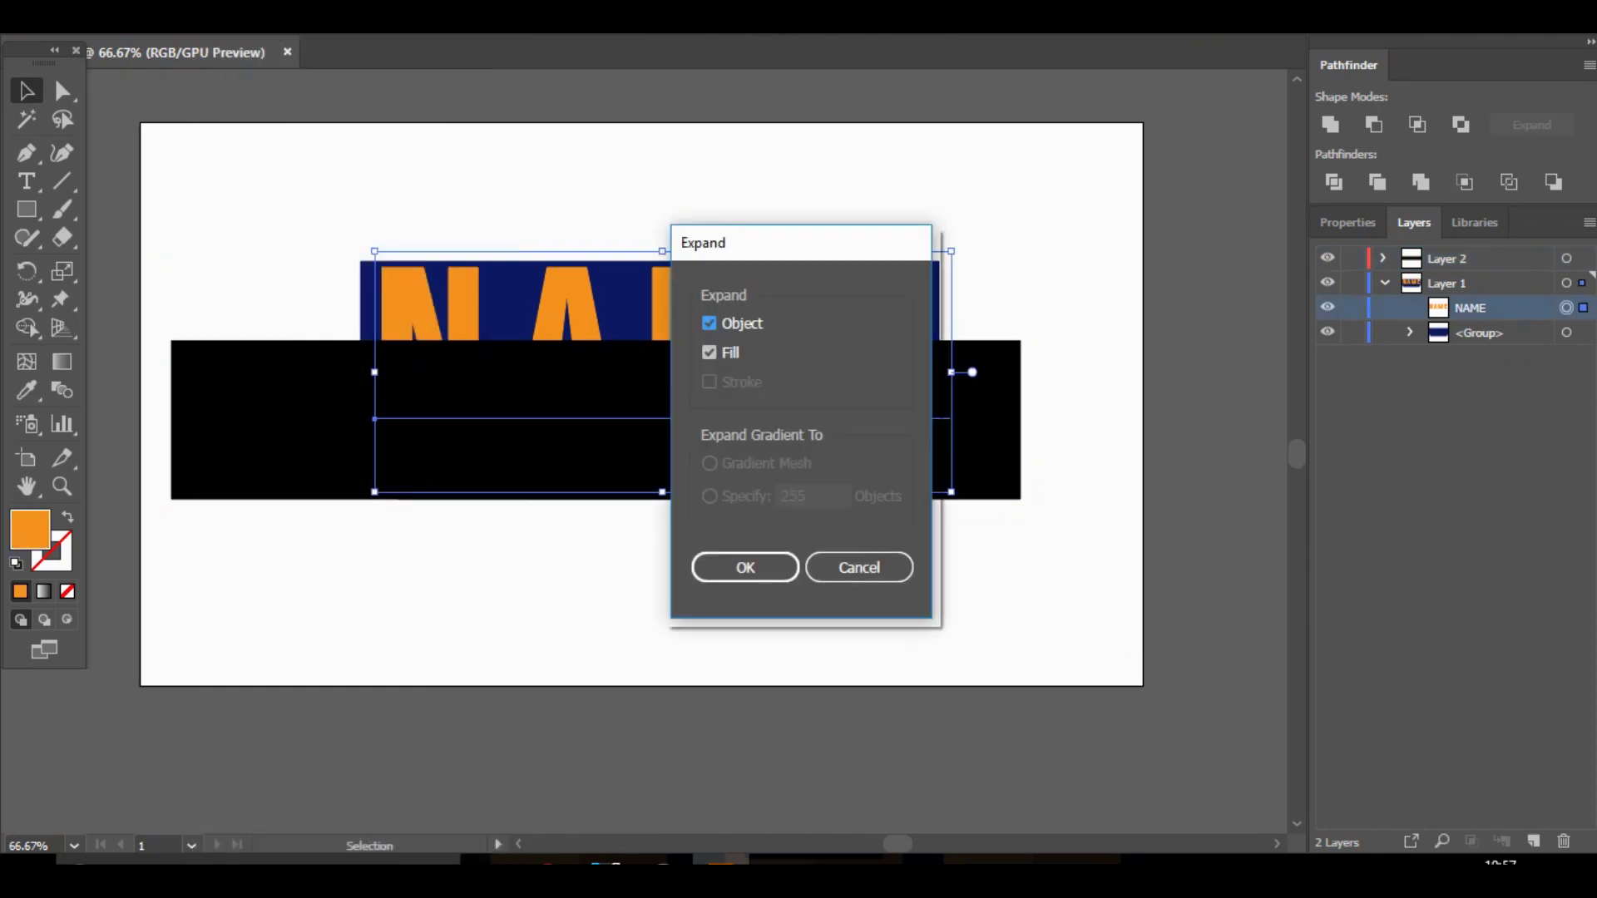
{"action": "left_click", "coordinate": [745, 566]}
{"action": "left_click", "coordinate": [798, 575]}
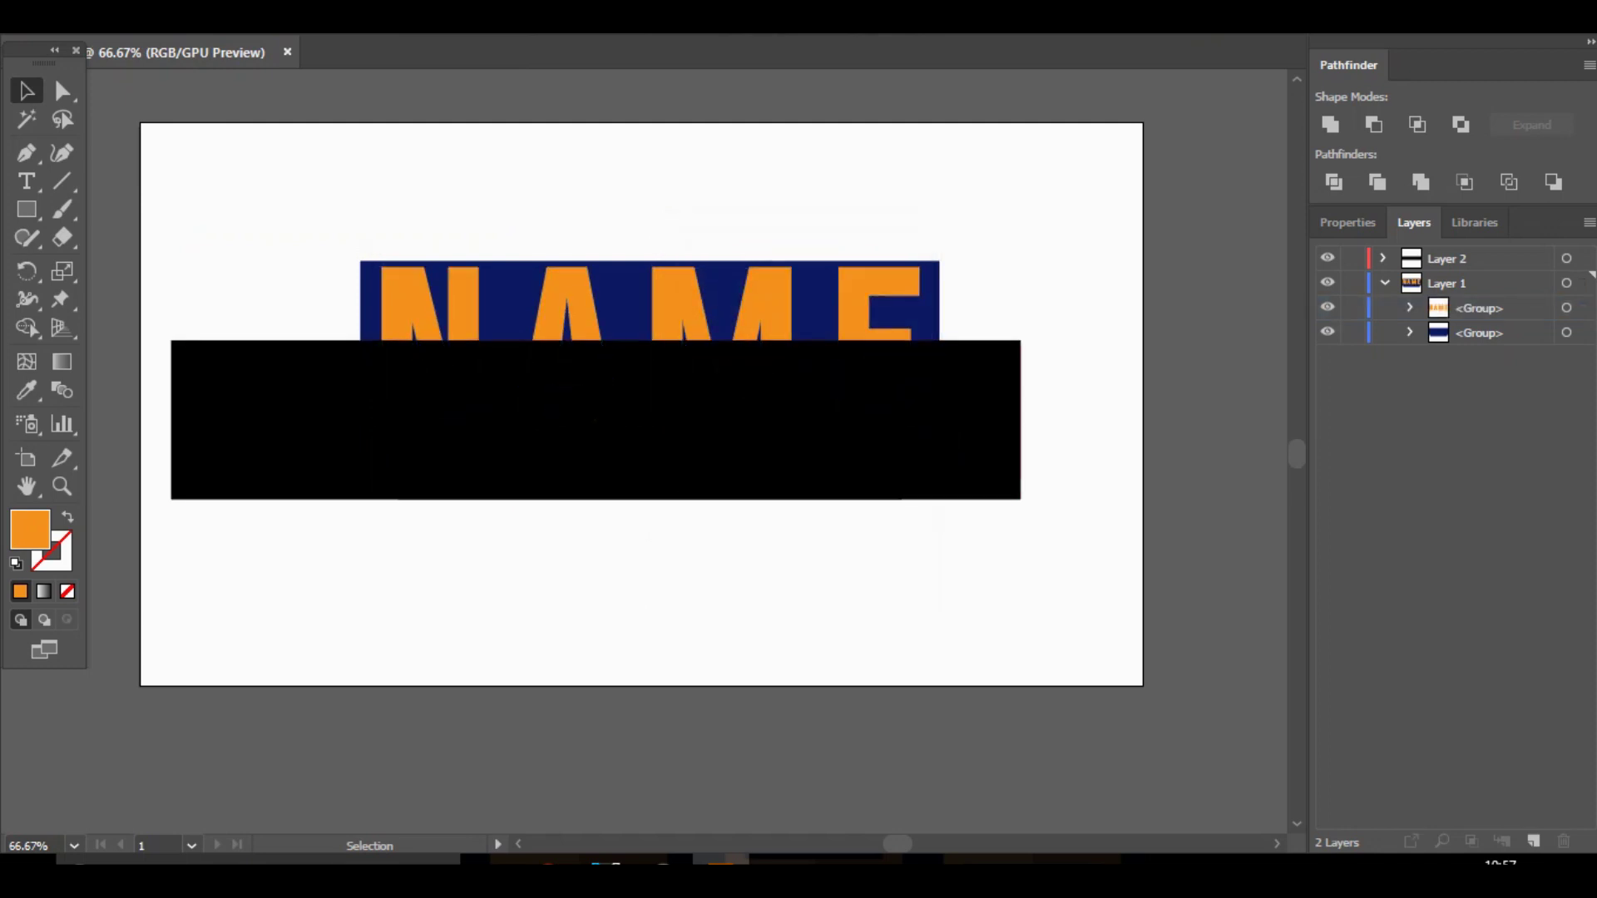
Subtract the rectangle area outside the letters with Shape Builder, keeping only the black lower halves of the letters.
{"action": "left_click", "coordinate": [873, 432]}
{"action": "left_click", "coordinate": [857, 310], "text": "shift"}
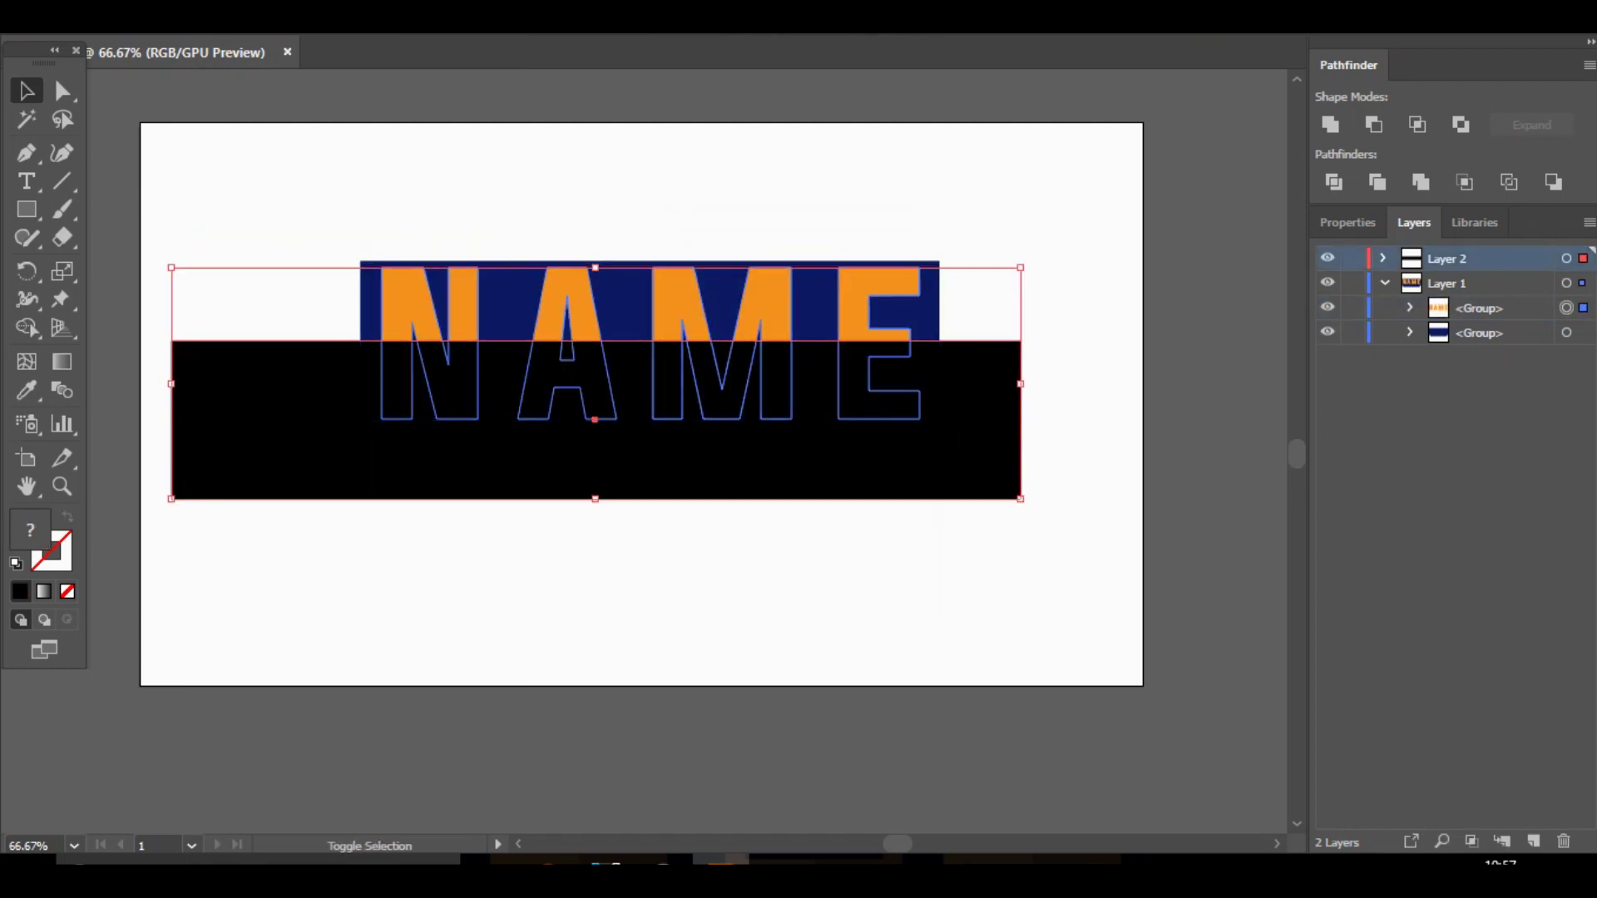
{"action": "left_click", "coordinate": [28, 329]}
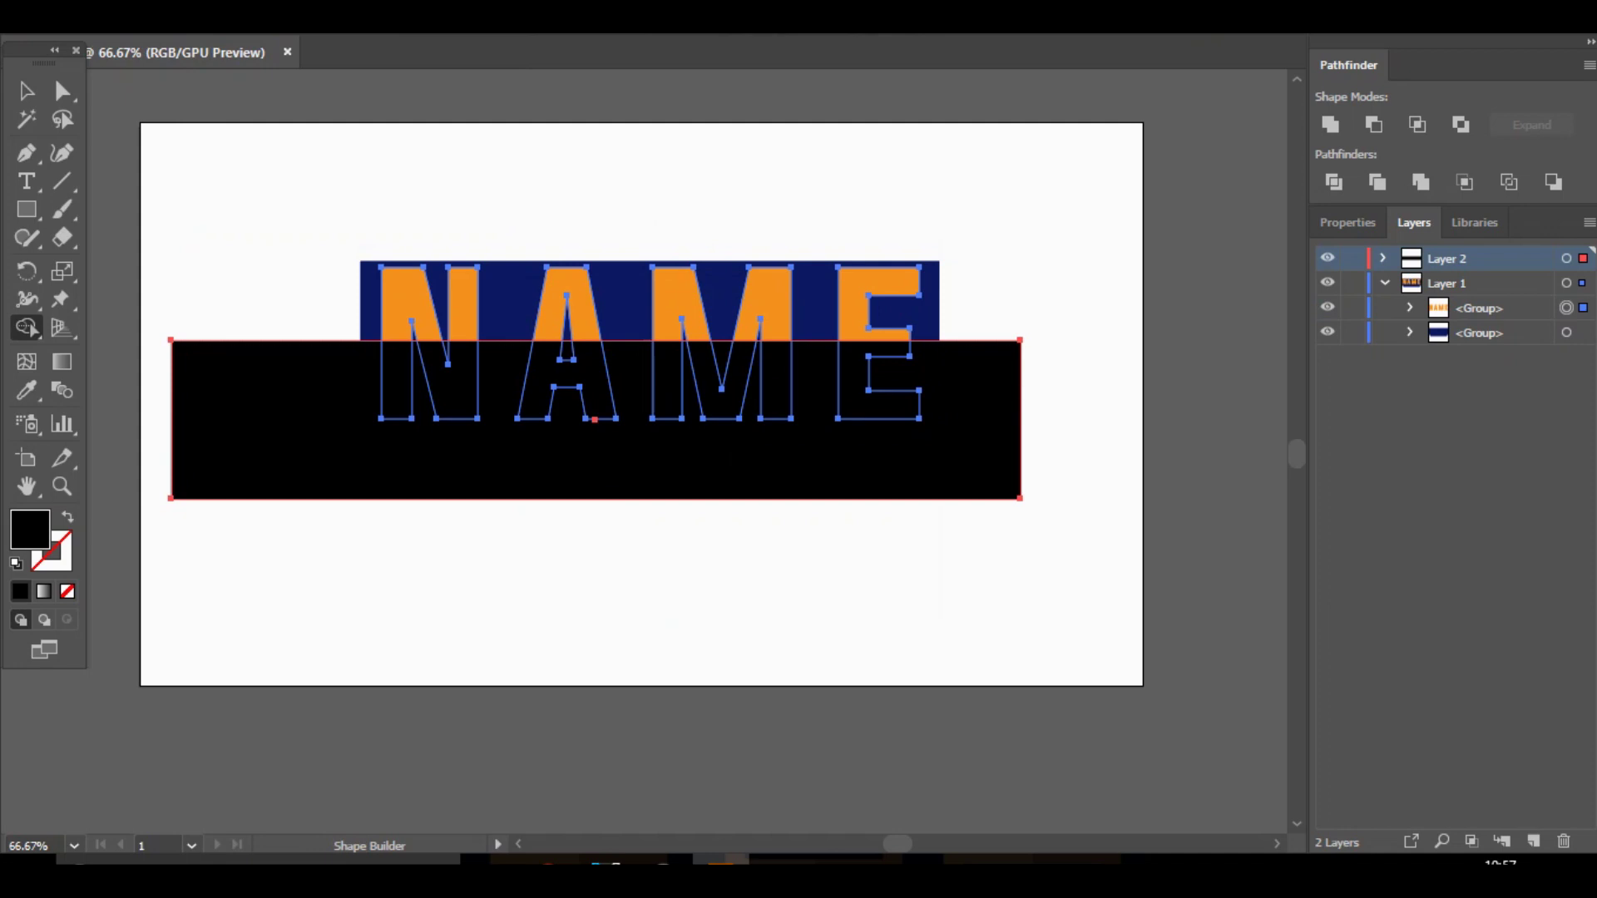
{"action": "left_click", "coordinate": [574, 460], "text": "alt"}
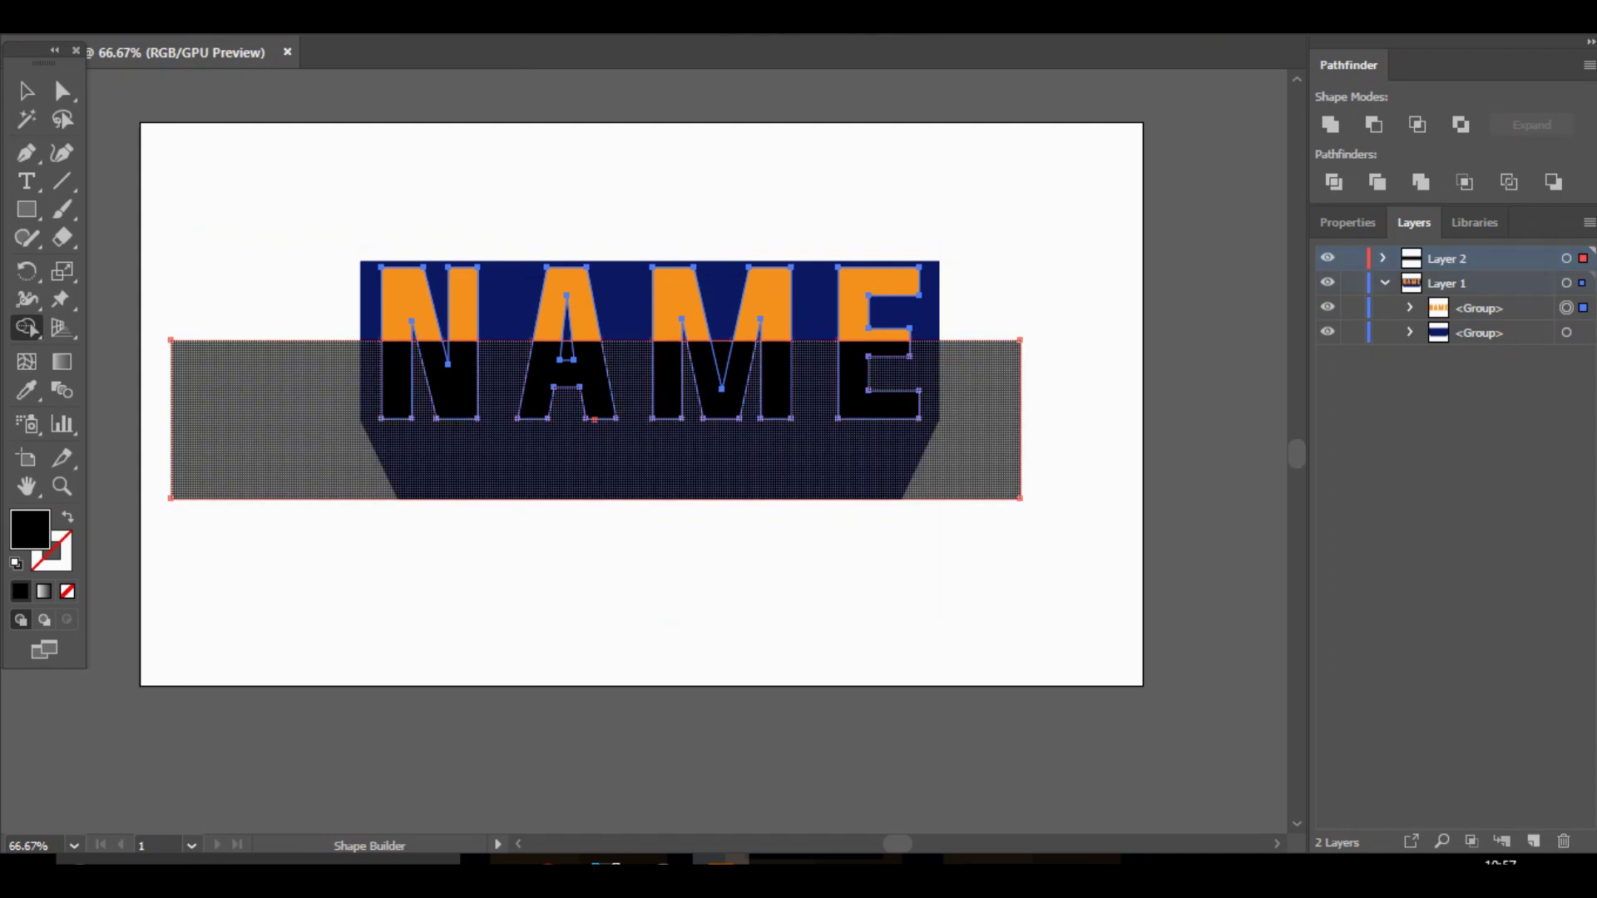
{"action": "key", "text": "v"}
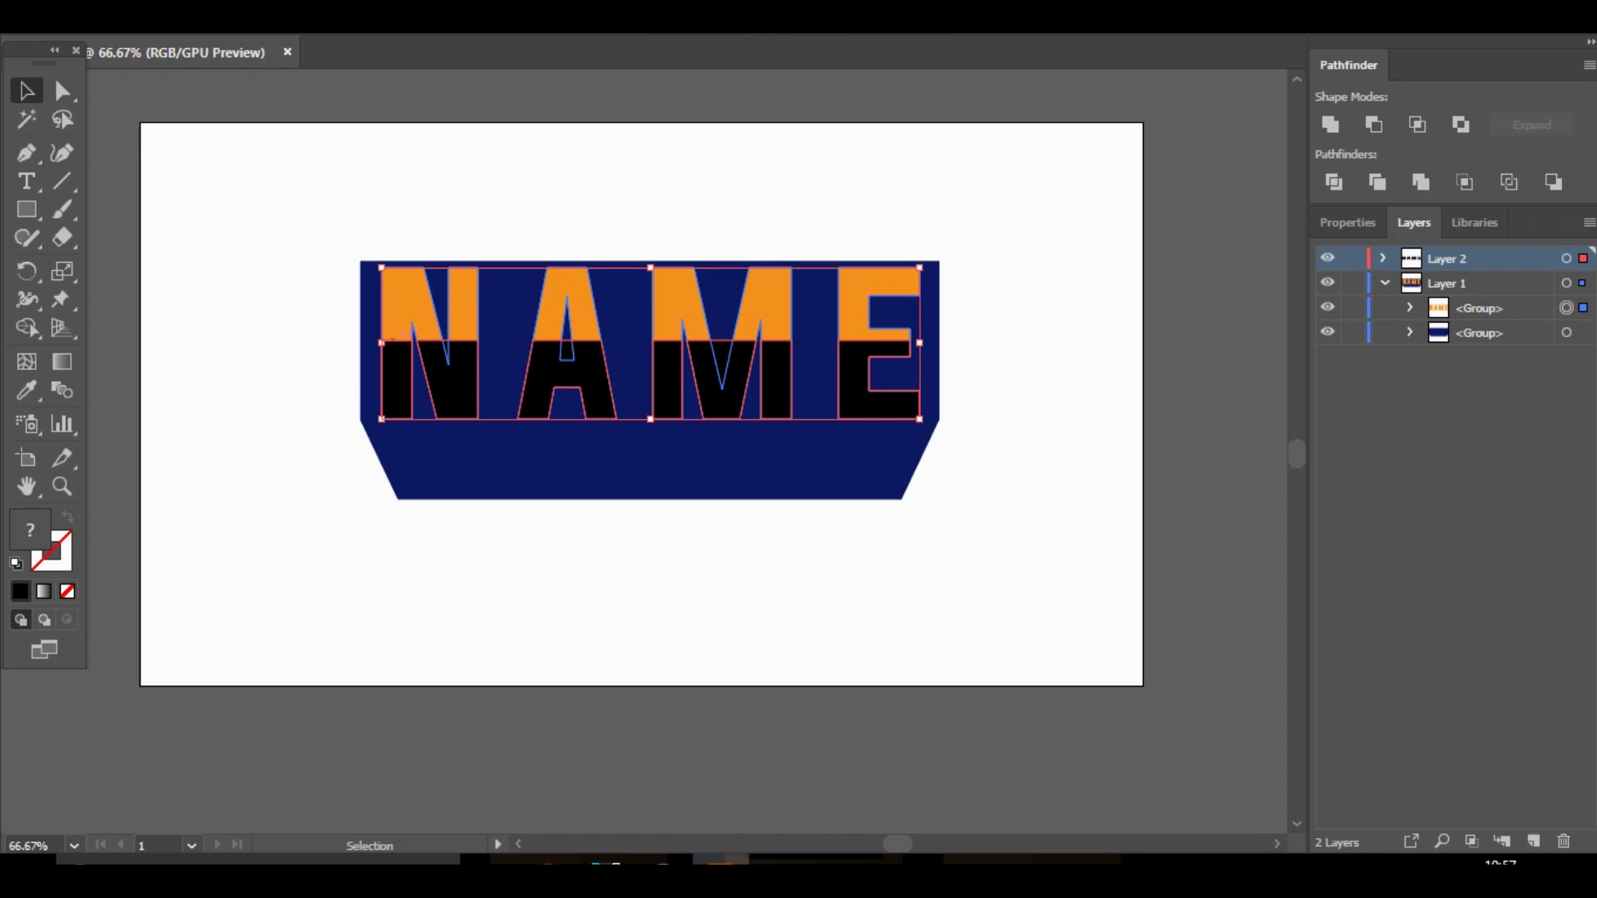
{"action": "left_click", "coordinate": [296, 390]}
Unite all the black lower-half pieces of the "NAME" letters into one object with Pathfinder.
{"action": "left_click", "coordinate": [453, 385]}
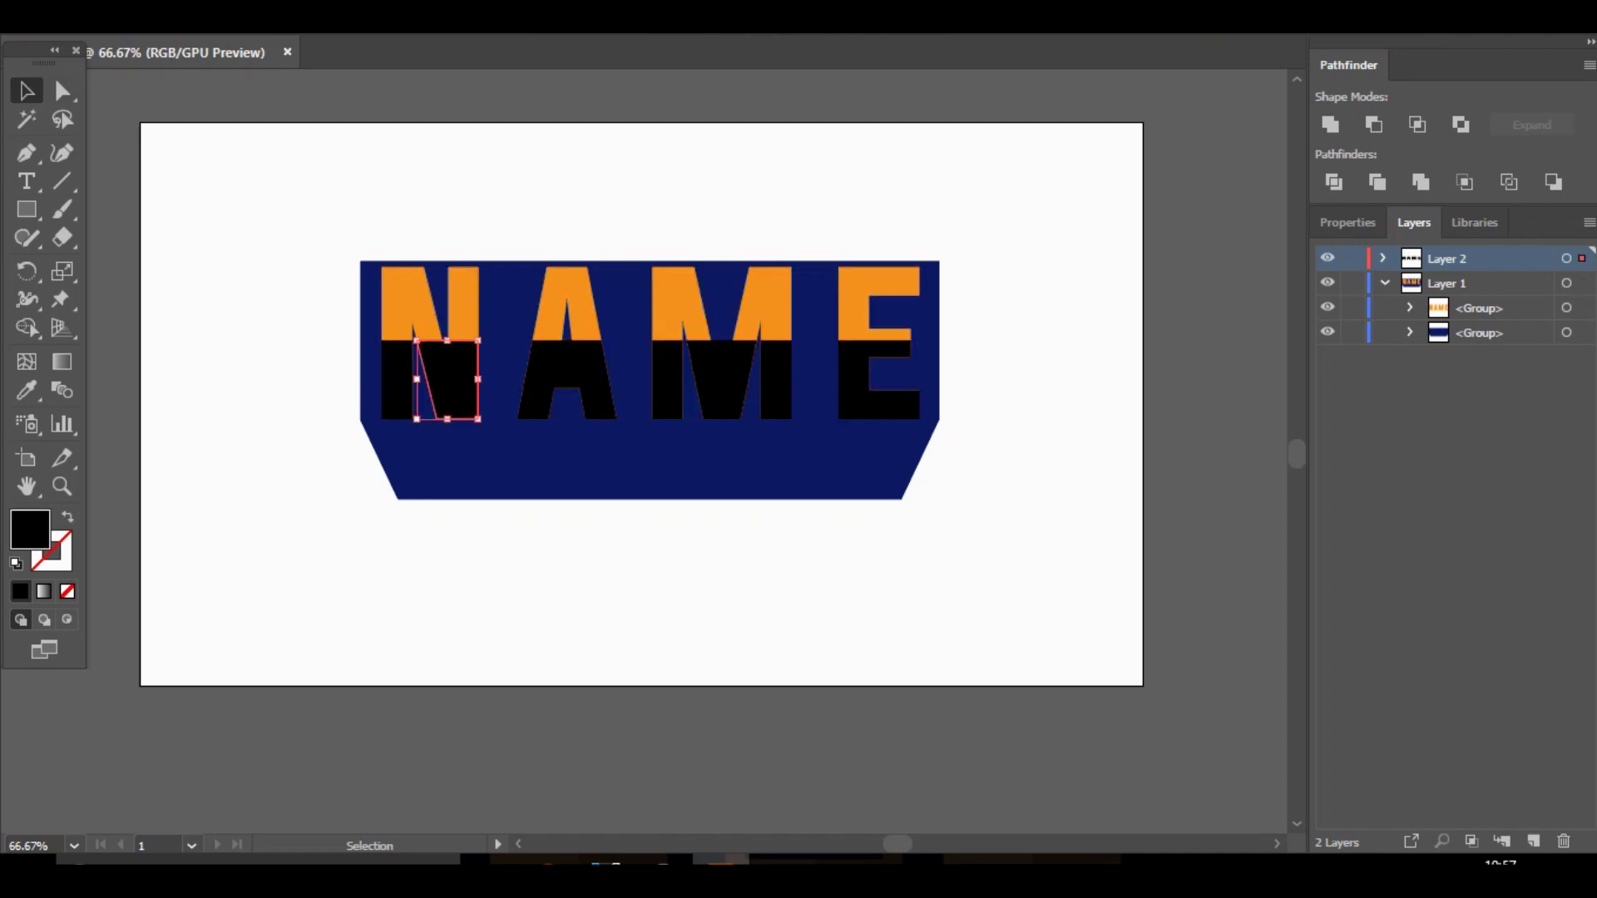
{"action": "left_click", "coordinate": [399, 379], "text": "shift"}
{"action": "left_click", "coordinate": [569, 366], "text": "shift"}
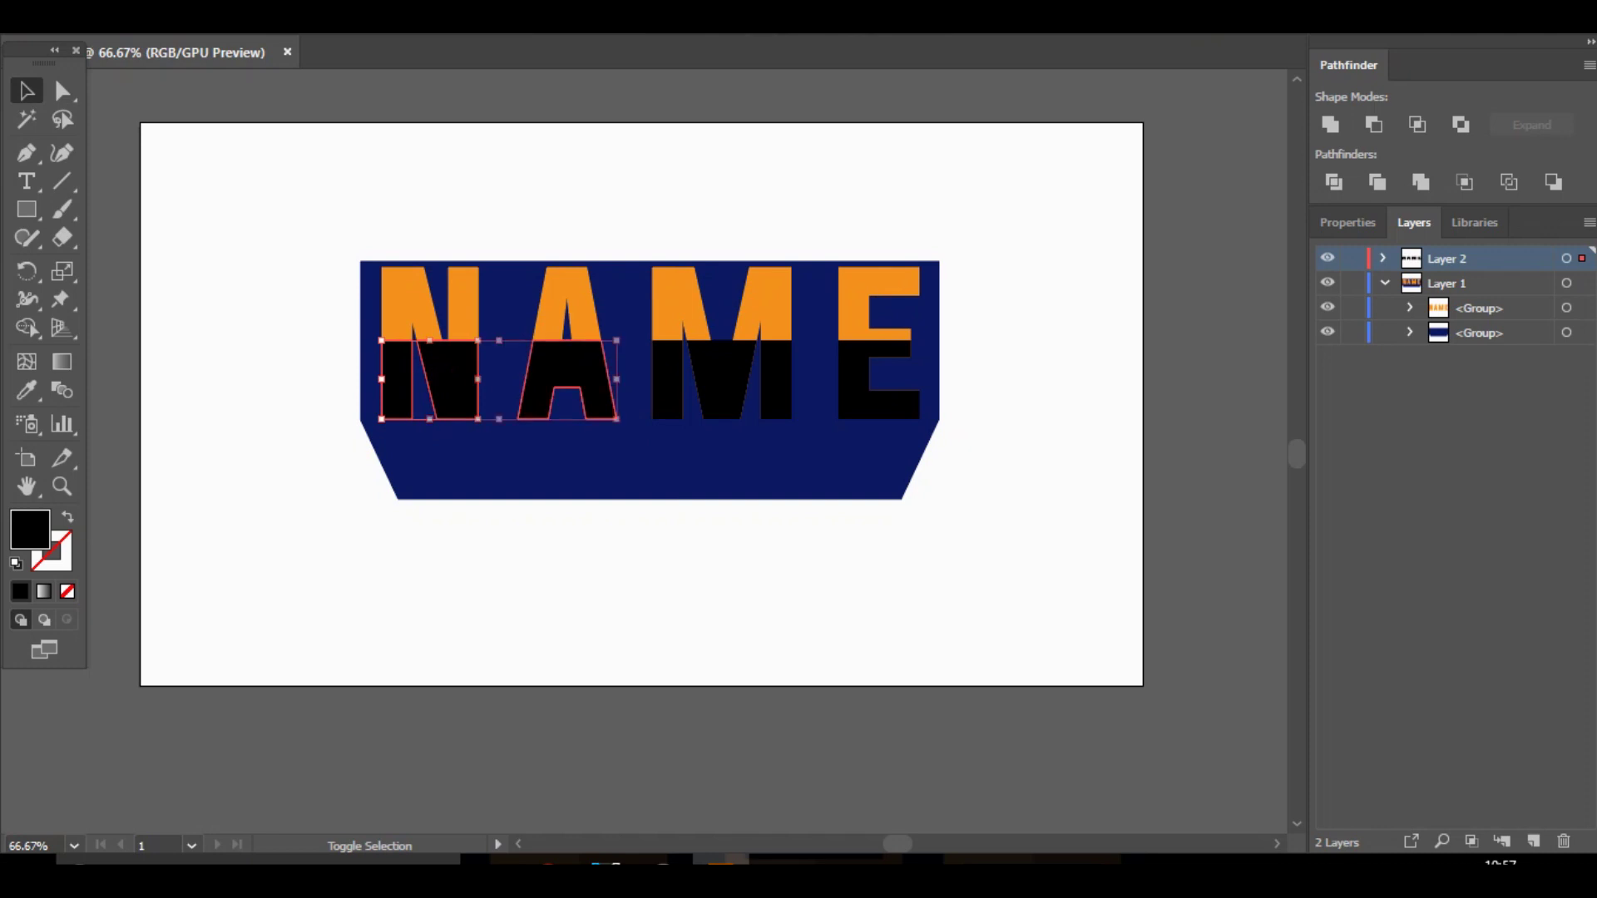
{"action": "left_click", "coordinate": [669, 379], "text": "shift"}
{"action": "left_click", "coordinate": [722, 380], "text": "shift"}
{"action": "left_click", "coordinate": [775, 380], "text": "shift"}
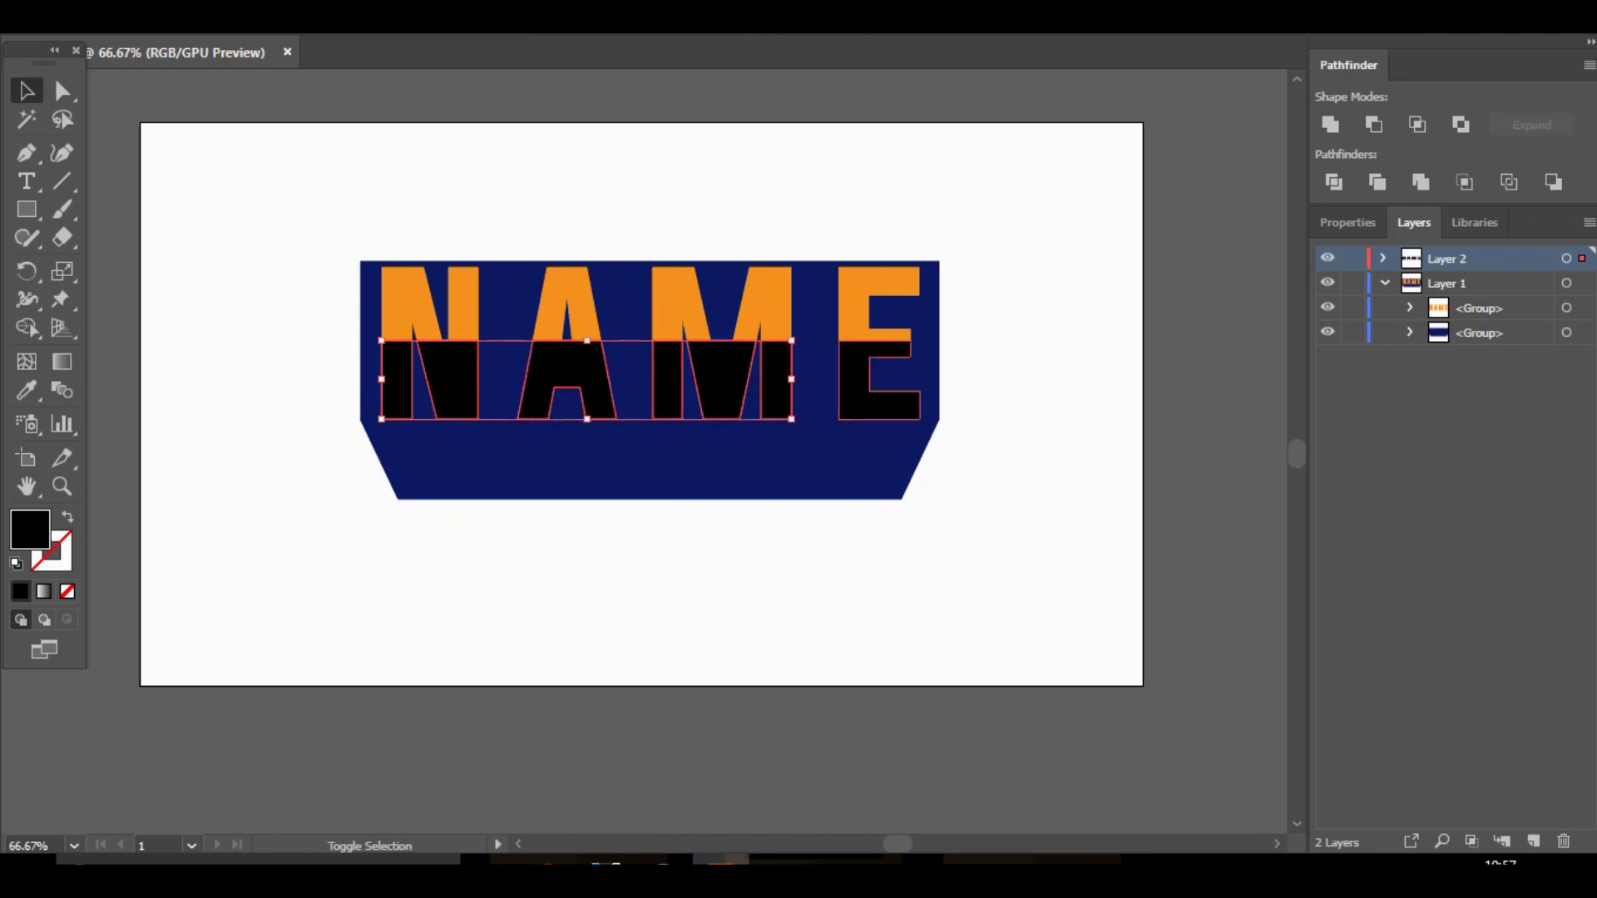
{"action": "left_click", "coordinate": [853, 378], "text": "shift"}
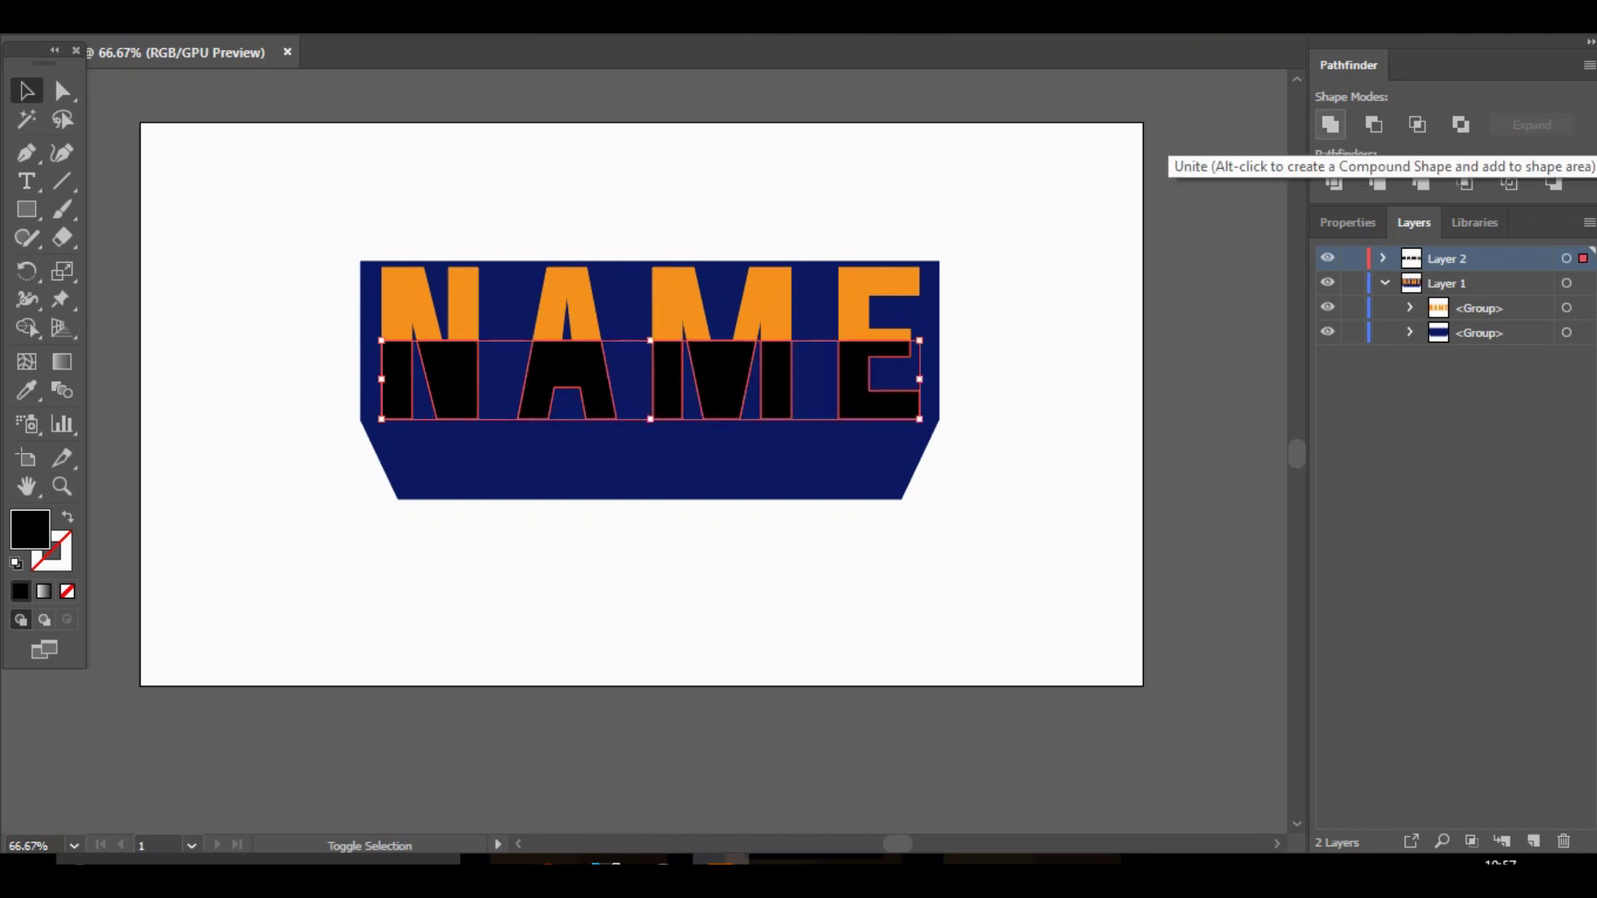
{"action": "left_click", "coordinate": [1330, 125]}
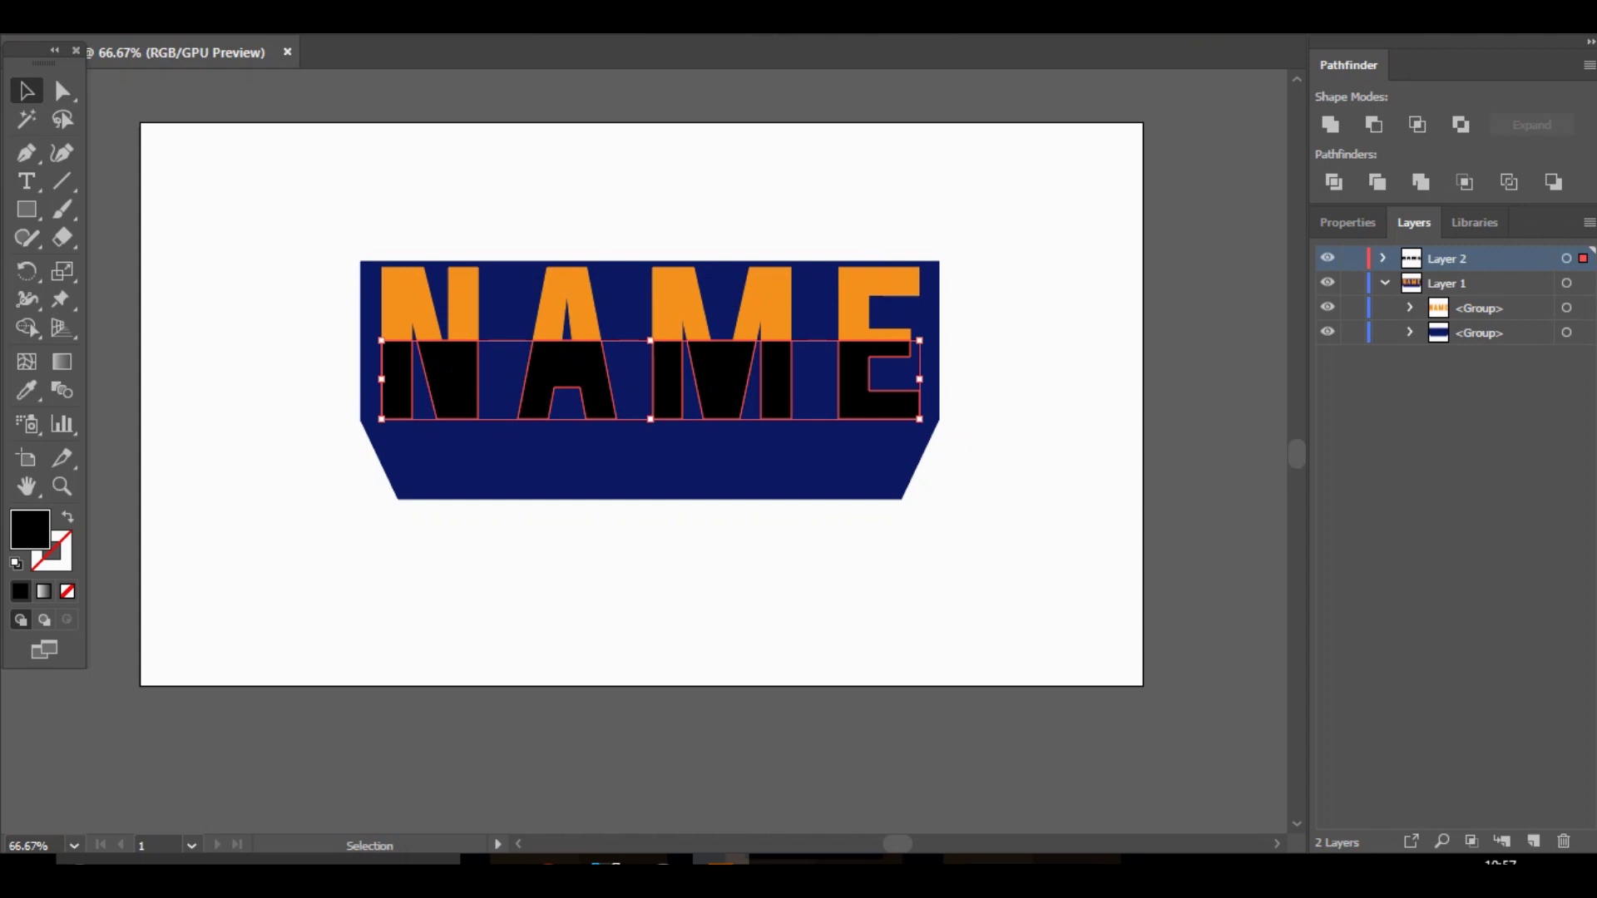
Fill the united lower halves of the letters with white and set their opacity to 22%.
{"action": "left_click", "coordinate": [1348, 222]}
{"action": "left_click", "coordinate": [1475, 548]}
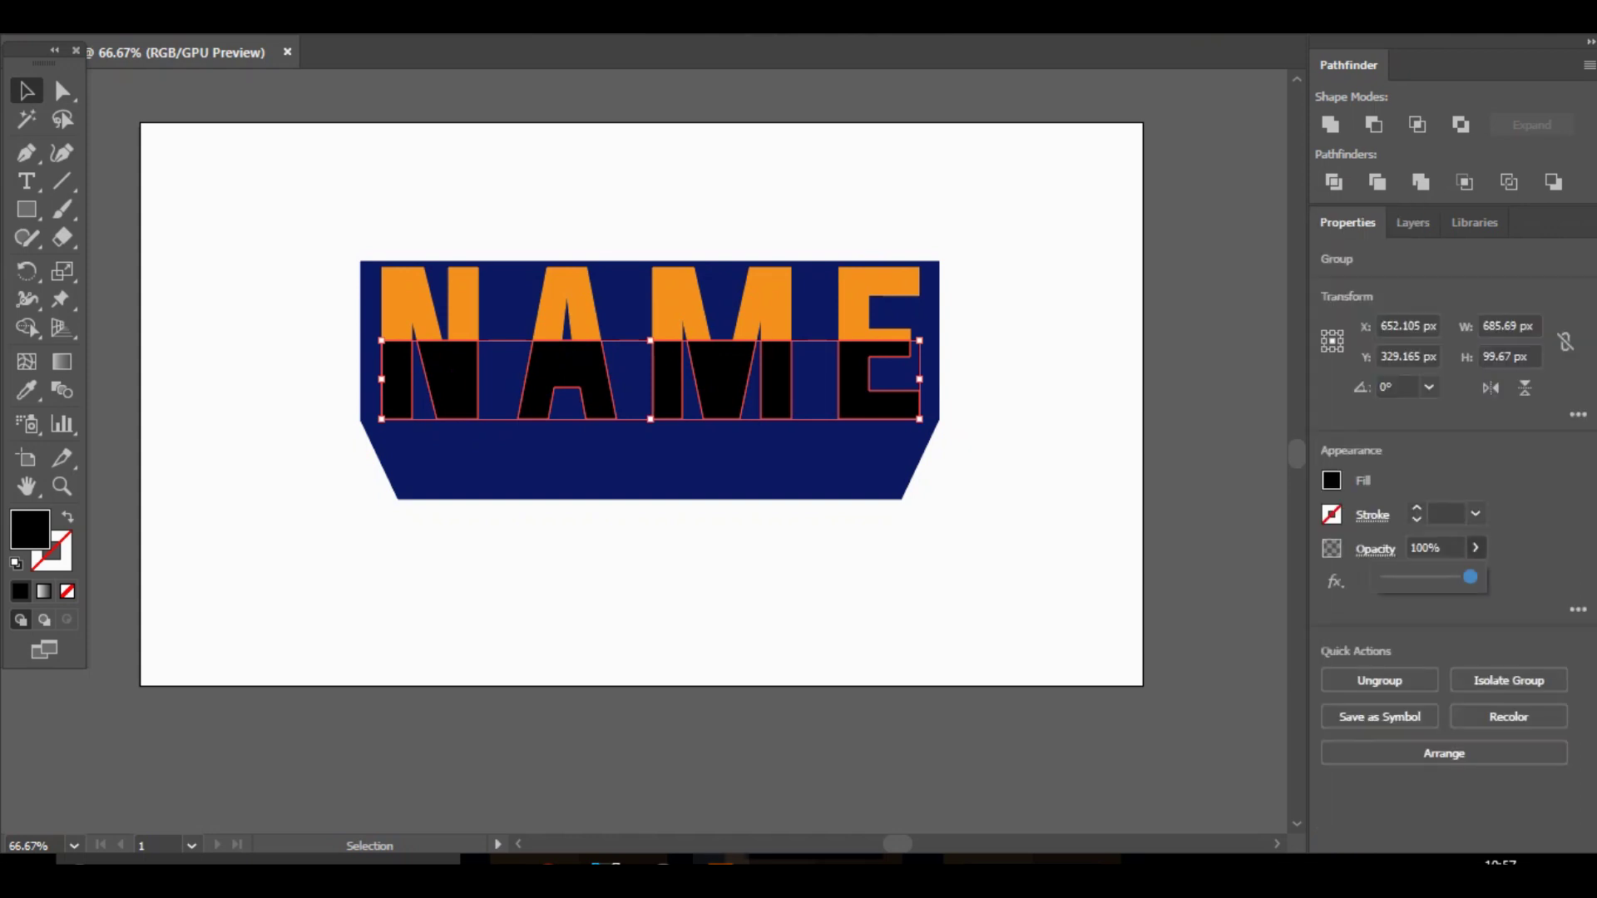
{"action": "mouse_move", "coordinate": [1469, 577]}
{"action": "left_mouse_down"}
{"action": "mouse_move", "coordinate": [1402, 576]}
{"action": "mouse_move", "coordinate": [1426, 577]}
{"action": "left_mouse_up"}
{"action": "left_click", "coordinate": [1475, 547]}
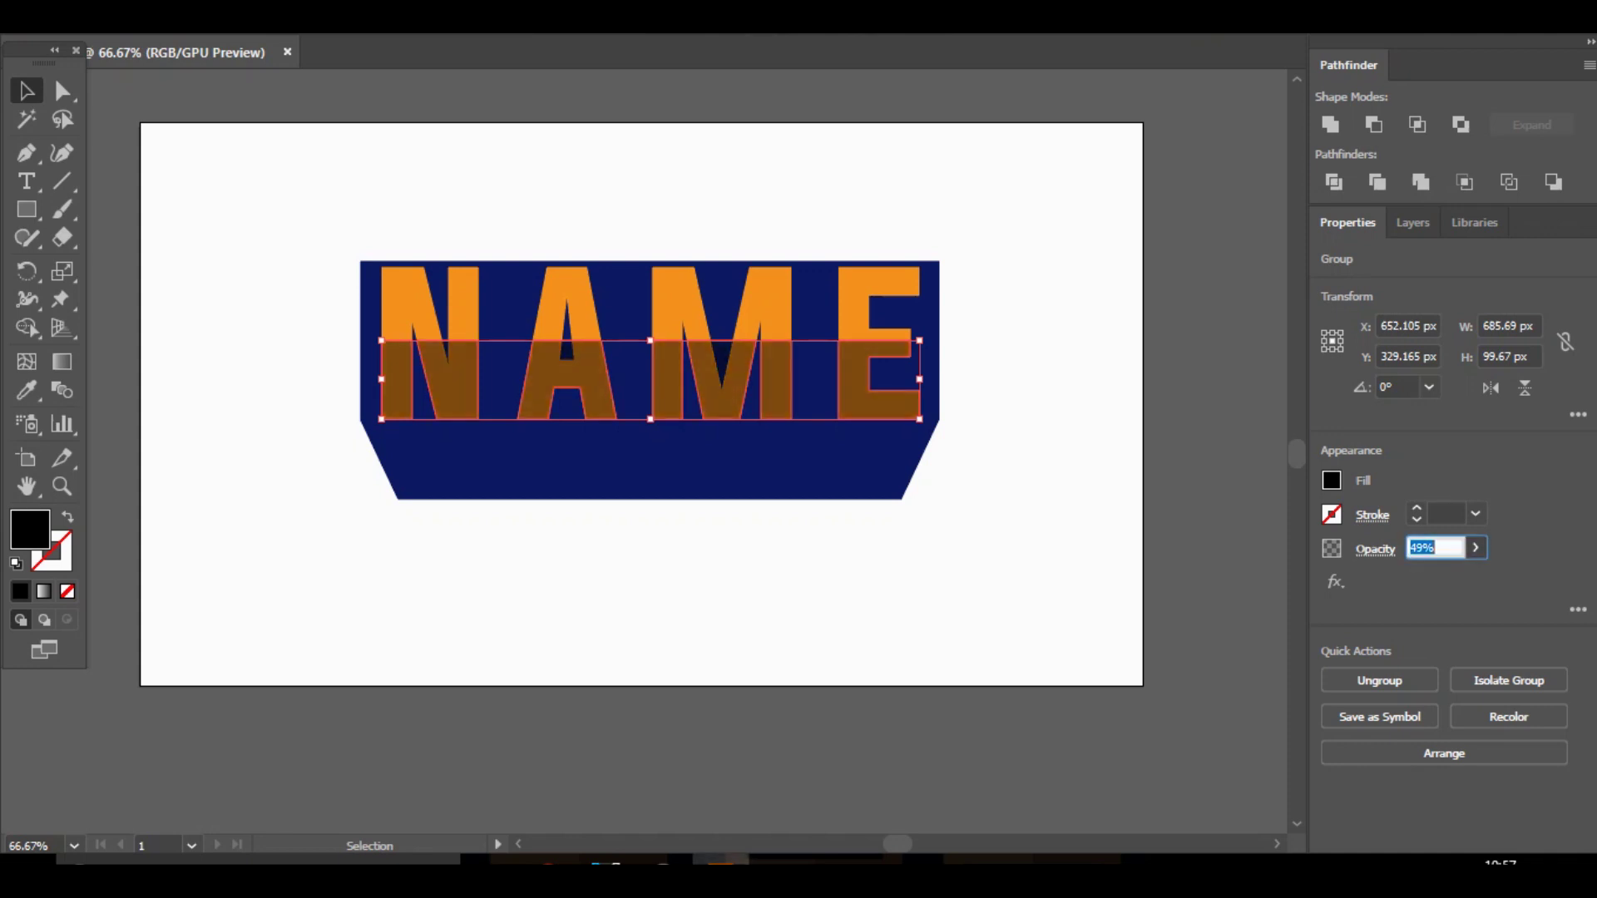
{"action": "double_click", "coordinate": [32, 530]}
{"action": "left_click_drag", "start_coordinate": [567, 396], "coordinate": [489, 275]}
{"action": "key", "text": "Return"}
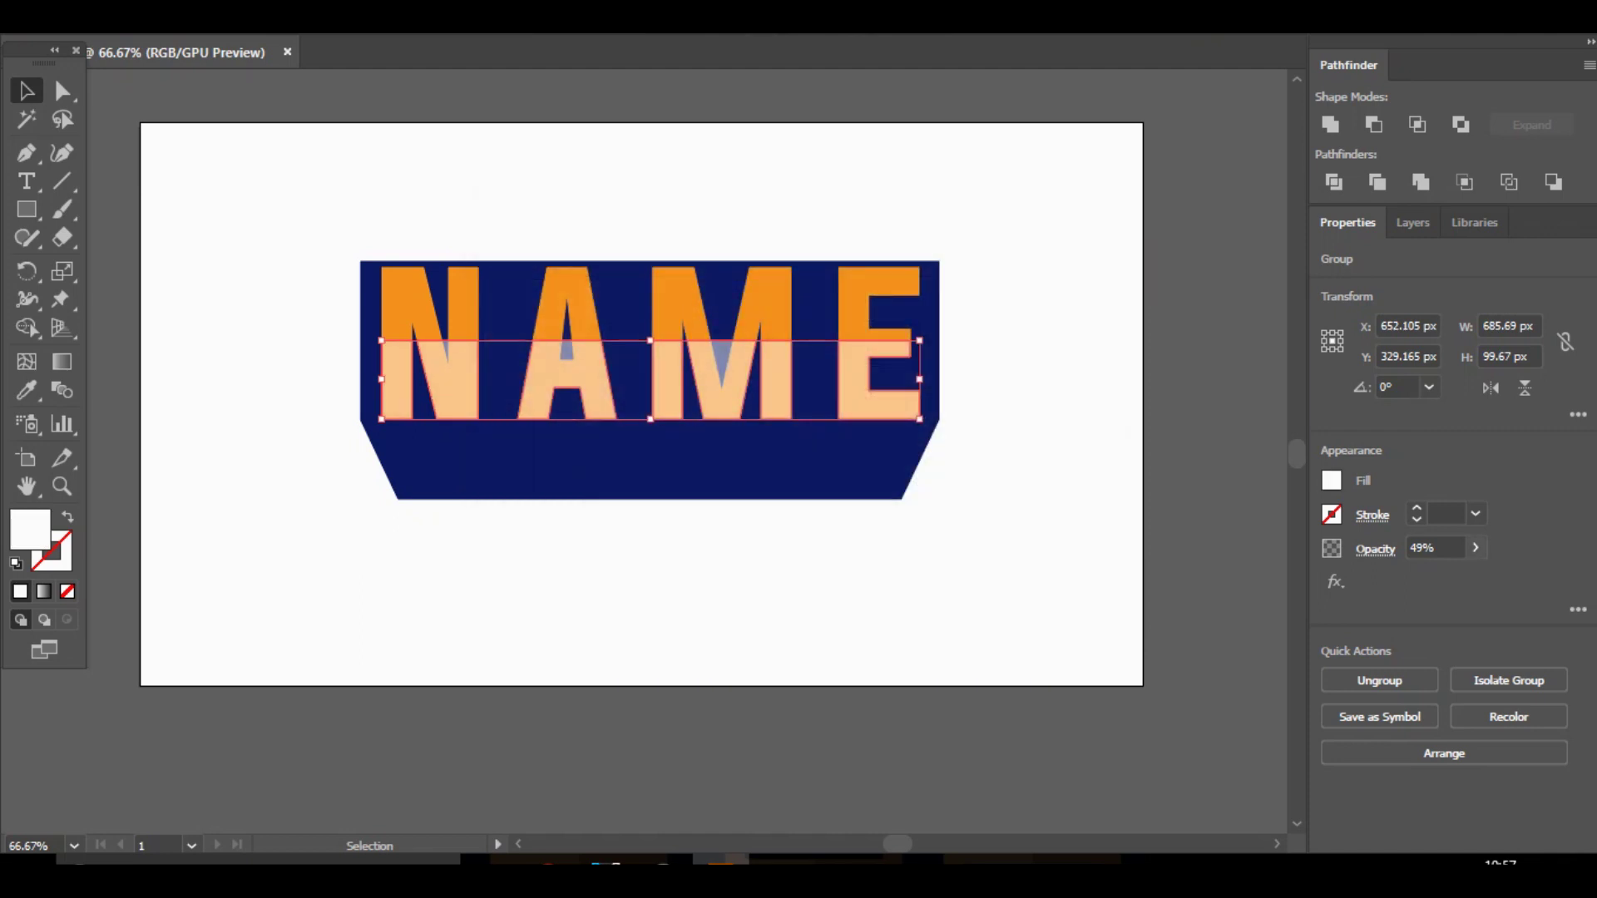
{"action": "left_click", "coordinate": [1474, 548]}
{"action": "left_click_drag", "start_coordinate": [1426, 576], "coordinate": [1404, 577]}
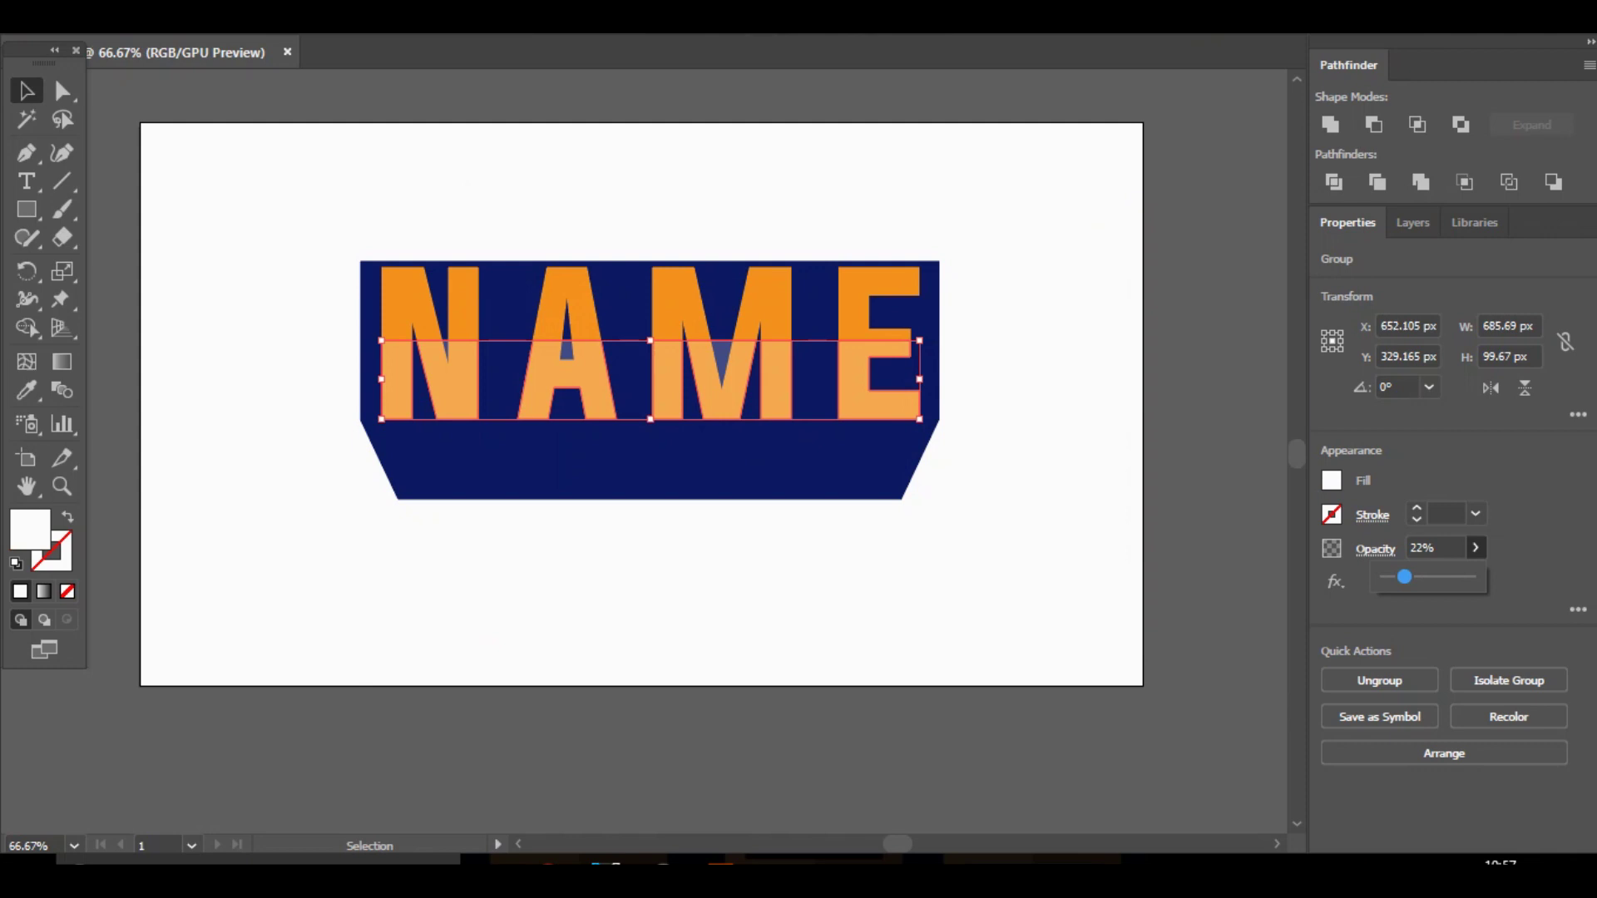
Remove the pale overlay from the gaps inside the N, A and M with Shape Builder, then deselect the lettering.
{"action": "left_click", "coordinate": [459, 310], "text": "shift"}
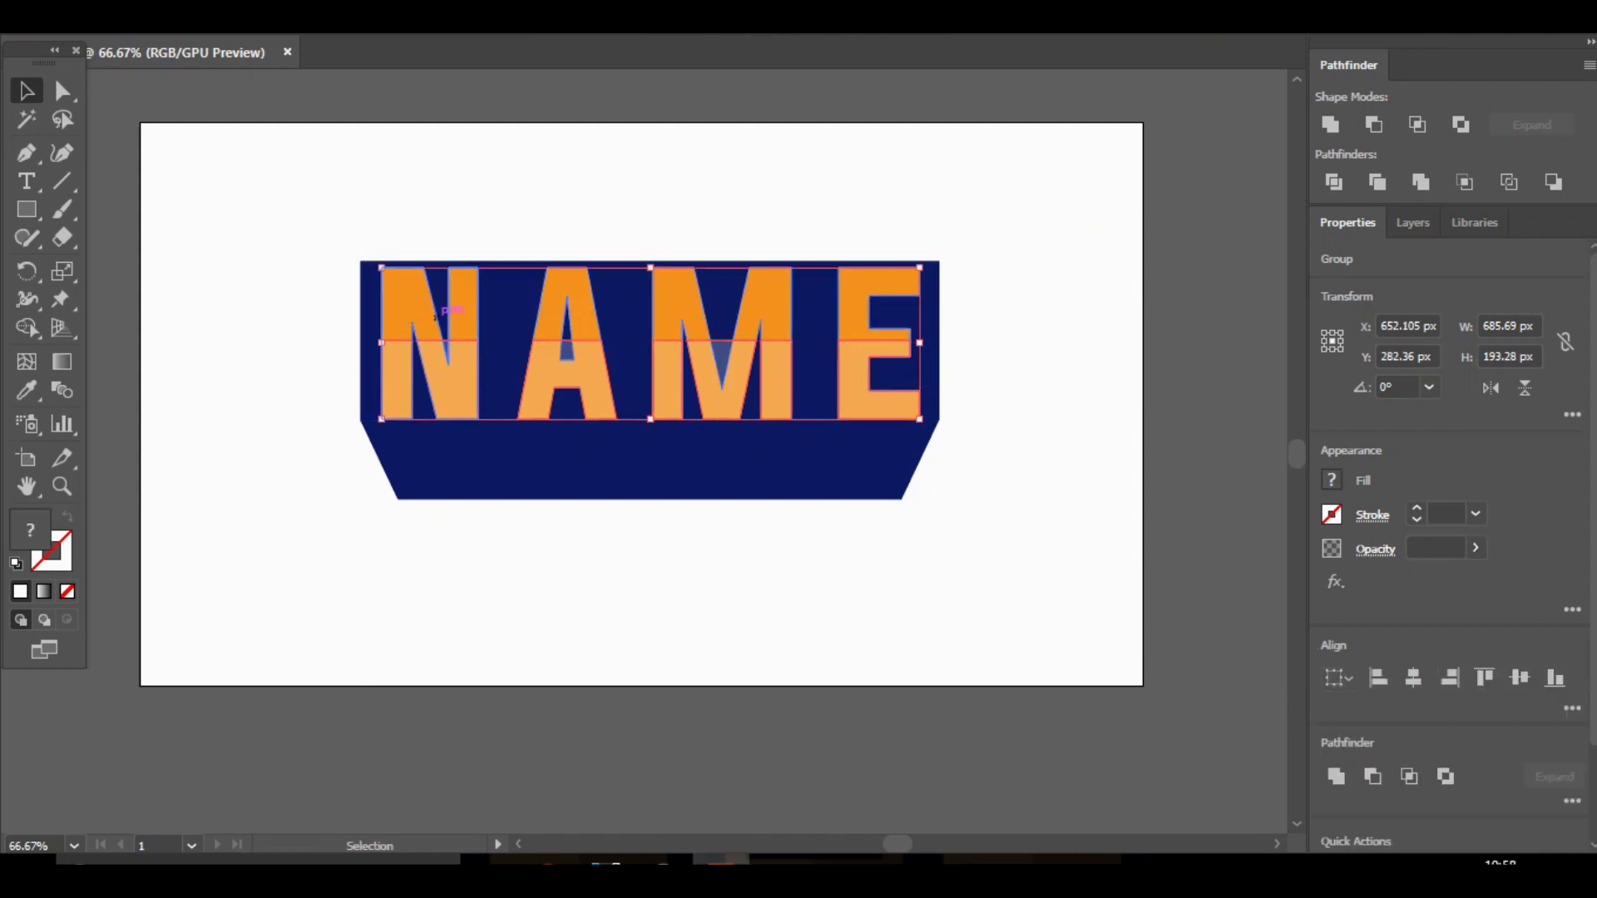
{"action": "key", "text": "ctrl+plus"}
{"action": "key", "text": "ctrl+plus"}
{"action": "key", "text": "v"}
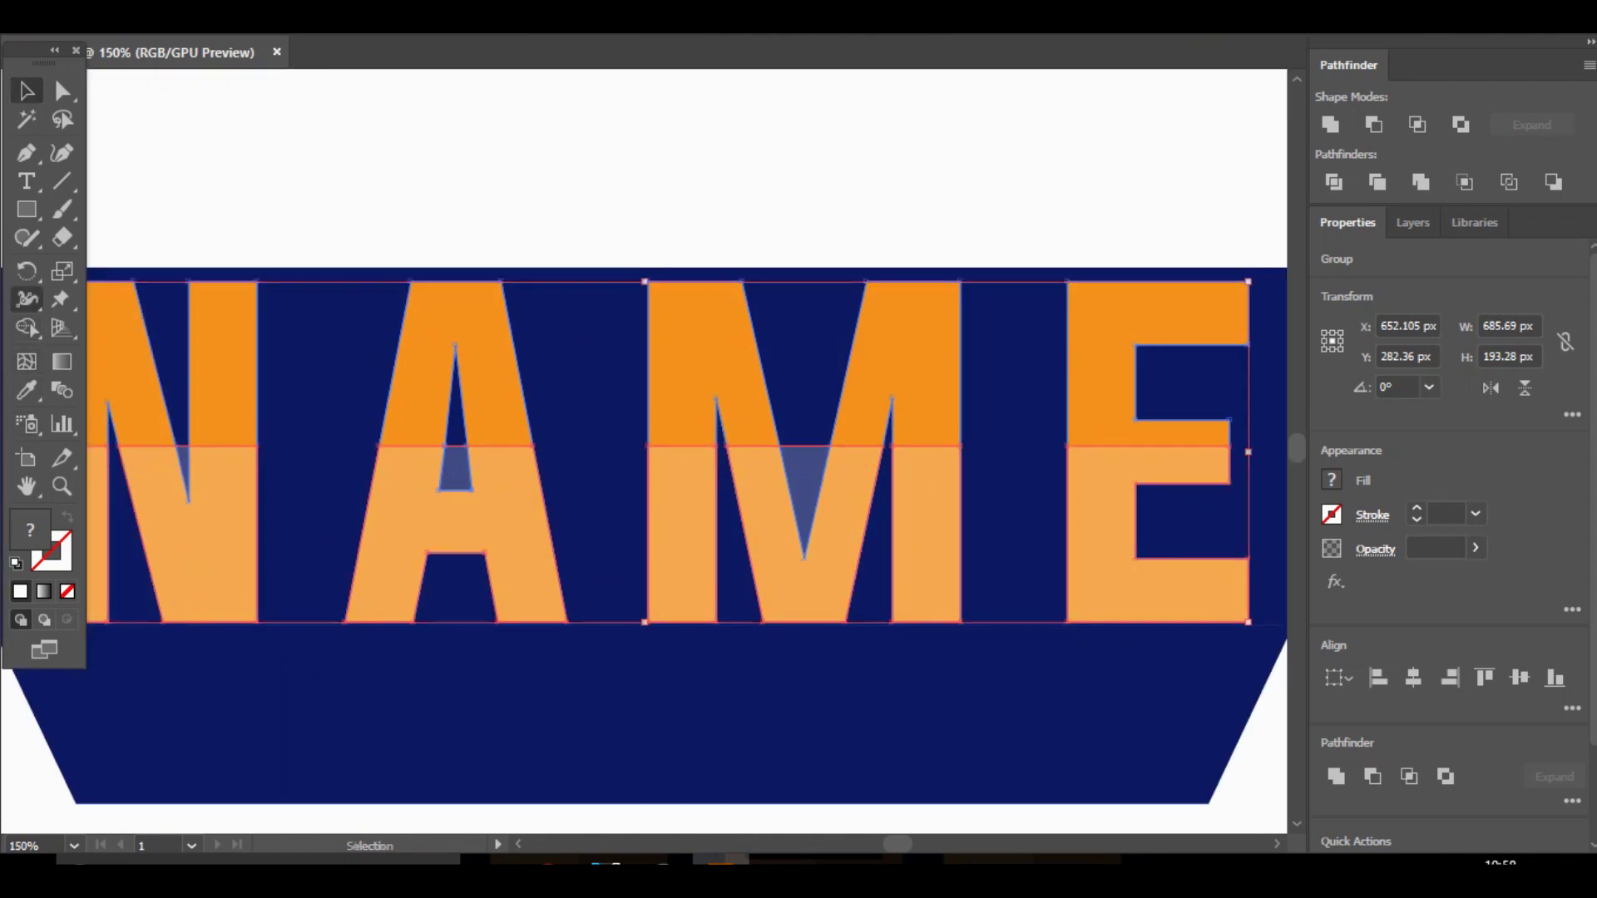
{"action": "left_click", "coordinate": [28, 327]}
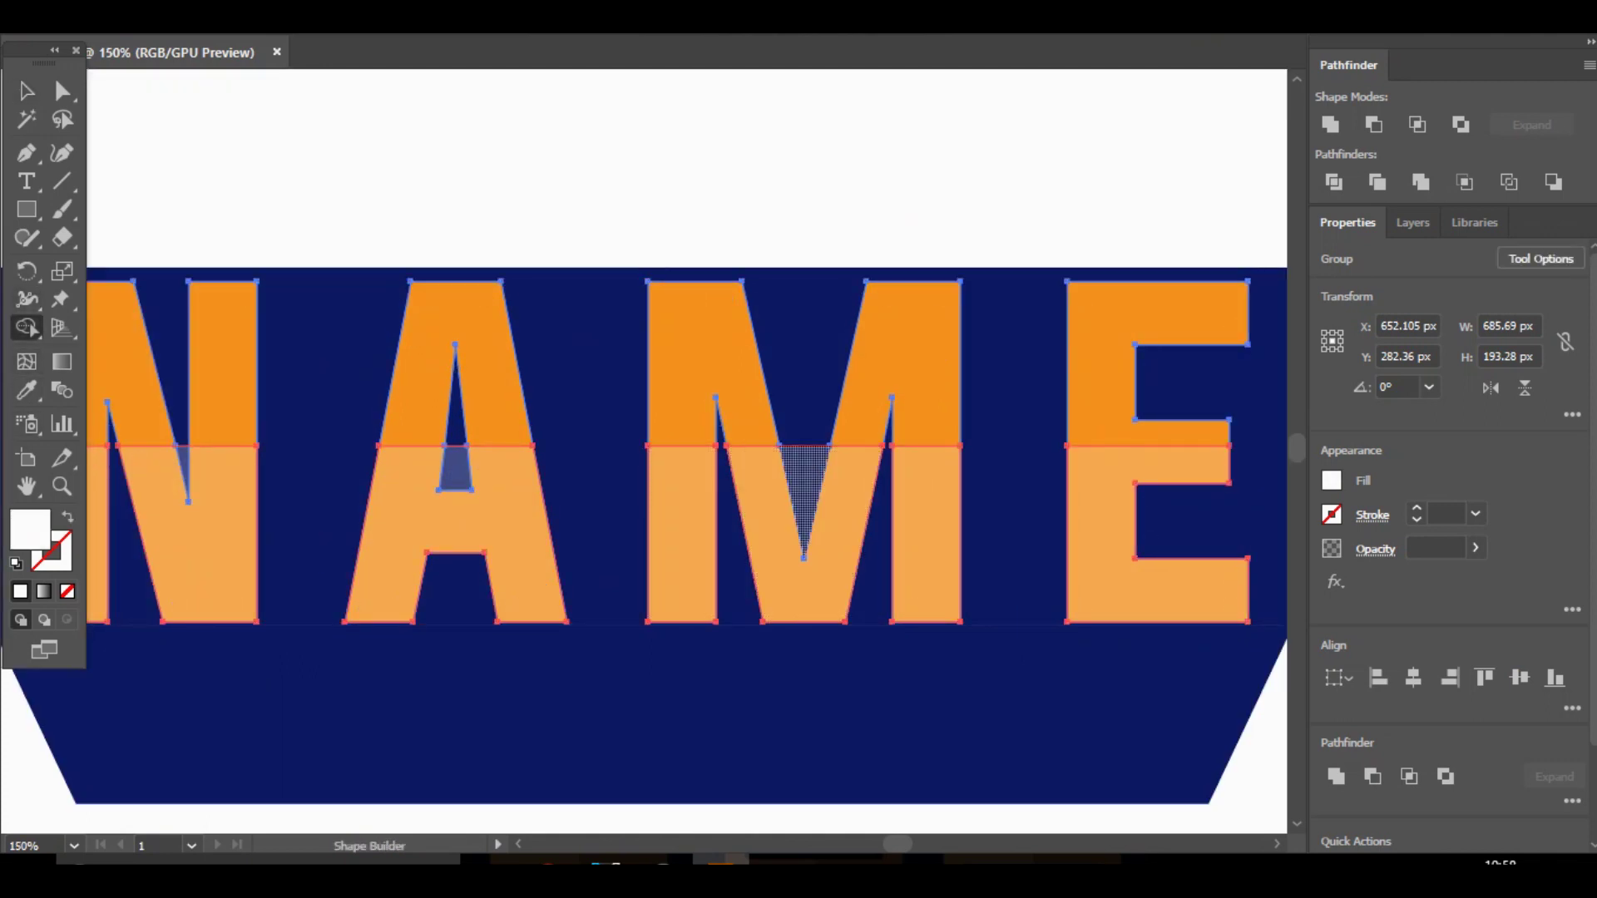
{"action": "left_click", "coordinate": [804, 484], "text": "alt"}
{"action": "left_click", "coordinate": [456, 467], "text": "alt"}
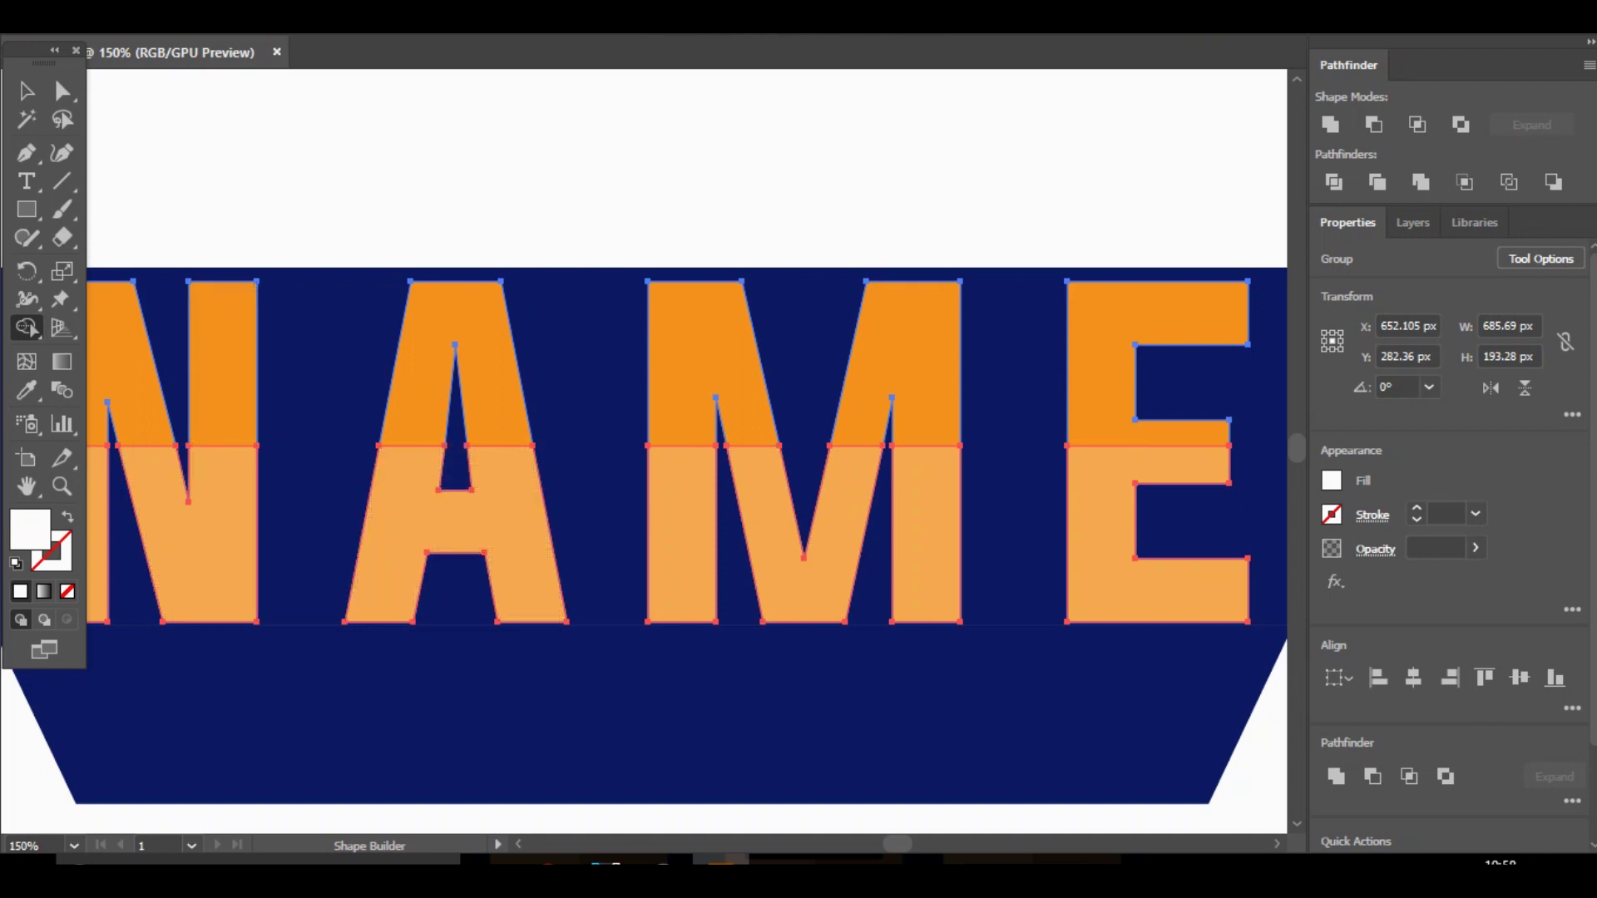
{"action": "scroll", "coordinate": [645, 449], "scroll_direction": "left", "scroll_amount": 4}
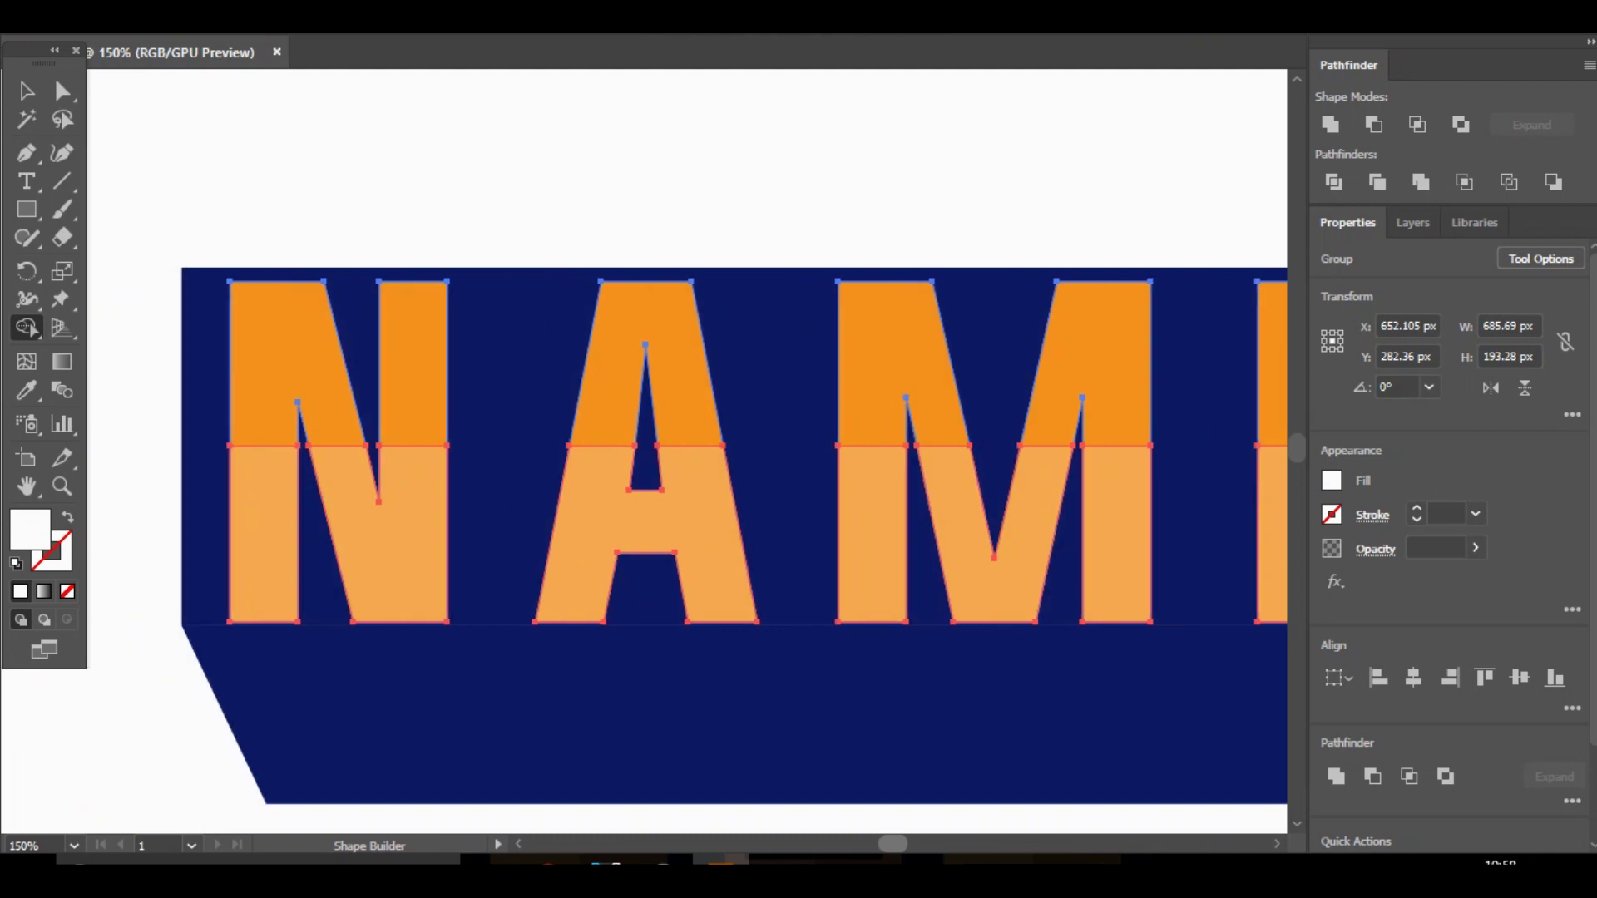
{"action": "scroll", "coordinate": [686, 449], "scroll_direction": "right", "scroll_amount": 5}
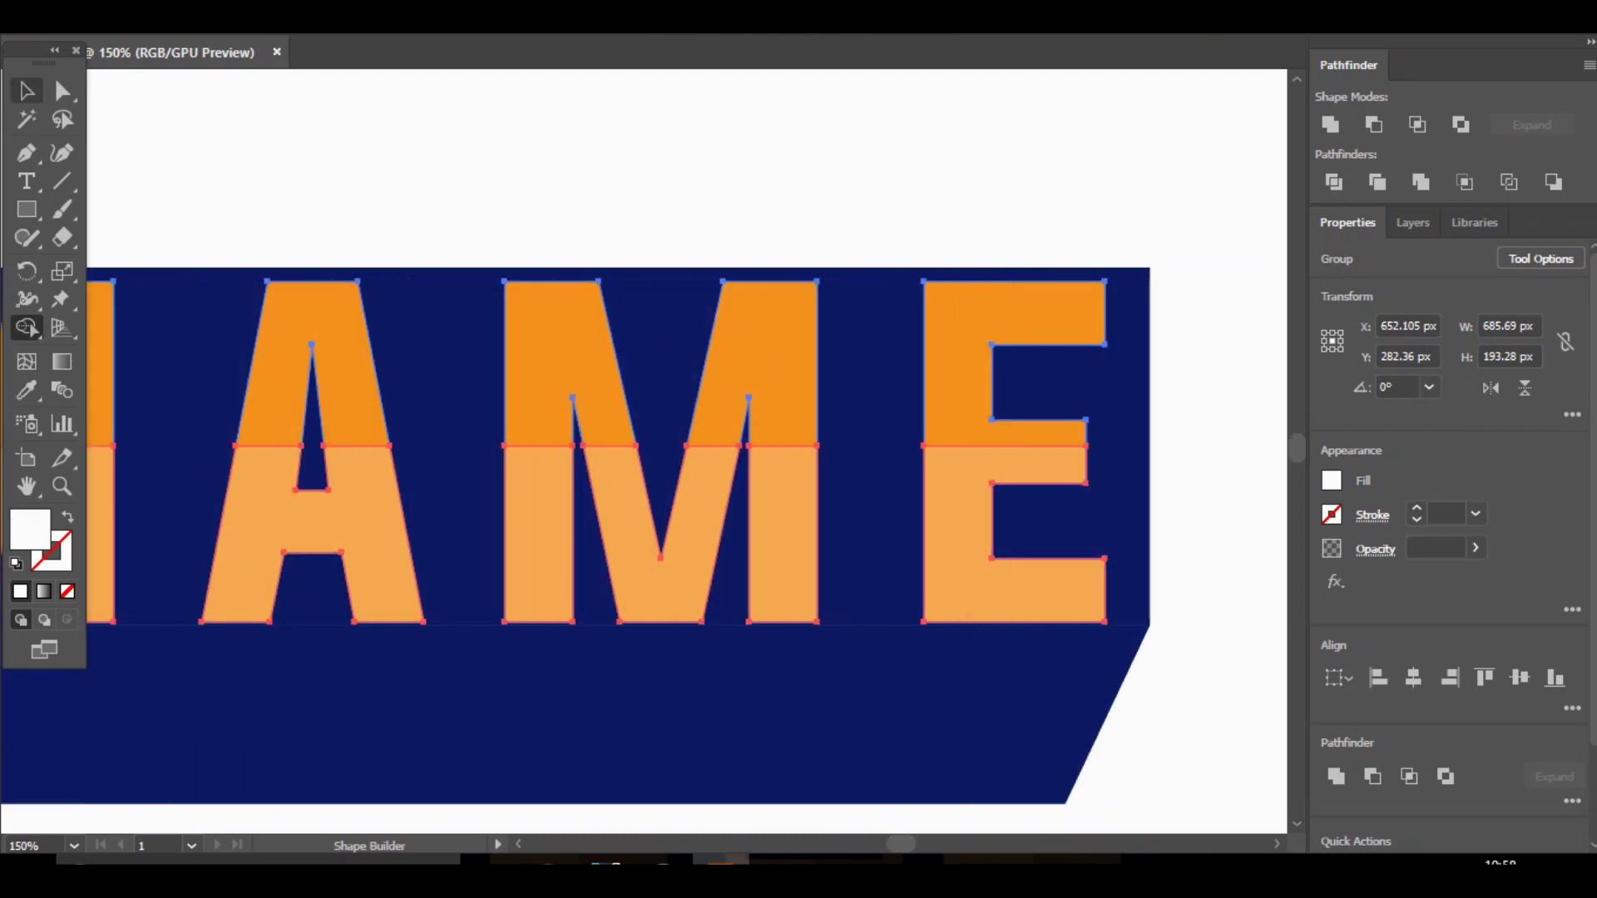
{"action": "key", "text": "v"}
{"action": "key", "text": "ctrl+shift+a"}
Fill the two tapered navy panels below the lettering with the darker blue 091444.
{"action": "key", "text": "ctrl+minus"}
{"action": "key", "text": "ctrl+minus"}
{"action": "key", "text": "ctrl+minus"}
{"action": "key", "text": "ctrl+plus"}
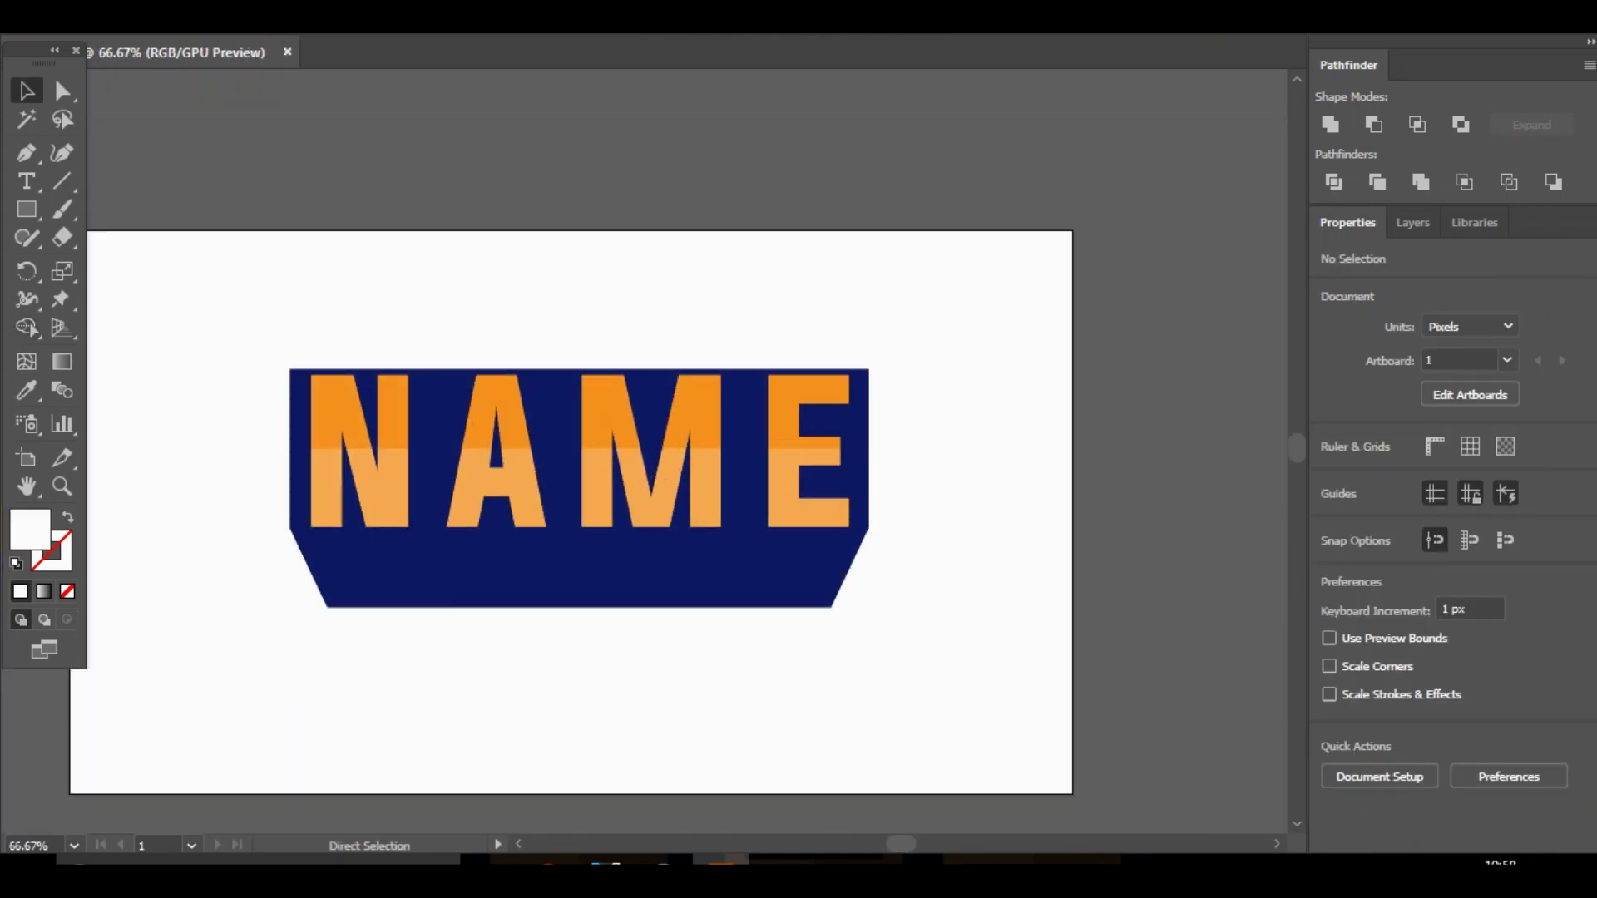
{"action": "right_click", "coordinate": [921, 824]}
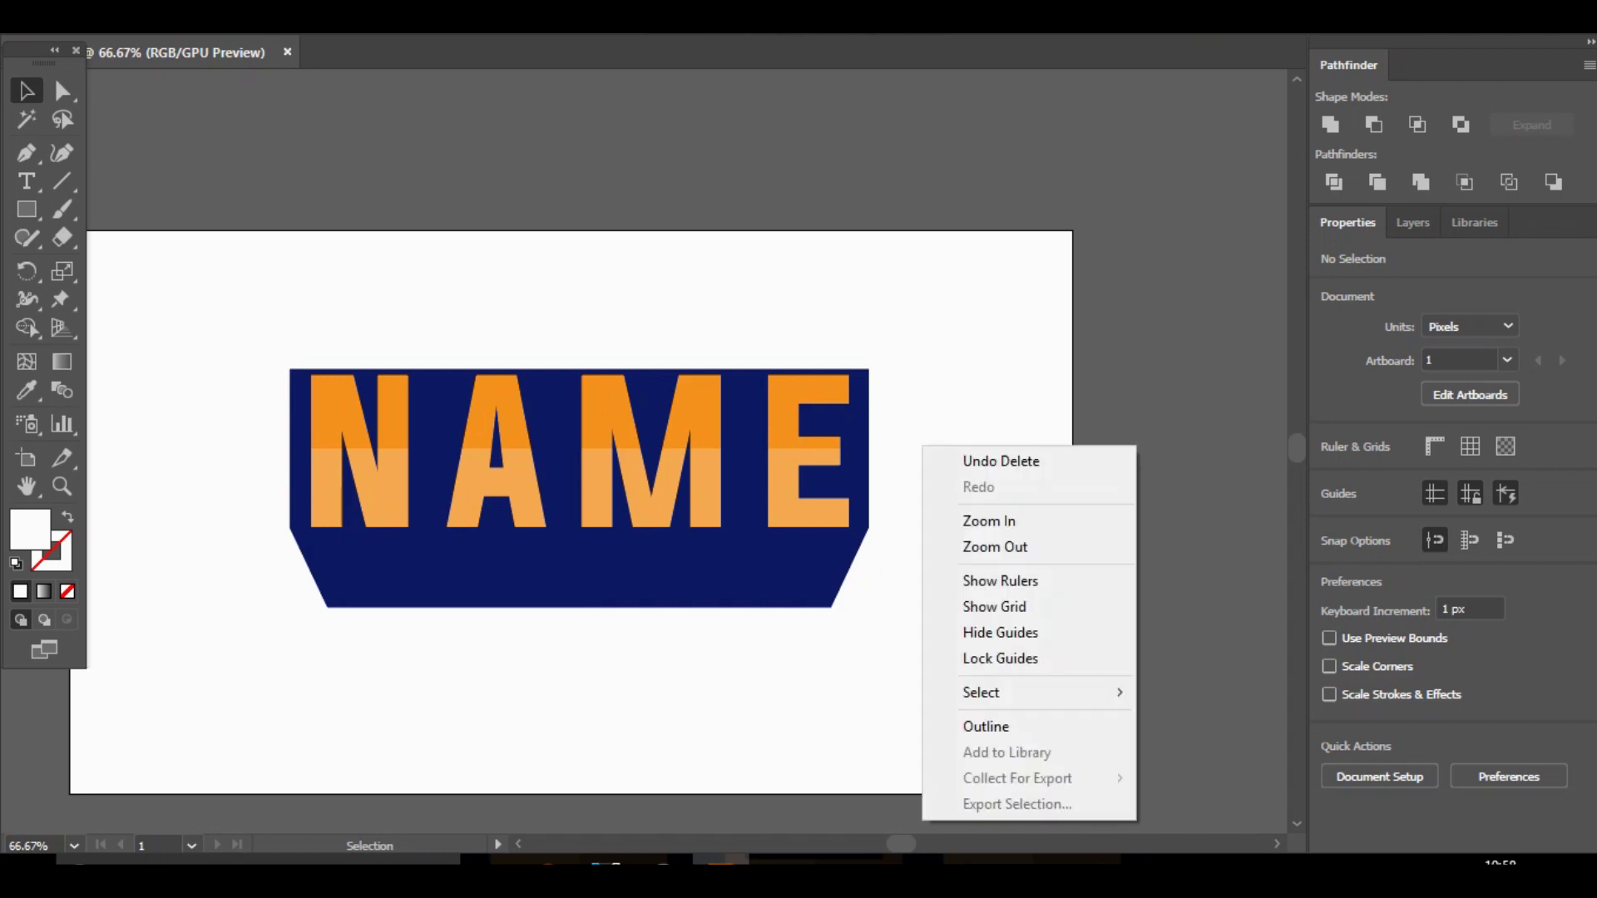
{"action": "left_click", "coordinate": [902, 844]}
{"action": "left_click_drag", "start_coordinate": [901, 844], "coordinate": [898, 844]}
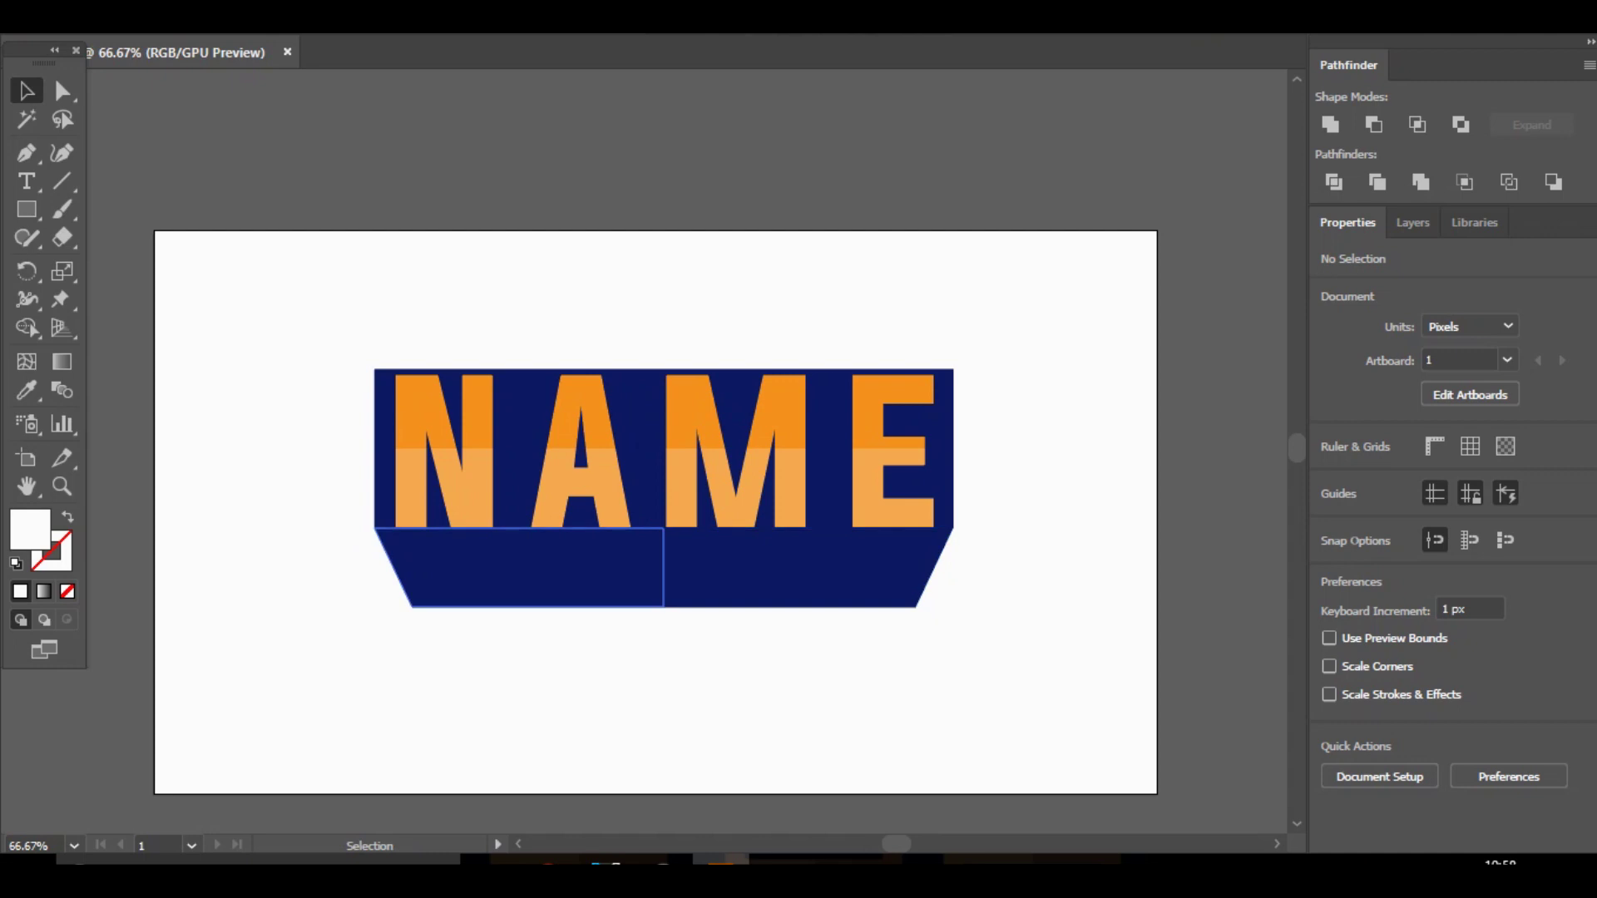
{"action": "left_click", "coordinate": [574, 567]}
{"action": "left_click", "coordinate": [62, 90]}
{"action": "left_click", "coordinate": [316, 599]}
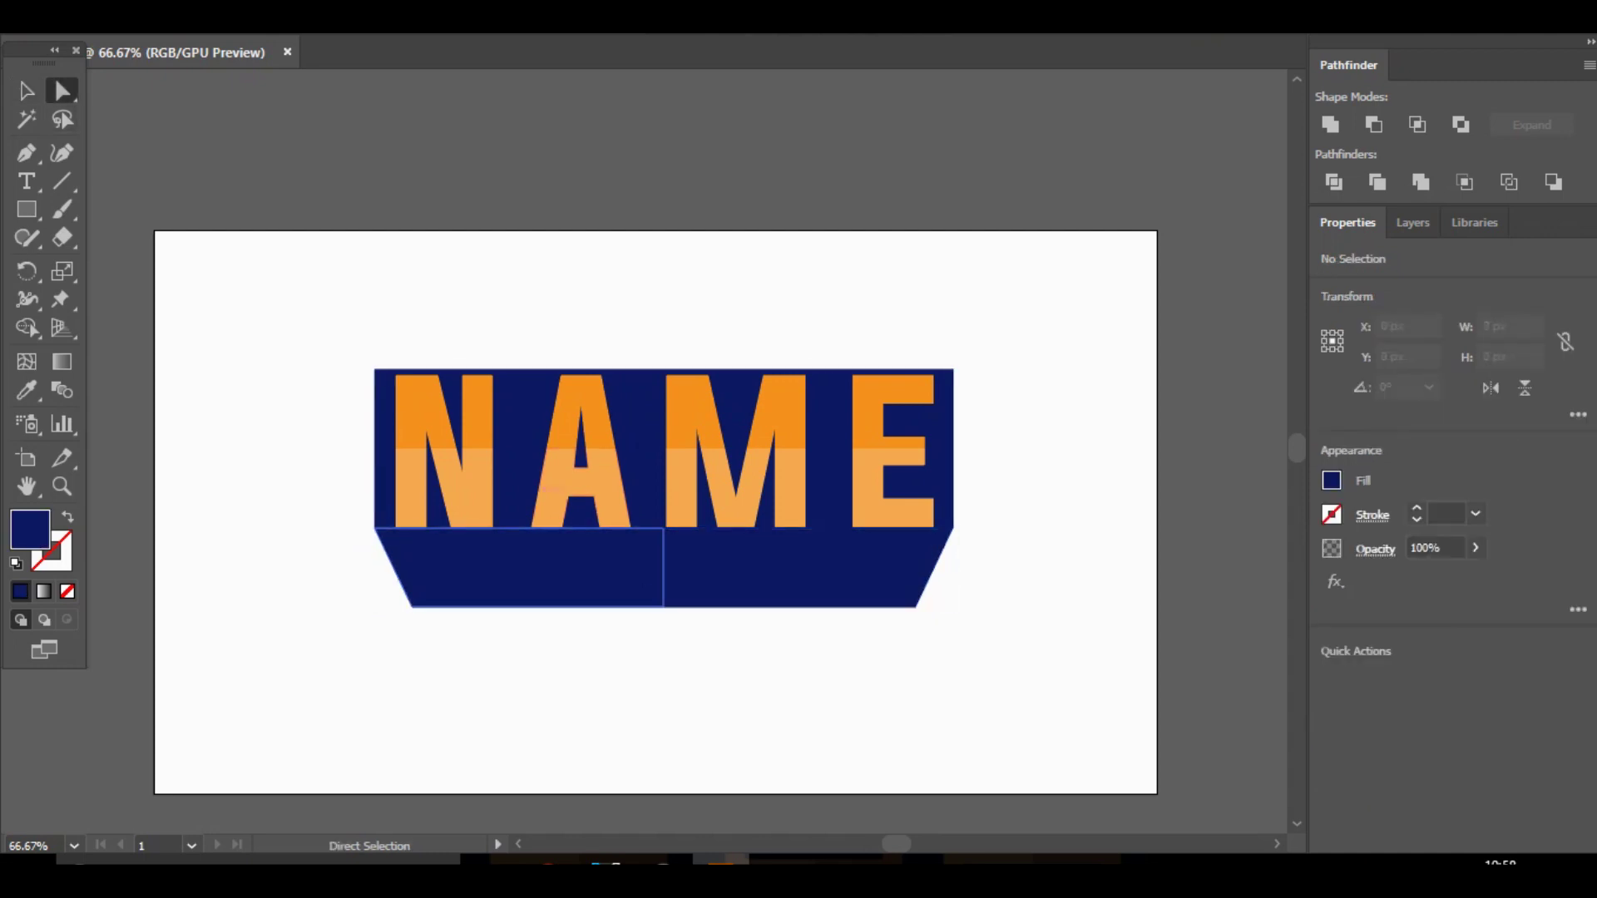
{"action": "left_click", "coordinate": [540, 568]}
{"action": "left_click", "coordinate": [773, 569], "text": "shift"}
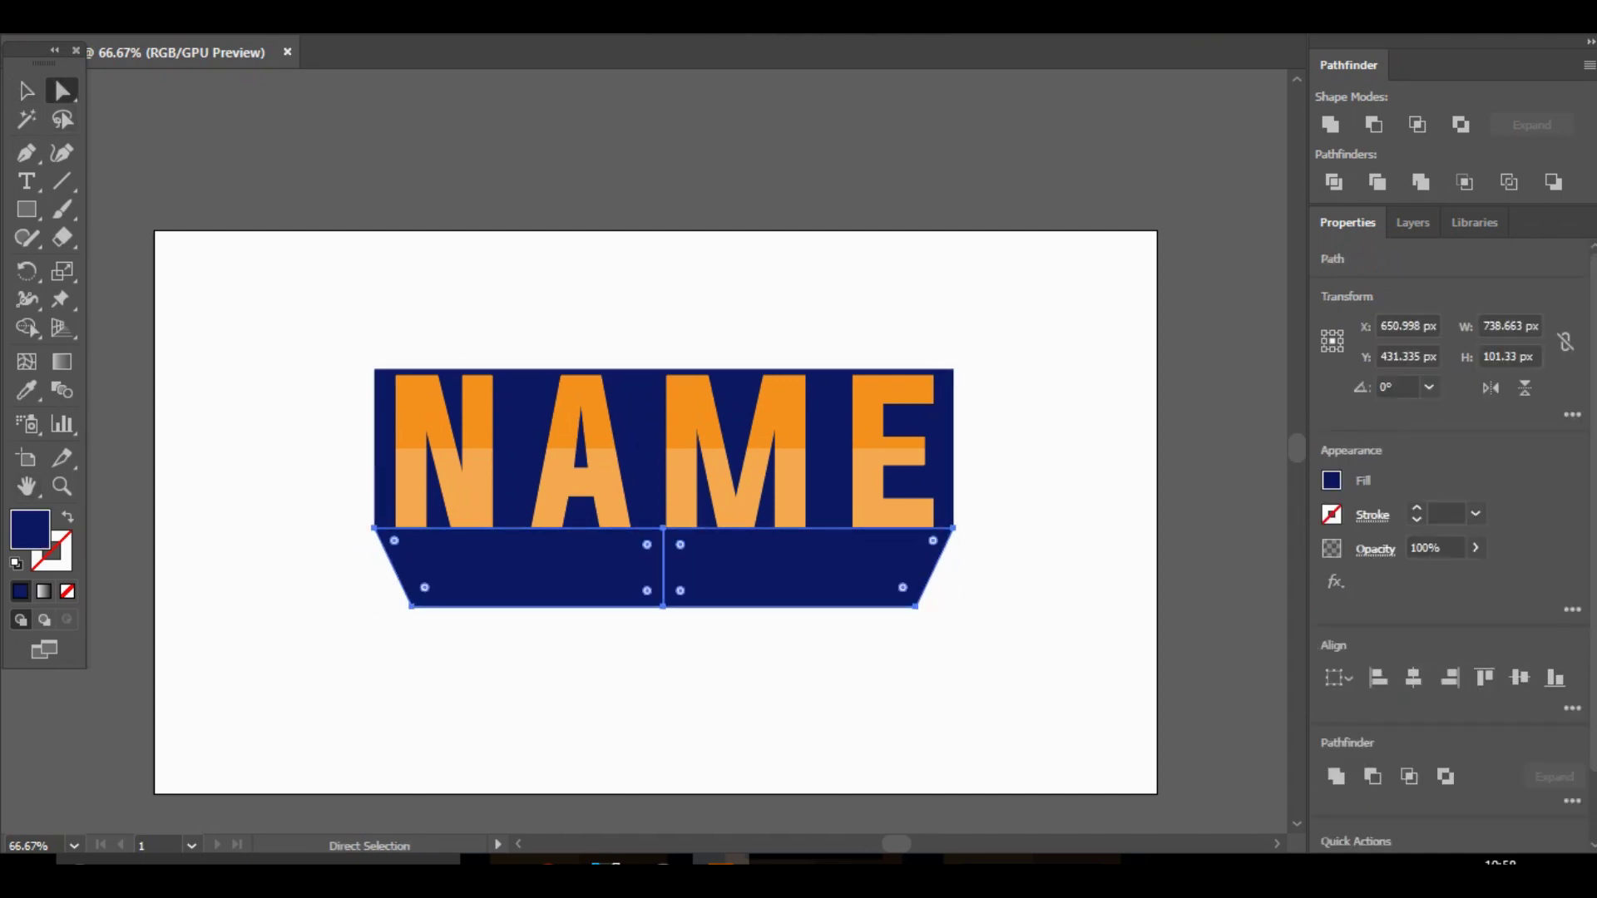
{"action": "double_click", "coordinate": [30, 529]}
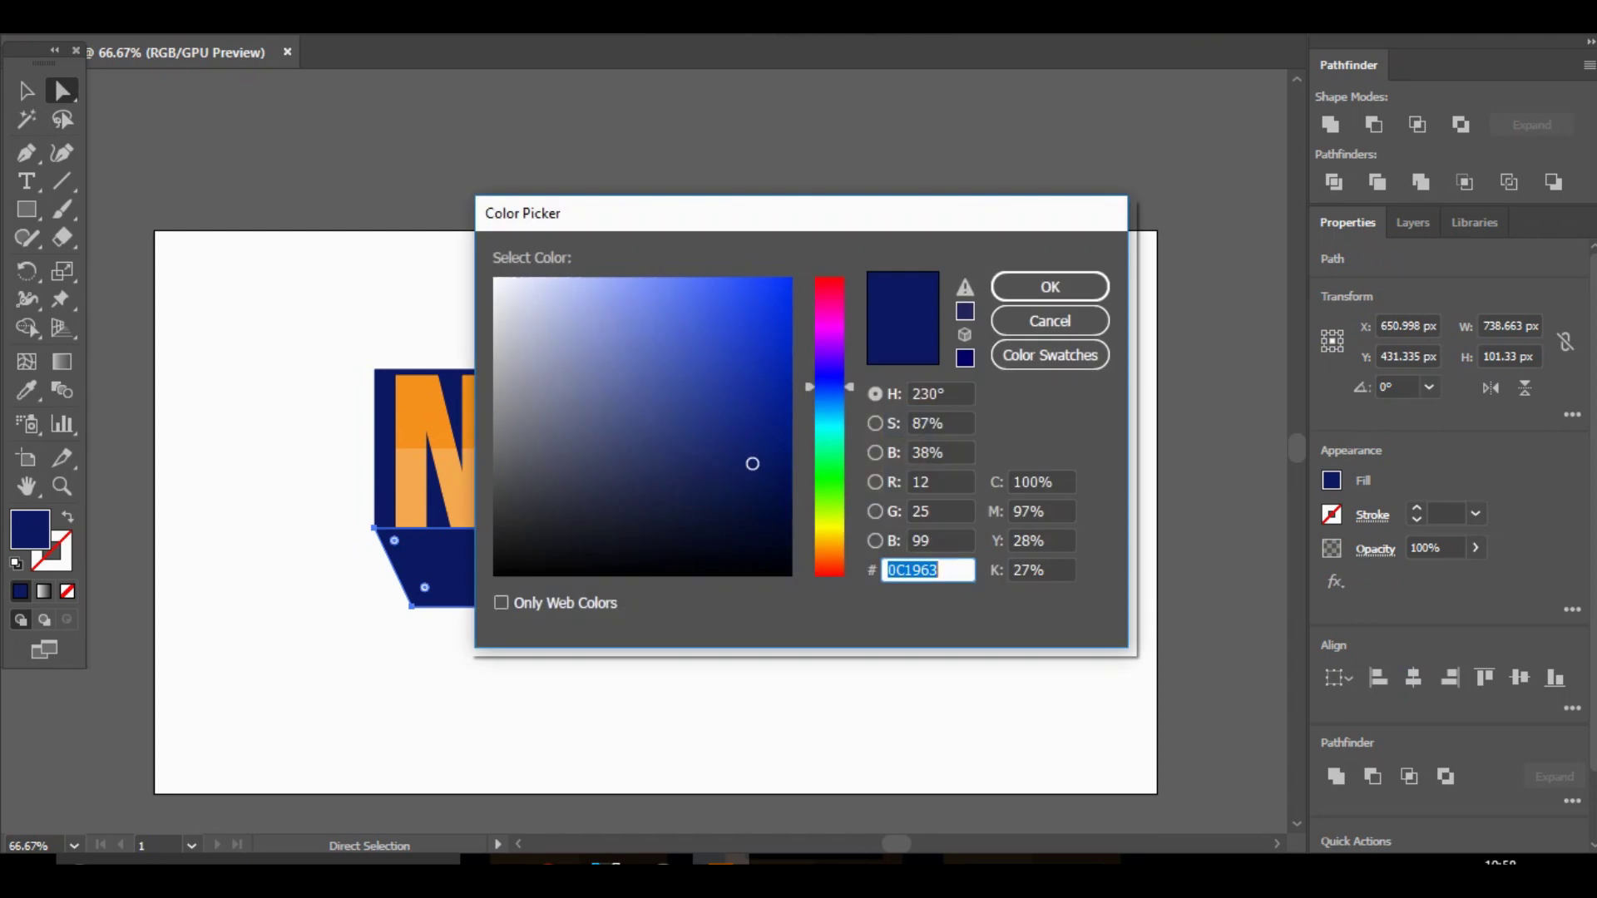
{"action": "type", "text": "091444"}
{"action": "key", "text": "Return"}
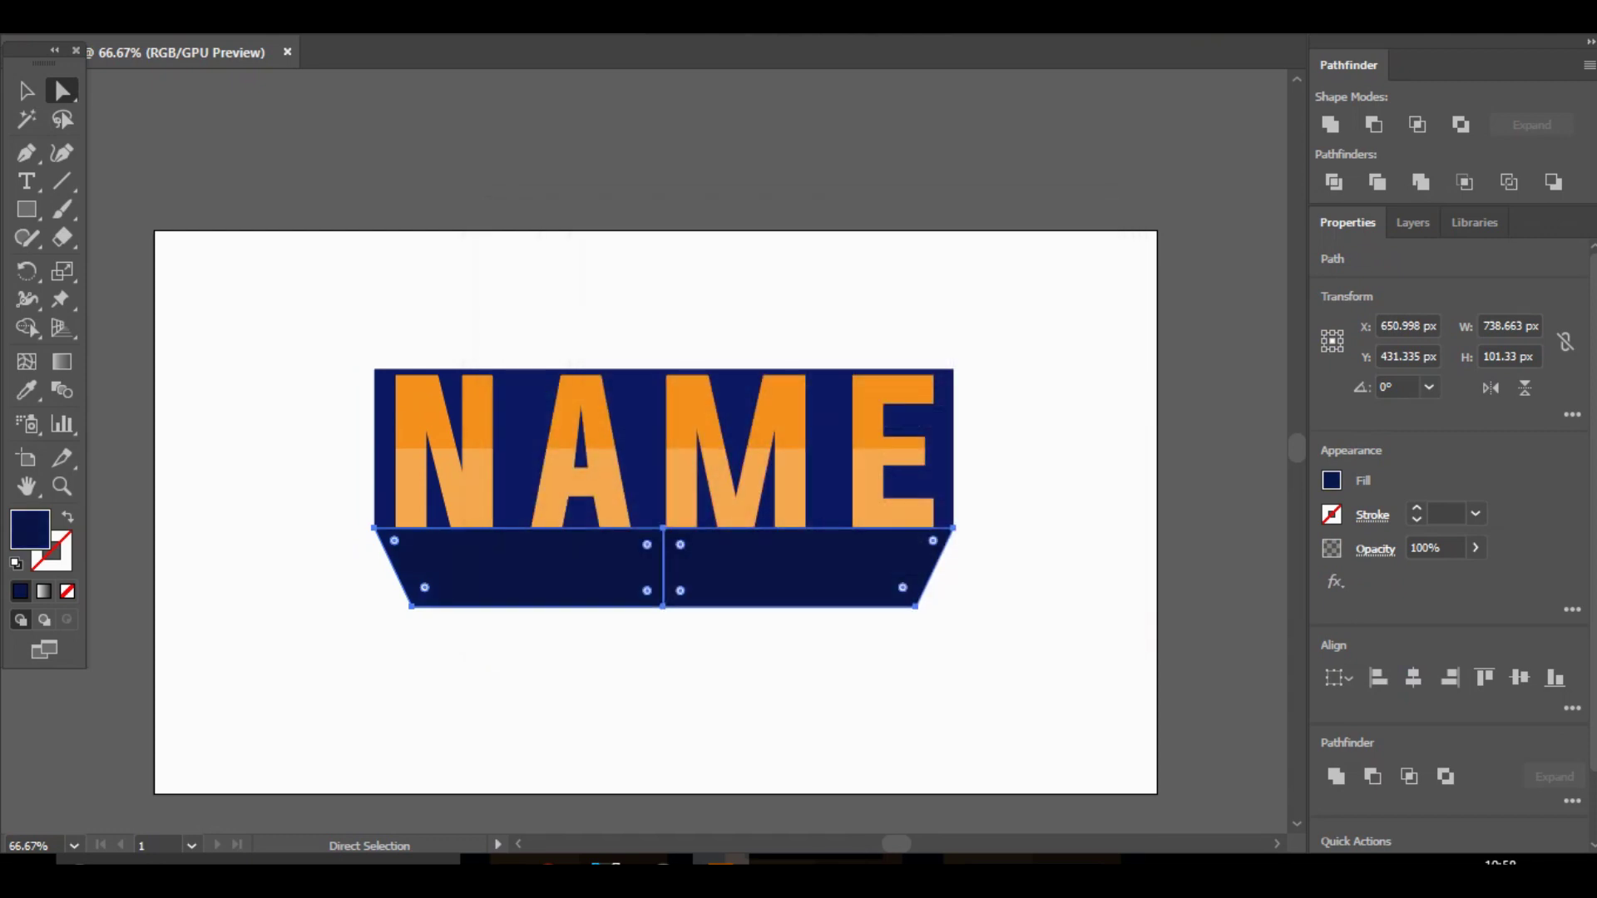
{"action": "key", "text": "v"}
{"action": "key", "text": "ctrl+shift+a"}
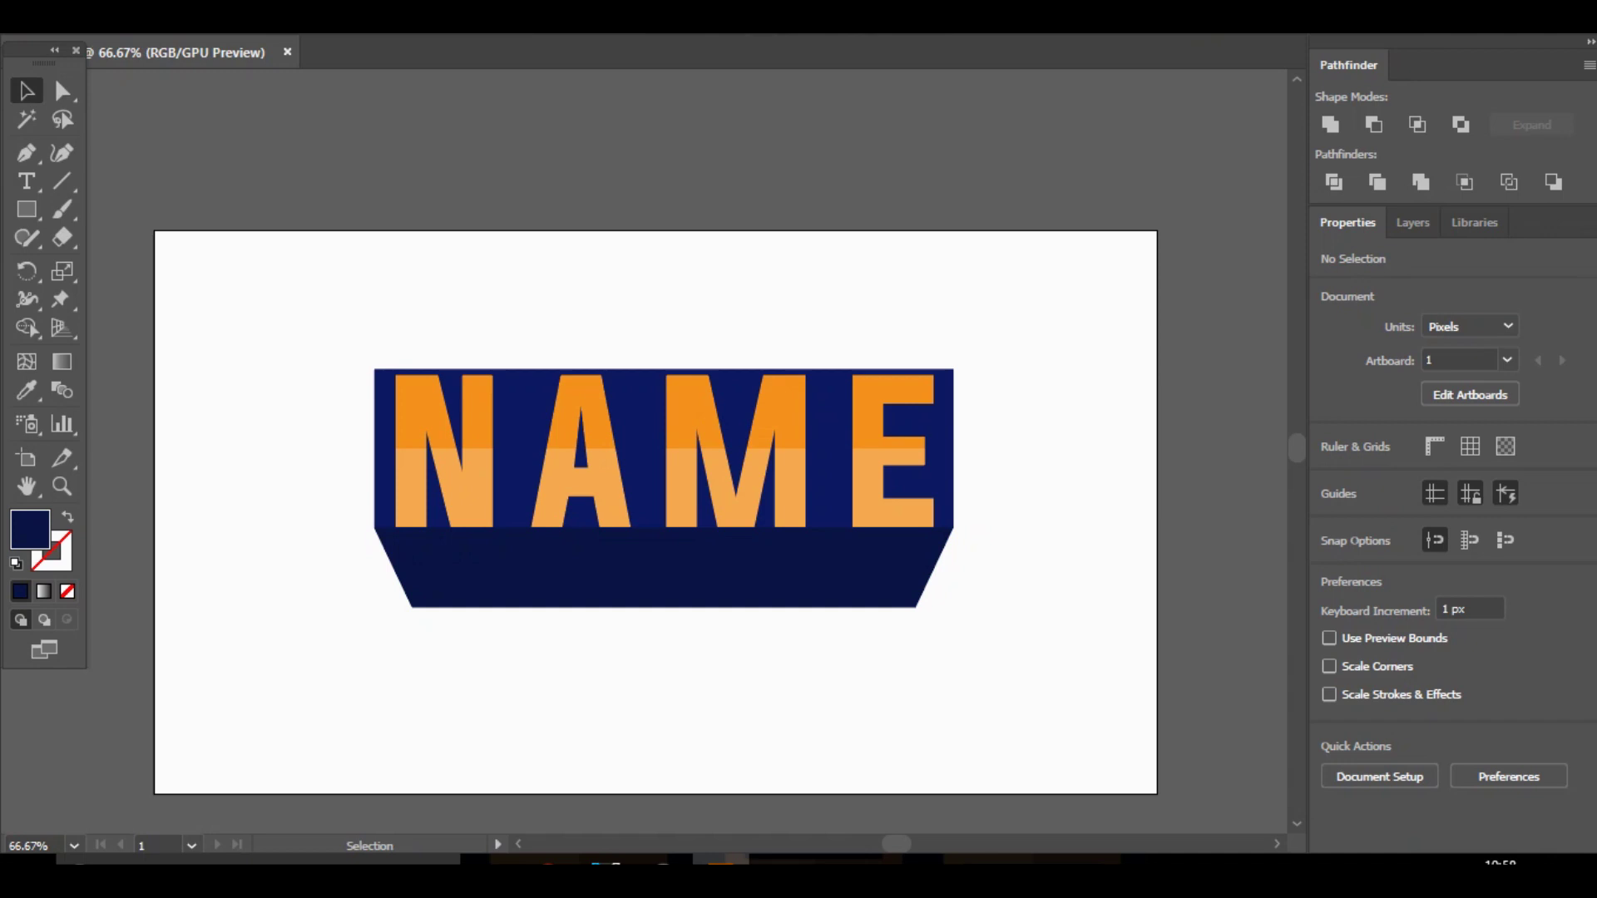
Collapse the contents of Layer 1 and add a new layer above Layer 2.
{"action": "left_click", "coordinate": [1413, 223]}
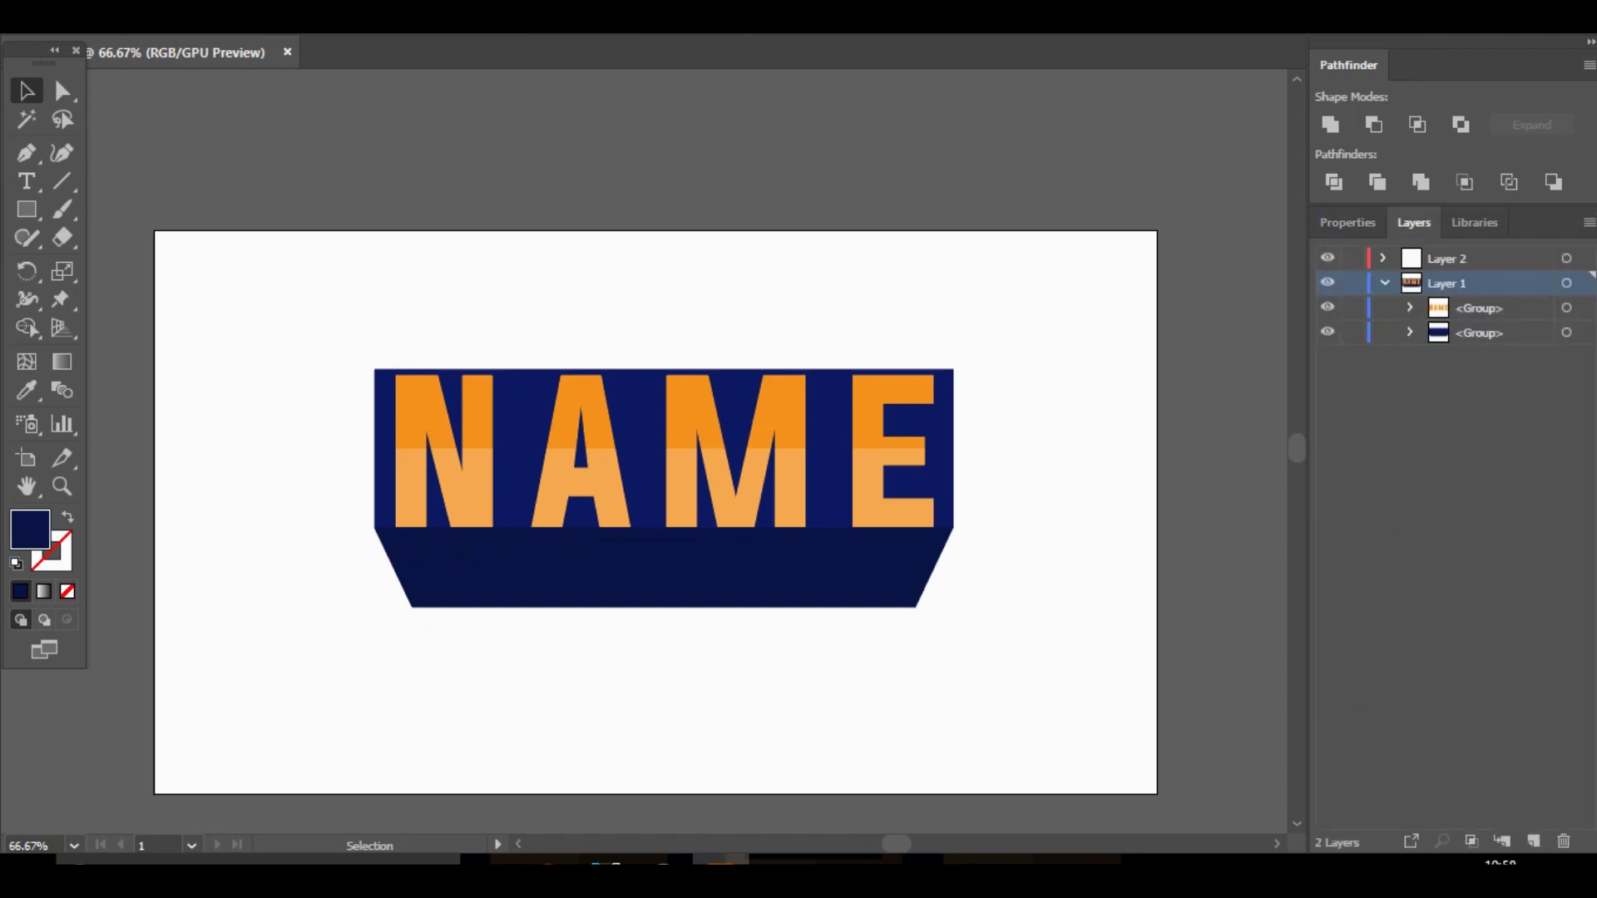
{"action": "left_click", "coordinate": [1382, 258]}
{"action": "left_click", "coordinate": [1383, 258]}
{"action": "left_click", "coordinate": [1384, 283]}
{"action": "left_click", "coordinate": [1447, 258]}
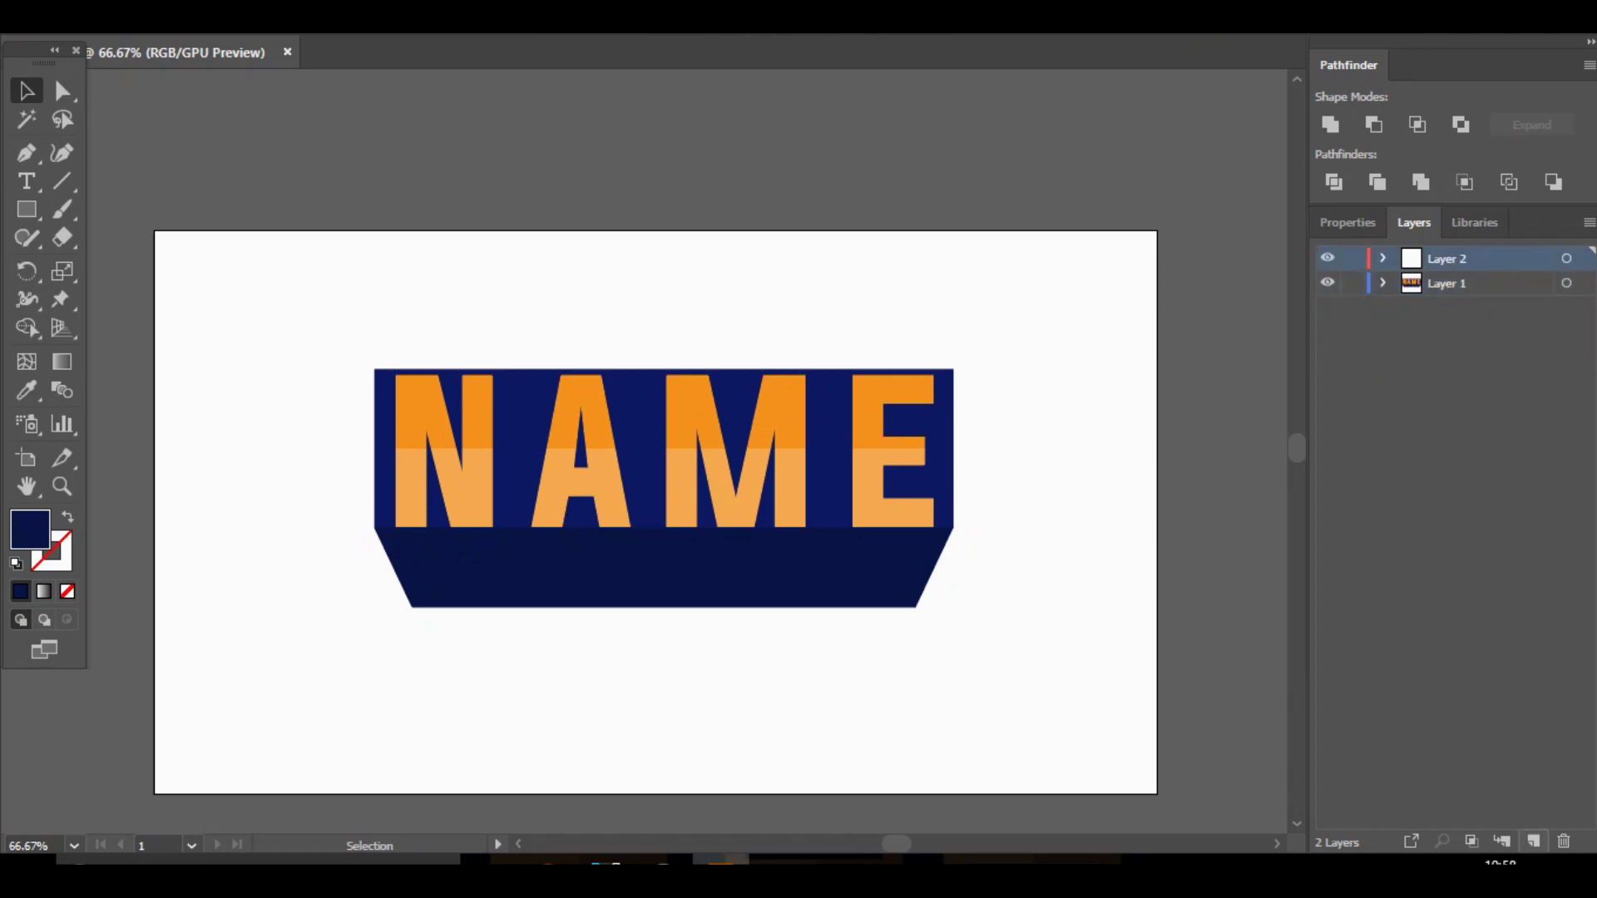
{"action": "left_click", "coordinate": [1533, 842]}
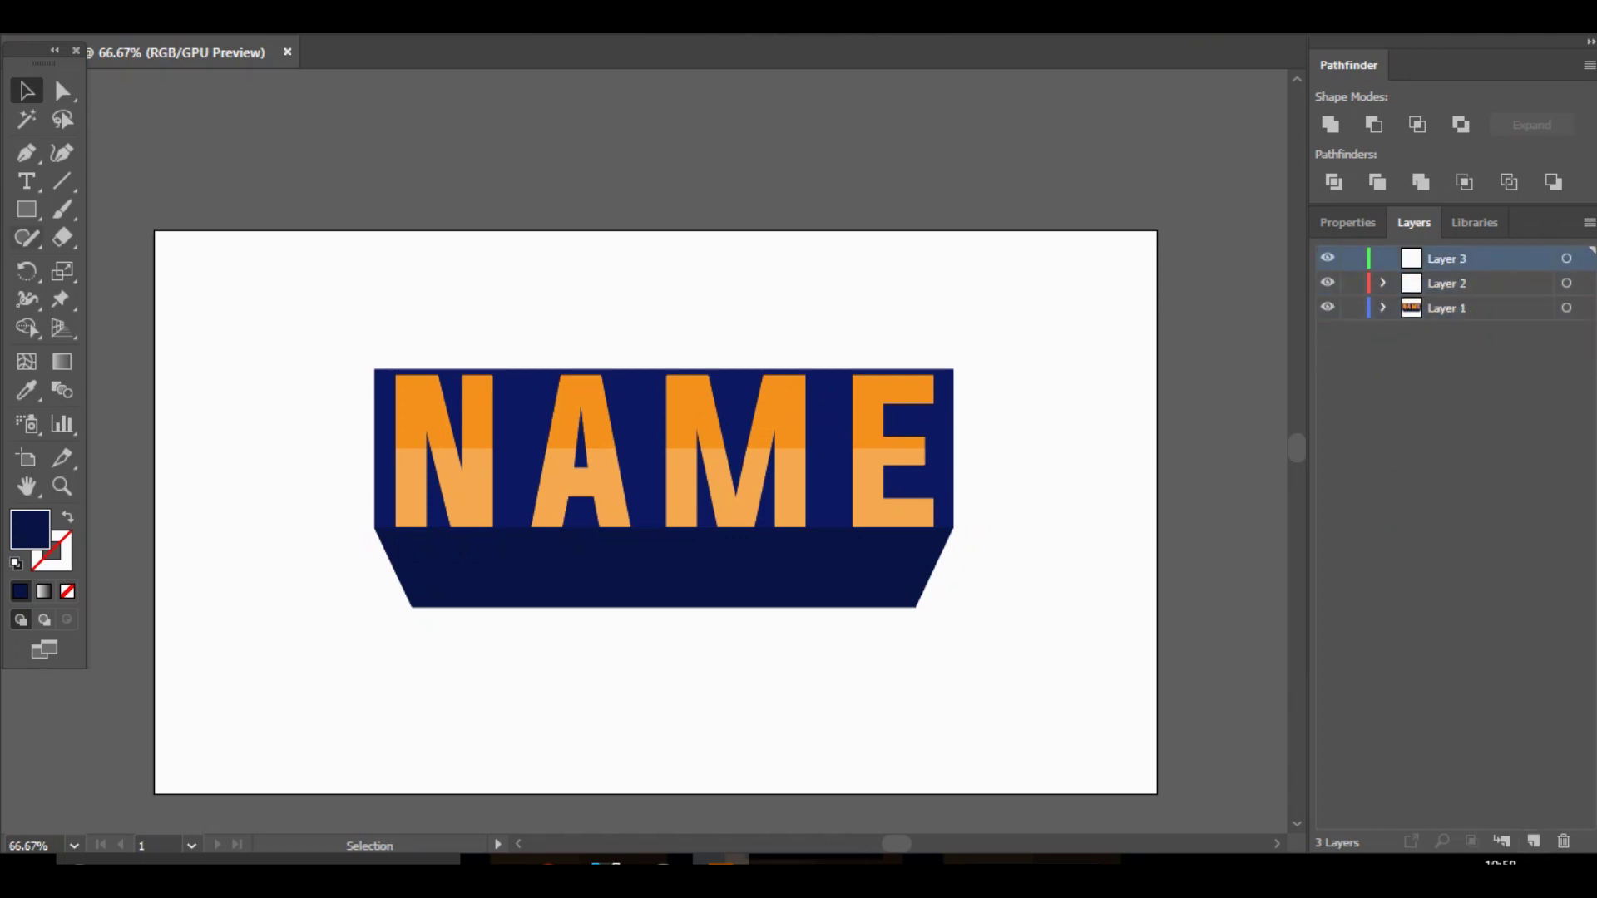
Nudge the upper and lower parts of the "NAME" lettering down together by 1 px, then deselect them.
{"action": "key", "text": "p"}
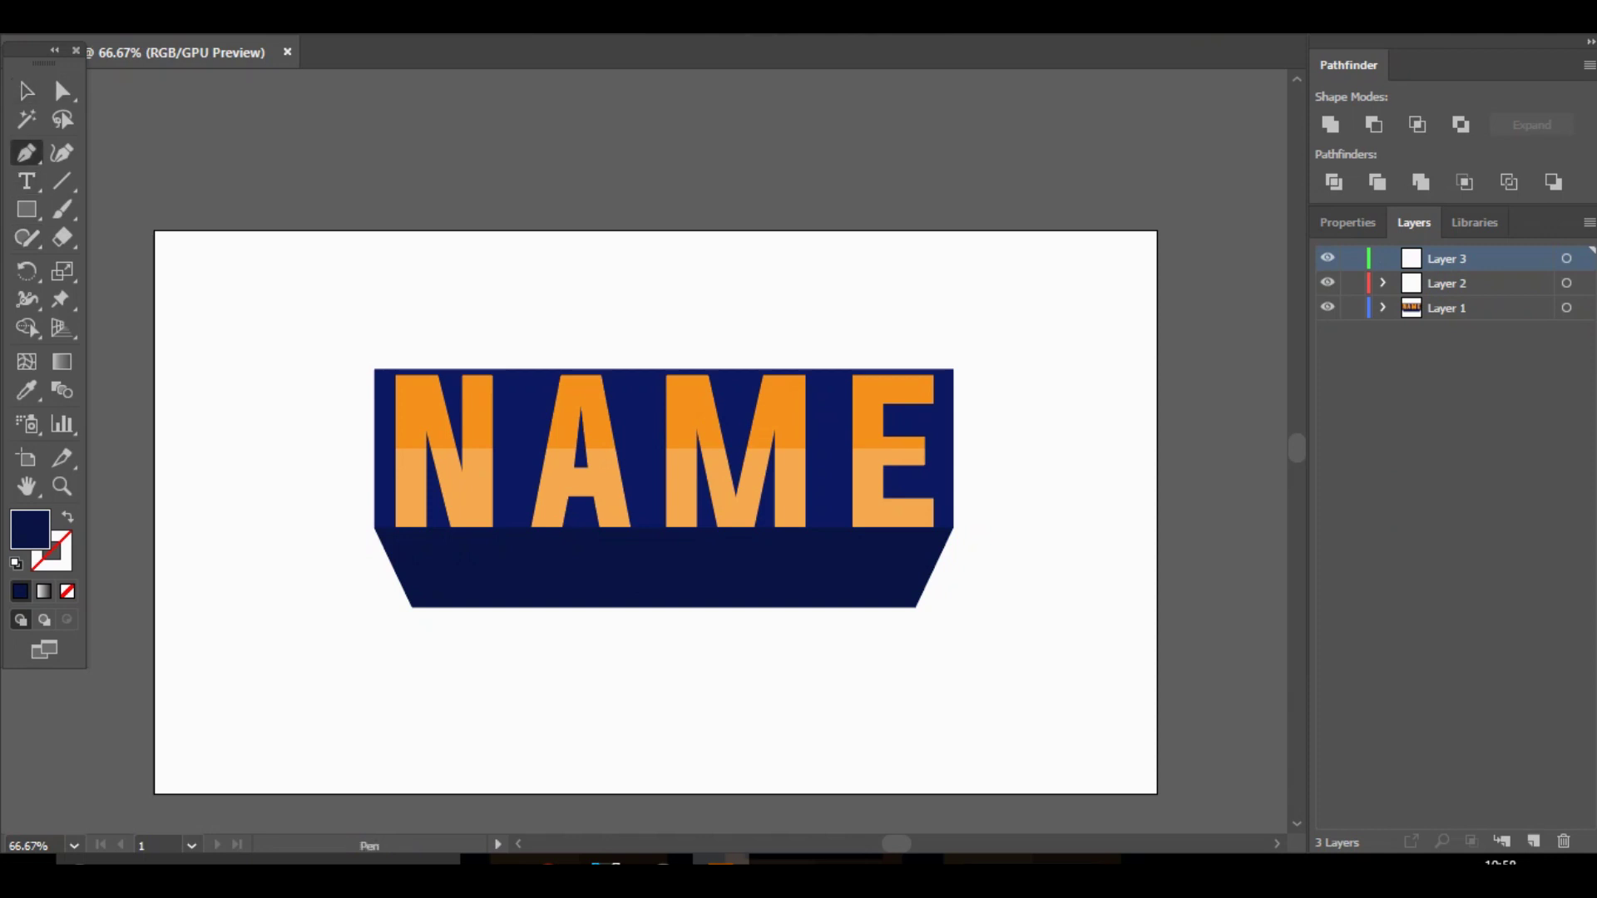
{"action": "key", "text": "ctrl+plus"}
{"action": "key", "text": "ctrl+plus"}
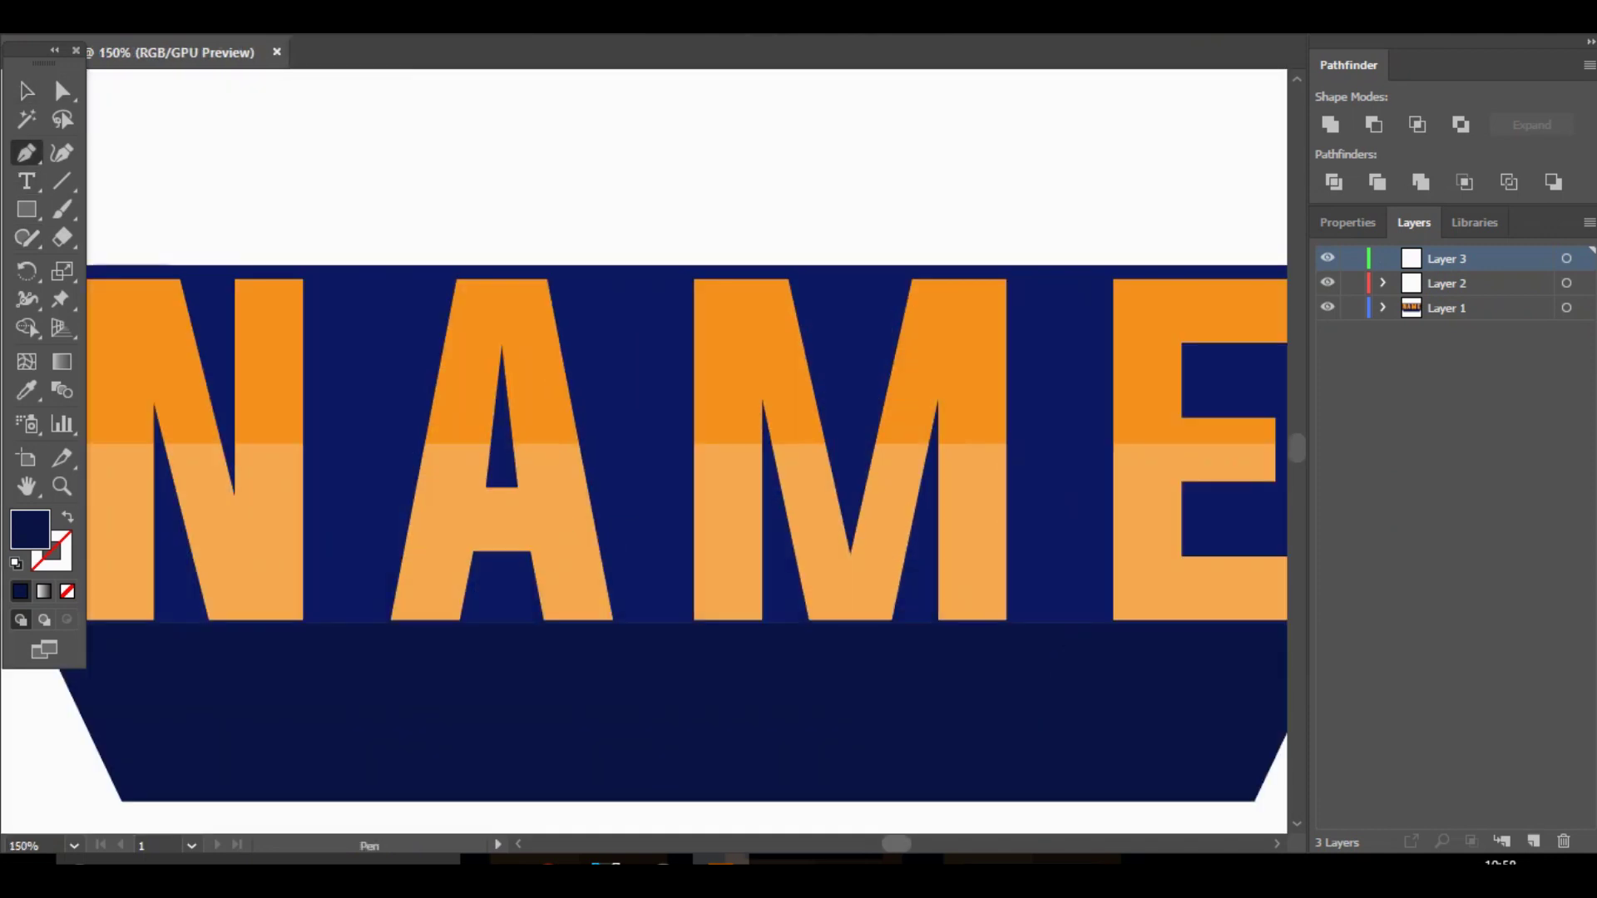
{"action": "left_click_drag", "start_coordinate": [897, 844], "coordinate": [894, 844]}
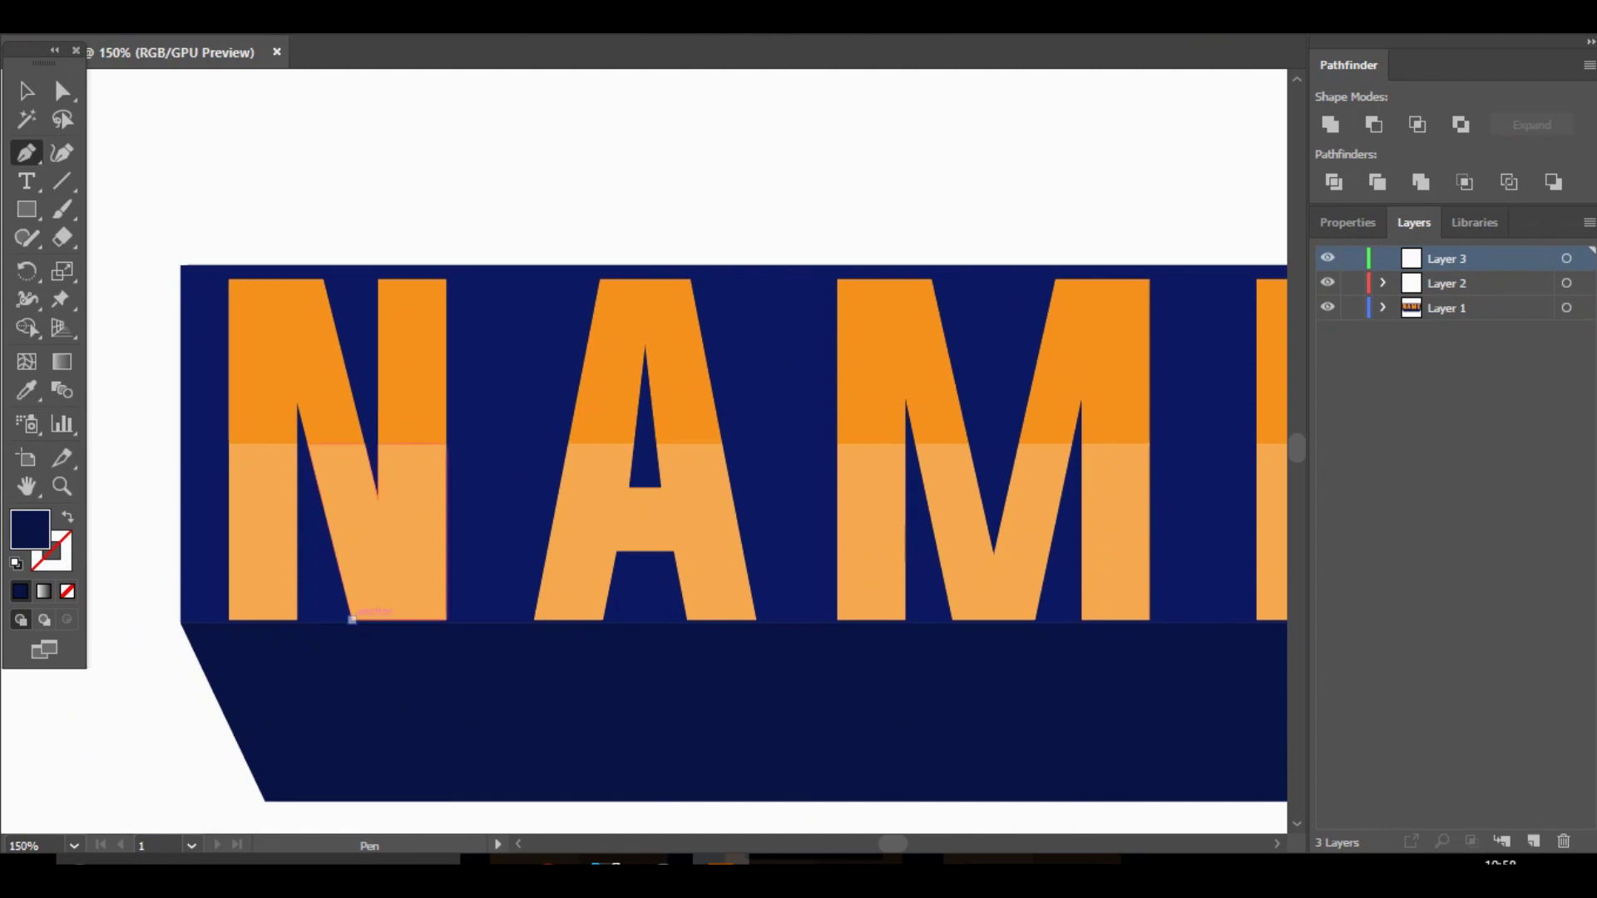
{"action": "right_click", "coordinate": [273, 308]}
{"action": "left_click", "coordinate": [26, 91]}
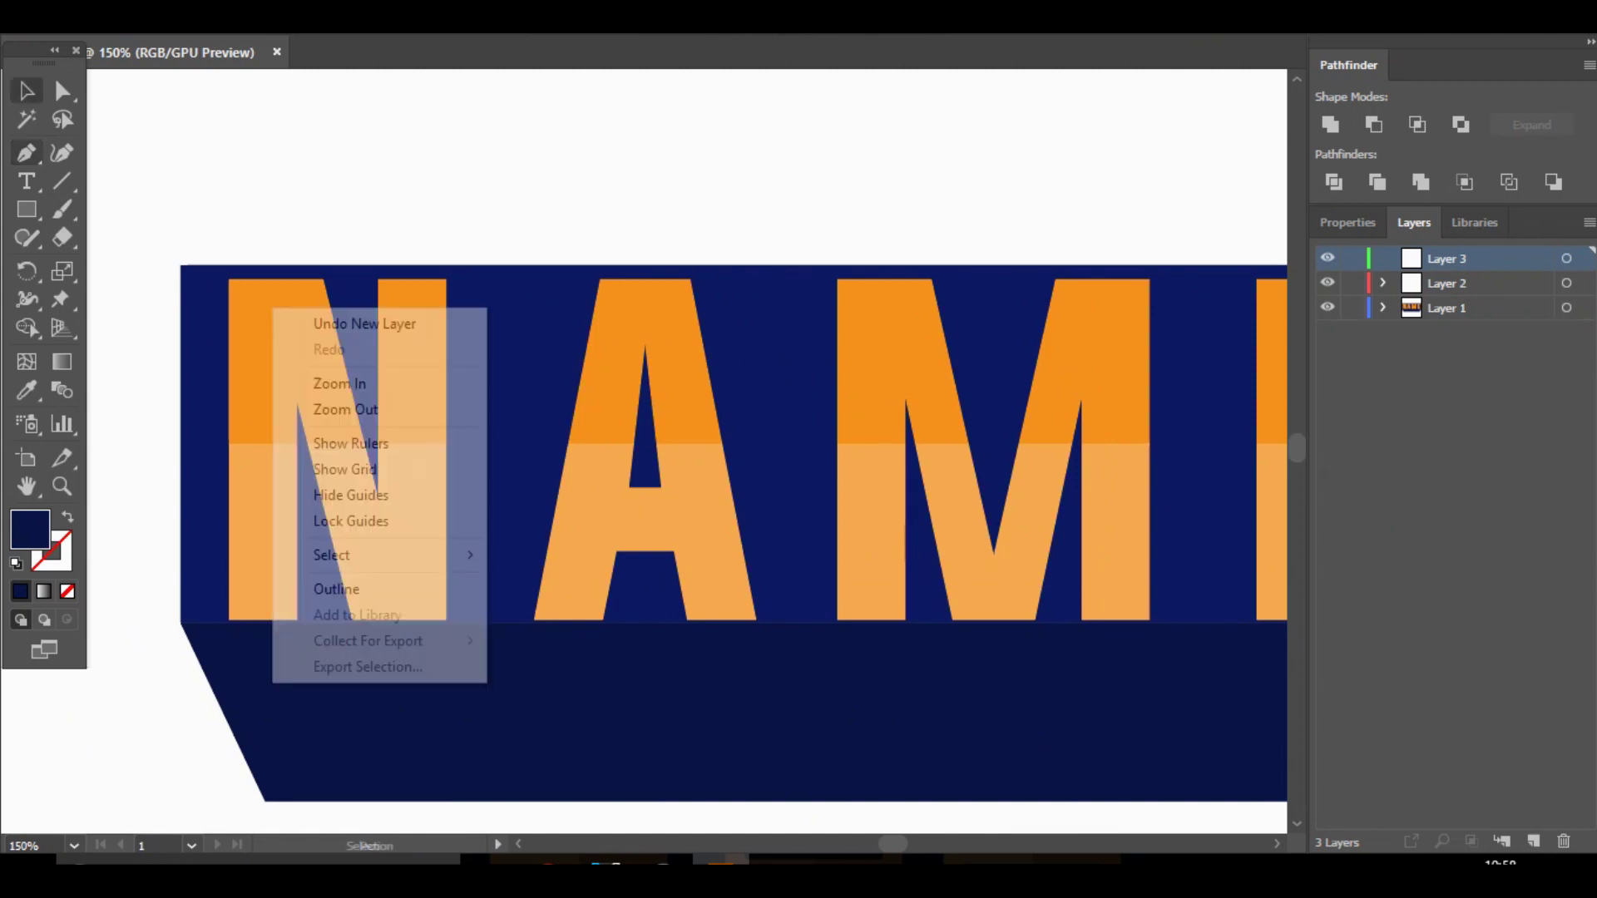
{"action": "left_click", "coordinate": [406, 491]}
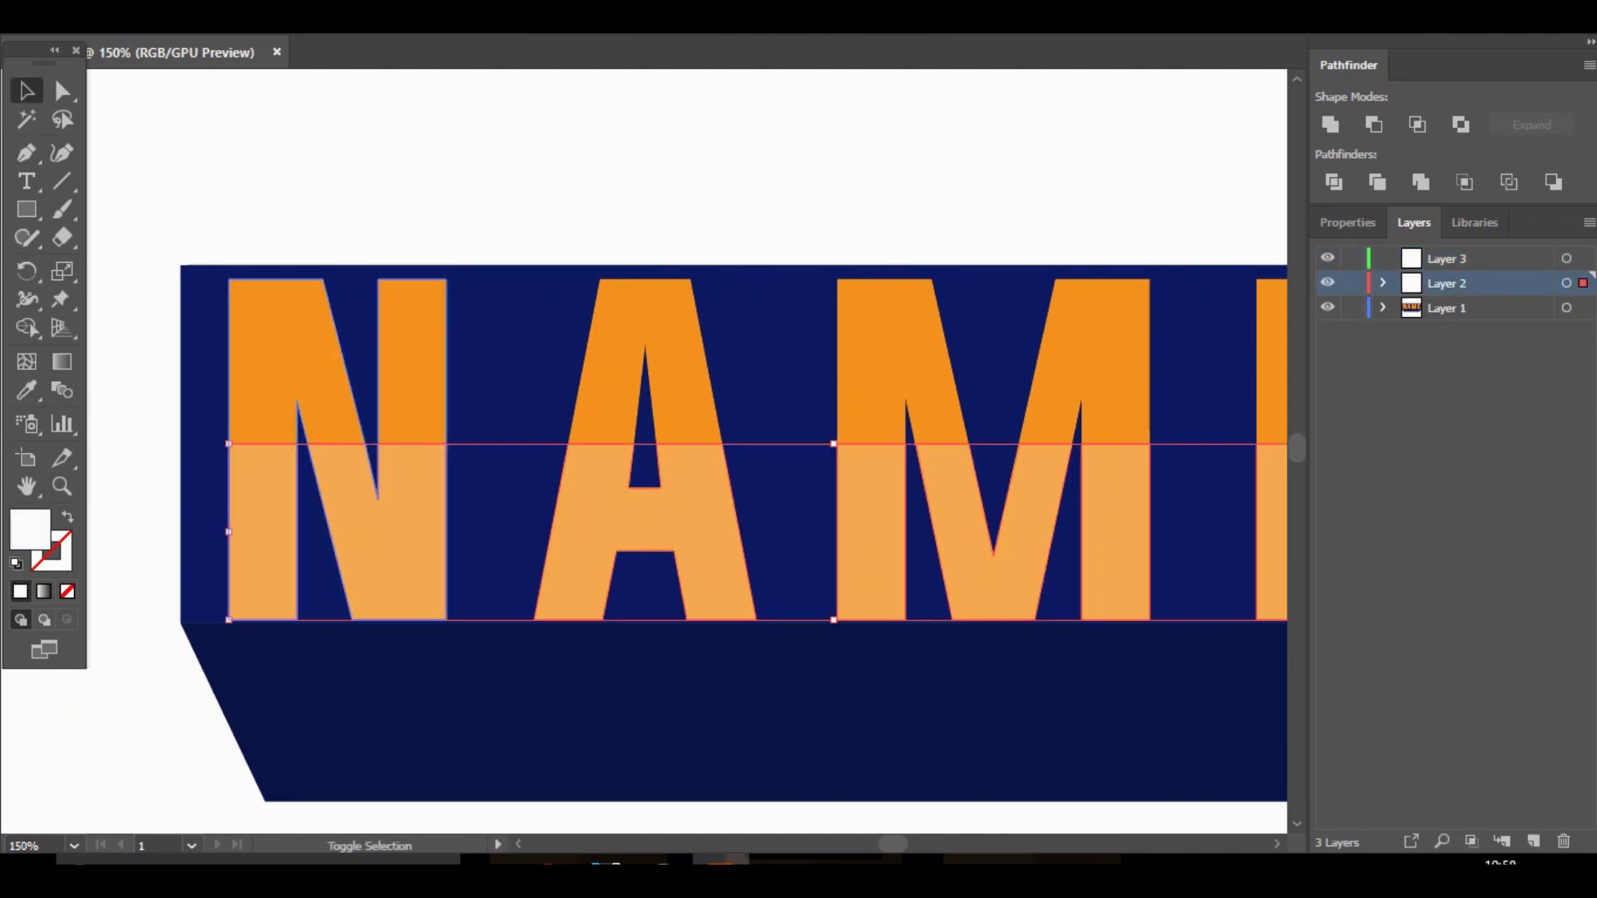
{"action": "left_click", "coordinate": [408, 390], "text": "shift"}
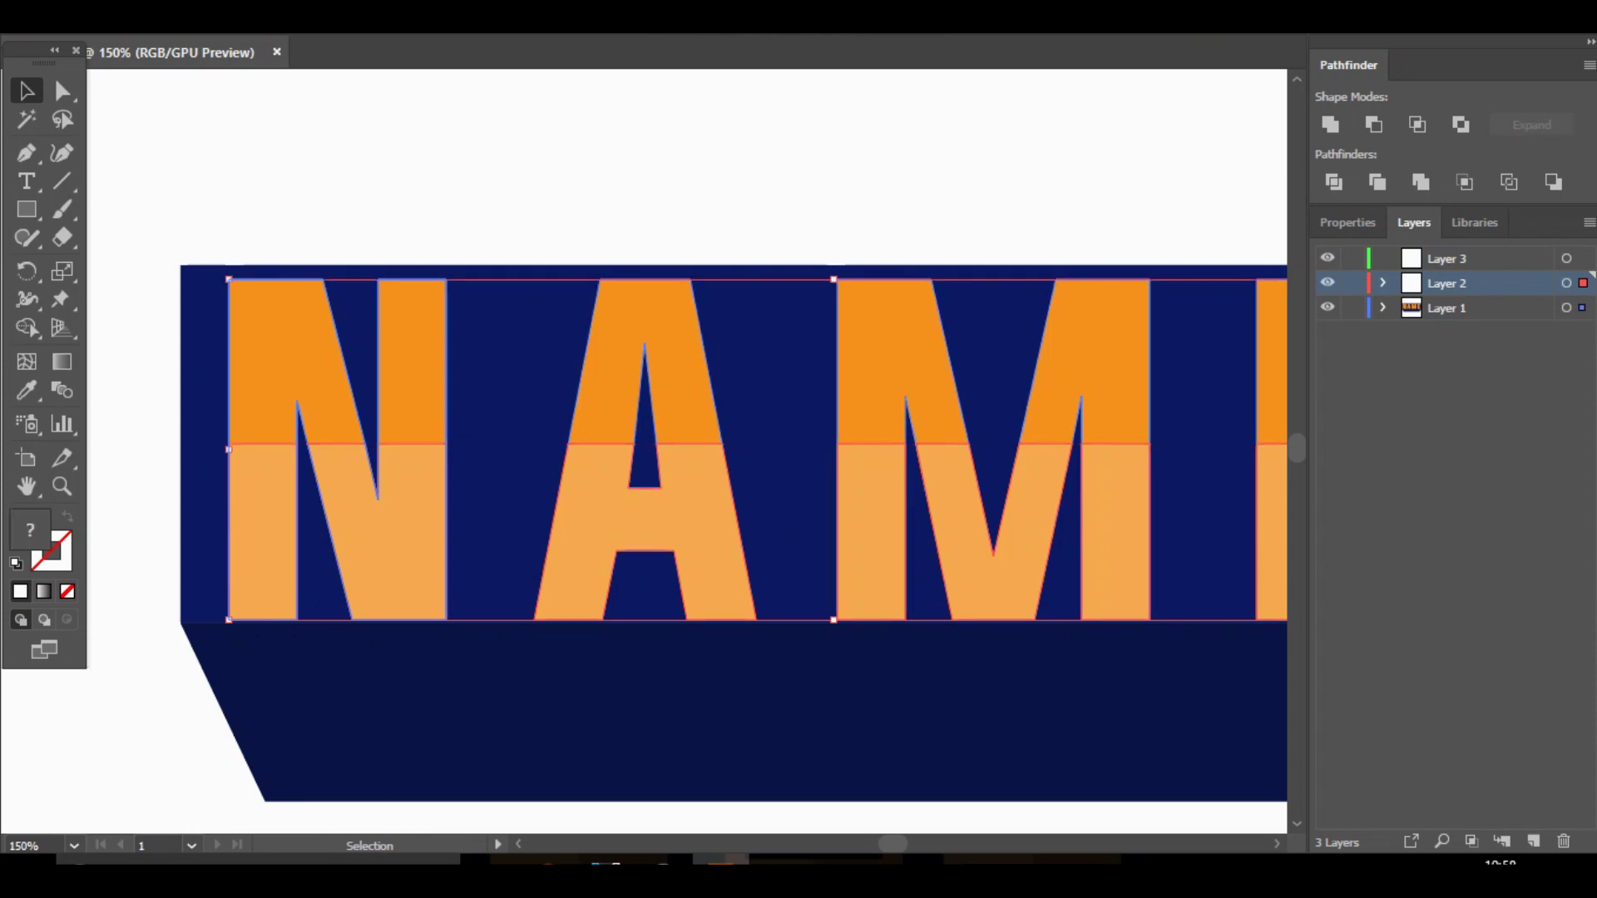
{"action": "key", "text": "Down"}
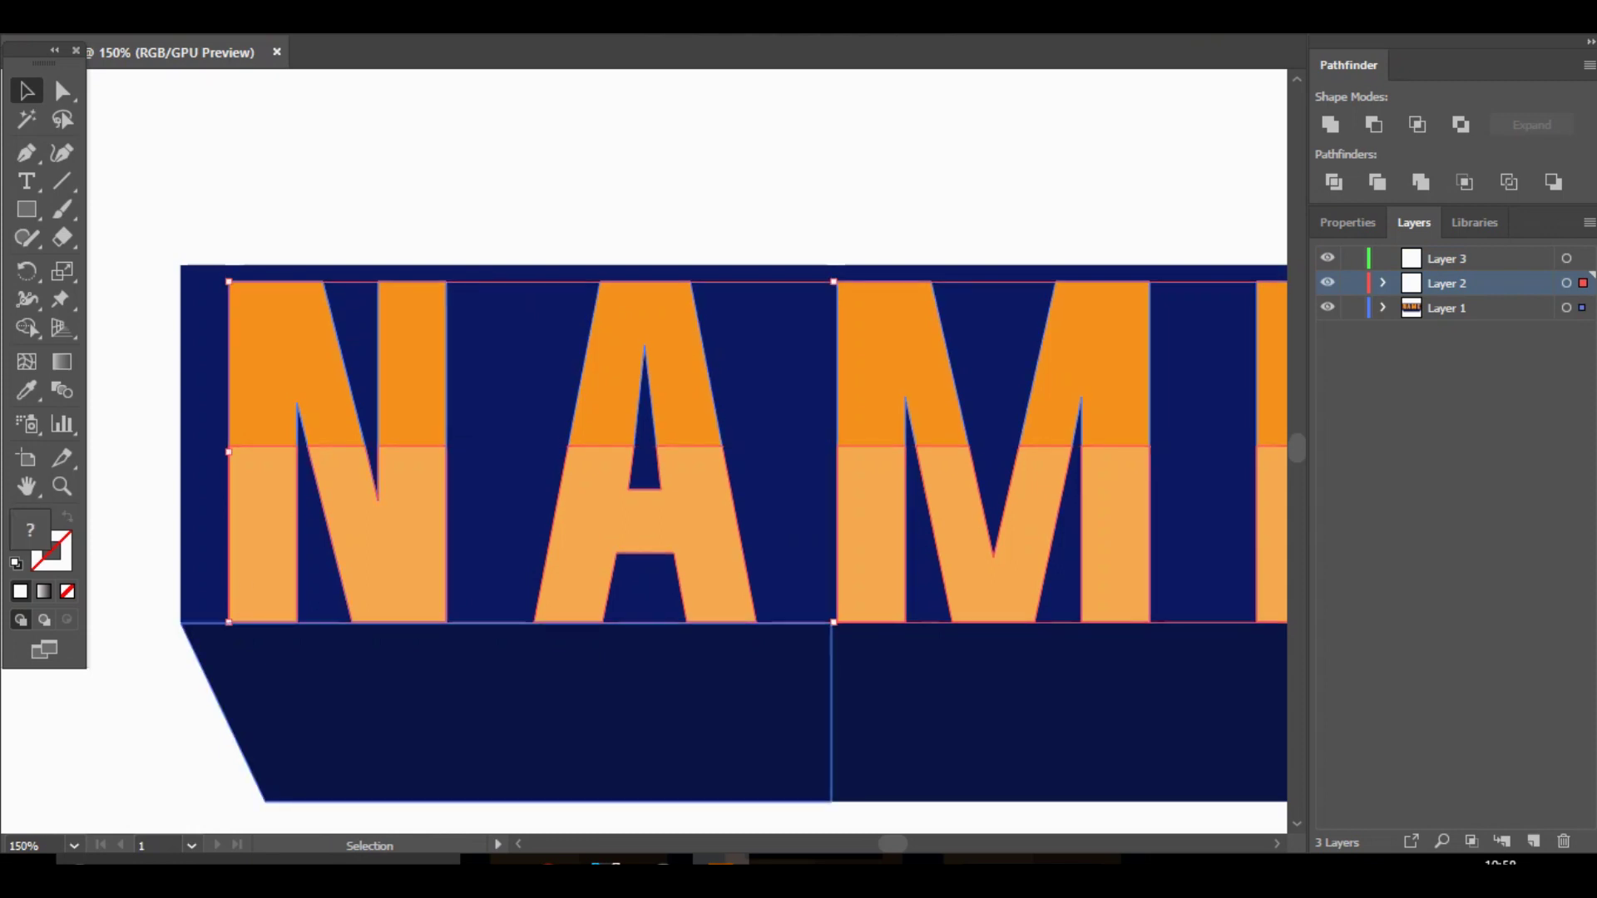
{"action": "right_click", "coordinate": [817, 279]}
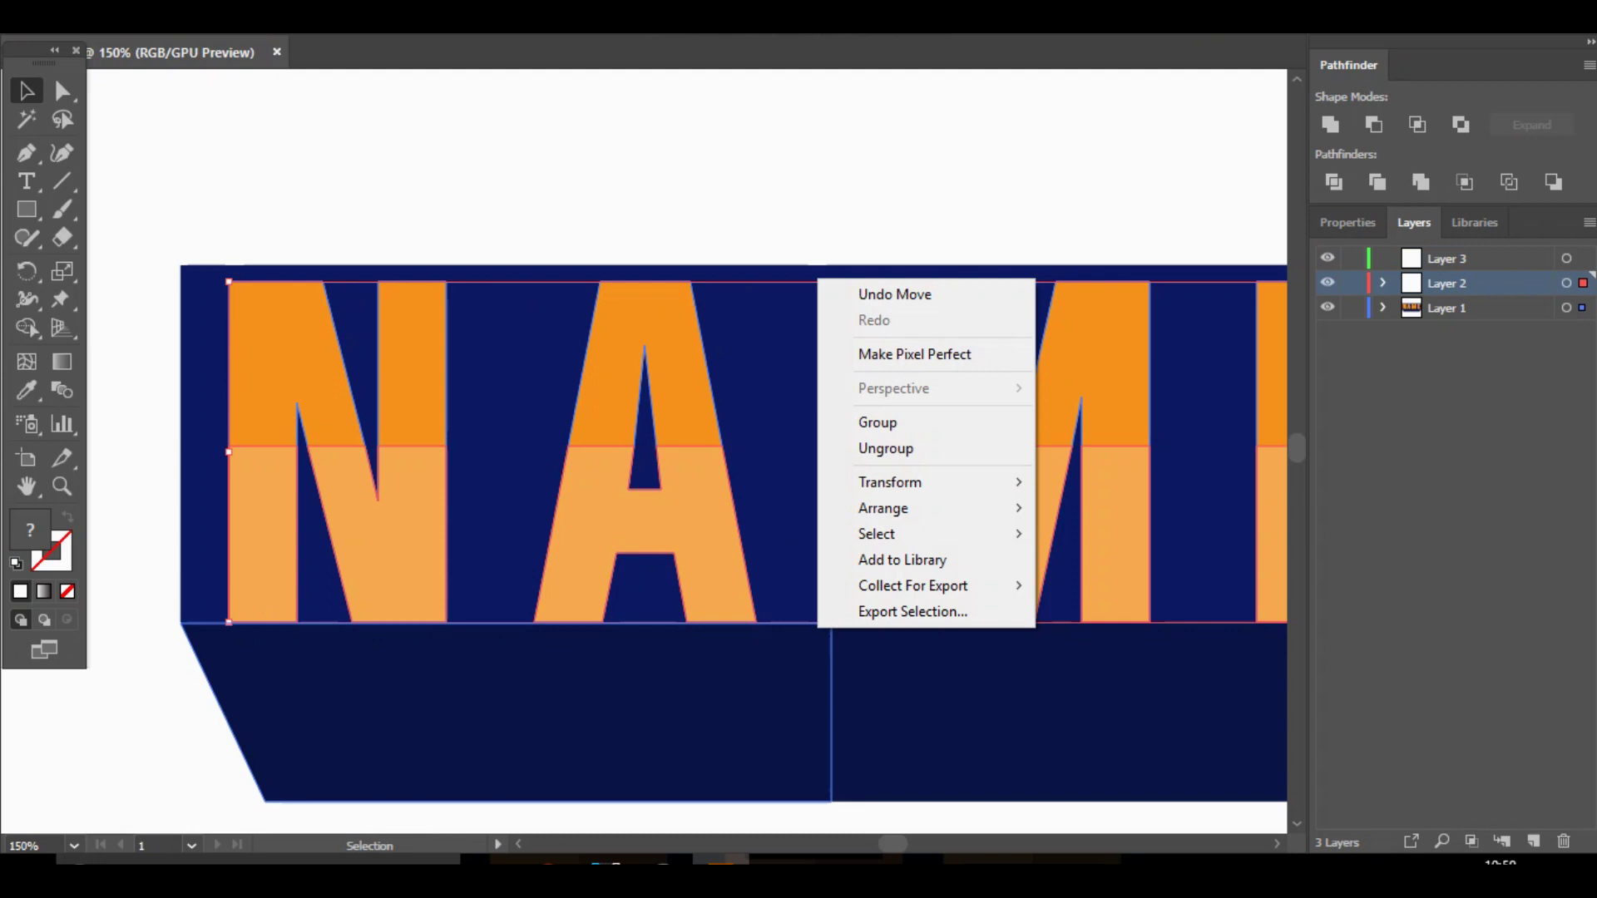
{"action": "left_click", "coordinate": [137, 320]}
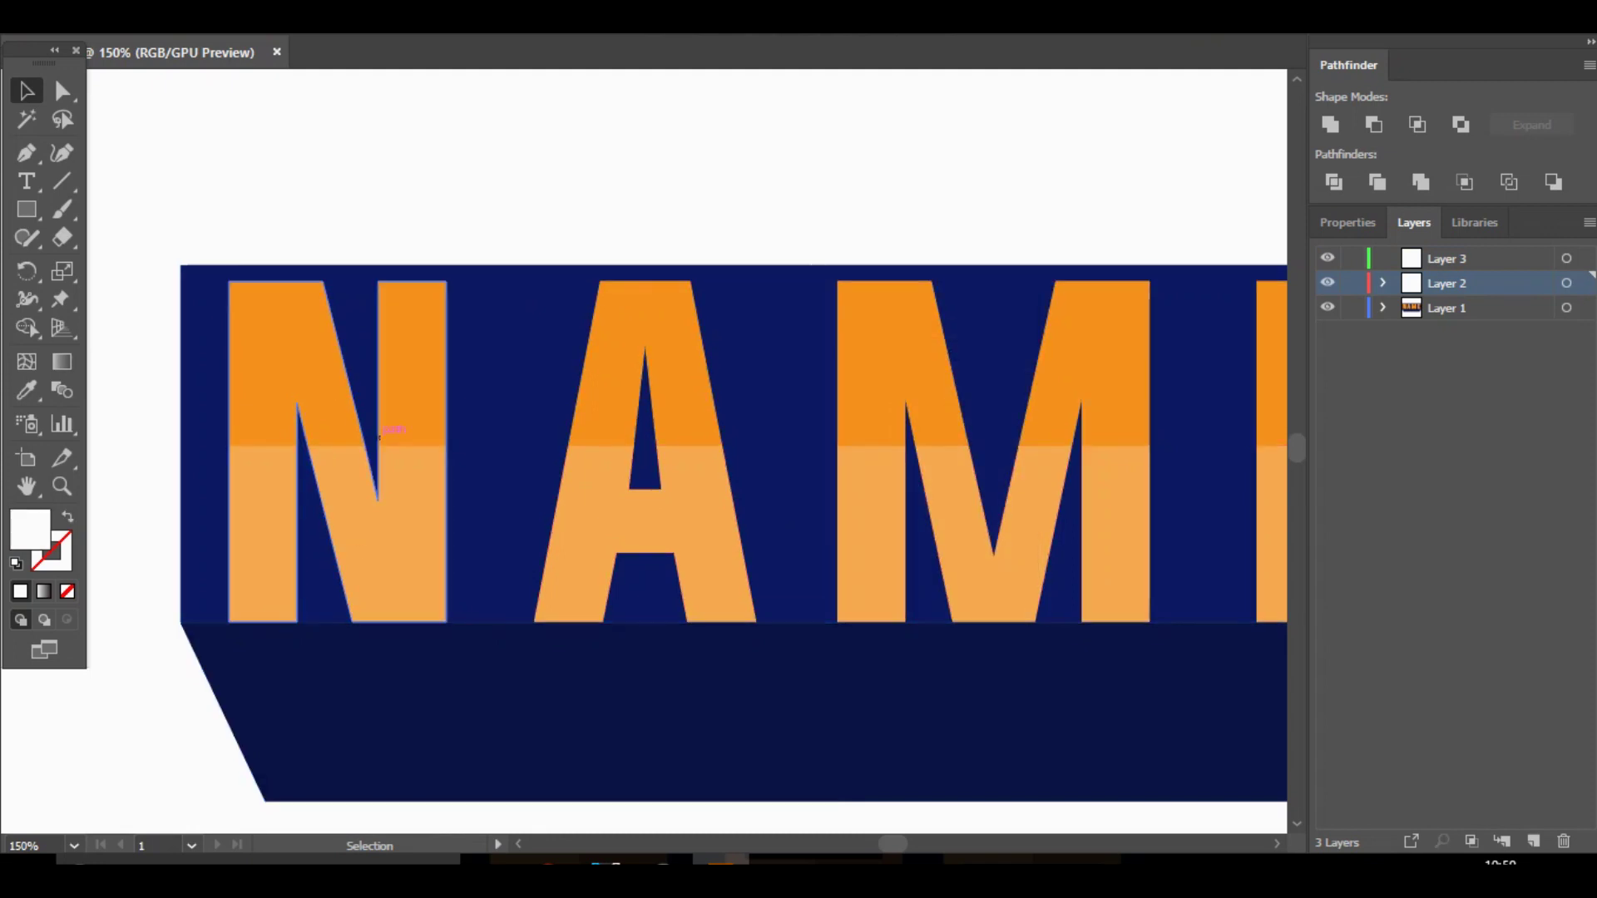
Shift the upper and lower parts of the "NAME" lettering slightly down together, then deselect them.
{"action": "left_click", "coordinate": [415, 464]}
{"action": "left_click", "coordinate": [414, 419], "text": "shift"}
{"action": "right_click", "coordinate": [404, 384]}
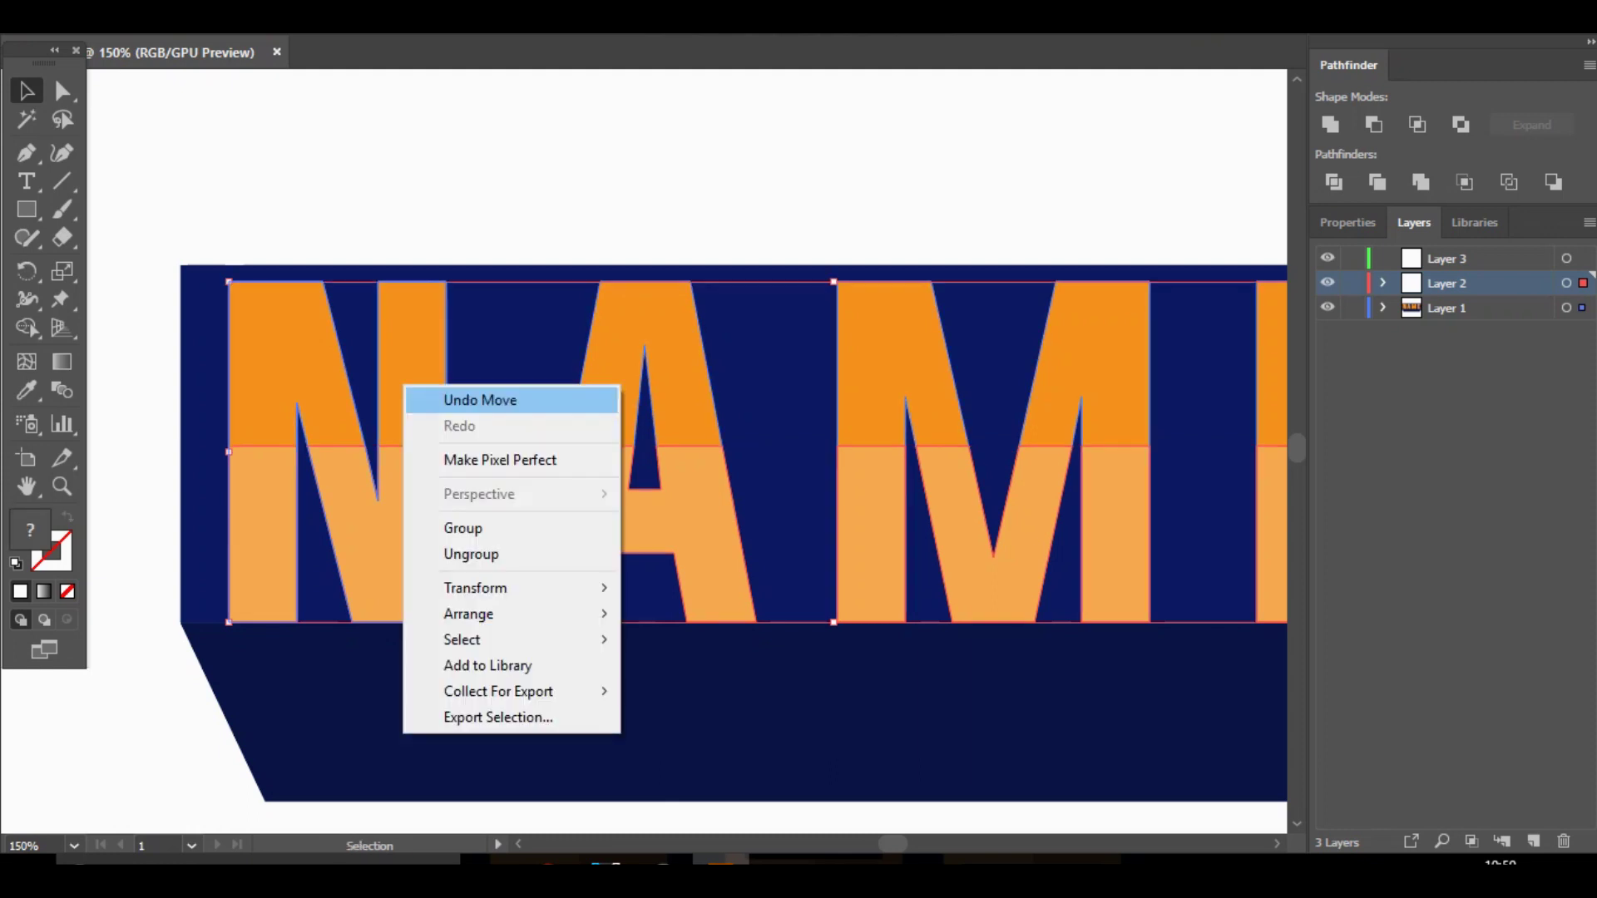
{"action": "left_click", "coordinate": [449, 400]}
{"action": "key", "text": "ctrl+shift+a"}
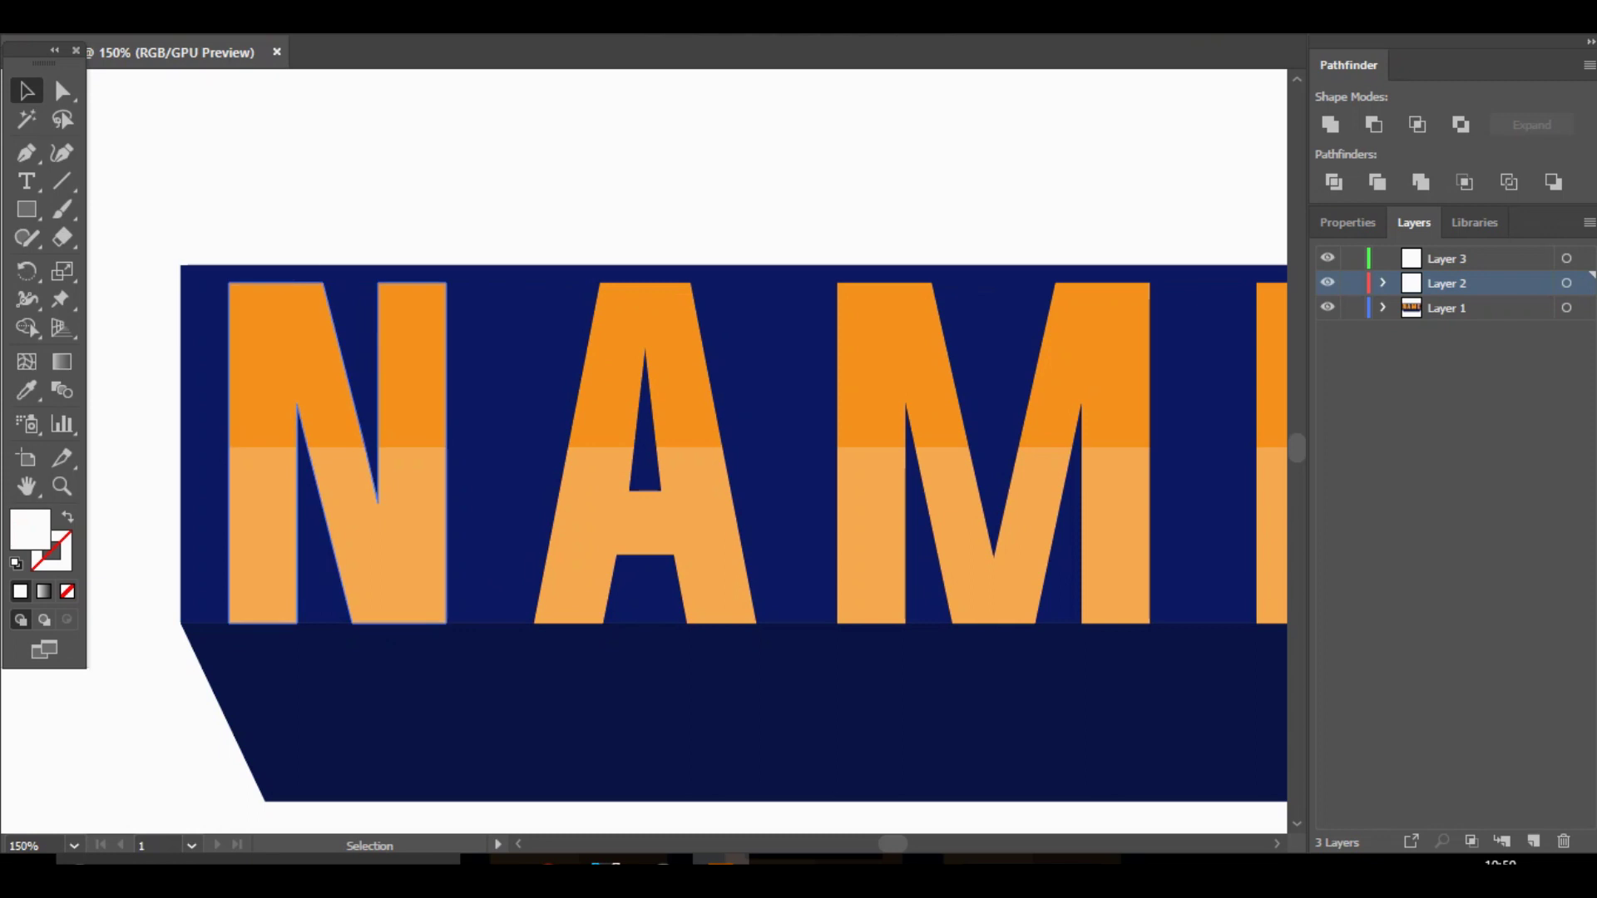
{"action": "key", "text": "p"}
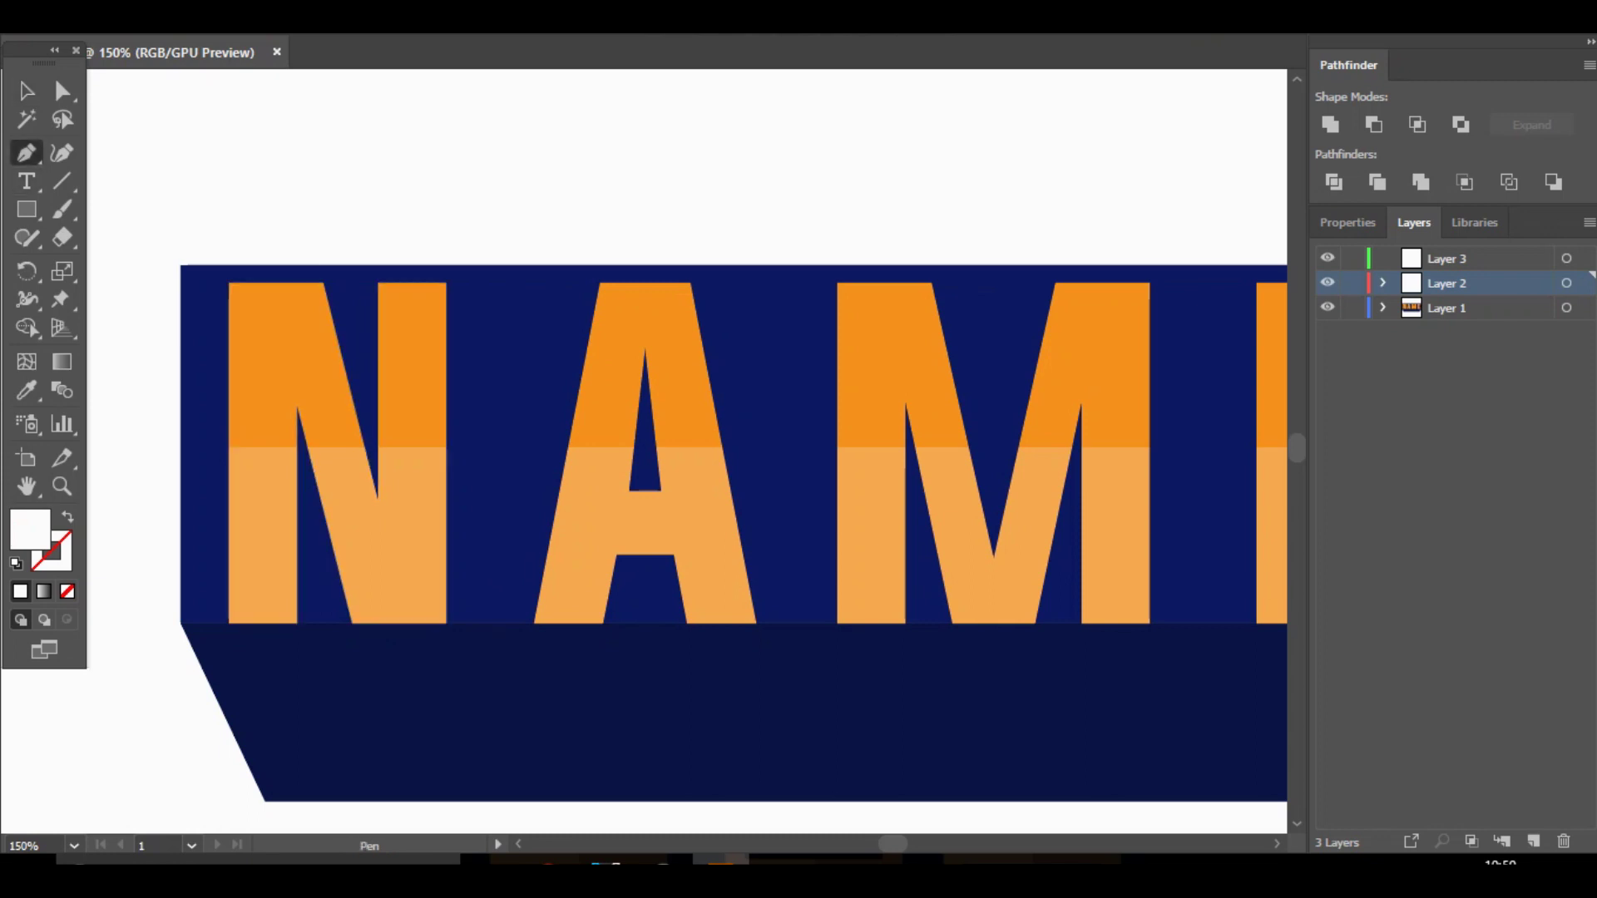
{"action": "left_click", "coordinate": [1447, 258]}
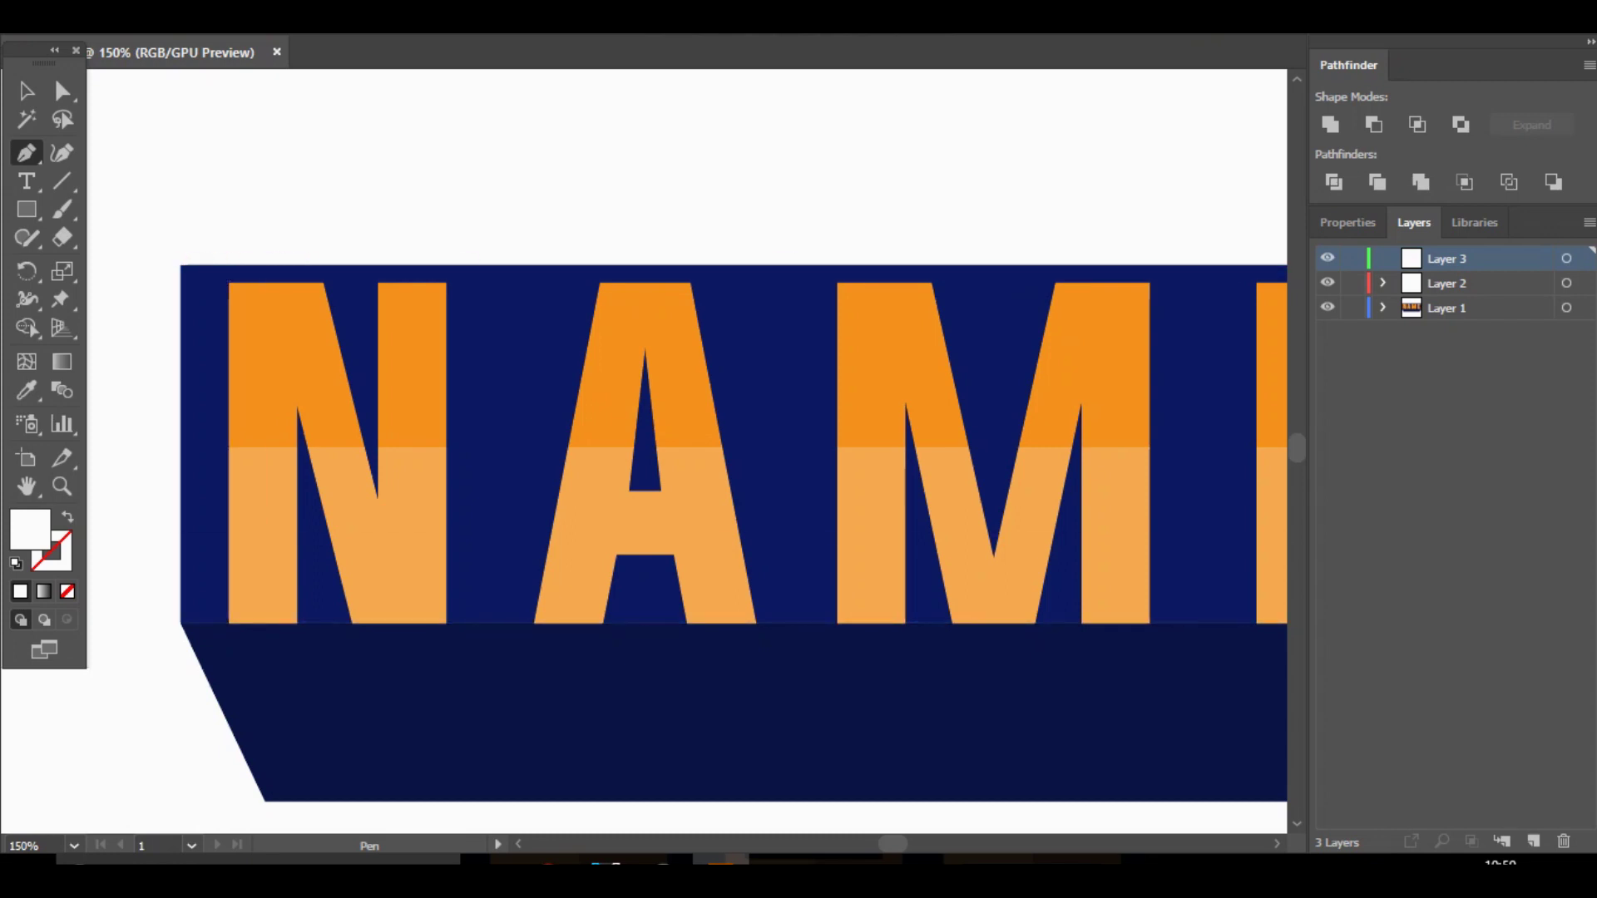
{"action": "scroll", "coordinate": [993, 453], "scroll_direction": "down", "scroll_amount": 3}
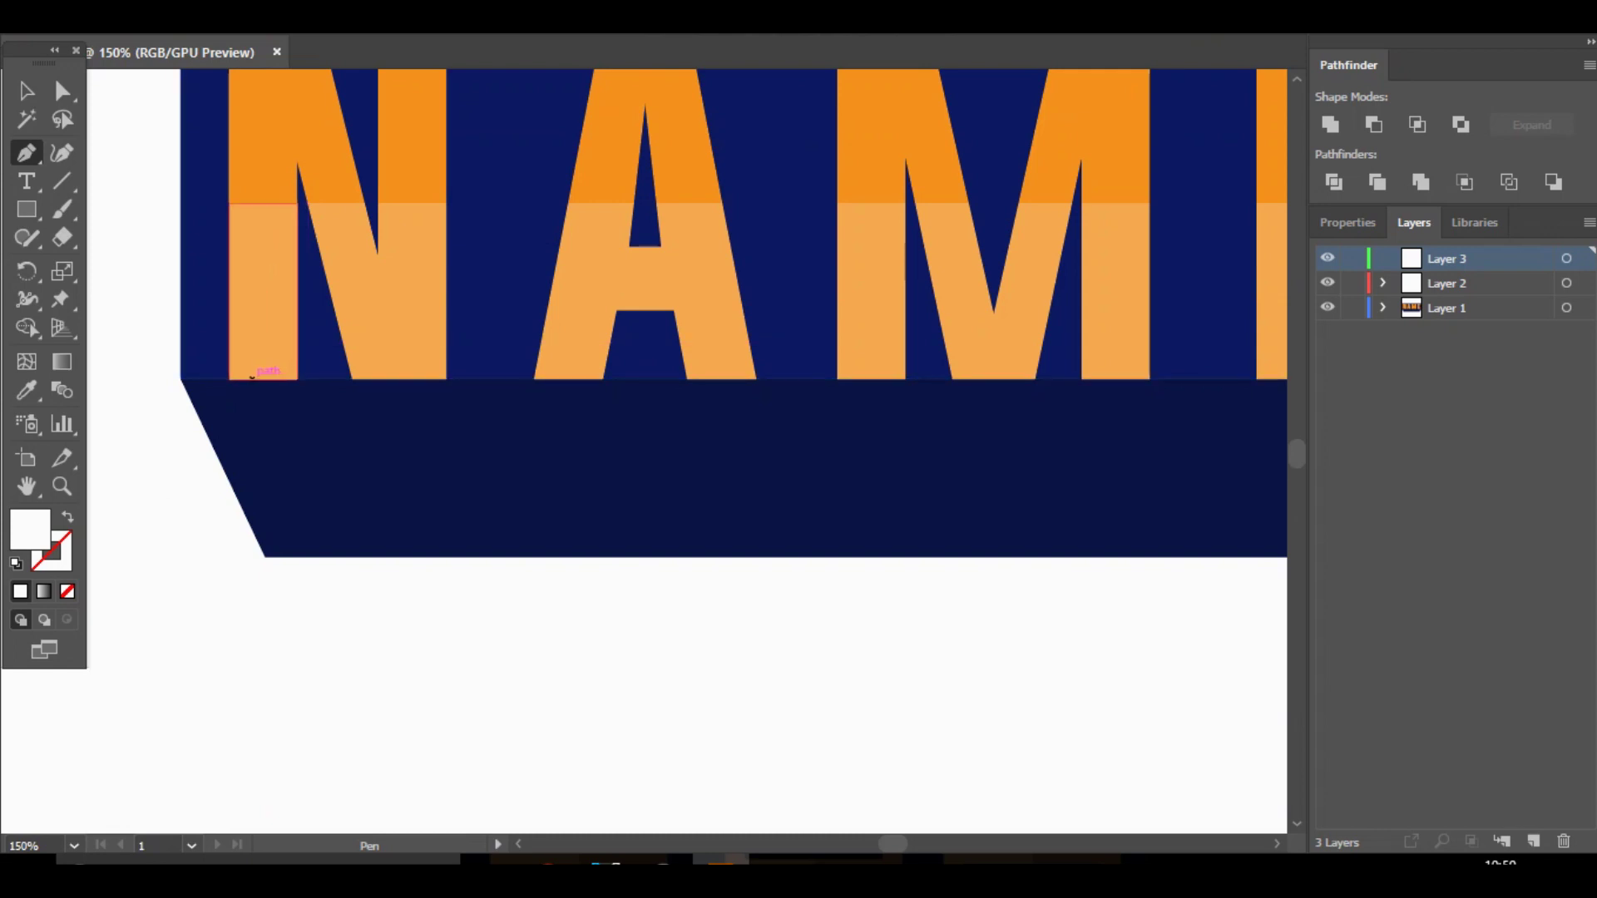
{"action": "left_click", "coordinate": [229, 379]}
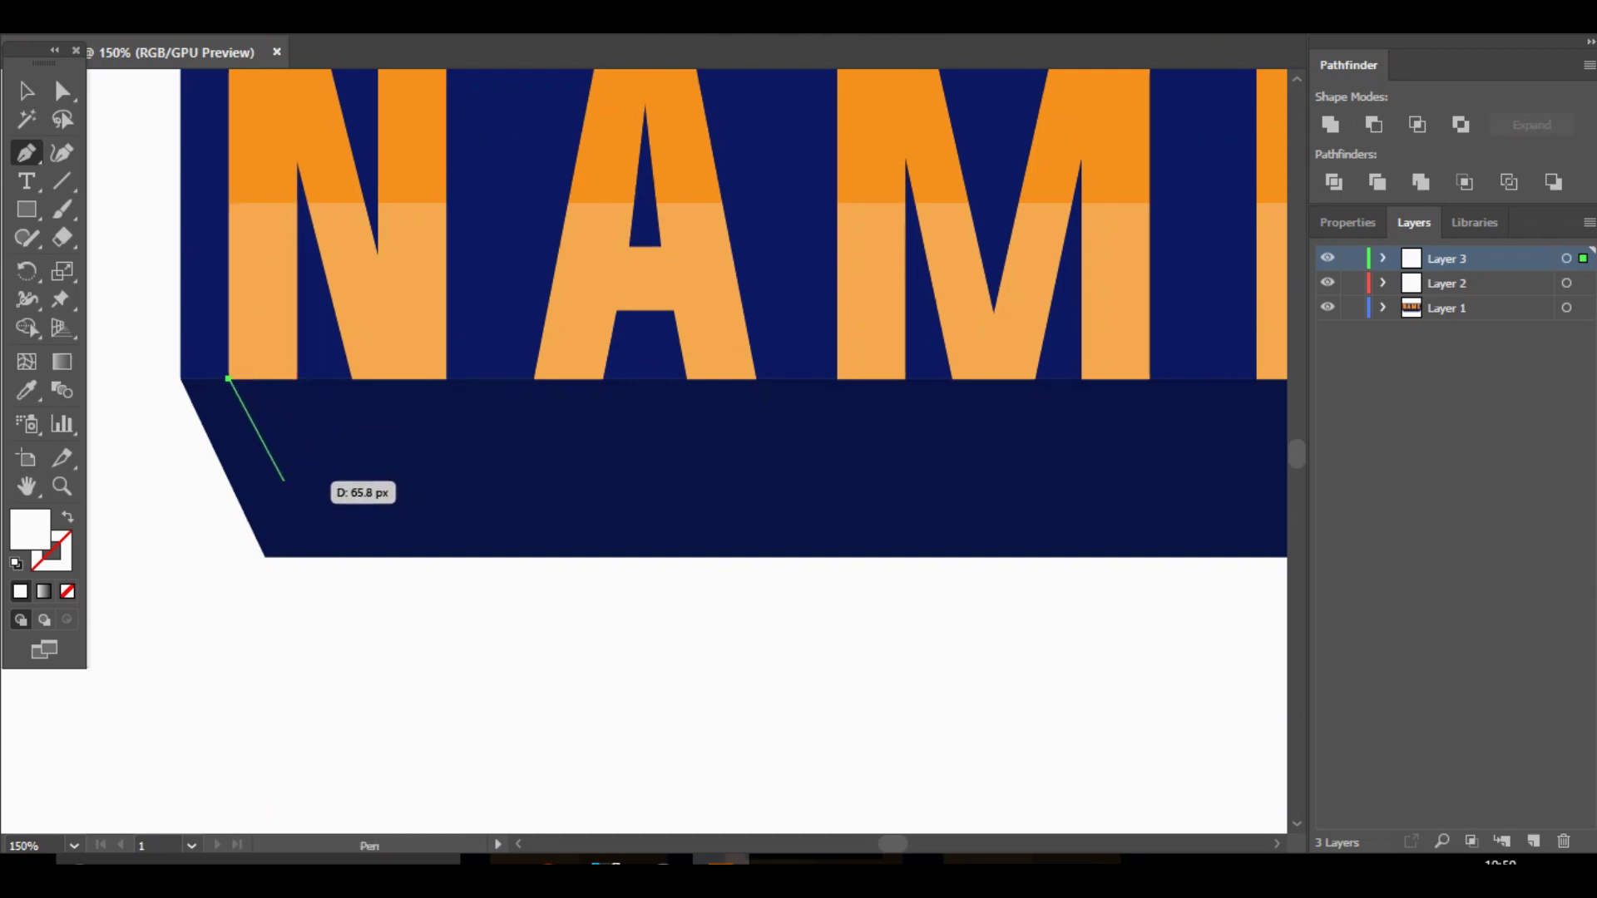
{"action": "right_click", "coordinate": [282, 480]}
{"action": "left_click", "coordinate": [277, 474]}
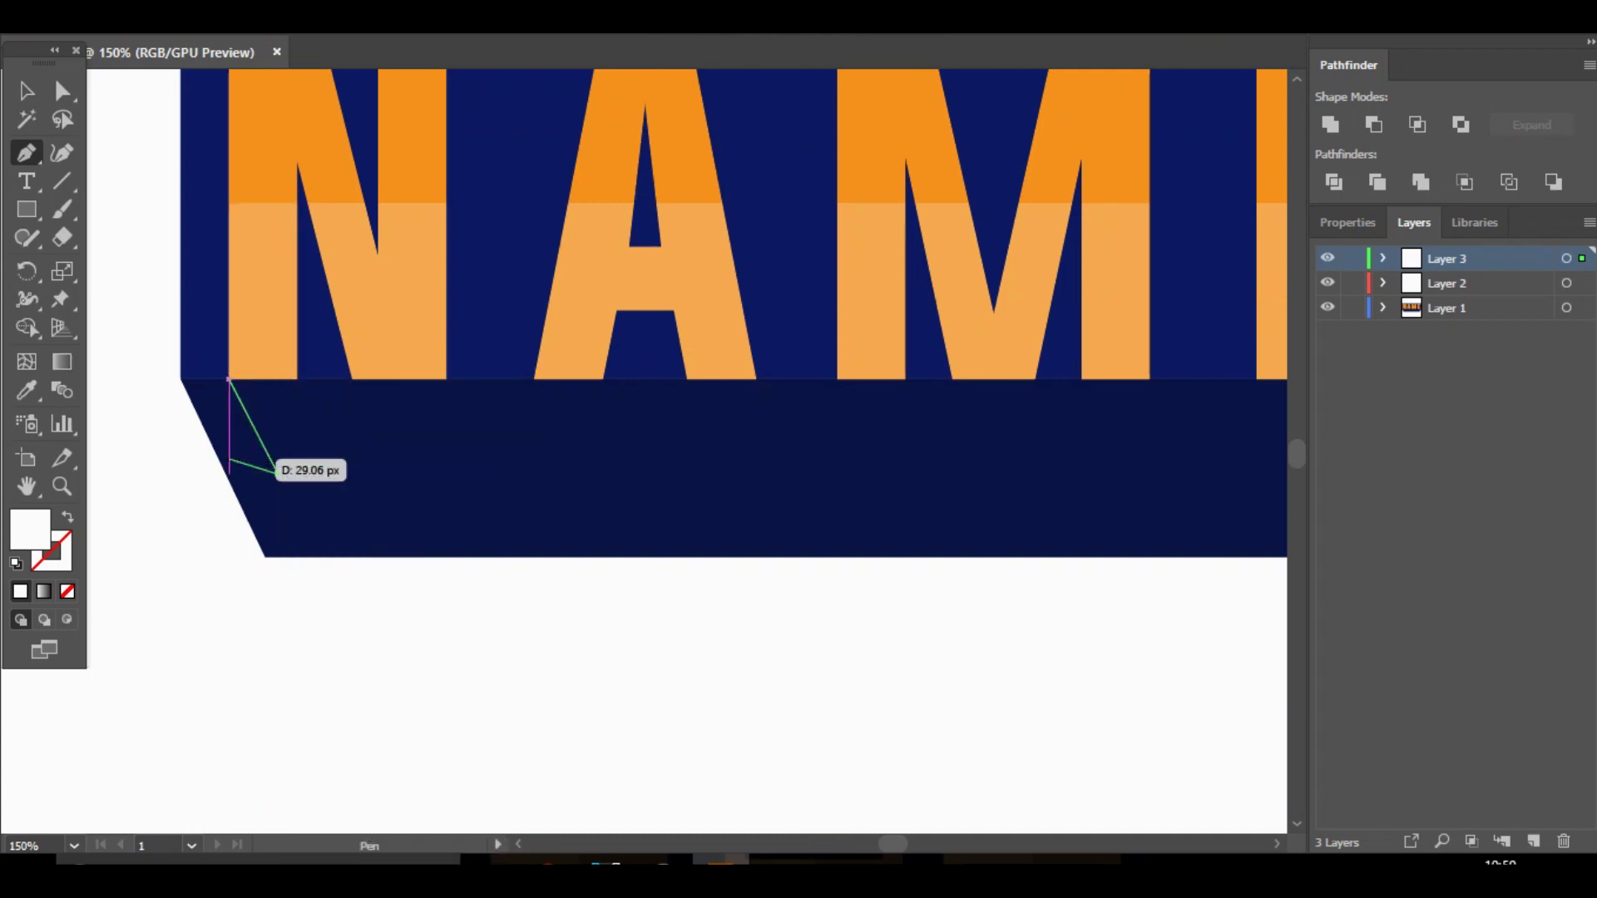
{"action": "key", "text": "ctrl+z"}
Move both parts of the "NAME" lettering slightly back up together and deselect them.
{"action": "right_click", "coordinate": [190, 380]}
{"action": "left_click", "coordinate": [224, 400]}
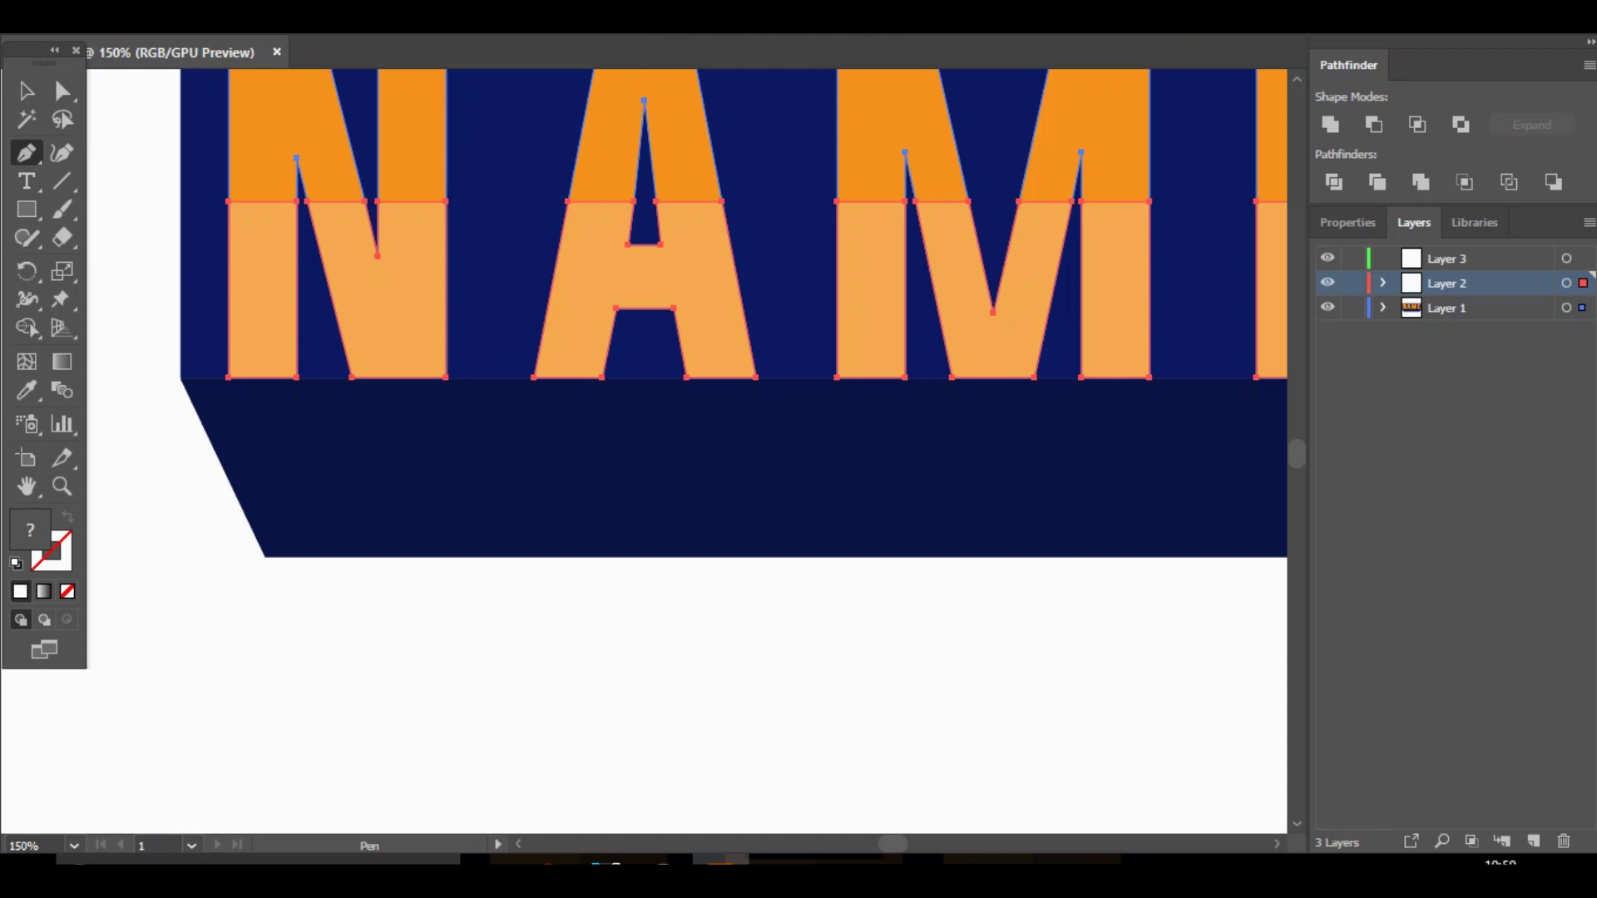
{"action": "key", "text": "ctrl+shift+a"}
Draw a narrow, downward-tapering triangle with the Pen tool from the N's lower-left corner, its outer edge about 64 px long.
{"action": "left_click", "coordinate": [228, 377]}
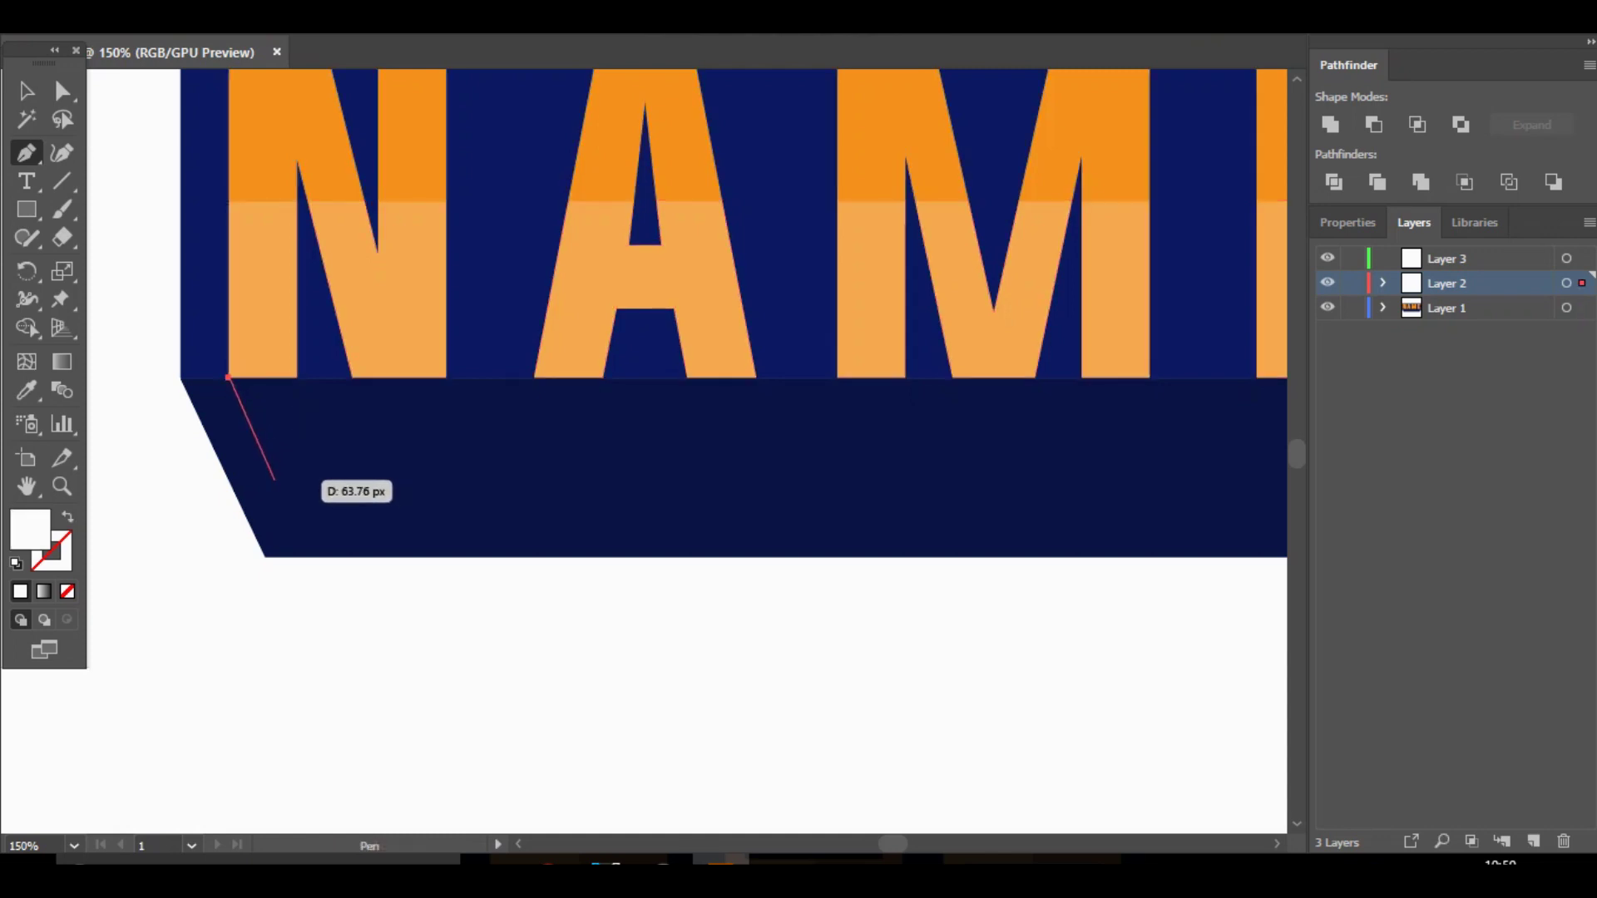
{"action": "left_click", "coordinate": [275, 477]}
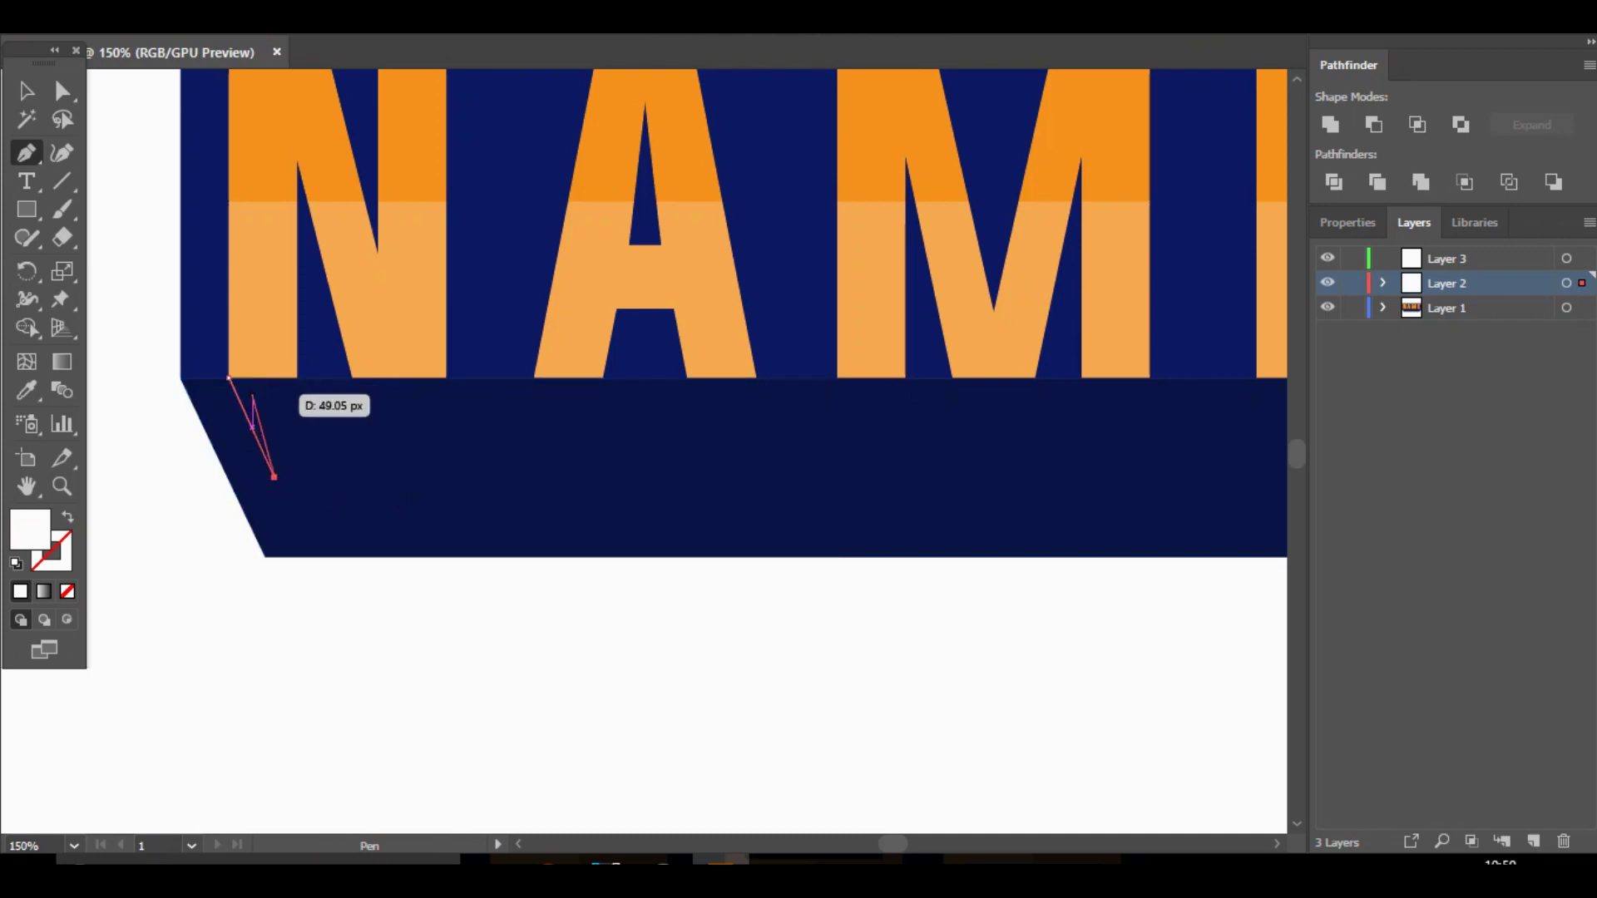
{"action": "left_click", "coordinate": [252, 377]}
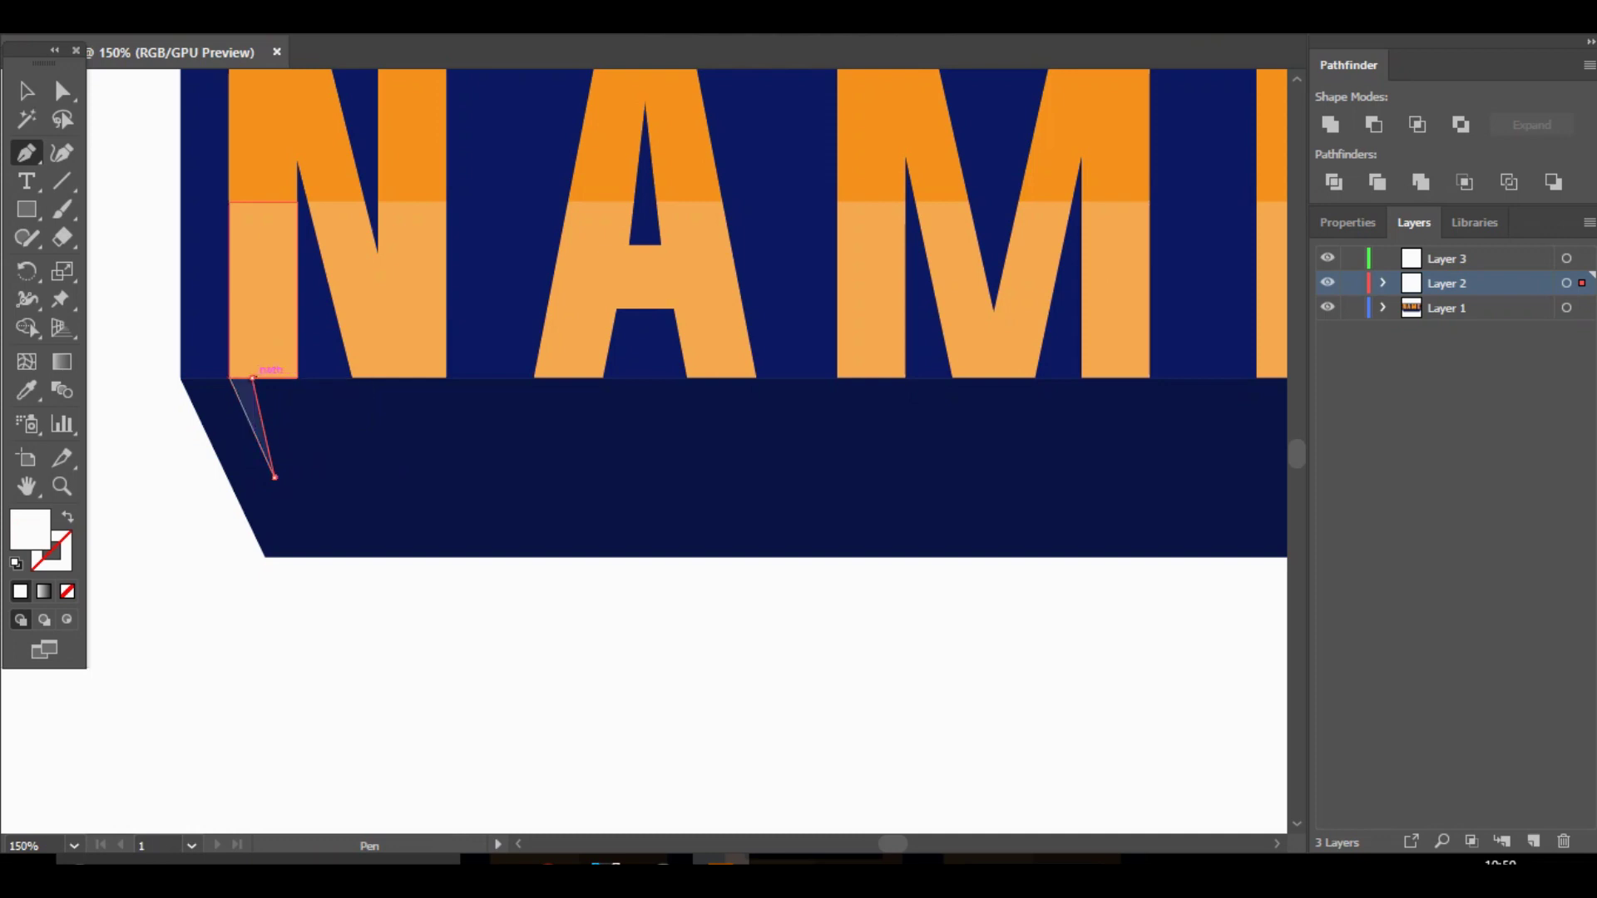
{"action": "left_click", "coordinate": [228, 379]}
{"action": "left_click", "coordinate": [26, 90]}
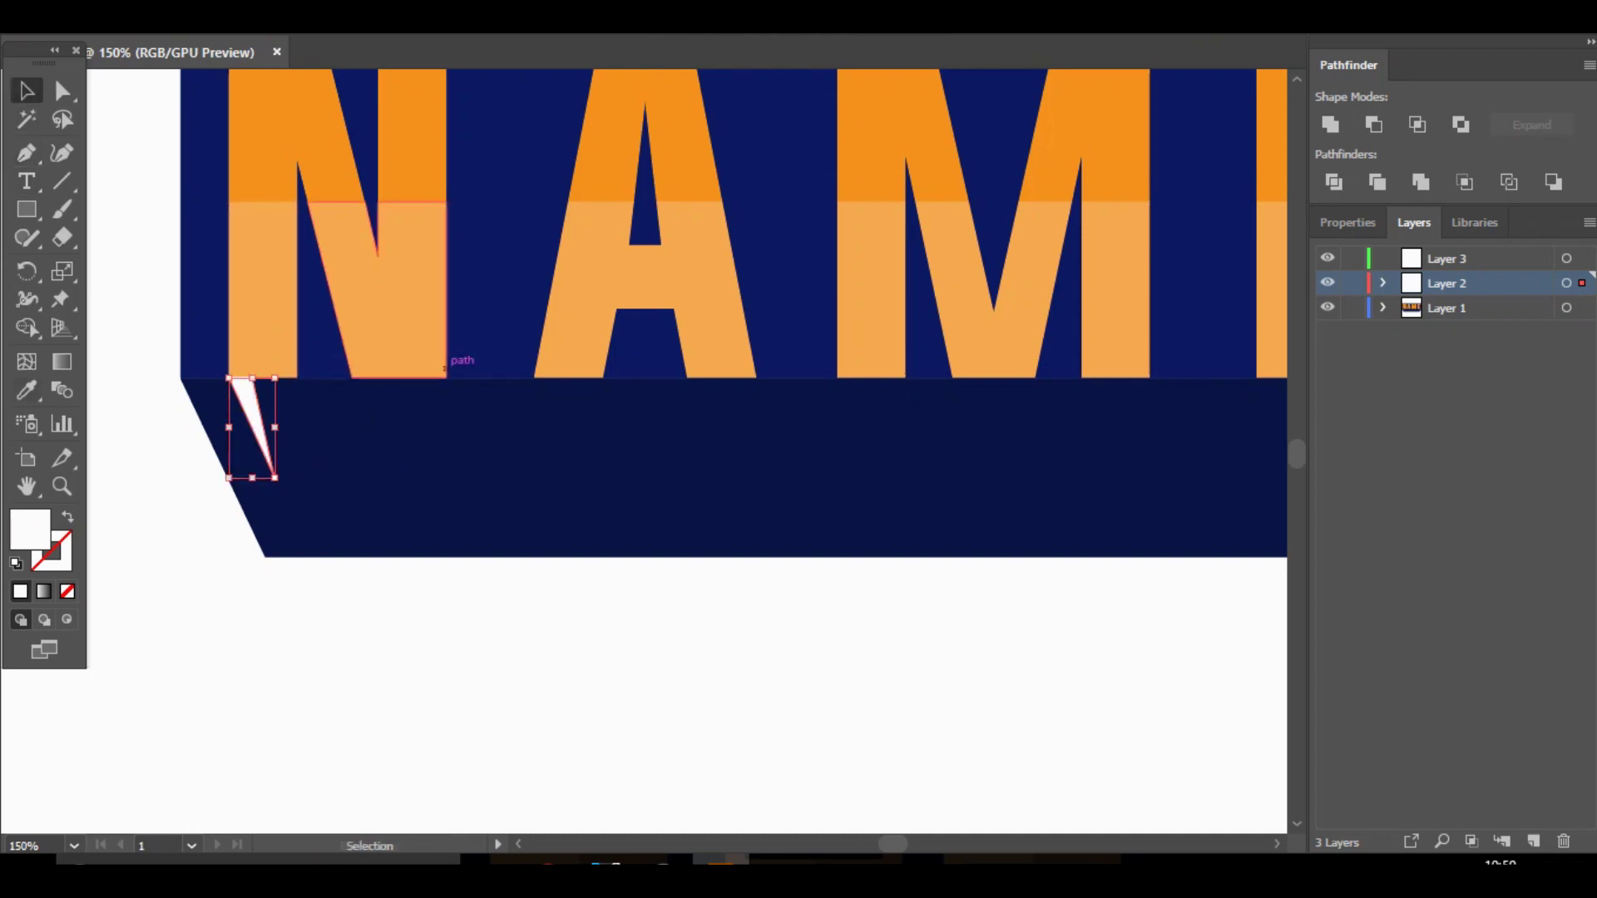
Dock the floating toolbox beside the canvas and exit the isolation of the triangle.
{"action": "key", "text": "i"}
{"action": "double_click", "coordinate": [252, 379], "text": "ctrl"}
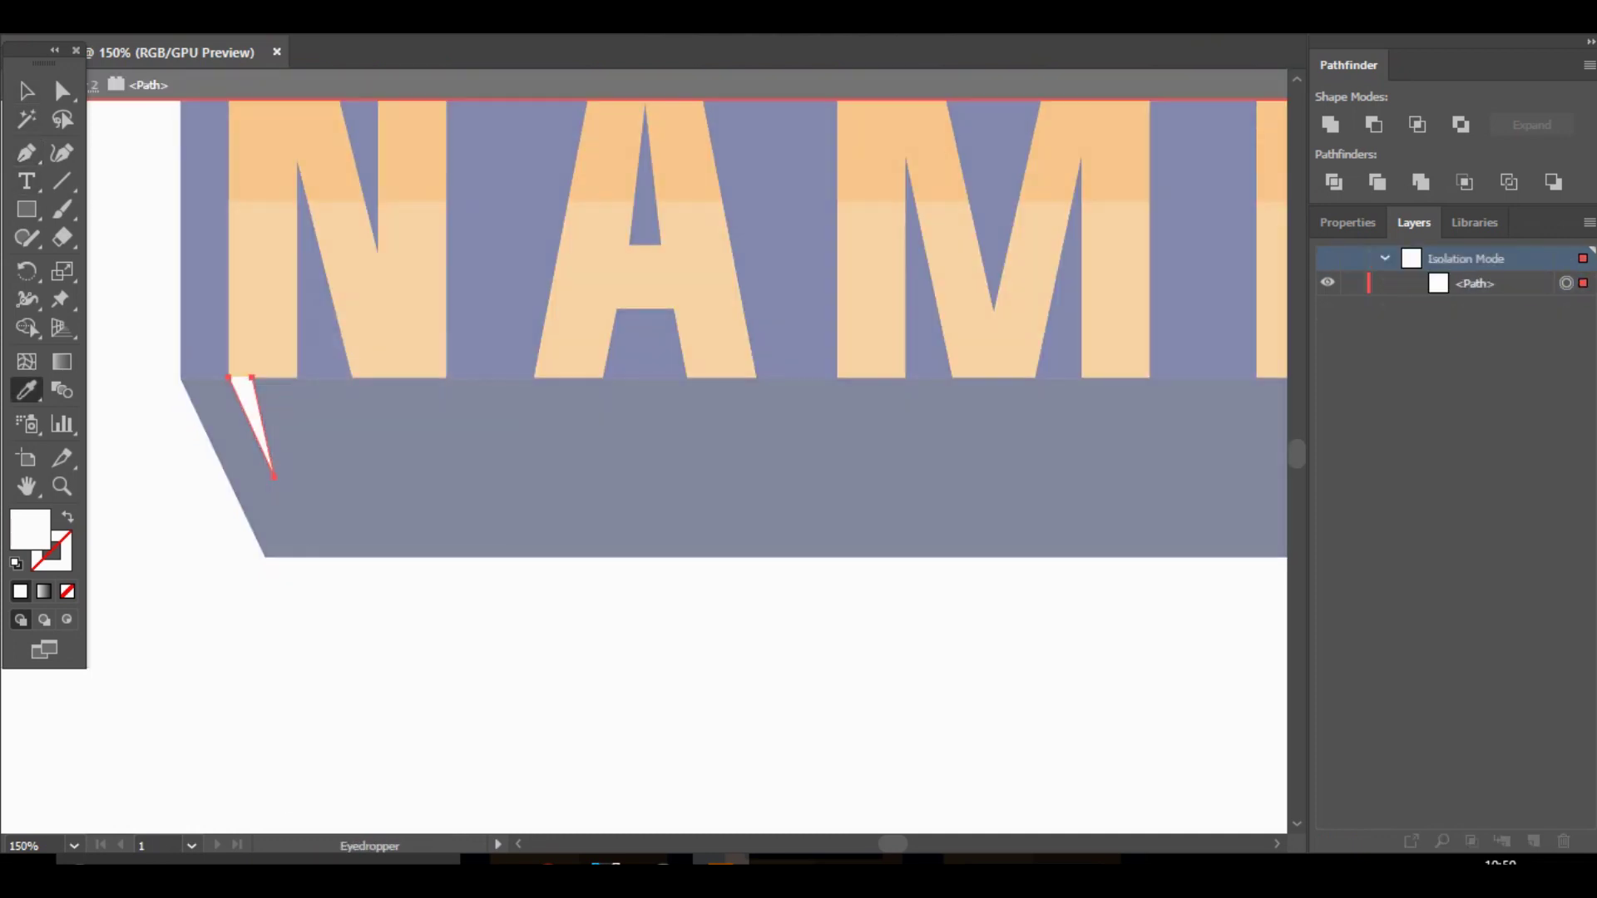
{"action": "left_click_drag", "start_coordinate": [40, 51], "coordinate": [3, 51]}
{"action": "key", "text": "Escape"}
{"action": "key", "text": "Escape"}
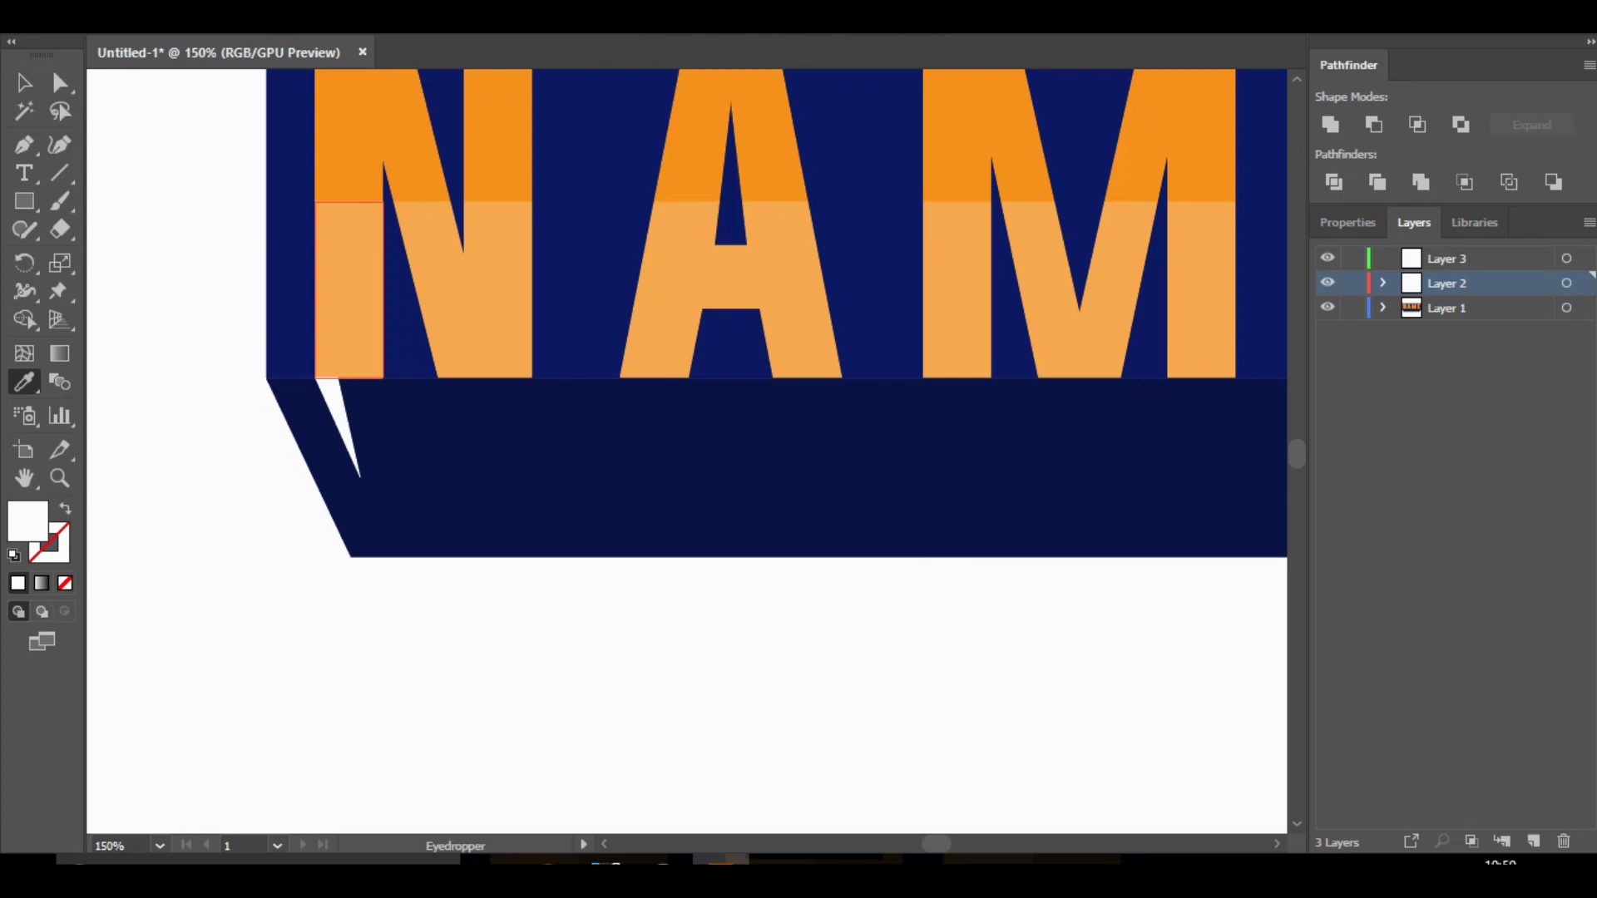
Fill the triangle with the darker orange sampled from the upper part of the N, then deselect it.
{"action": "left_click", "coordinate": [349, 171]}
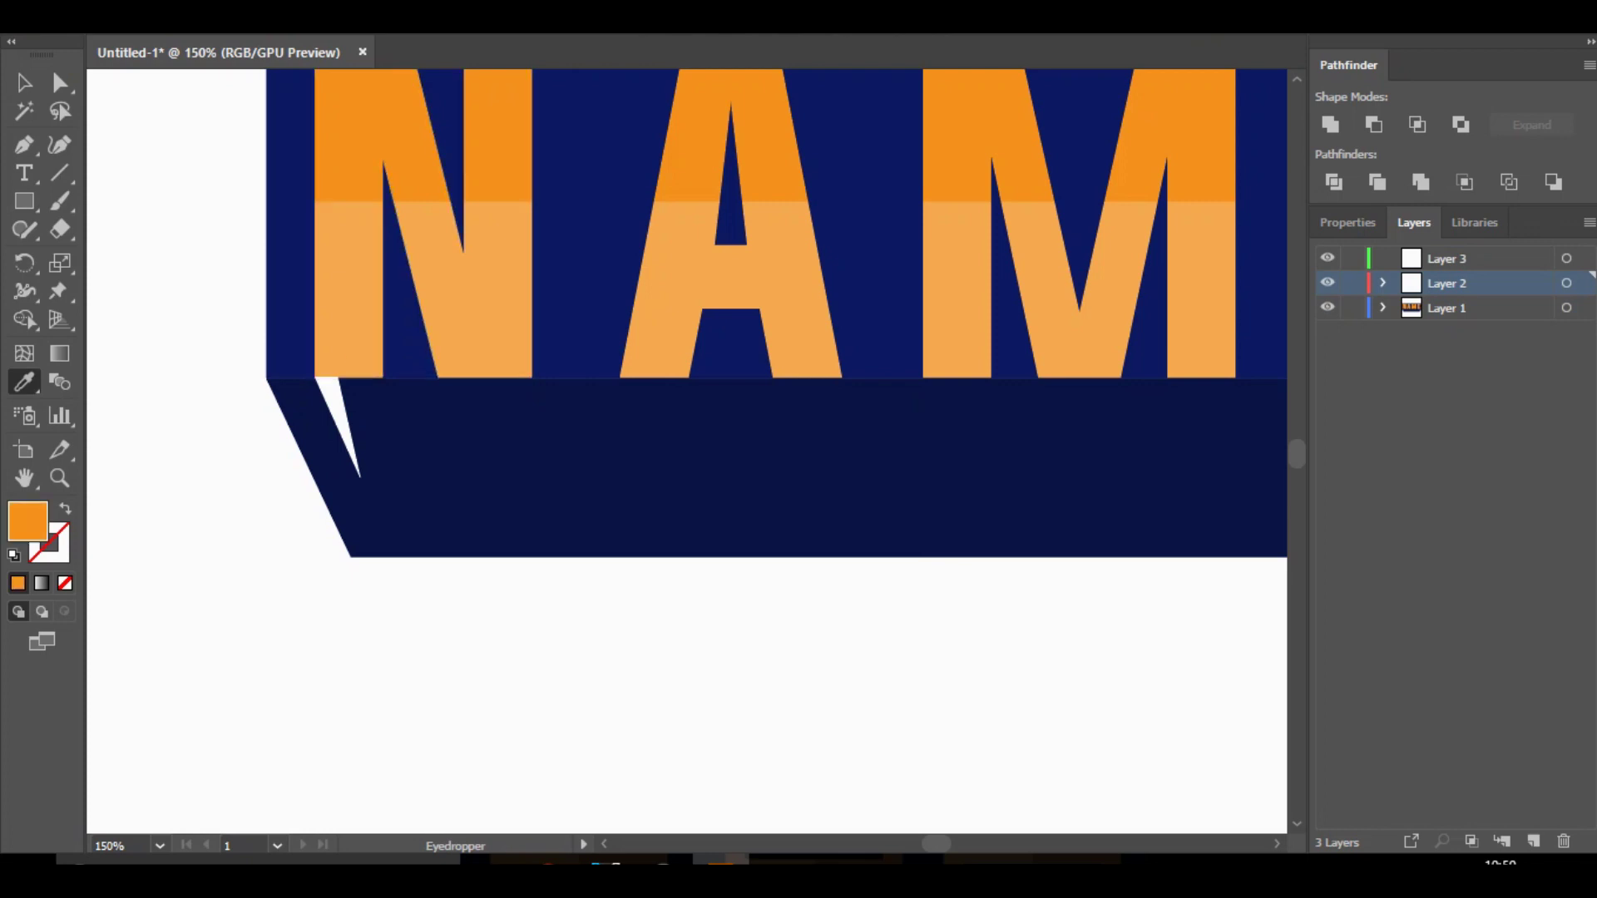
{"action": "key", "text": "v"}
{"action": "left_click", "coordinate": [334, 405]}
{"action": "key", "text": "i"}
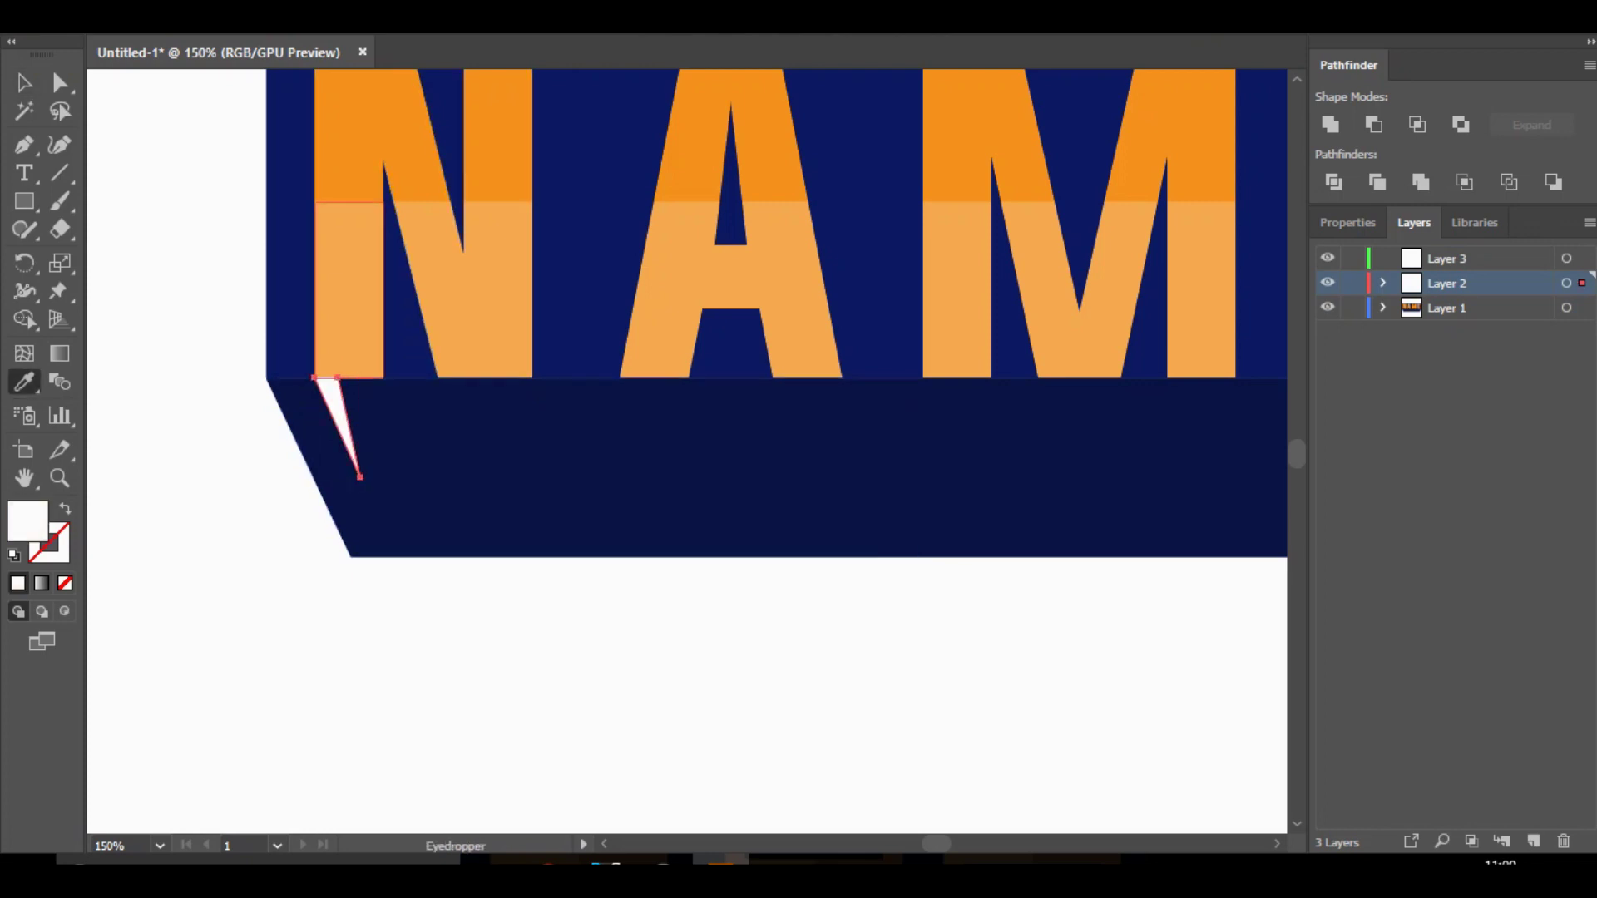
{"action": "left_click", "coordinate": [342, 171]}
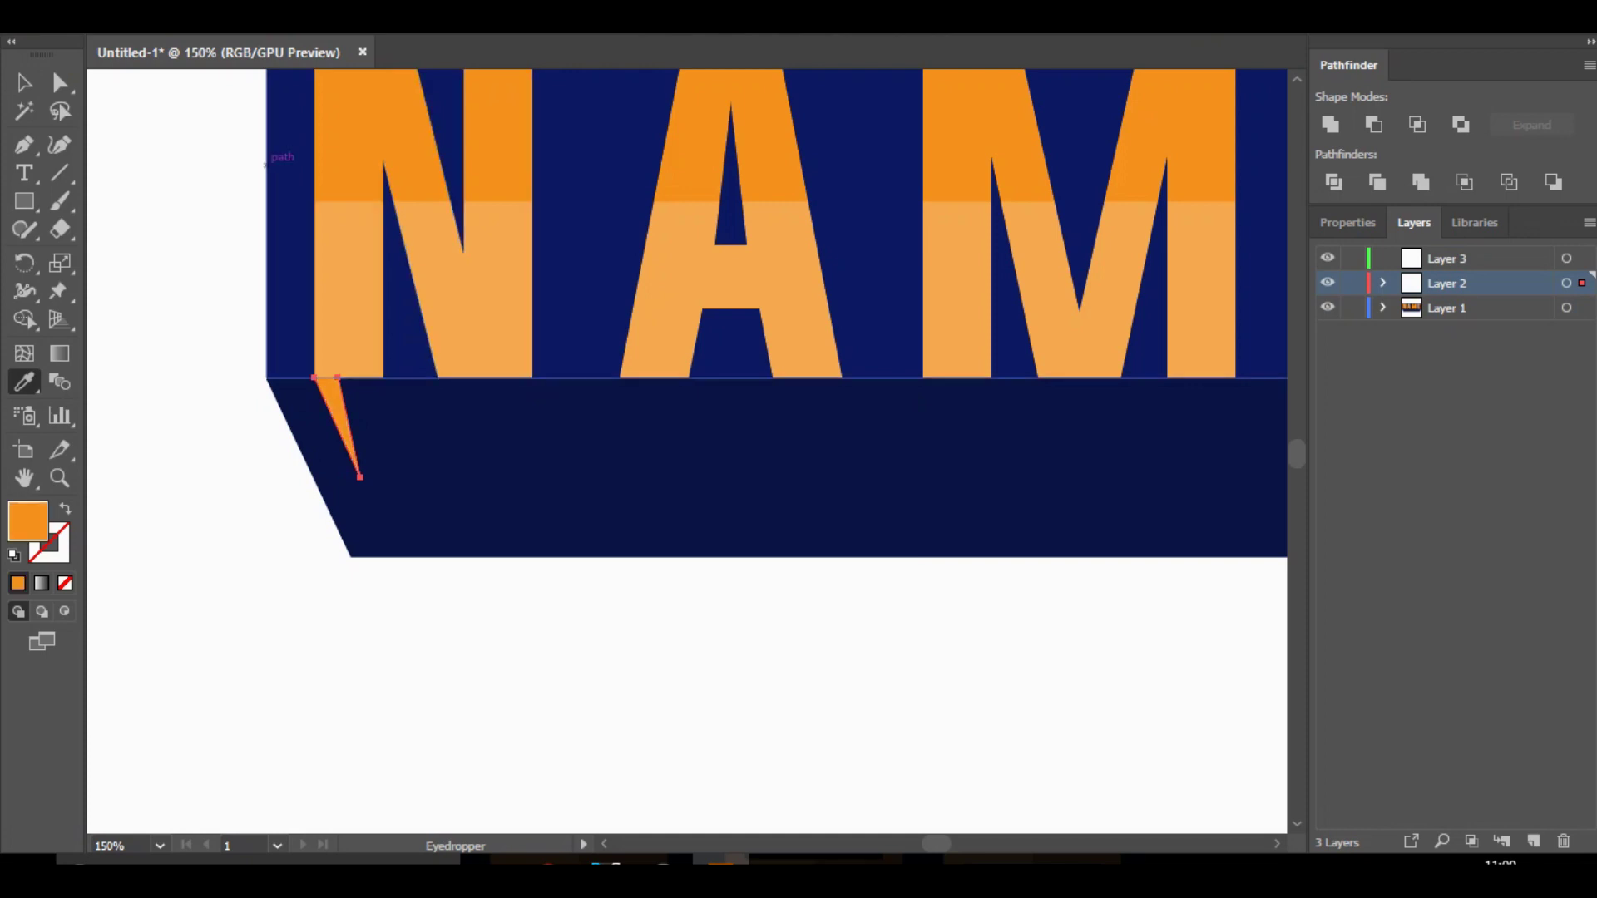
{"action": "left_click", "coordinate": [24, 82]}
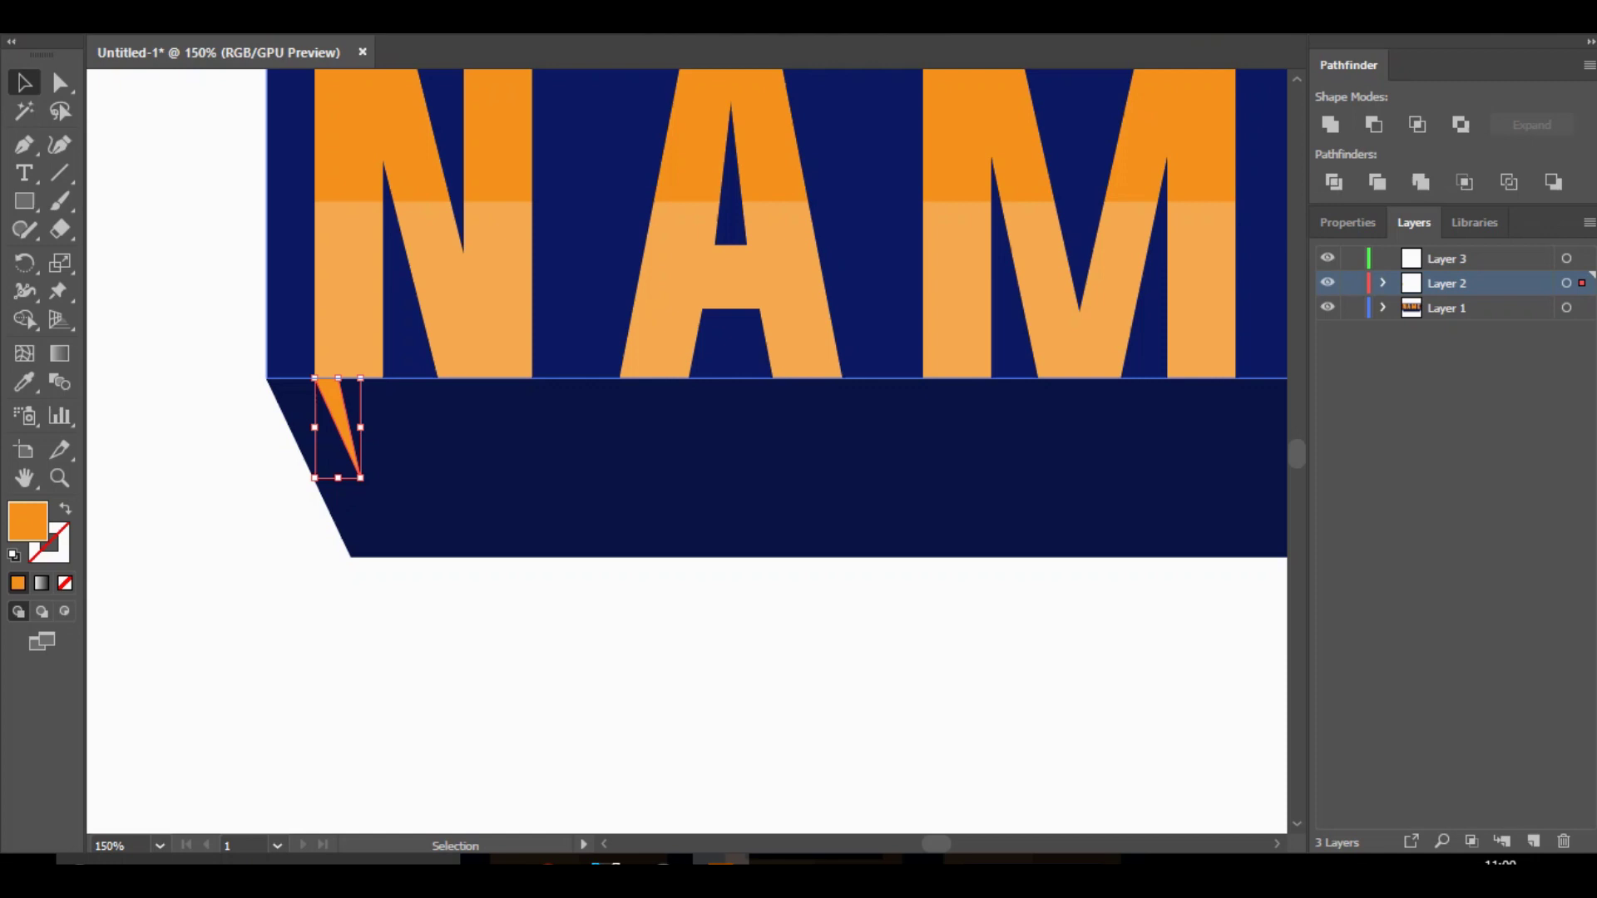
{"action": "right_click", "coordinate": [306, 296]}
{"action": "left_click", "coordinate": [226, 350]}
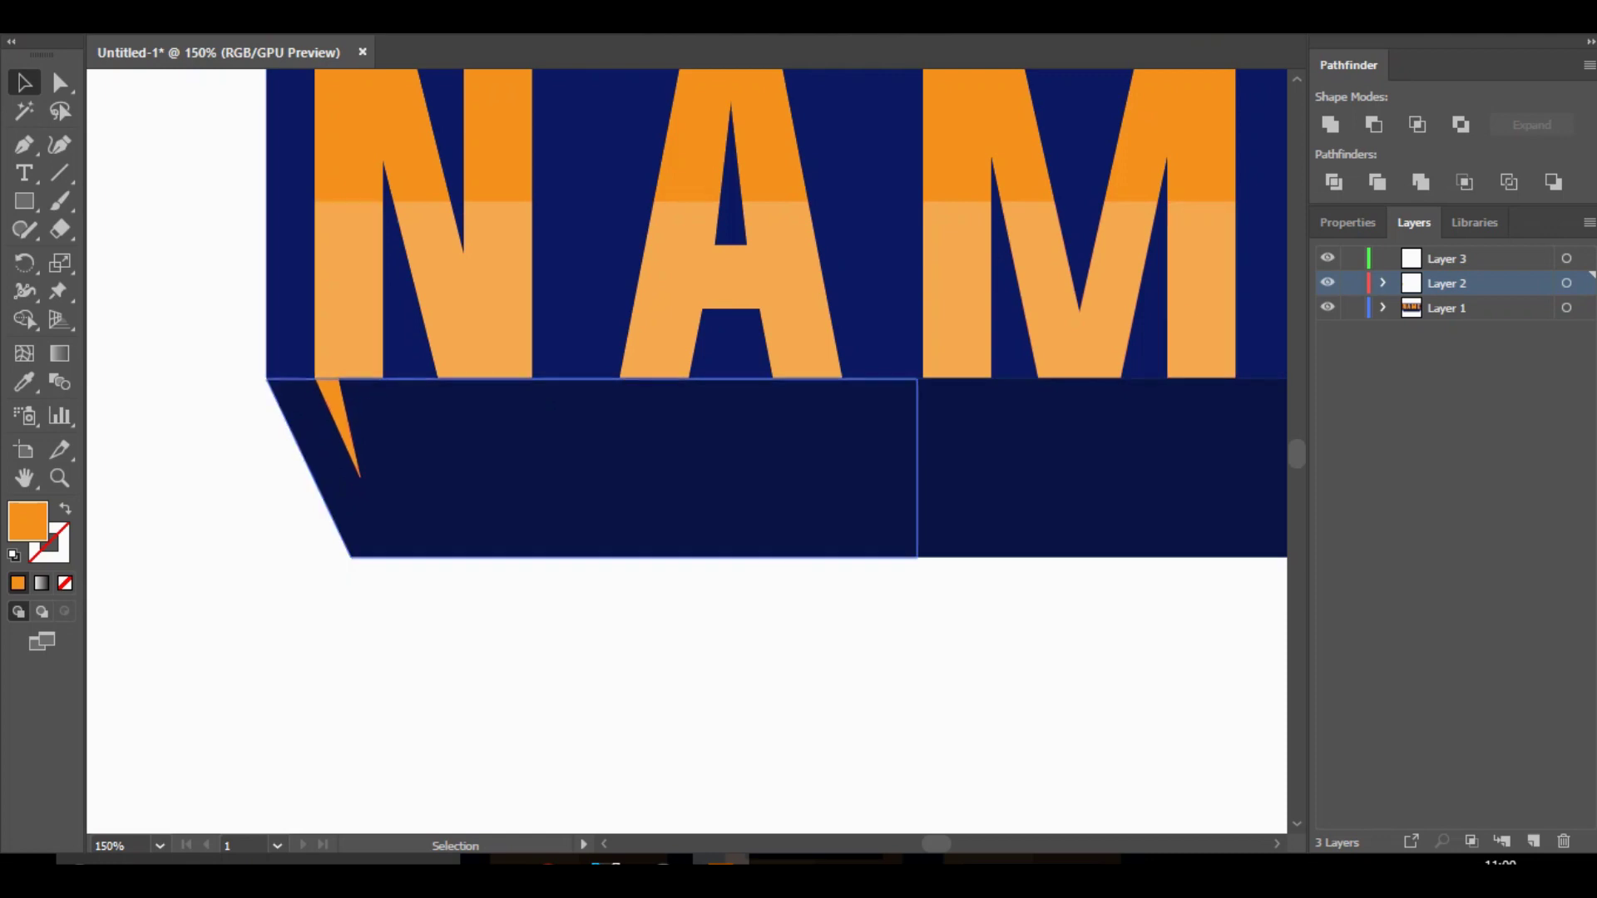
Duplicate the orange triangle, place the copy beneath the start of the N's diagonal foot and enlarge it.
{"action": "key", "text": "a"}
{"action": "left_click", "coordinate": [327, 401]}
{"action": "key", "text": "ctrl+c"}
{"action": "key", "text": "v"}
{"action": "key", "text": "ctrl+v"}
{"action": "left_click_drag", "start_coordinate": [680, 429], "coordinate": [497, 503]}
{"action": "right_click", "coordinate": [504, 503]}
{"action": "left_click", "coordinate": [509, 601]}
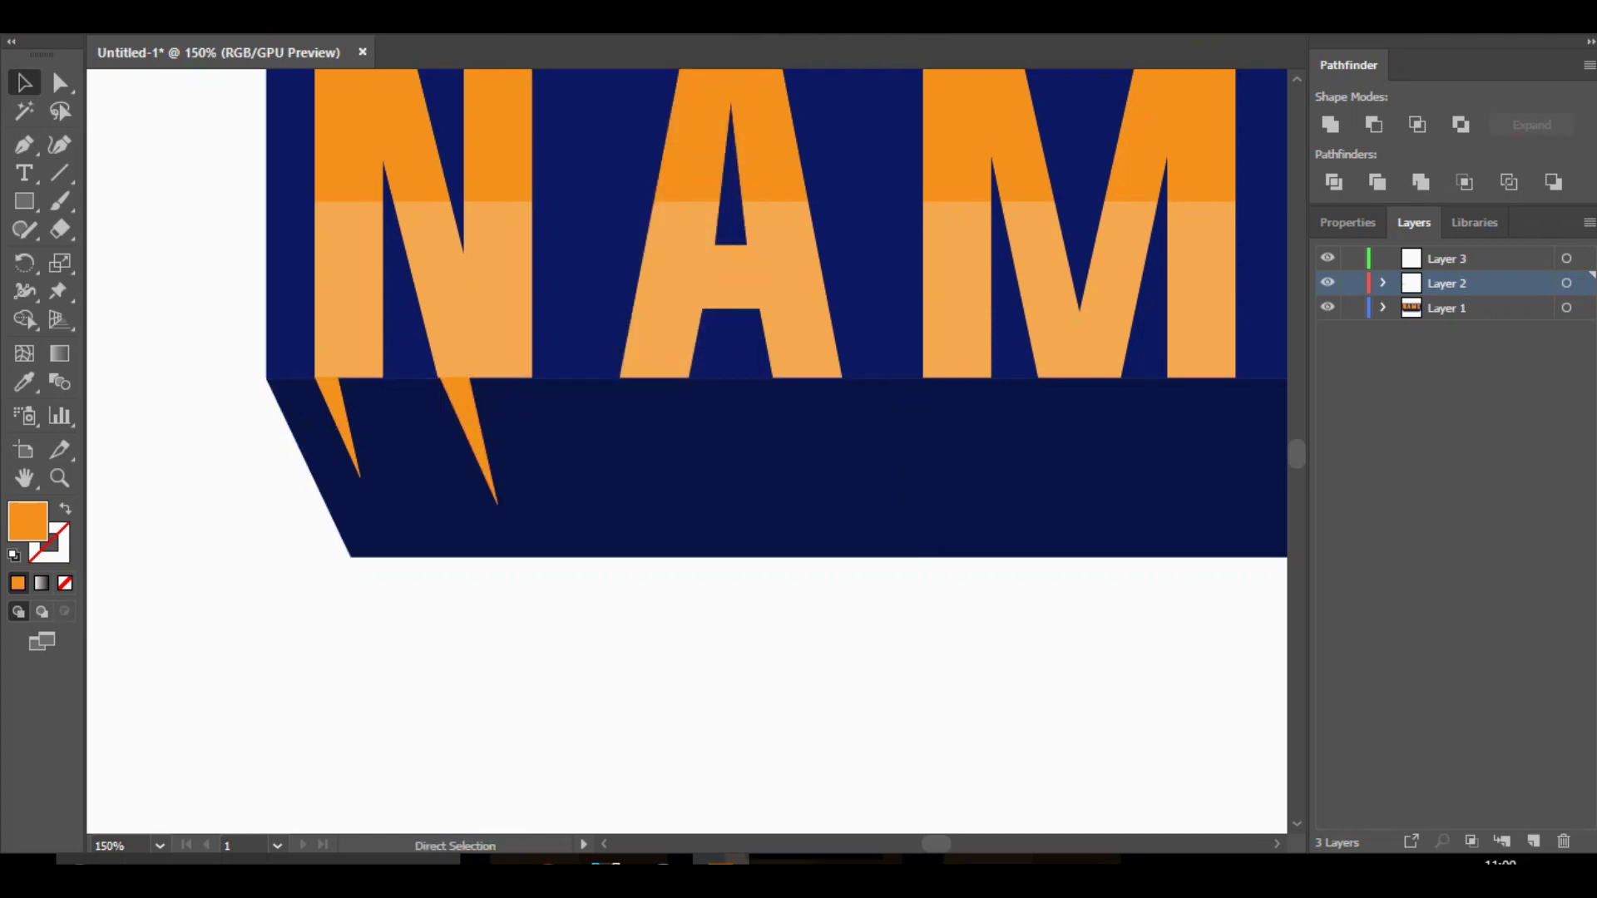
Undo the enlargement of the copied triangle and scale up the first triangle proportionally instead, keeping its upper-left corner fixed.
{"action": "key", "text": "ctrl+z"}
{"action": "left_click", "coordinate": [347, 435]}
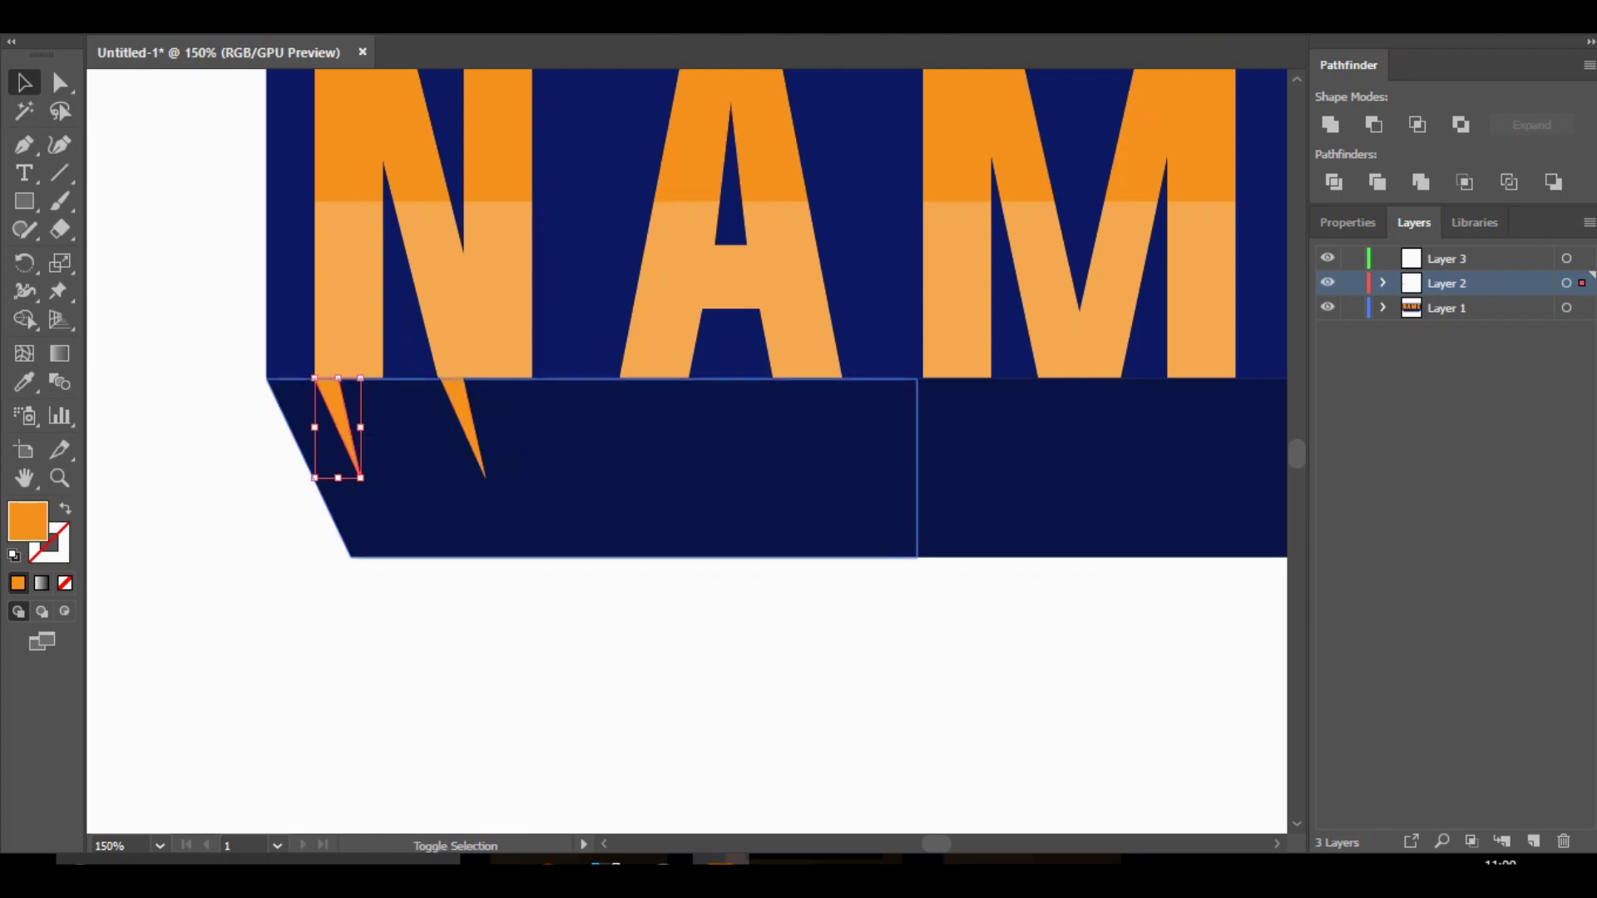
{"action": "left_click_drag", "start_coordinate": [360, 477], "coordinate": [383, 527]}
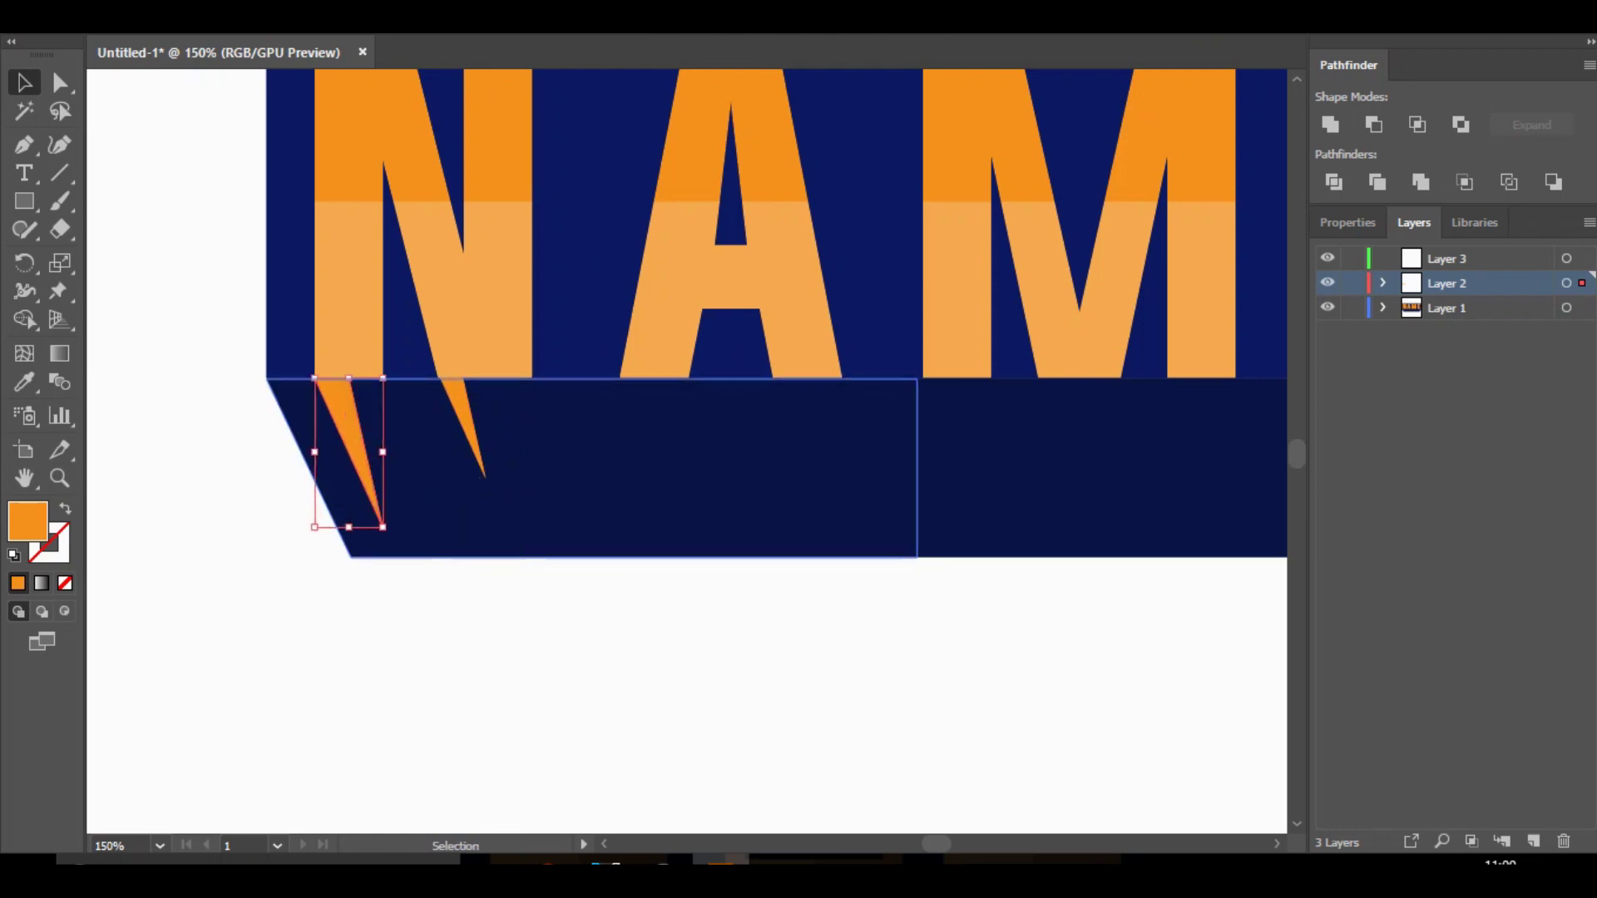
Duplicate the smaller orange triangle, align the copy beneath the outer corner of the A's left leg and deselect it.
{"action": "left_click", "coordinate": [480, 463]}
{"action": "key", "text": "ctrl+c"}
{"action": "key", "text": "ctrl+v"}
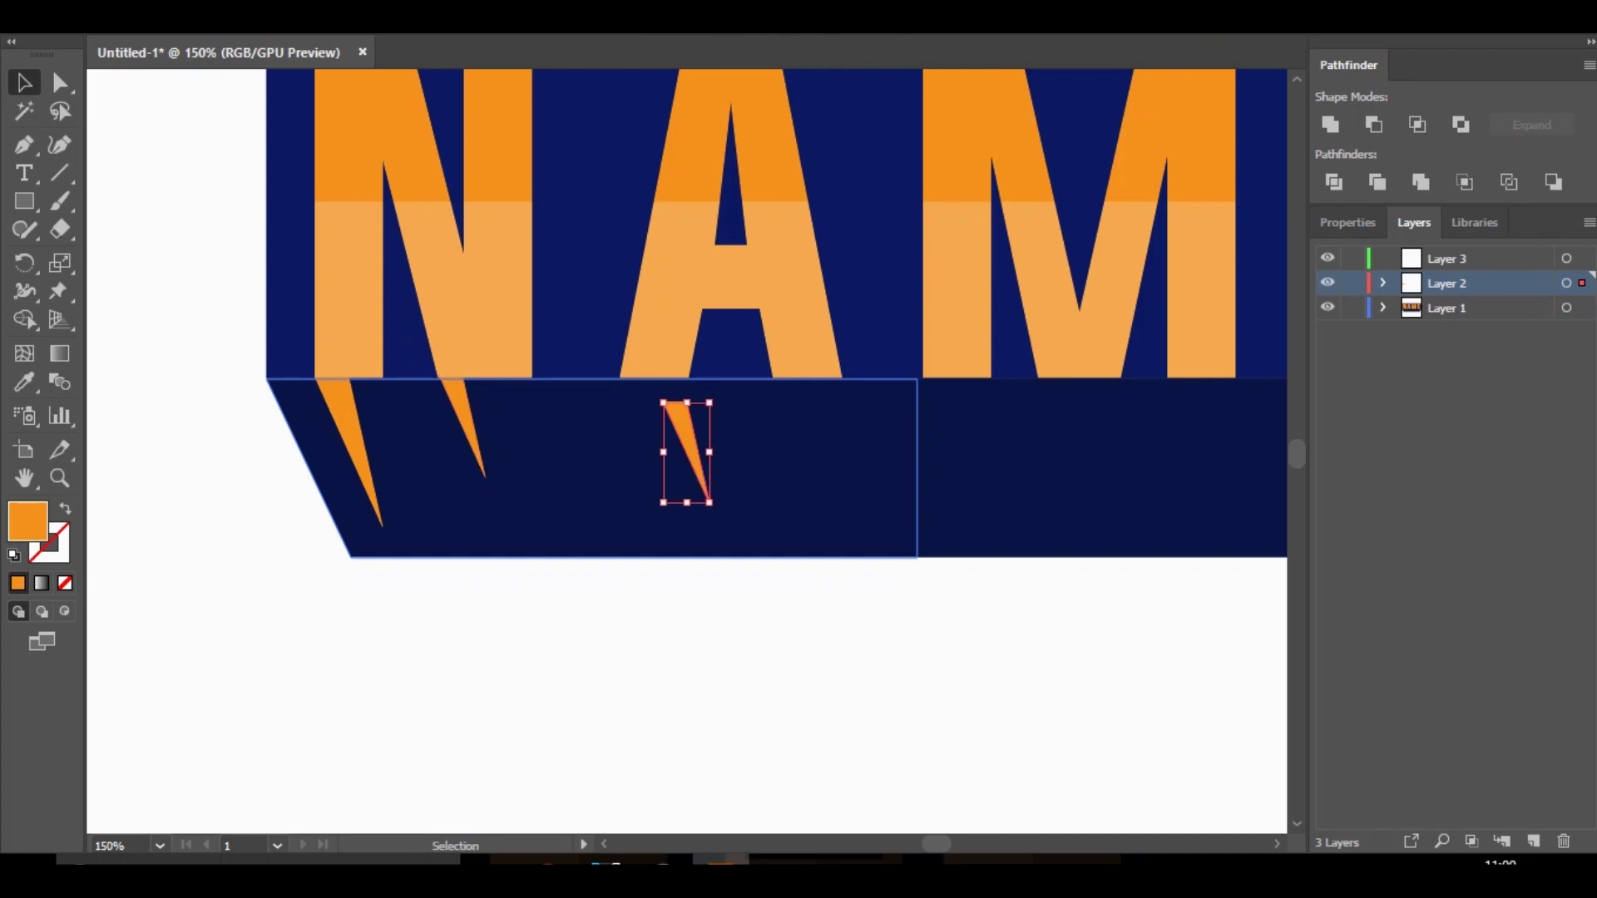
{"action": "left_click_drag", "start_coordinate": [675, 420], "coordinate": [632, 397]}
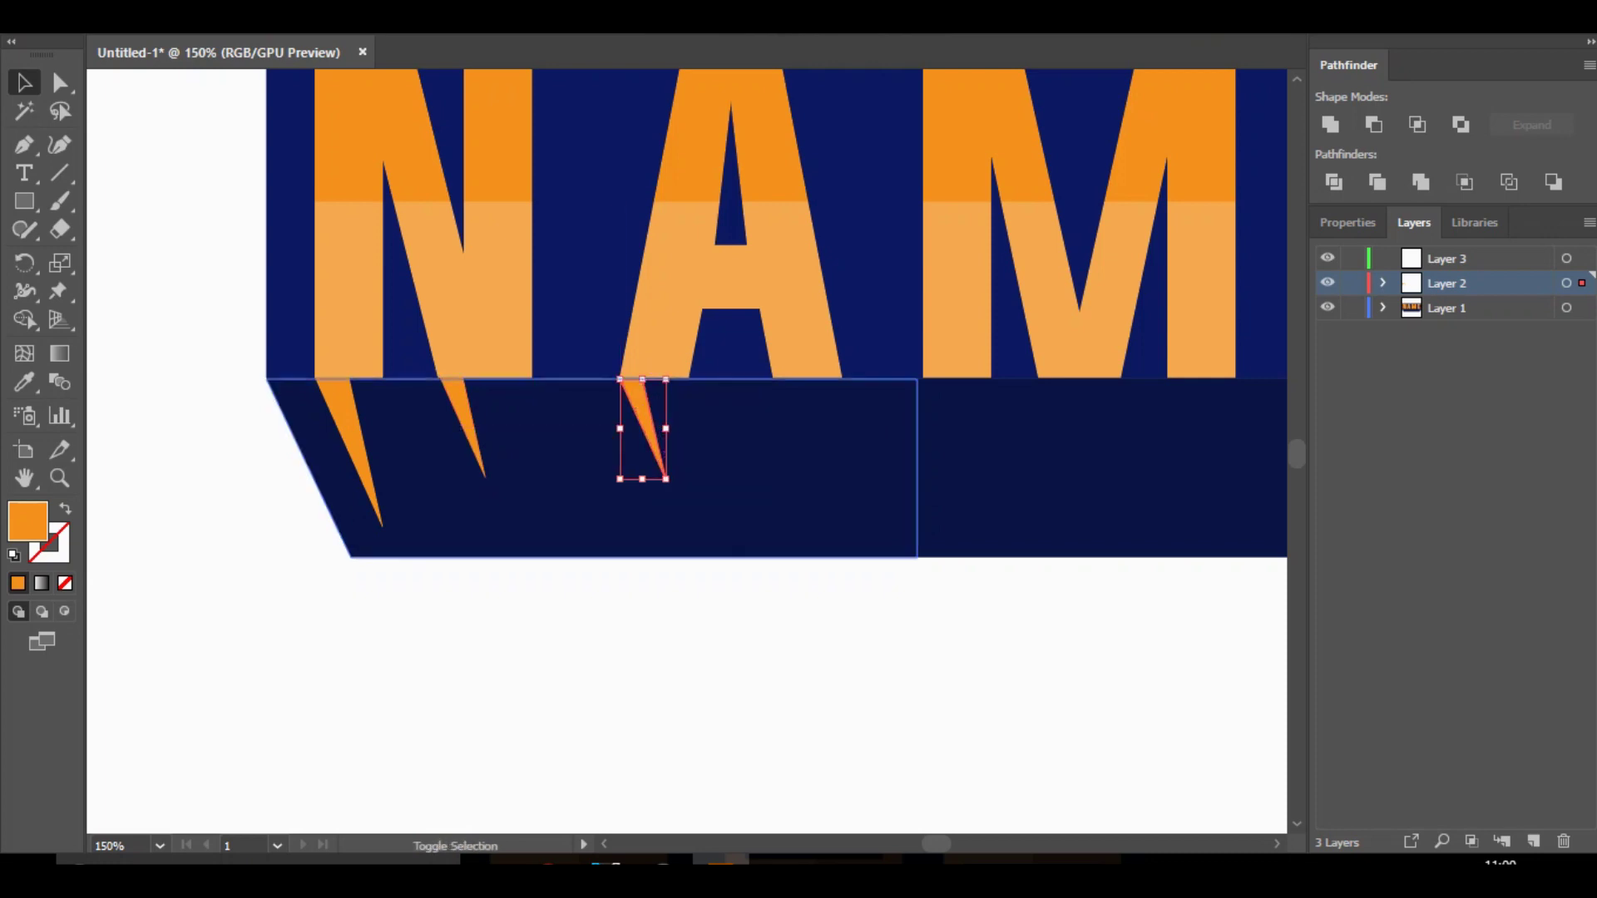
{"action": "left_click", "coordinate": [665, 479], "text": "shift"}
{"action": "left_click", "coordinate": [725, 609]}
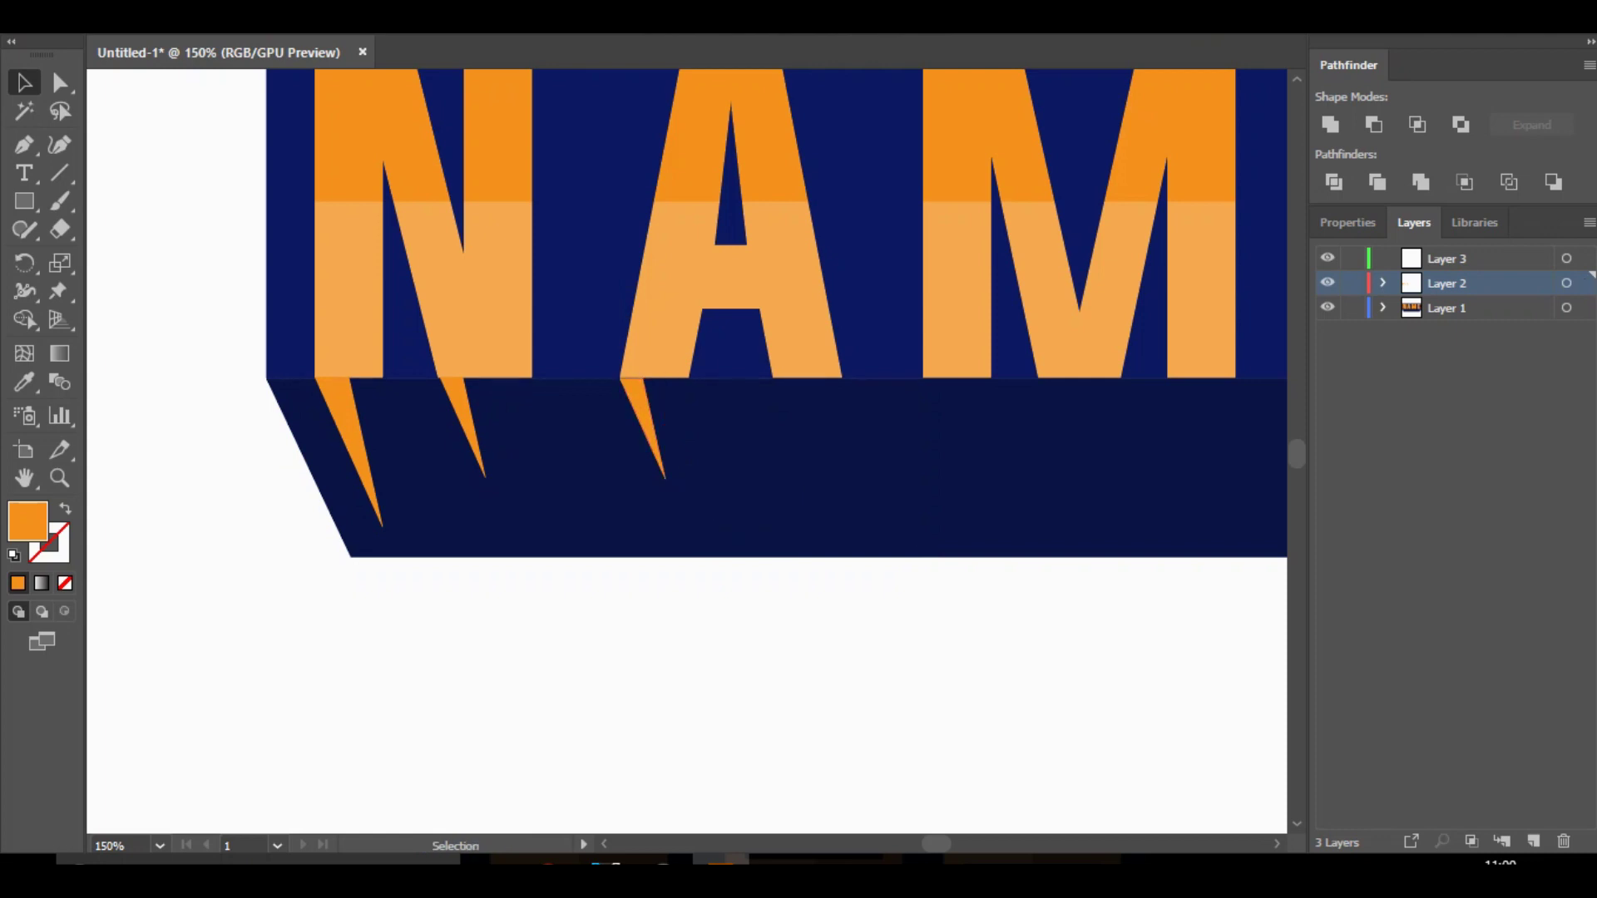
Paste another orange triangle, place it beneath the A's right leg, scale it down slightly and deselect it.
{"action": "right_click", "coordinate": [635, 397]}
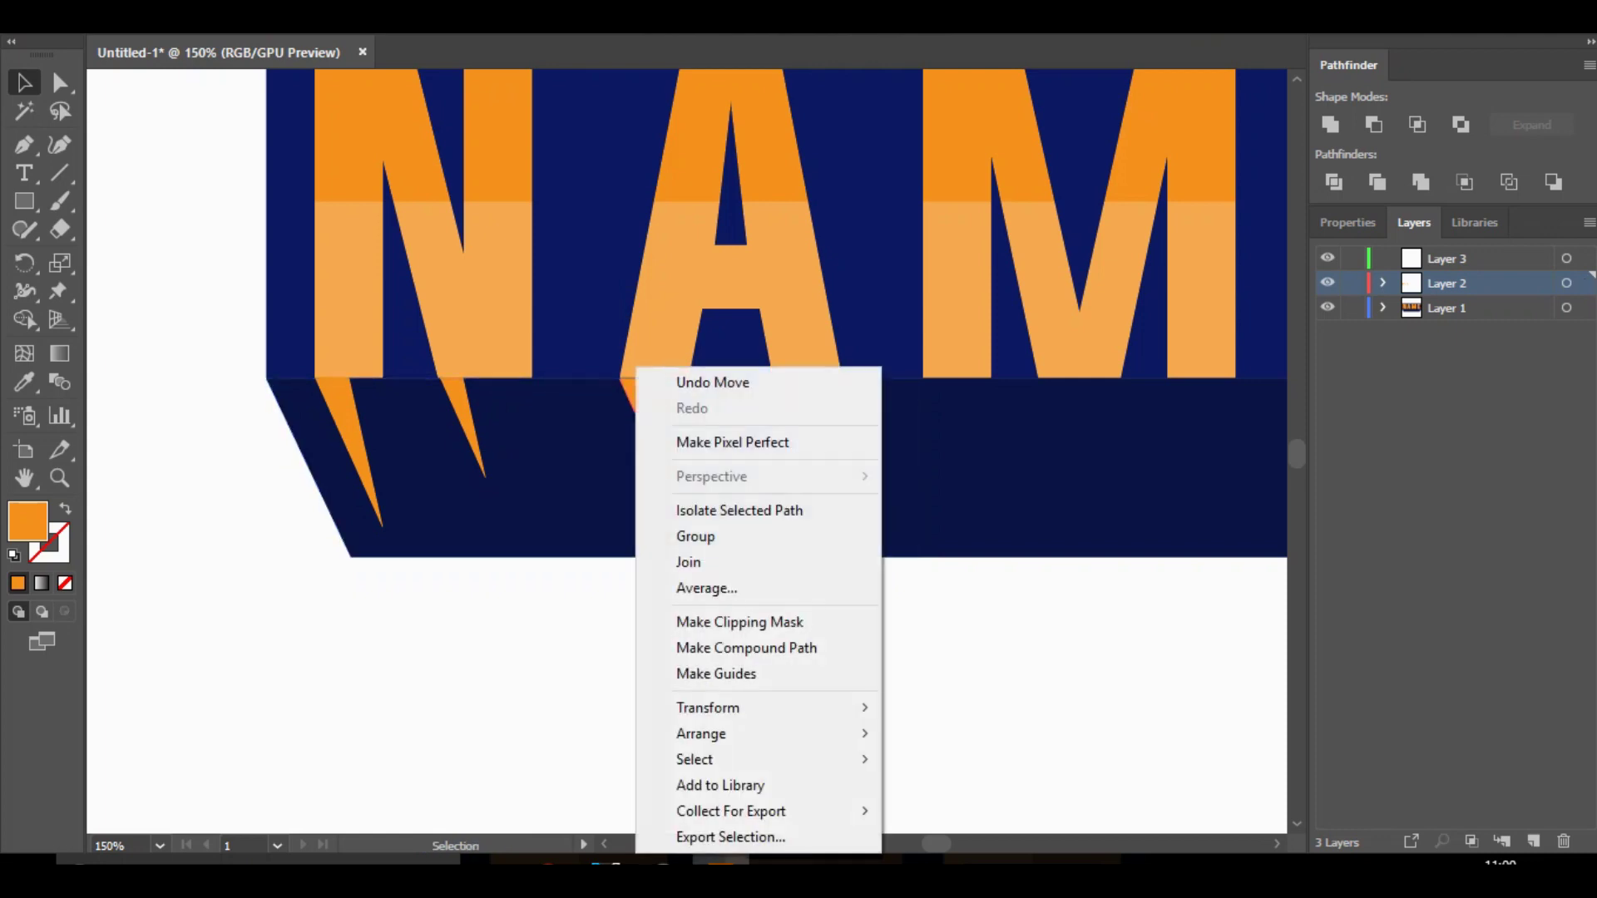
{"action": "left_click", "coordinate": [611, 420]}
{"action": "left_click", "coordinate": [640, 403]}
{"action": "key", "text": "ctrl+v"}
{"action": "left_click_drag", "start_coordinate": [688, 450], "coordinate": [811, 460]}
{"action": "left_click", "coordinate": [815, 459], "text": "shift"}
{"action": "left_click", "coordinate": [836, 619]}
Nudge the two triangles beneath the A up one increment each to meet the letter's base, then deselect.
{"action": "key", "text": "ctrl+minus"}
{"action": "key", "text": "ctrl+minus"}
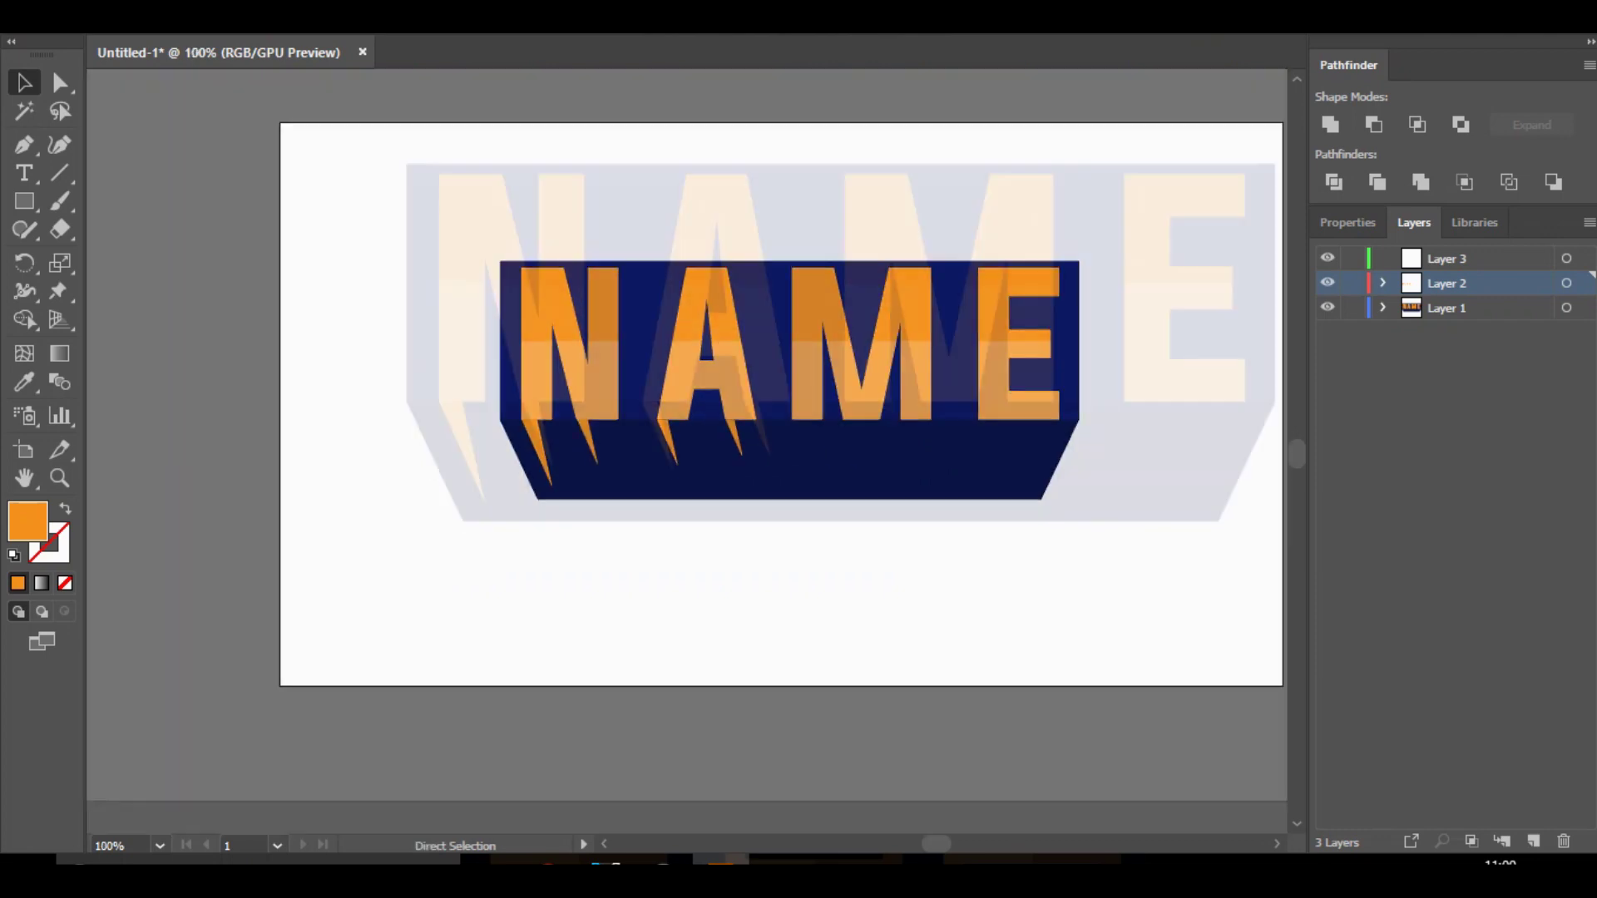
{"action": "key", "text": "ctrl+plus"}
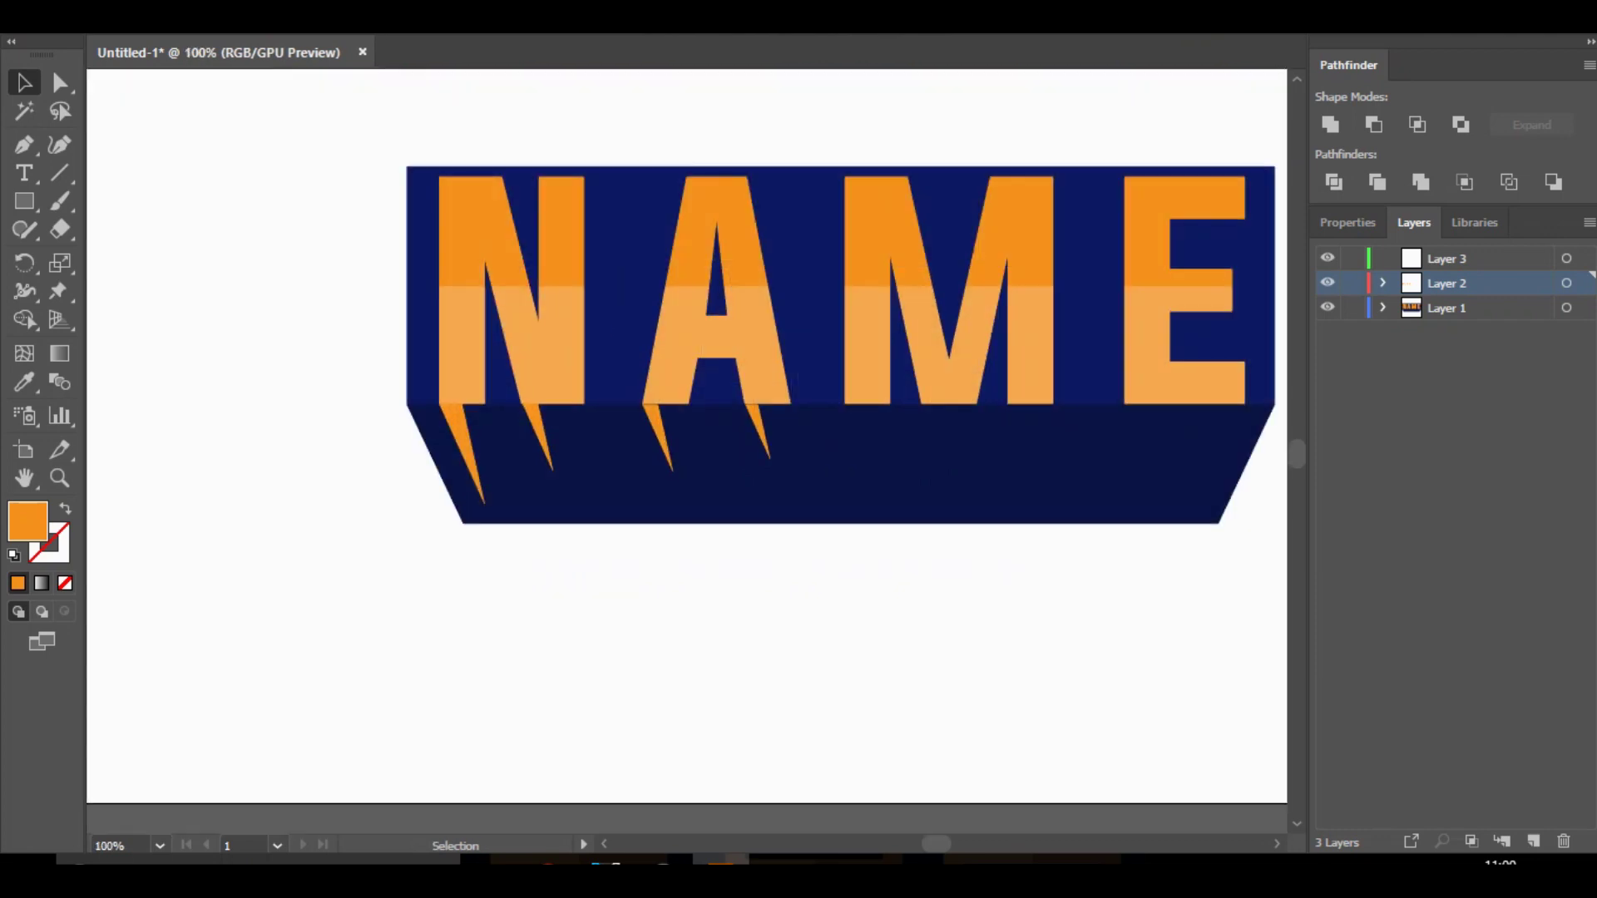
{"action": "key", "text": "a"}
{"action": "key", "text": "ctrl+plus"}
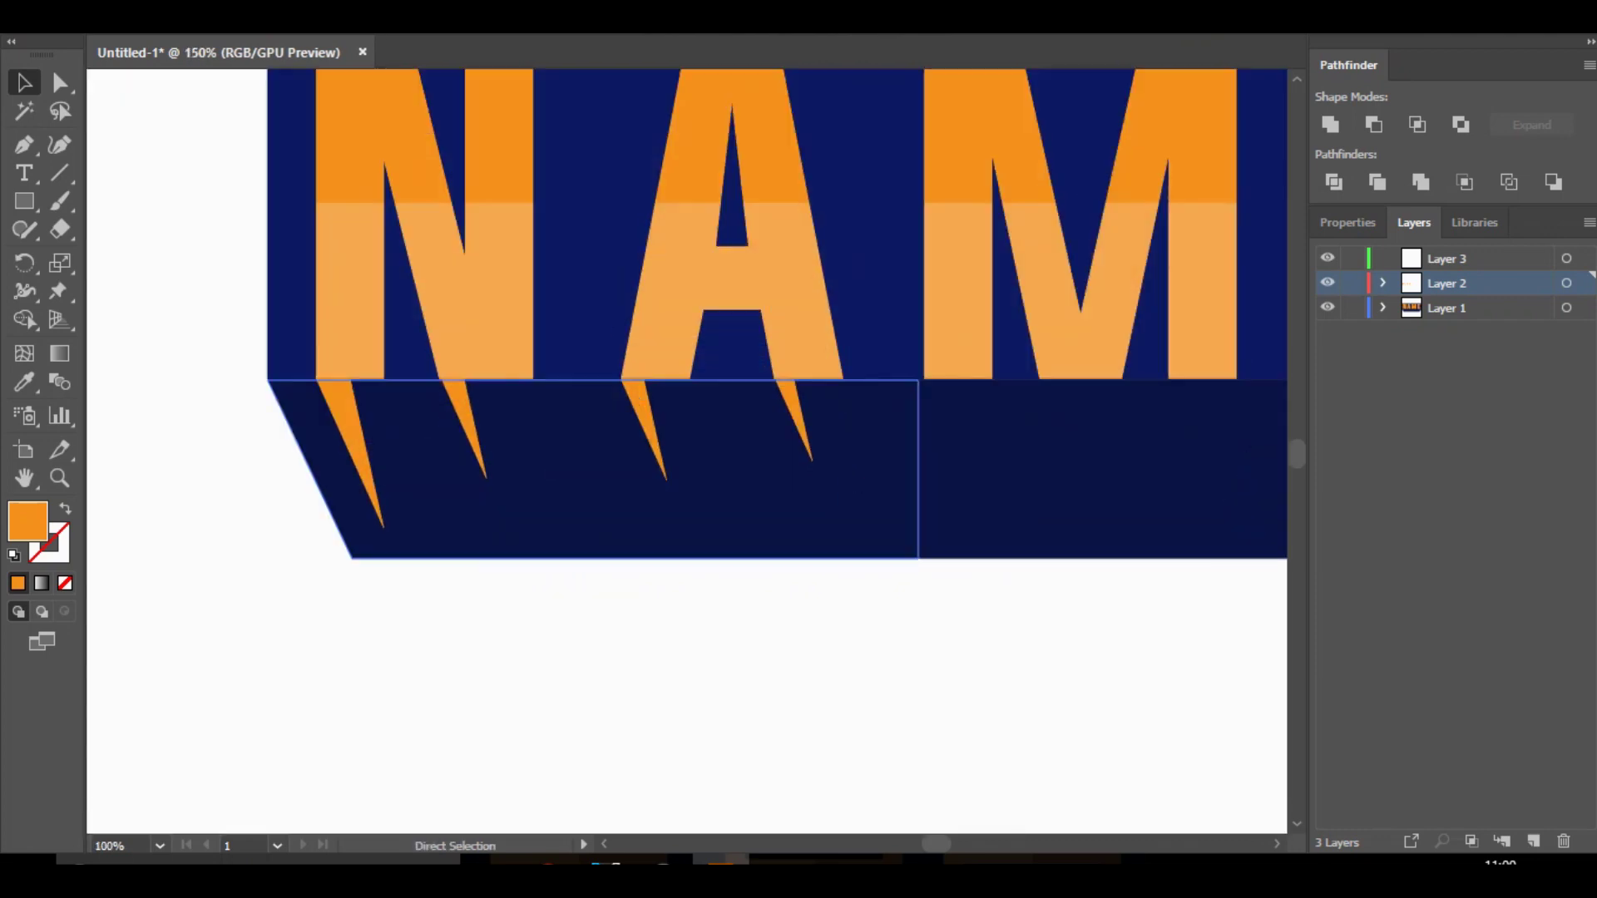
{"action": "key", "text": "ctrl+plus"}
{"action": "key", "text": "v"}
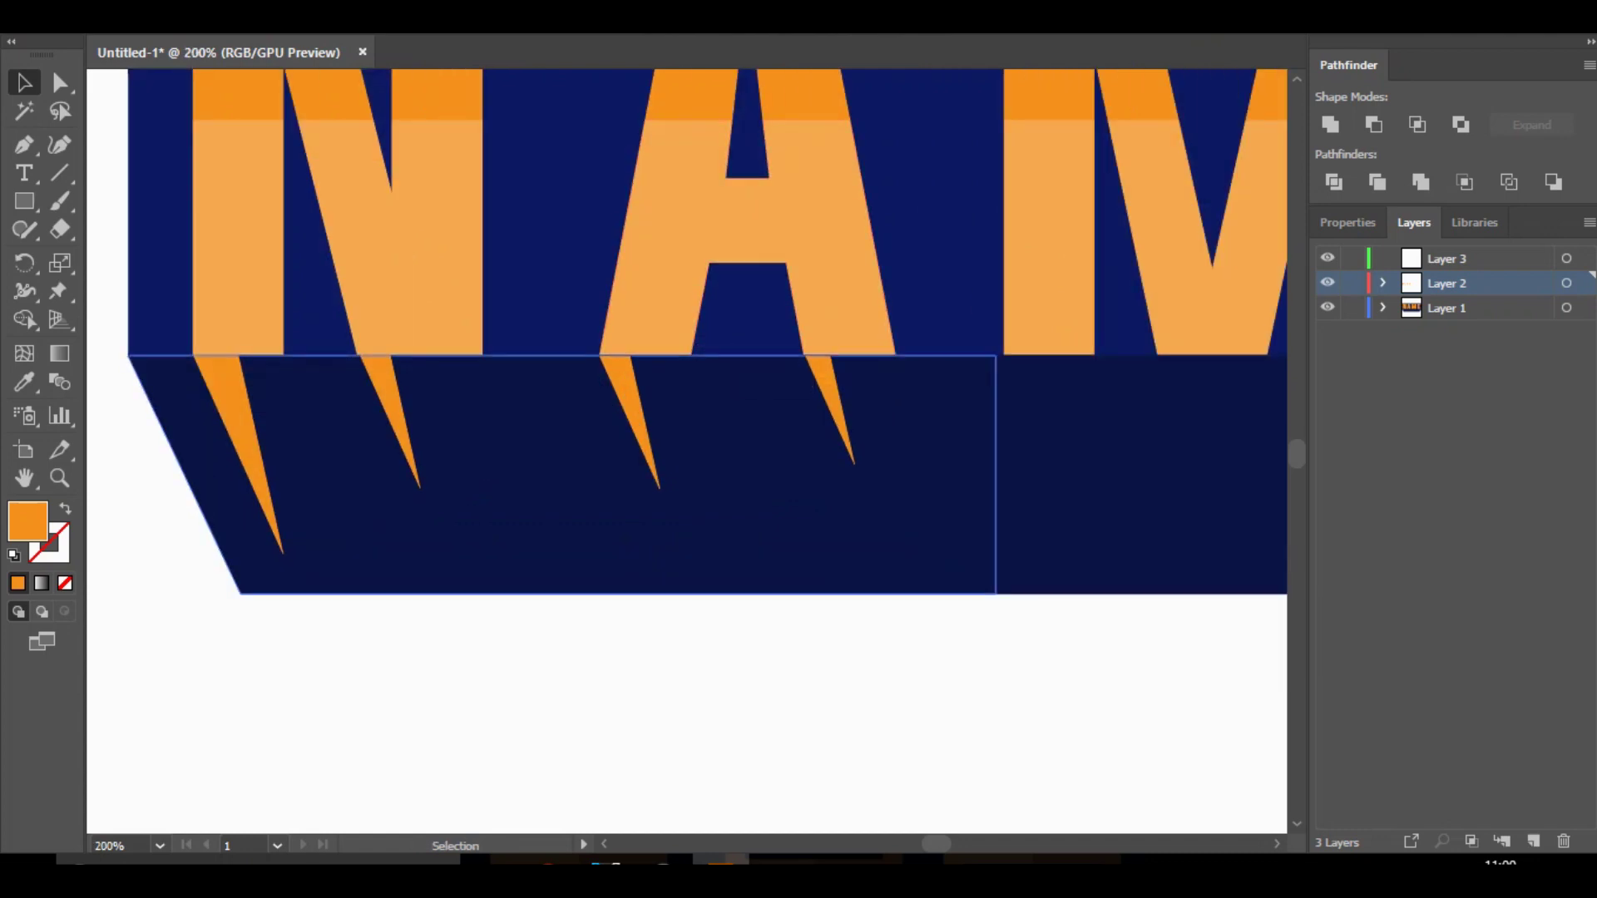
{"action": "left_click", "coordinate": [838, 401]}
{"action": "key", "text": "Caps_Lock"}
{"action": "right_click", "coordinate": [663, 367]}
{"action": "left_click", "coordinate": [617, 389]}
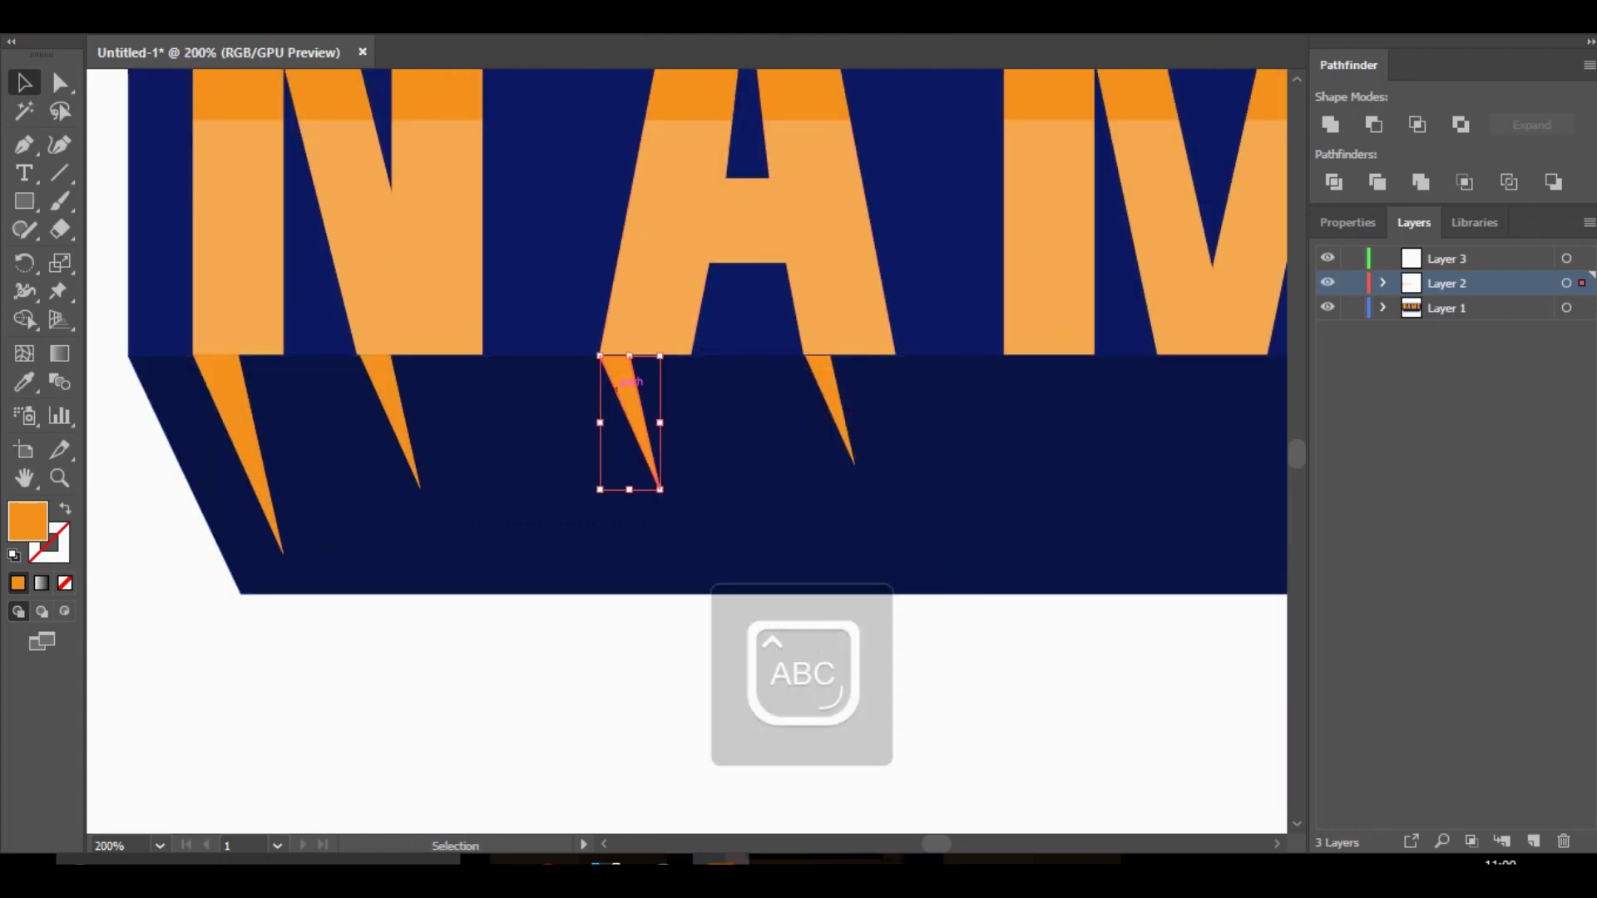
{"action": "left_click", "coordinate": [829, 387]}
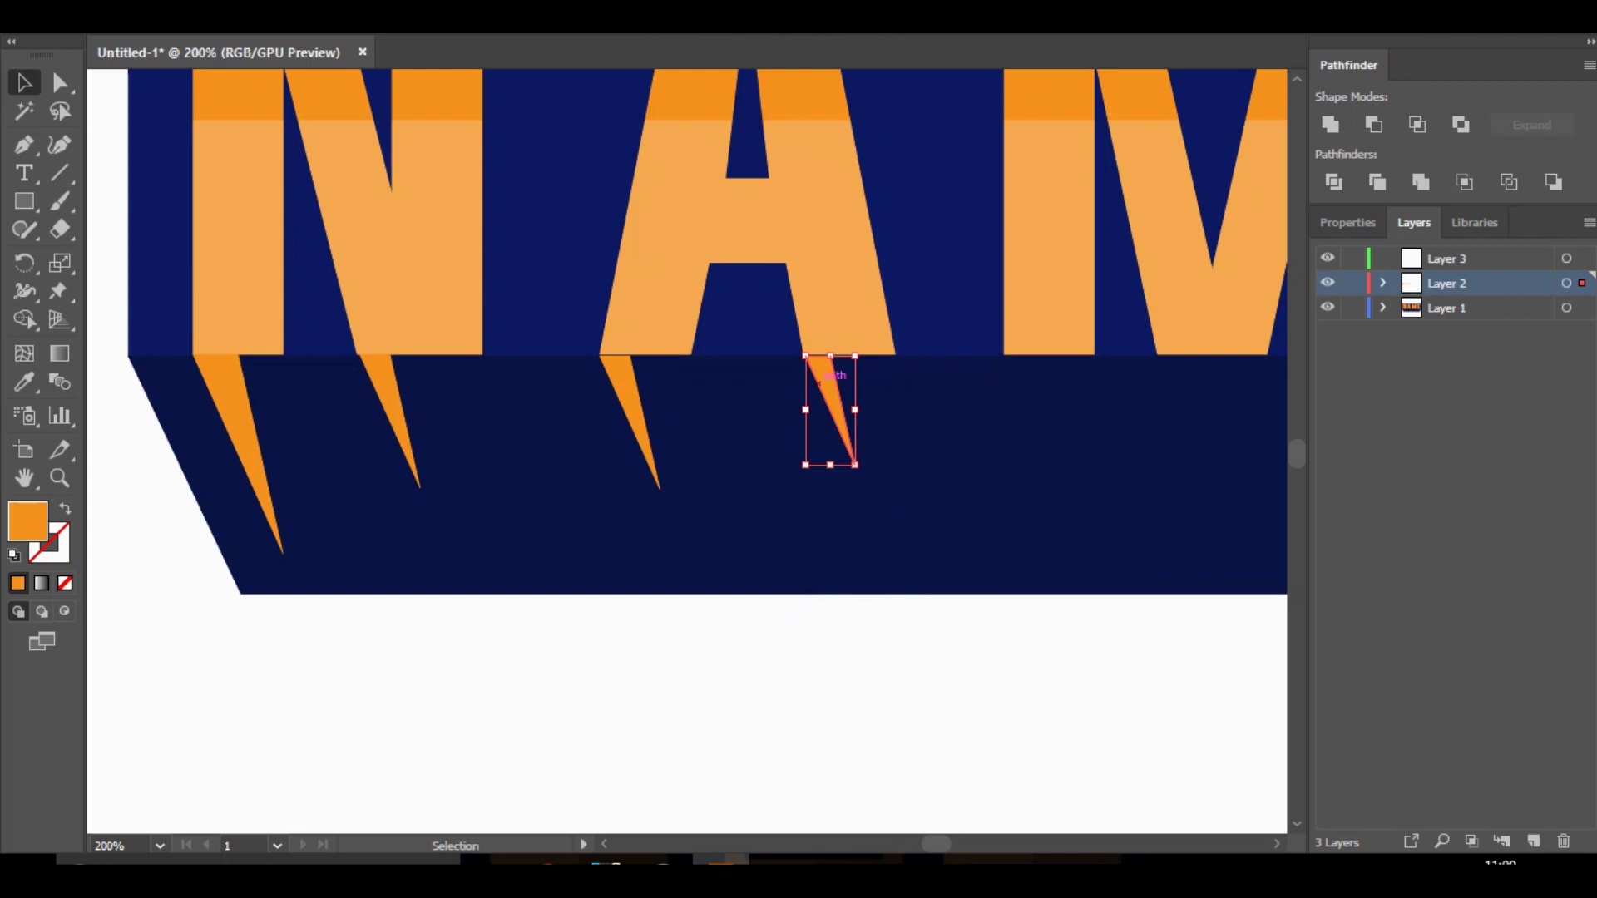
{"action": "key", "text": "Up"}
{"action": "left_click", "coordinate": [656, 477]}
{"action": "key", "text": "Up"}
{"action": "left_click", "coordinate": [665, 653]}
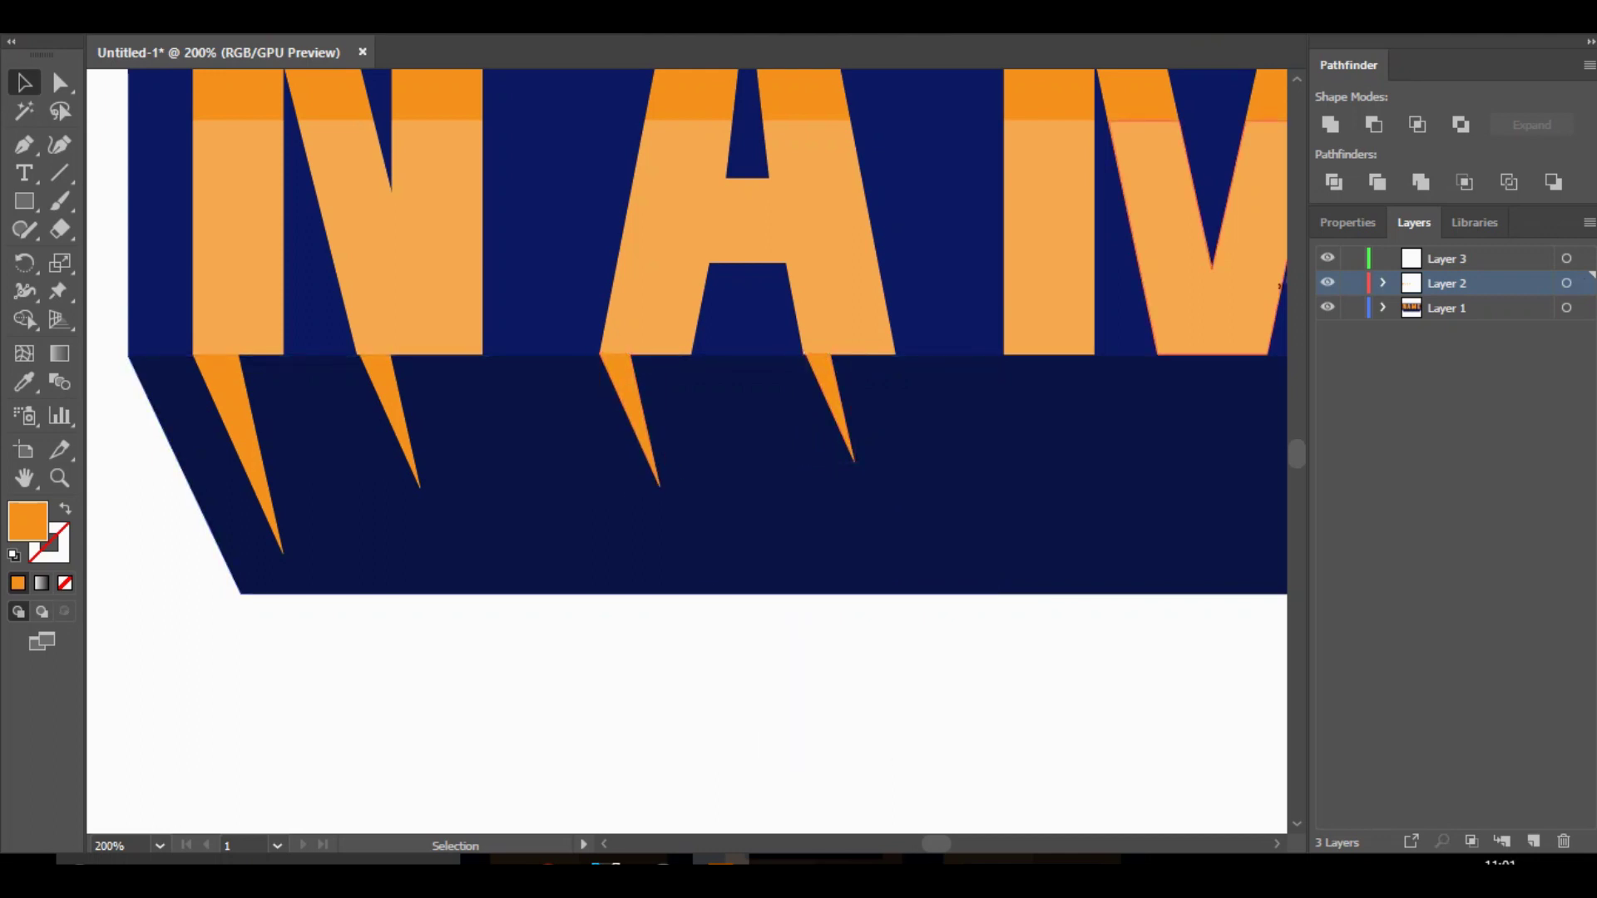
Move the four orange triangle paths from Layer 2 into Layer 1, between the lettering group and the navy block group, then collapse both layers.
{"action": "left_click", "coordinate": [1382, 283]}
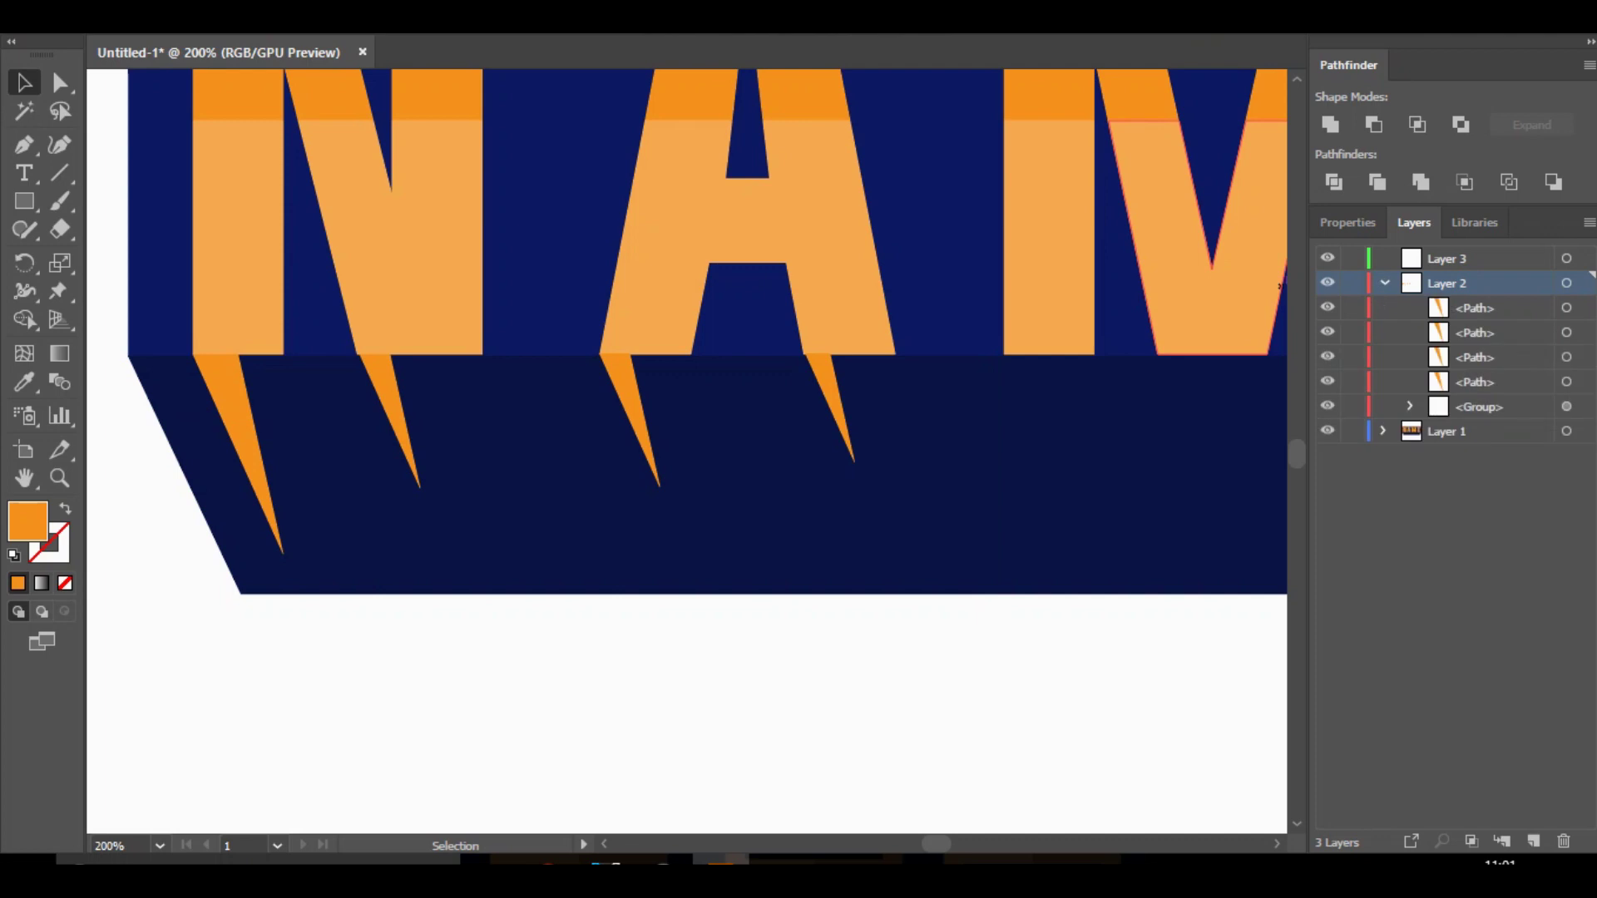
{"action": "left_click", "coordinate": [1496, 309]}
{"action": "left_click", "coordinate": [1498, 407], "text": "shift"}
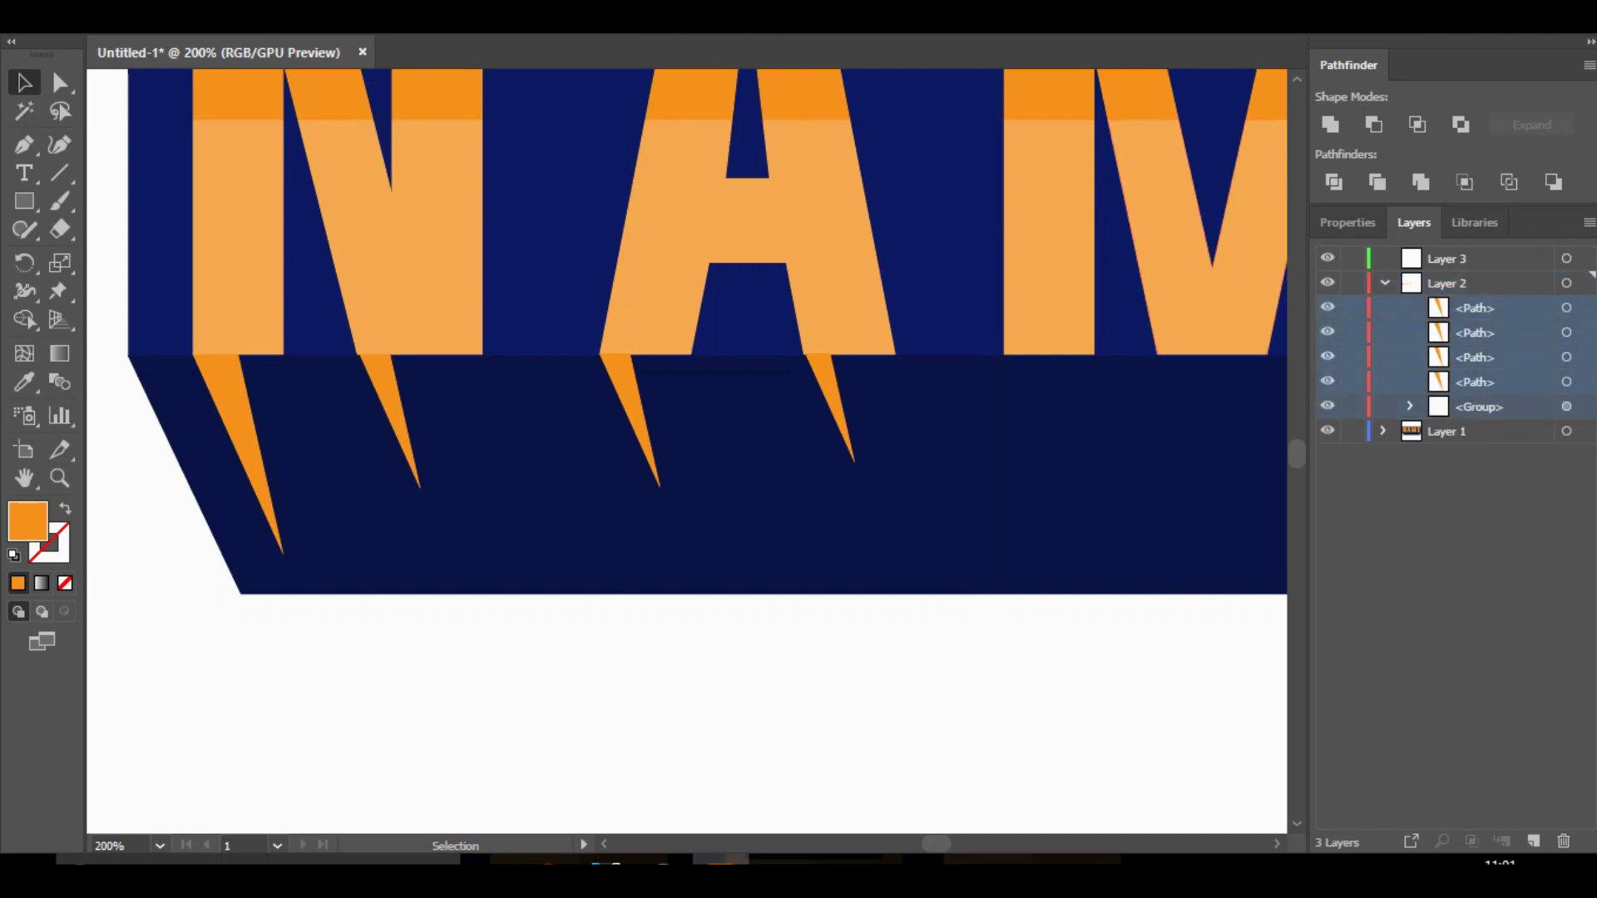
{"action": "left_click", "coordinate": [1499, 406], "text": "ctrl"}
{"action": "left_click", "coordinate": [1382, 431]}
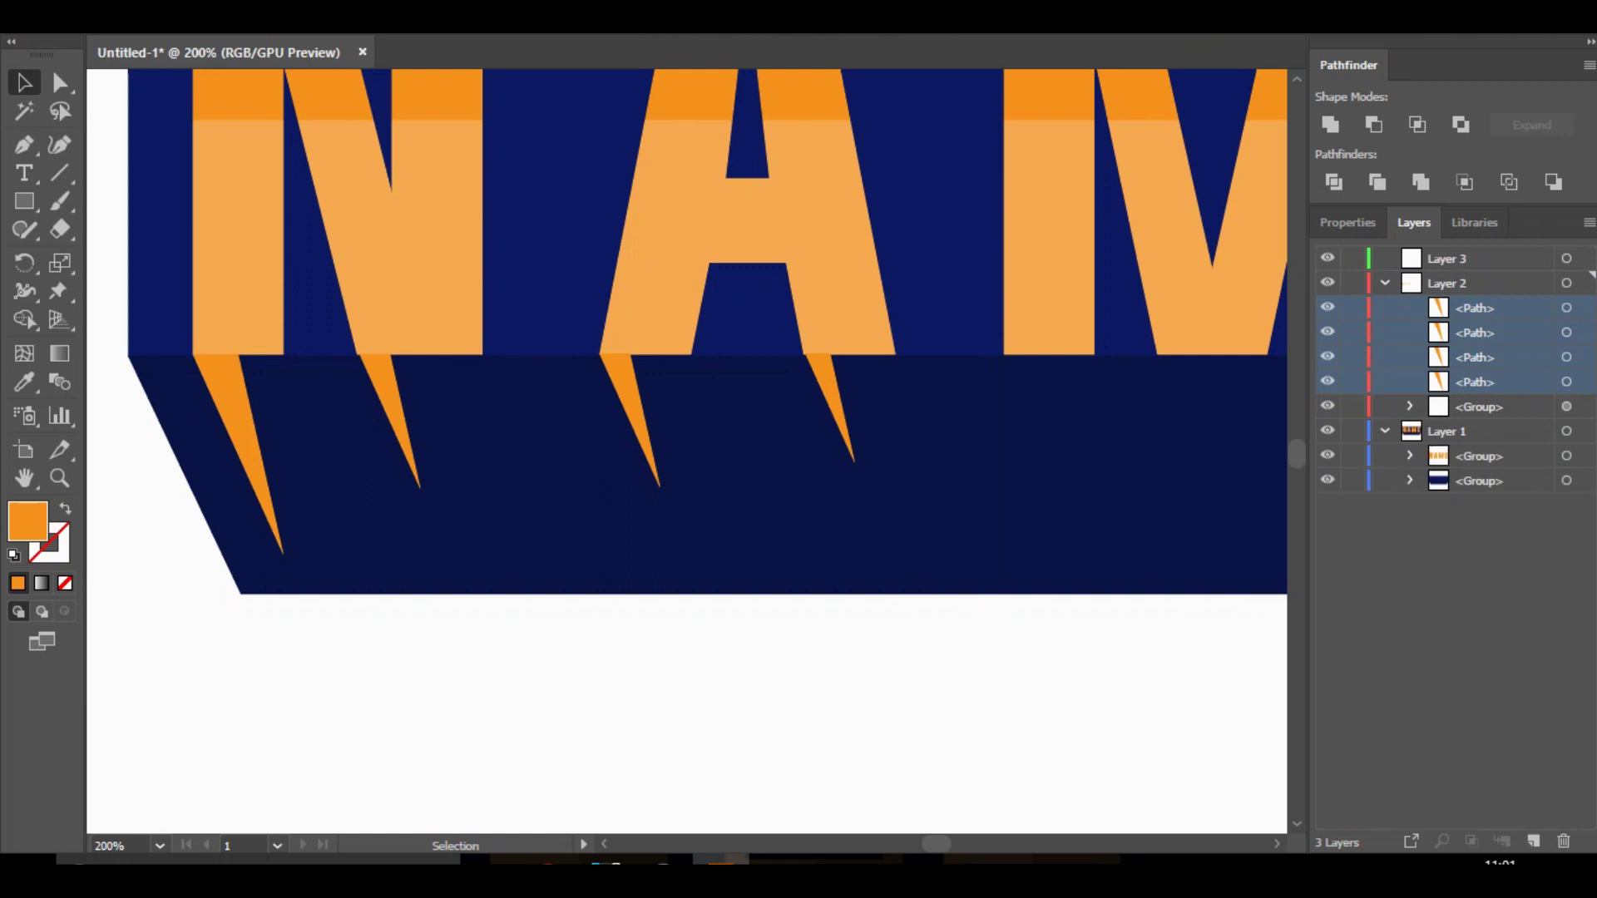
{"action": "left_click_drag", "start_coordinate": [1497, 382], "coordinate": [1497, 469]}
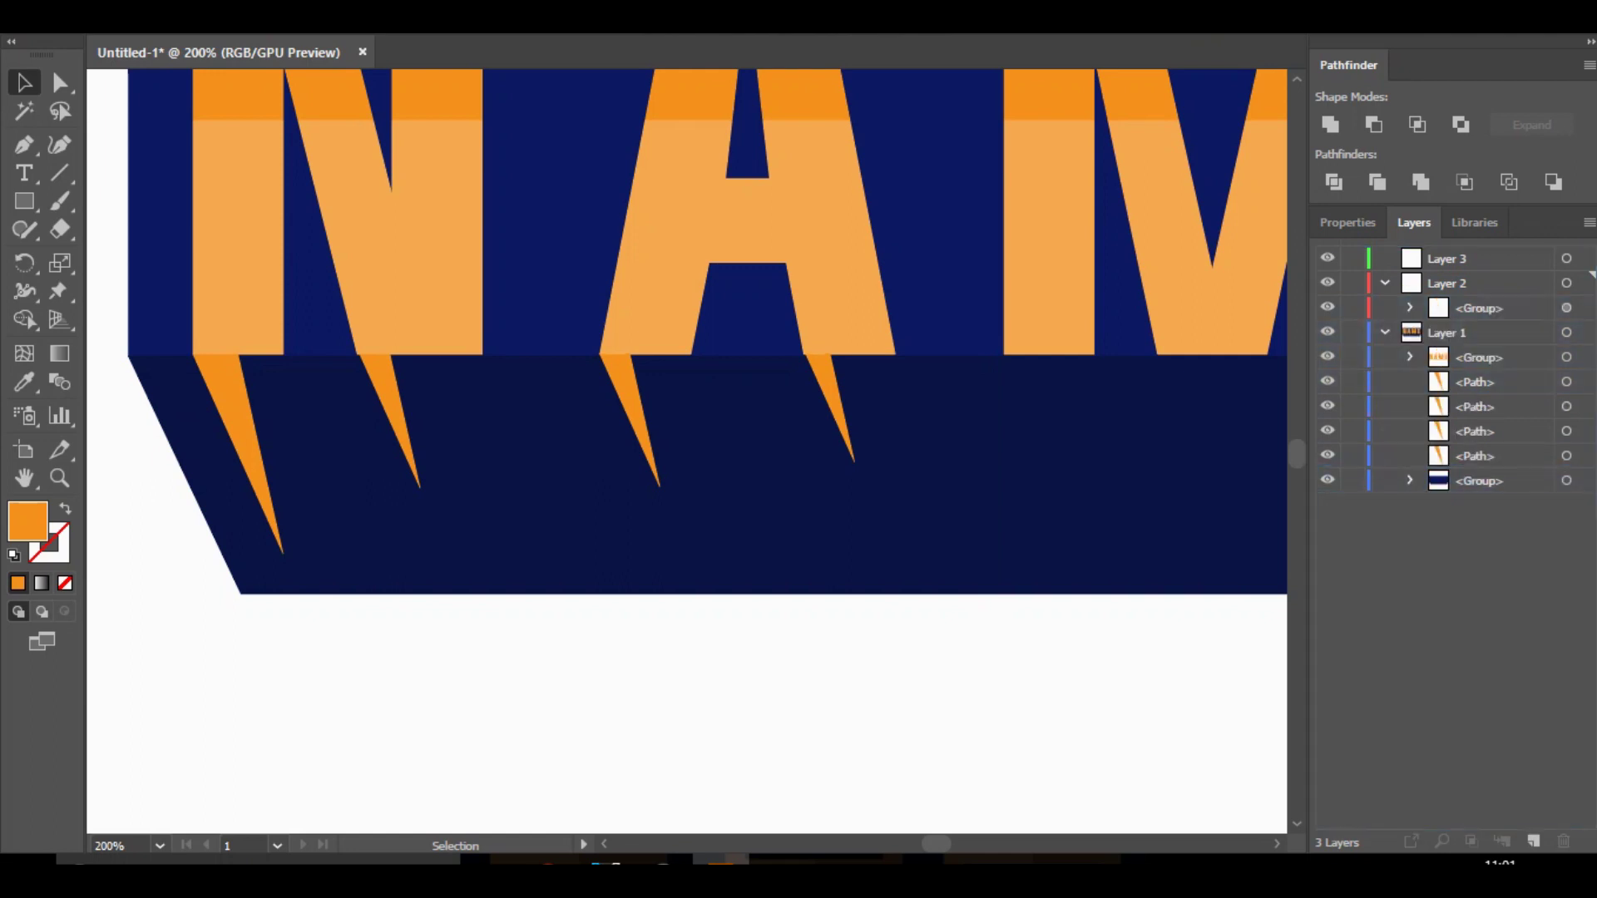
{"action": "left_click", "coordinate": [1384, 333]}
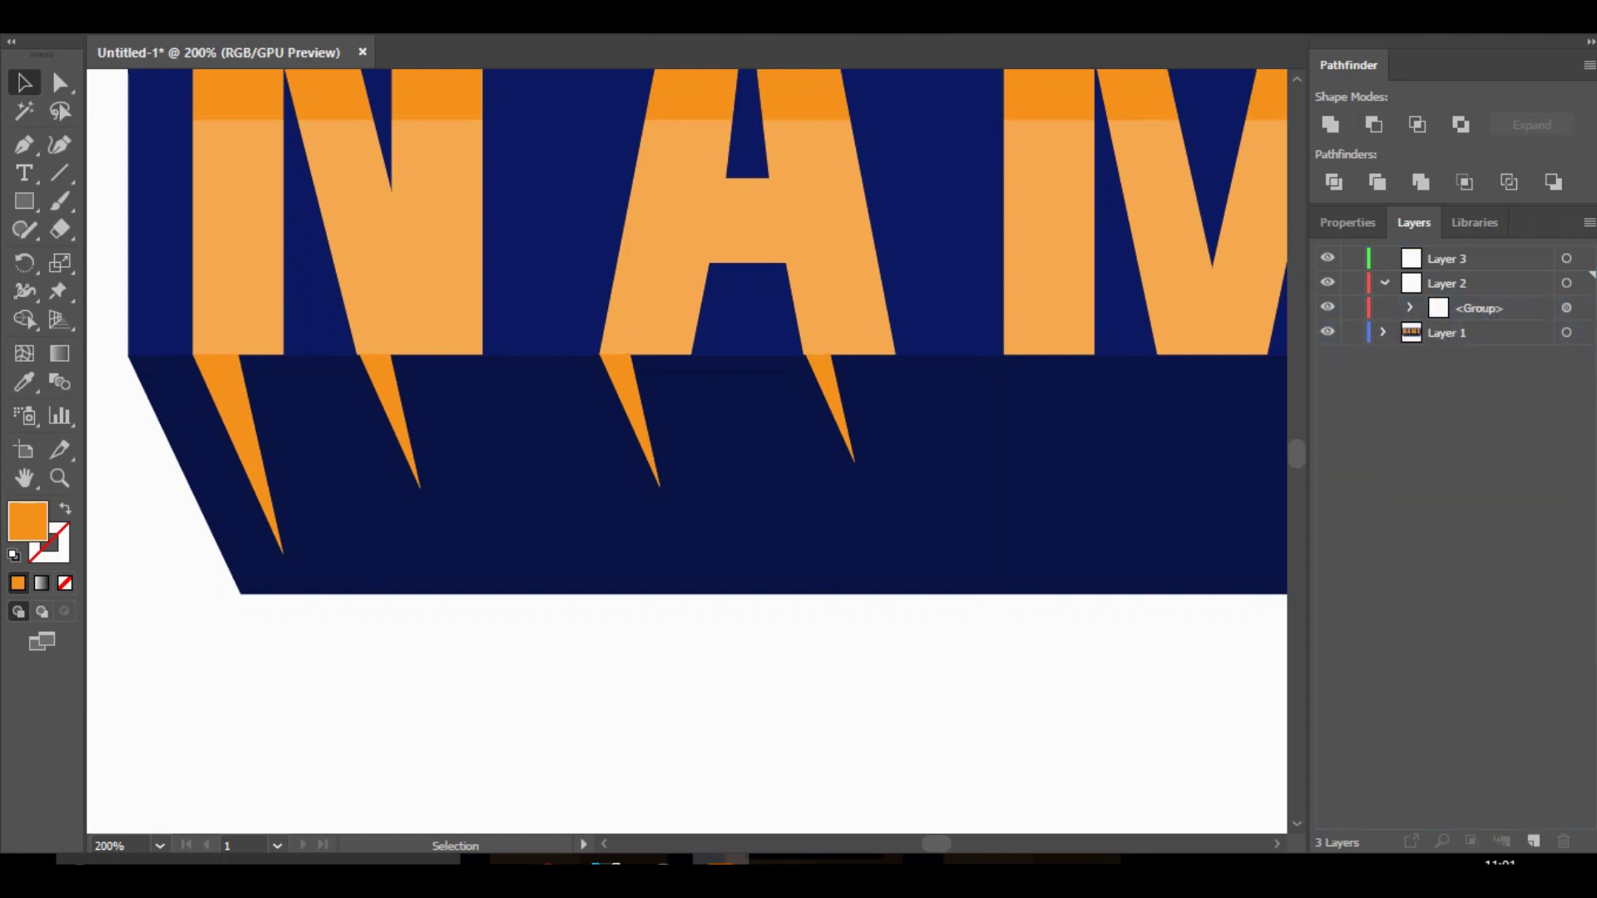
{"action": "left_click", "coordinate": [1384, 284]}
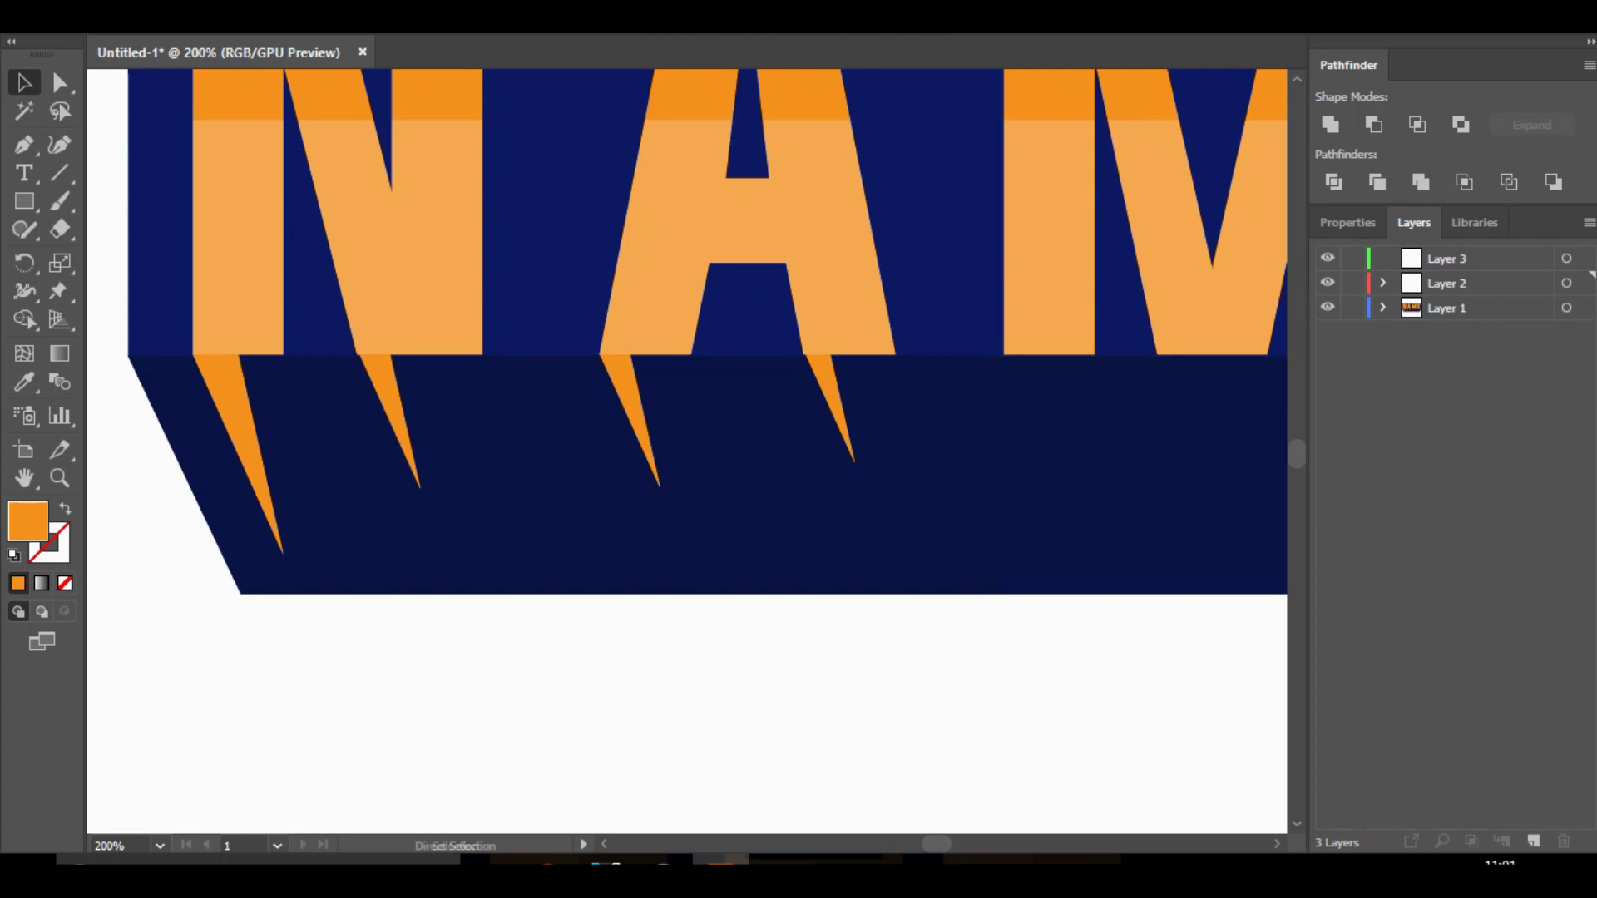
Duplicate the large triangle beneath the N's left leg, reflect the copy vertically, place it under the E's outer right corner and deselect it.
{"action": "key", "text": "ctrl+minus"}
{"action": "key", "text": "ctrl+minus"}
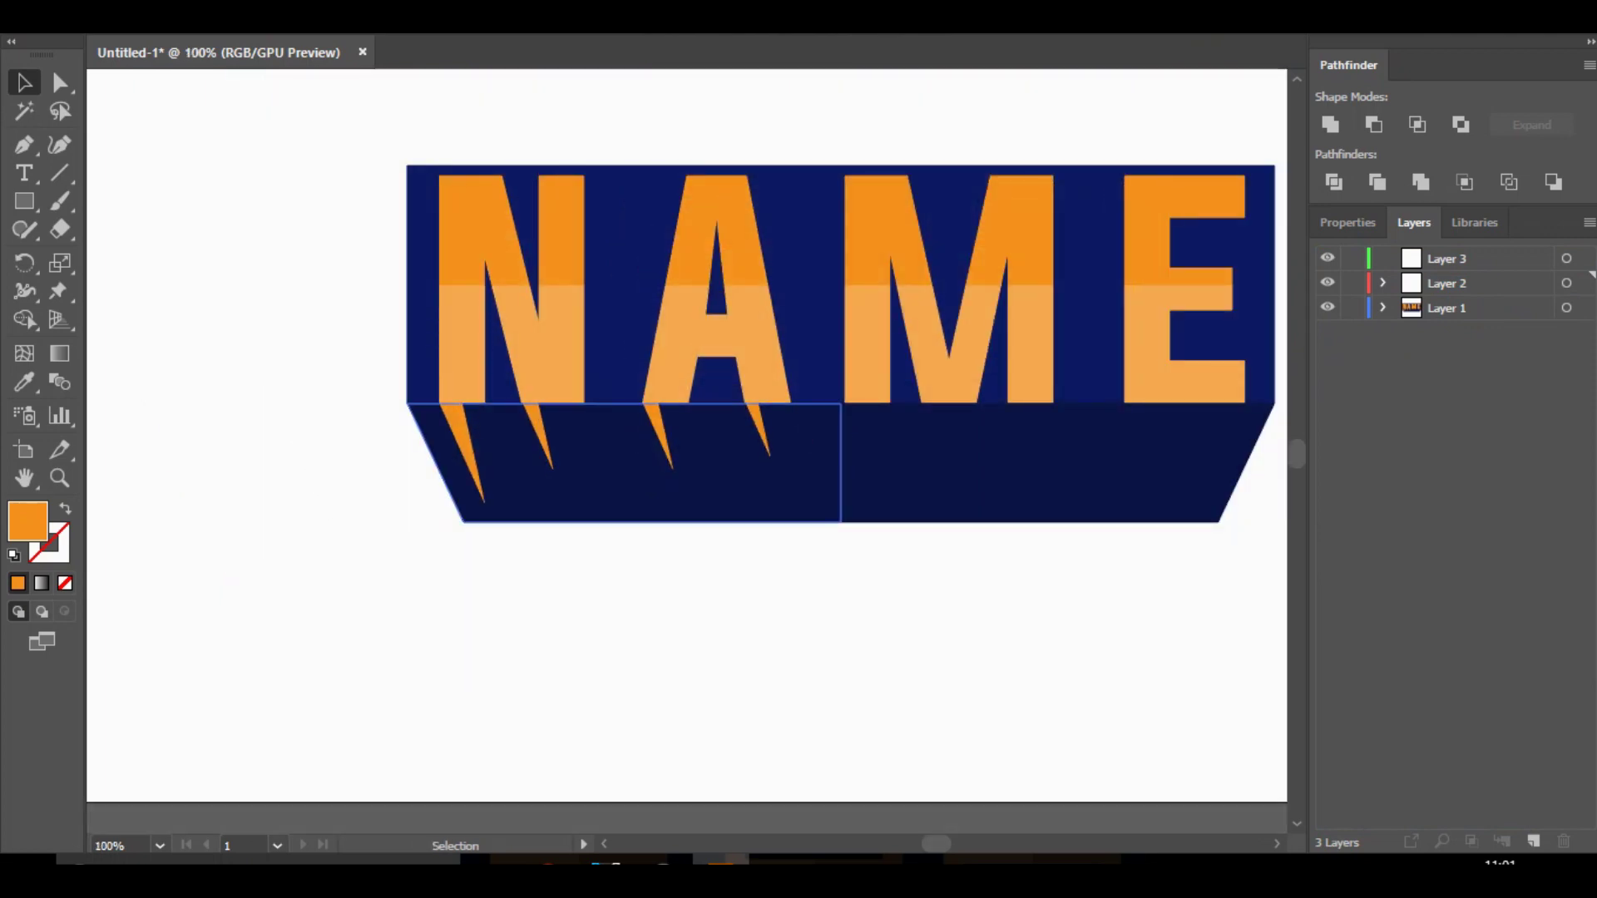
{"action": "right_click", "coordinate": [546, 469]}
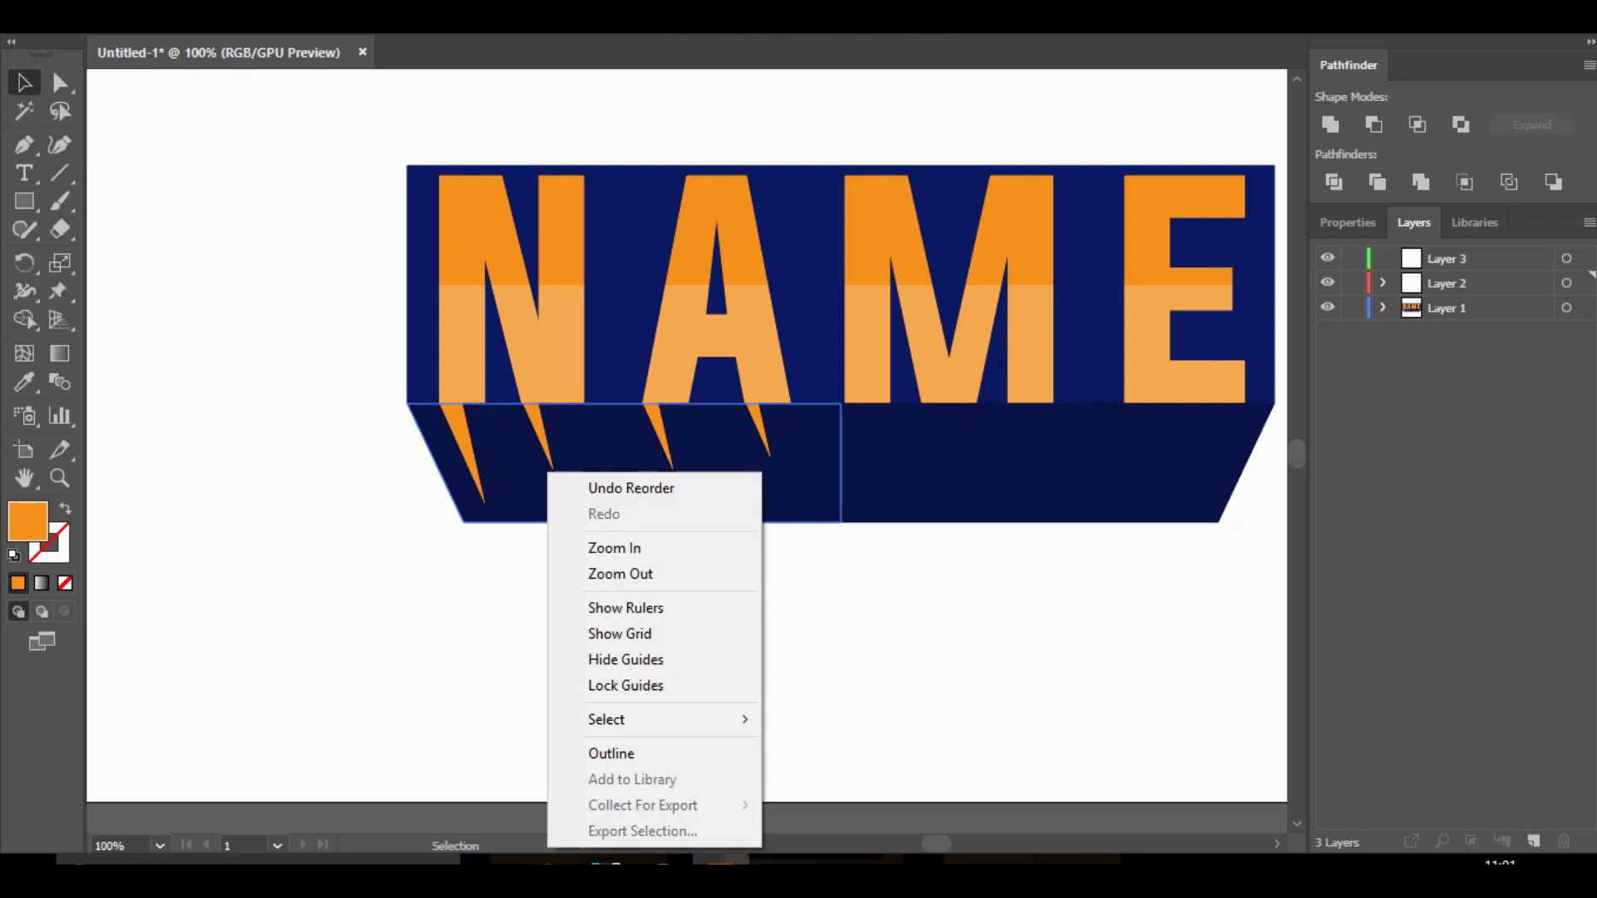
{"action": "left_click", "coordinate": [461, 433]}
{"action": "key", "text": "ctrl+v"}
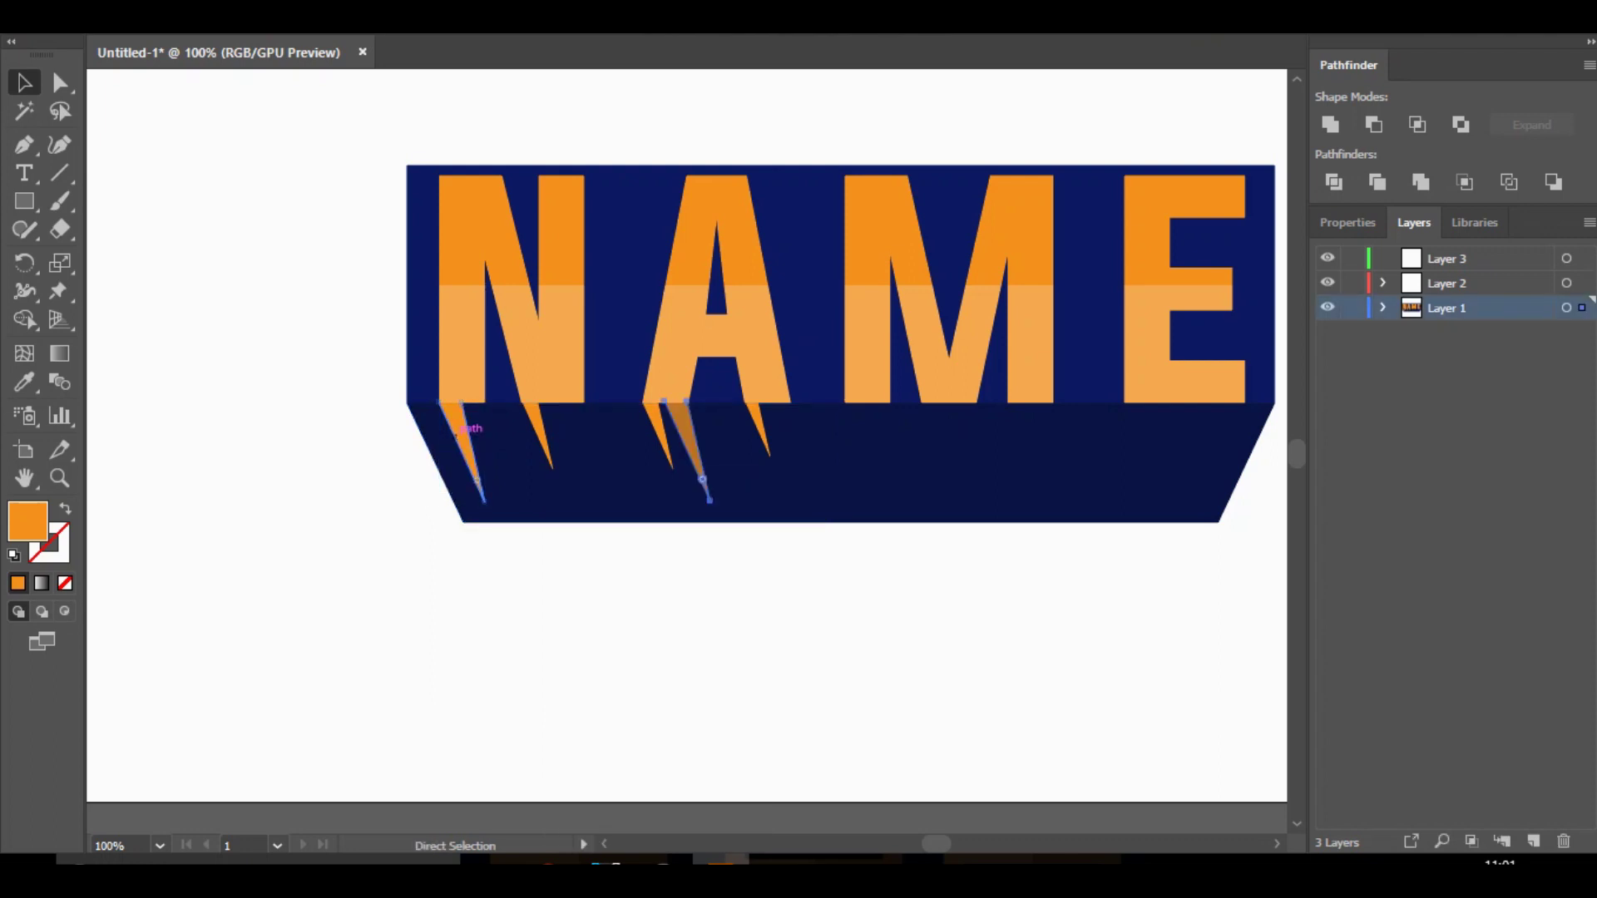
{"action": "right_click", "coordinate": [695, 436]}
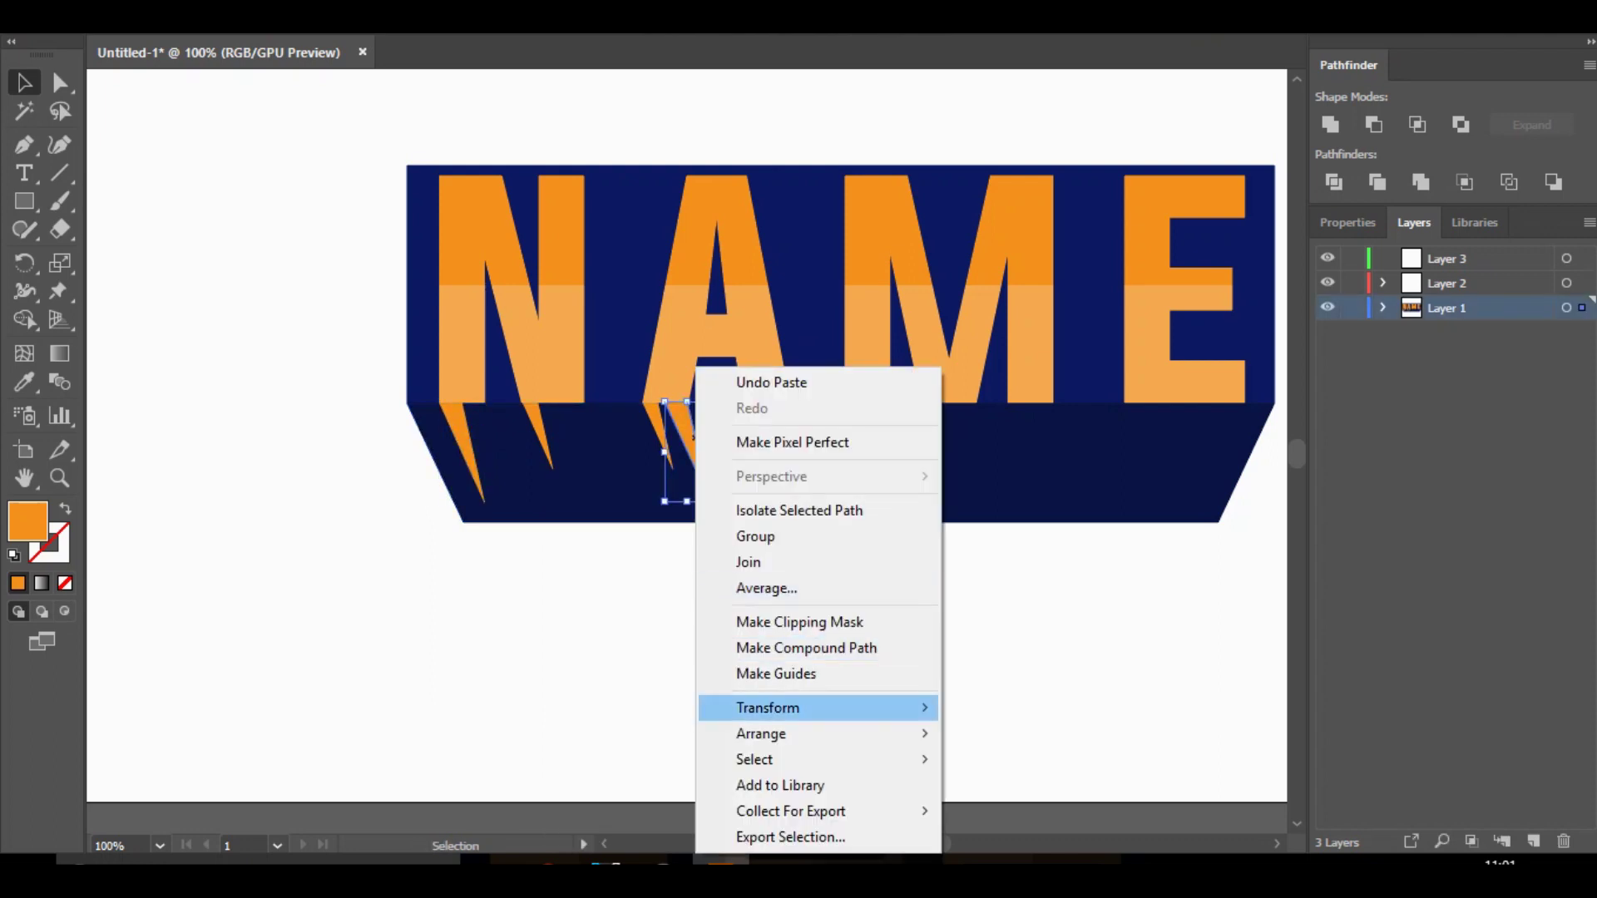
{"action": "mouse_move", "coordinate": [823, 708]}
{"action": "left_click", "coordinate": [1002, 588]}
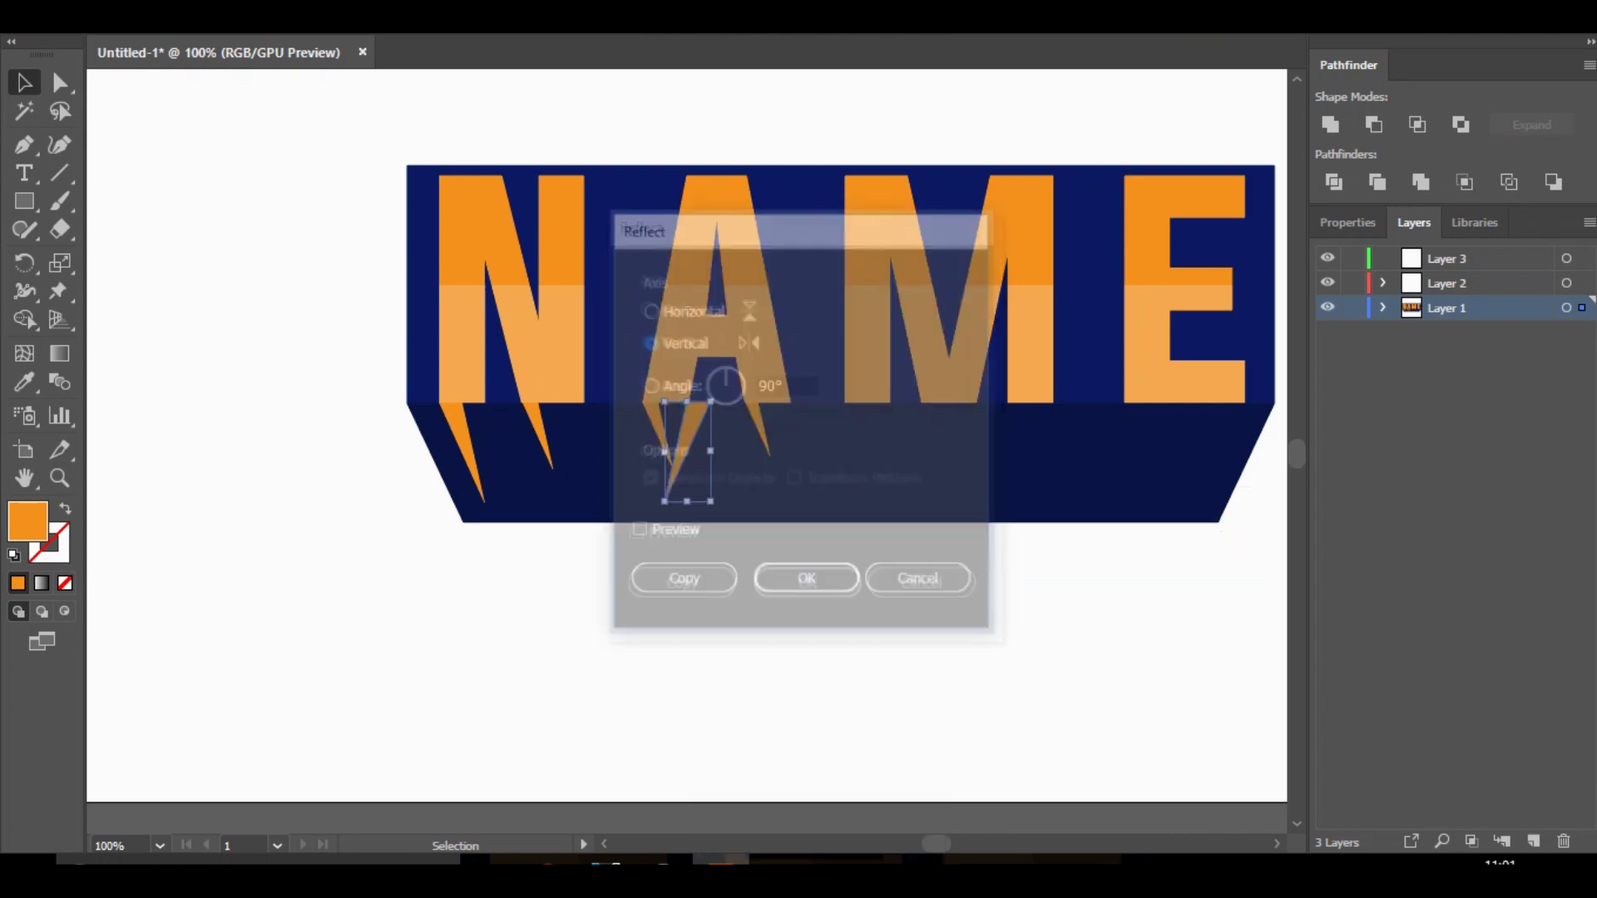
{"action": "key", "text": "Return"}
{"action": "left_click_drag", "start_coordinate": [687, 454], "coordinate": [1222, 453]}
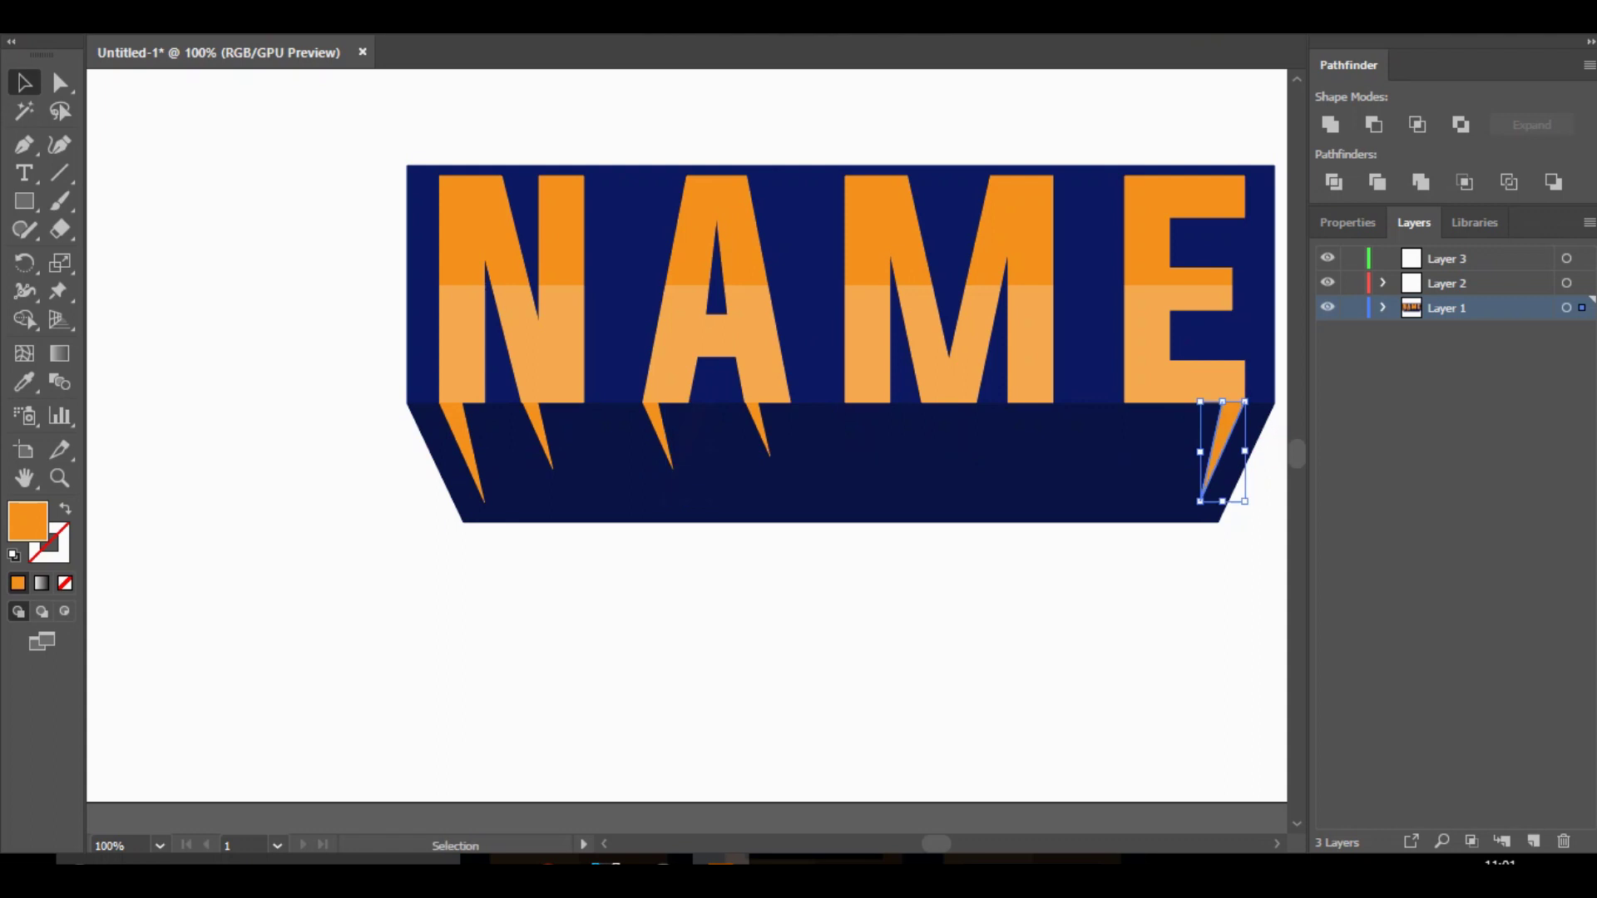
{"action": "left_click", "coordinate": [1189, 582]}
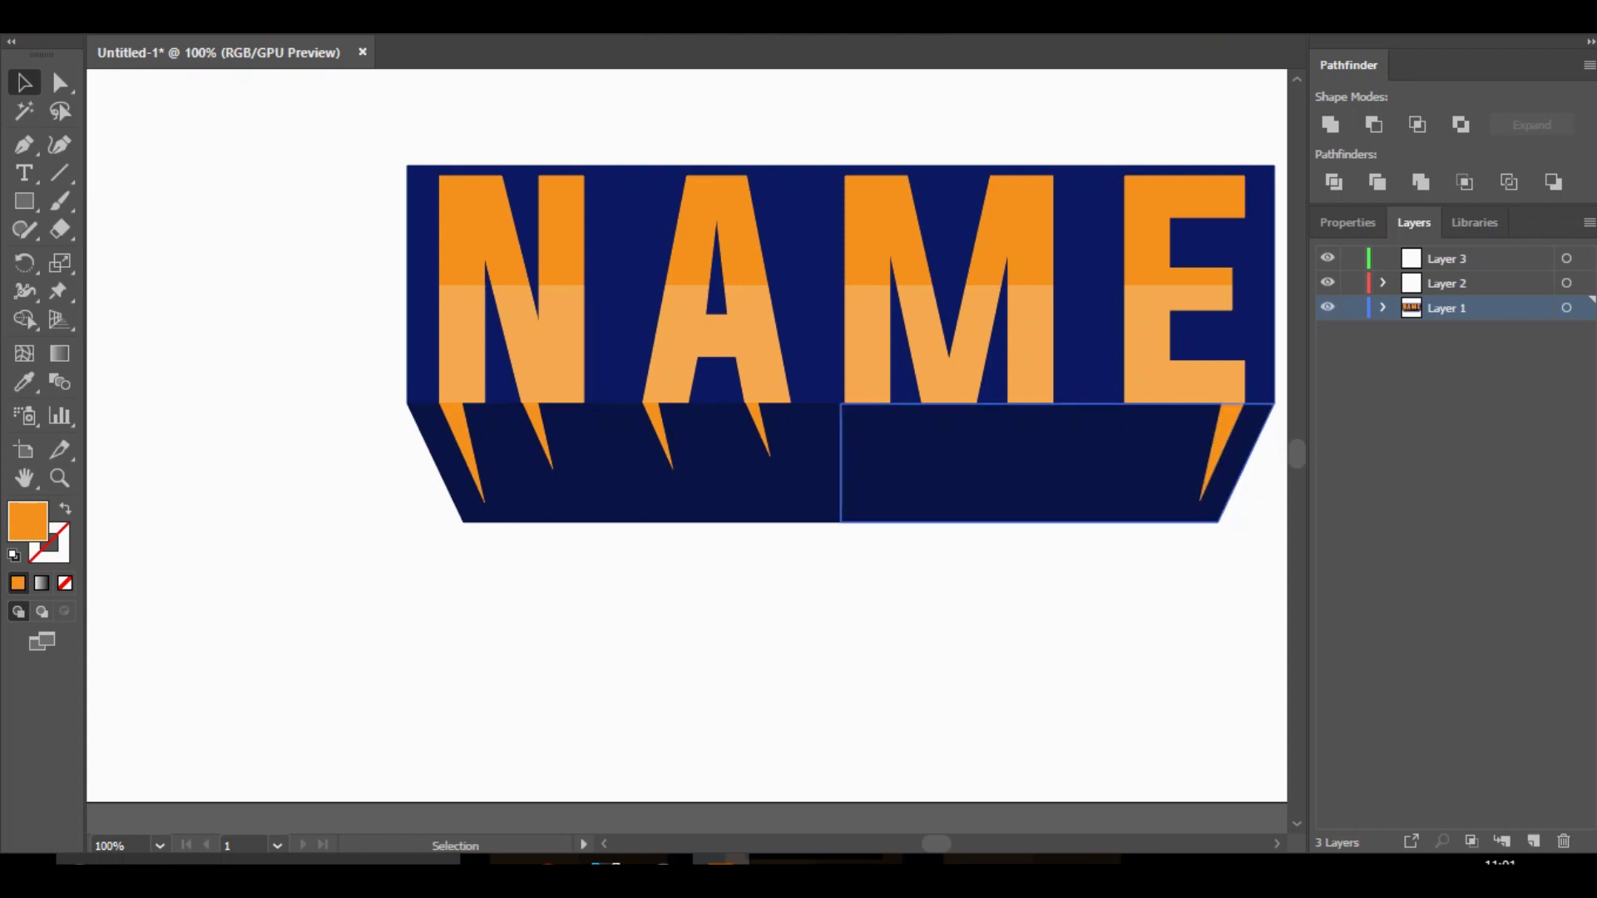
Duplicate the triangle beneath the N's diagonal, reflect the copy across the vertical axis and place it under the E's lower-left corner.
{"action": "left_click", "coordinate": [1222, 449]}
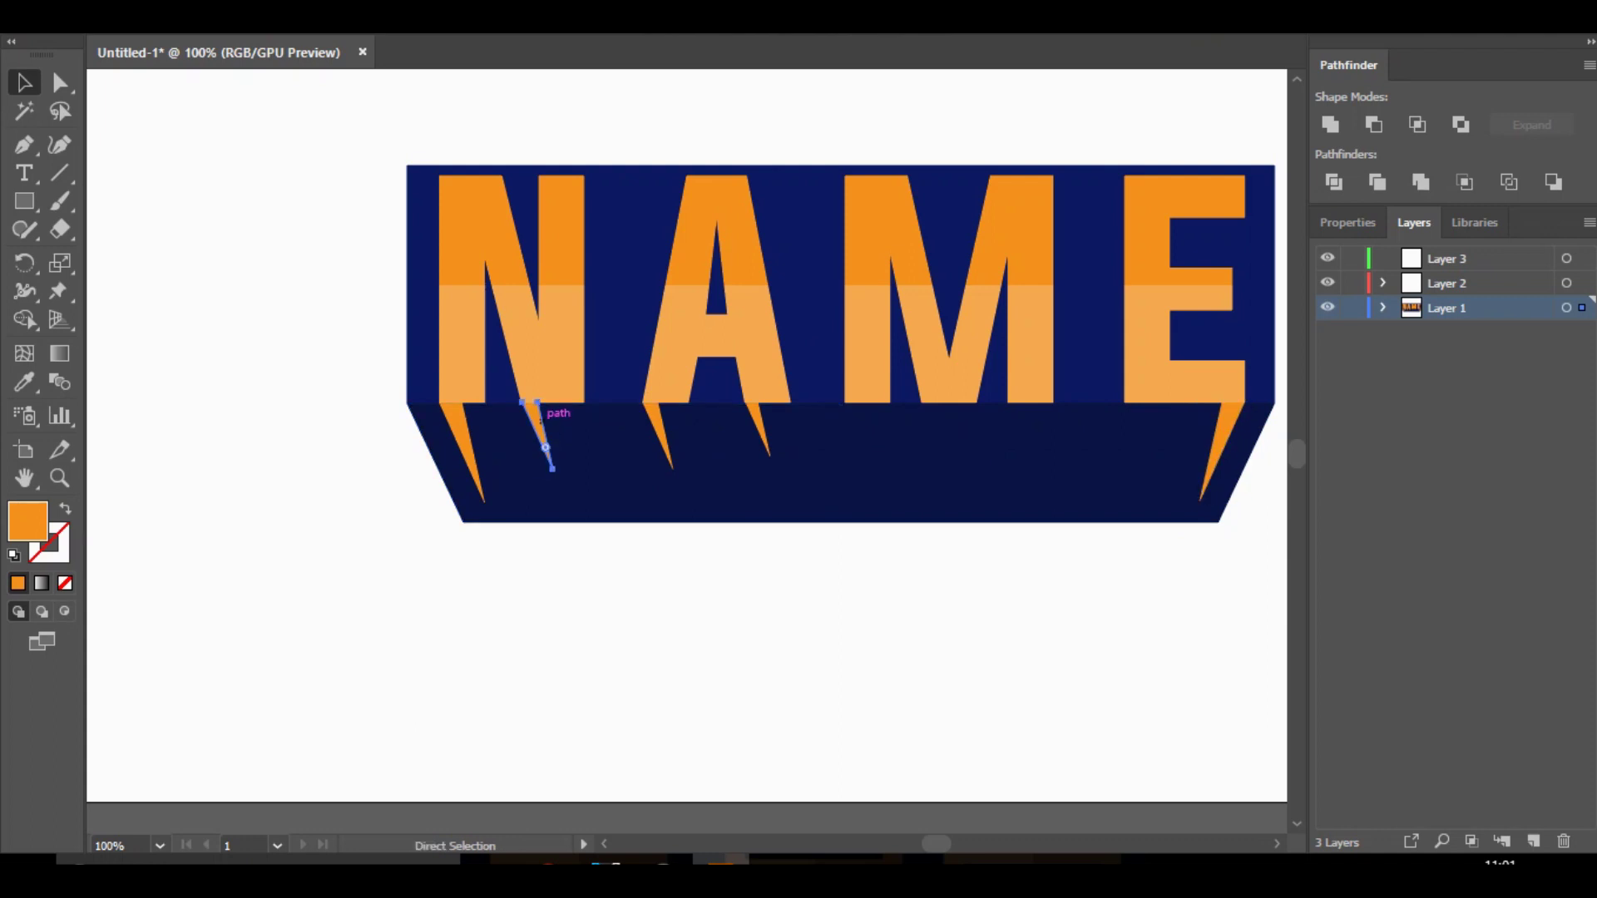
{"action": "key", "text": "ctrl+v"}
{"action": "right_click", "coordinate": [672, 424]}
{"action": "mouse_move", "coordinate": [749, 708]}
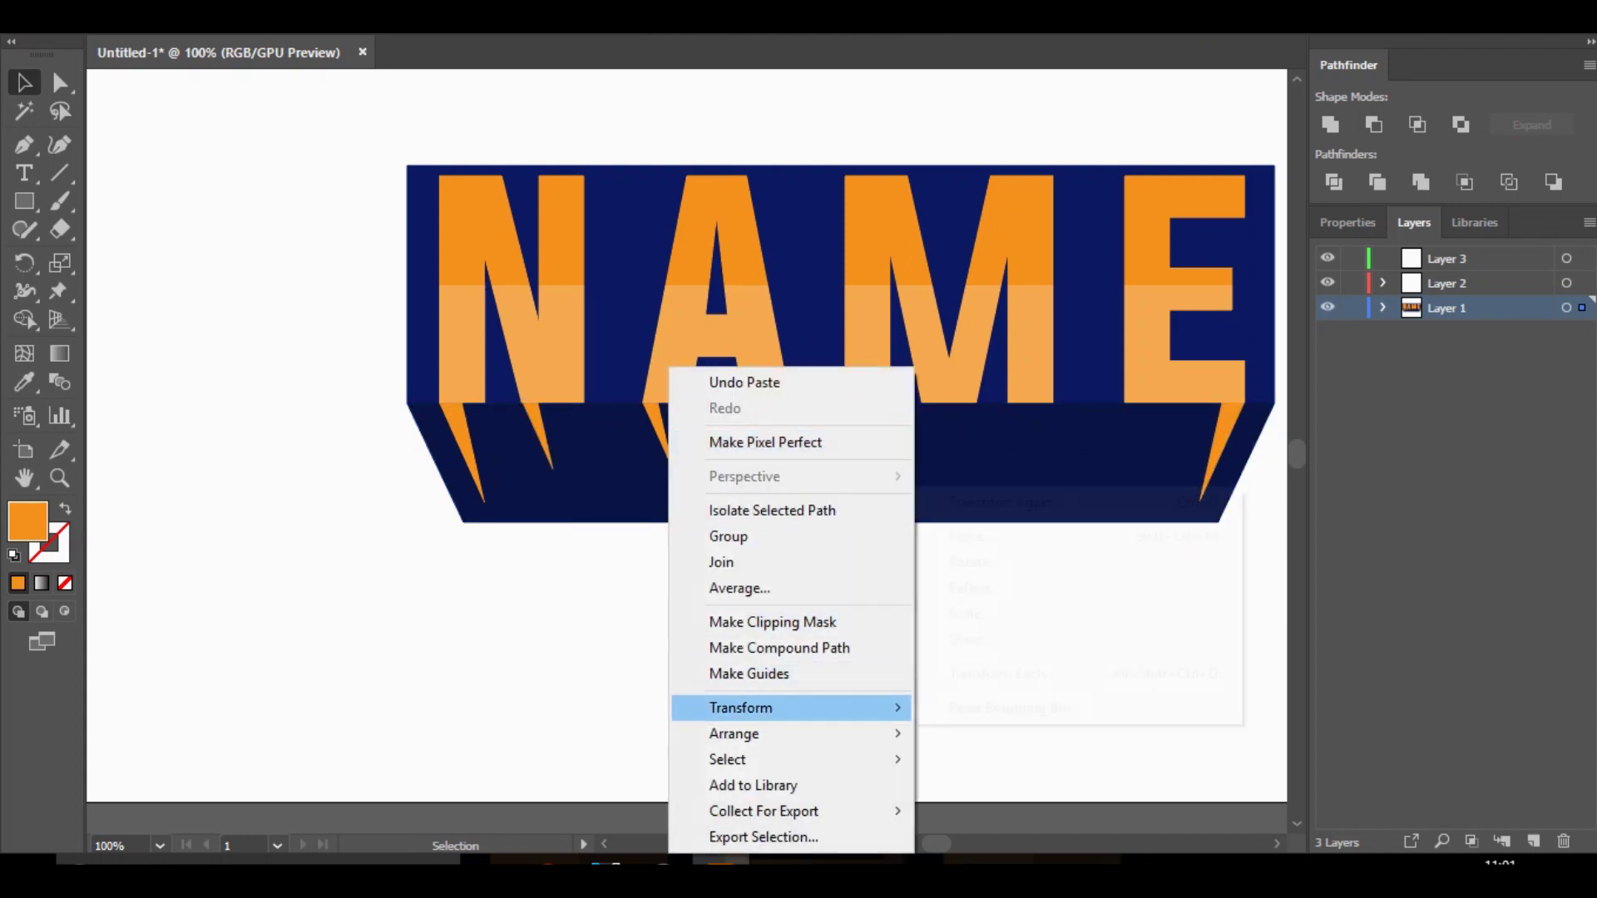
{"action": "left_click", "coordinate": [981, 588]}
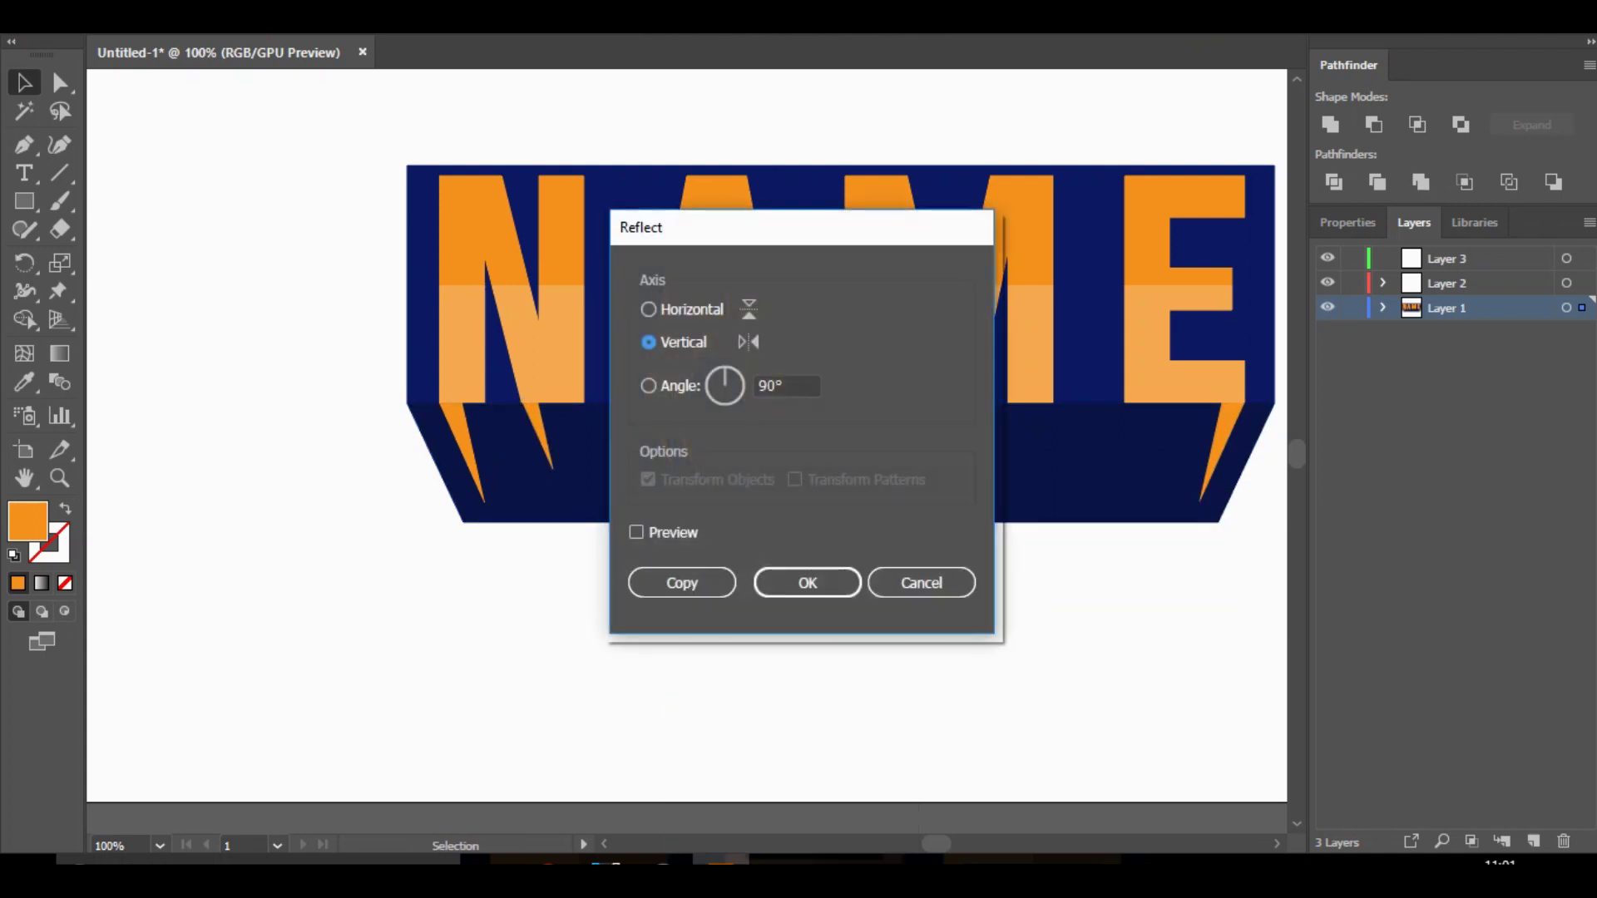
{"action": "left_click", "coordinate": [808, 582]}
{"action": "left_click_drag", "start_coordinate": [712, 441], "coordinate": [1125, 431]}
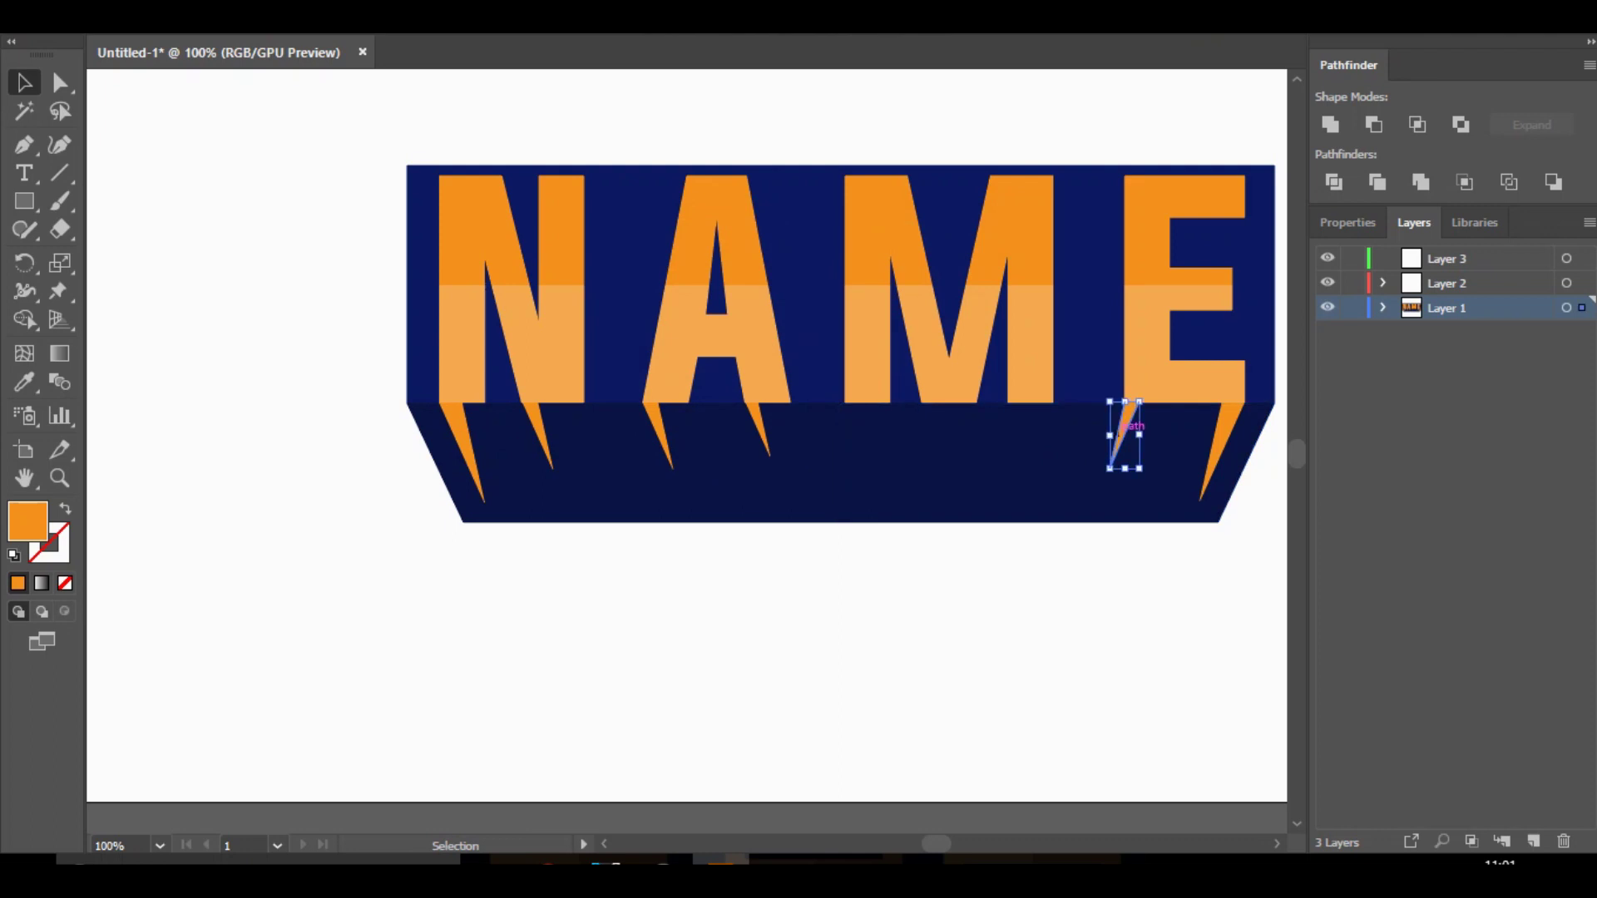
Duplicate the reflected triangle and align the copy beneath the outer corner of the M's right leg.
{"action": "key", "text": "ctrl+c"}
{"action": "key", "text": "ctrl+v"}
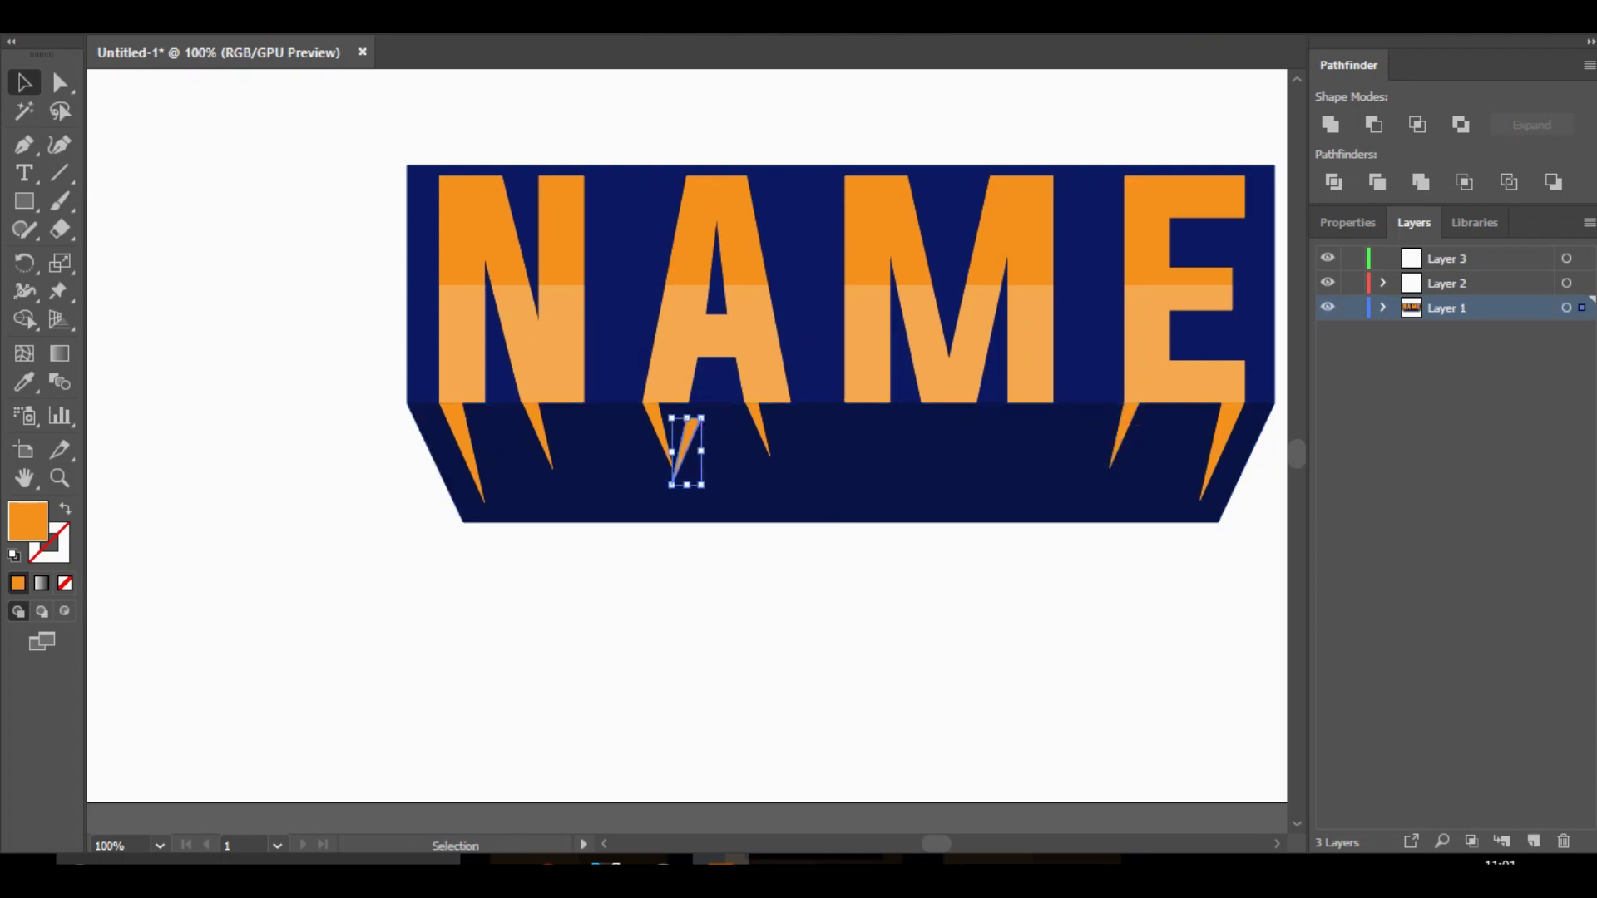
{"action": "left_click_drag", "start_coordinate": [687, 450], "coordinate": [1038, 434]}
{"action": "right_click", "coordinate": [1039, 432]}
{"action": "key", "text": "Escape"}
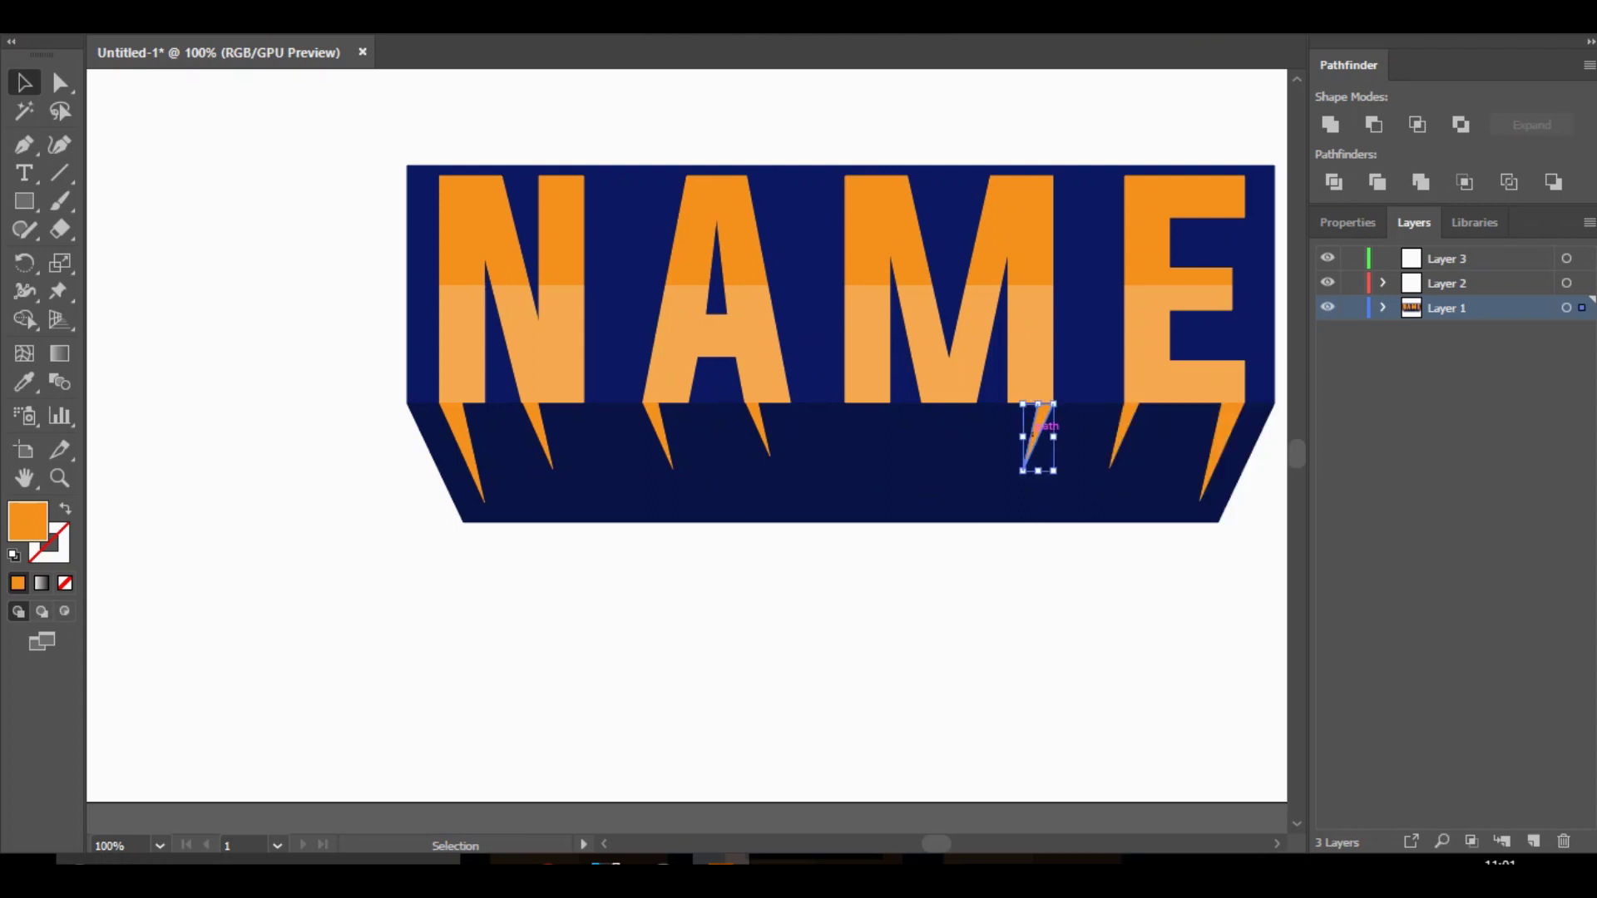
Paste another reflected triangle, align it beneath the right corner of the M's centre point with small nudges and deselect it.
{"action": "key", "text": "ctrl+z"}
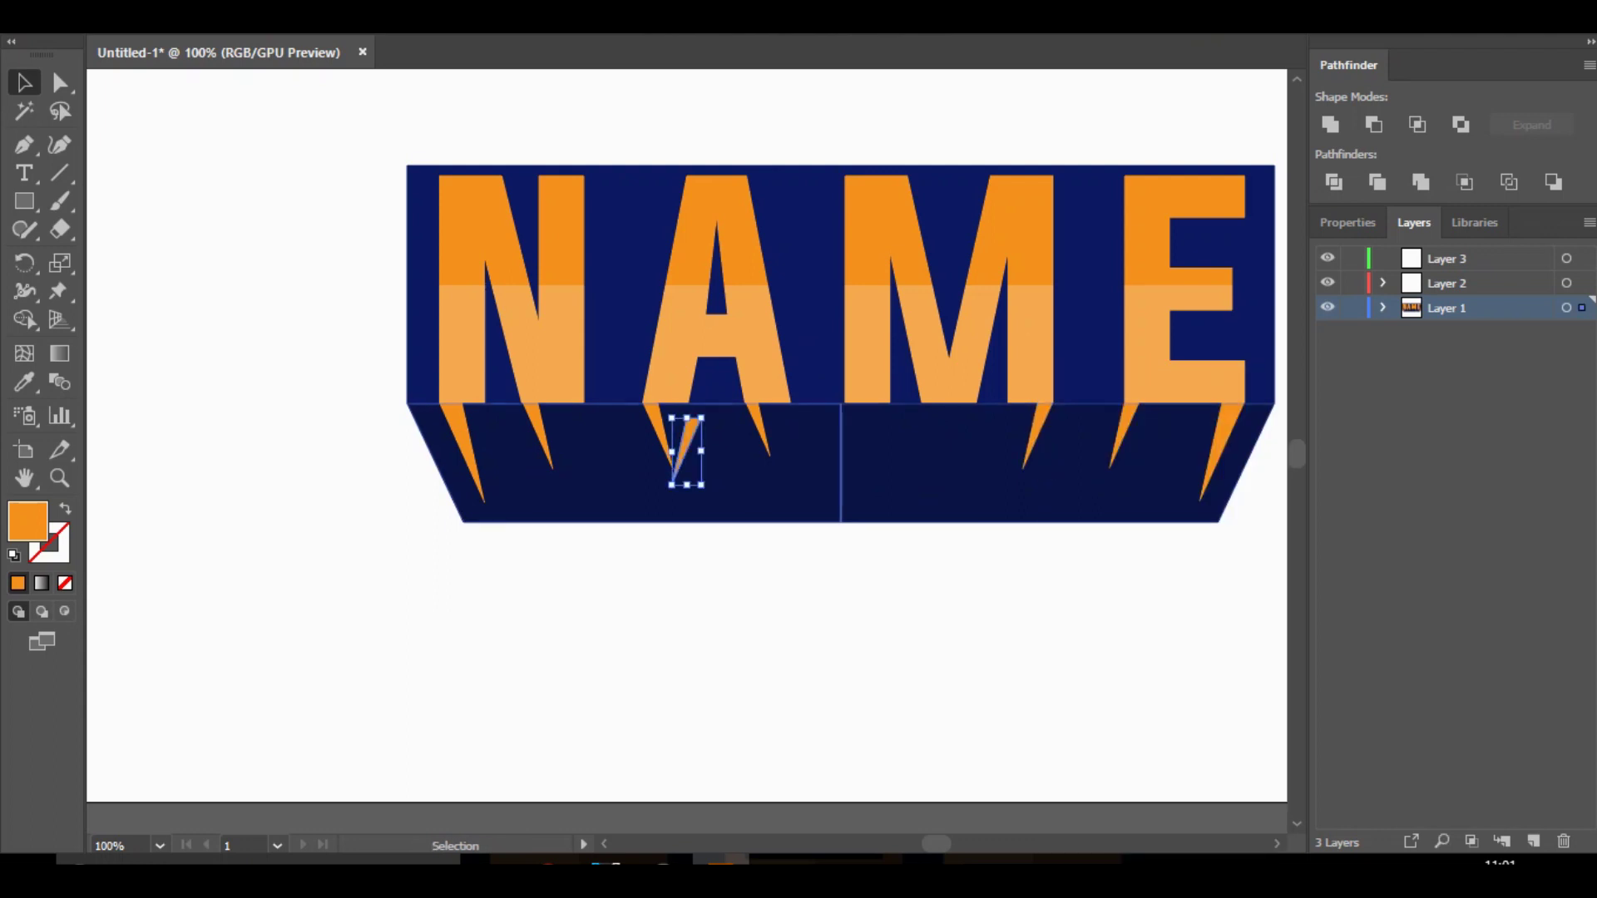
{"action": "left_click_drag", "start_coordinate": [690, 445], "coordinate": [947, 434]}
{"action": "key", "text": "Left"}
{"action": "key", "text": "Left"}
{"action": "key", "text": "Left"}
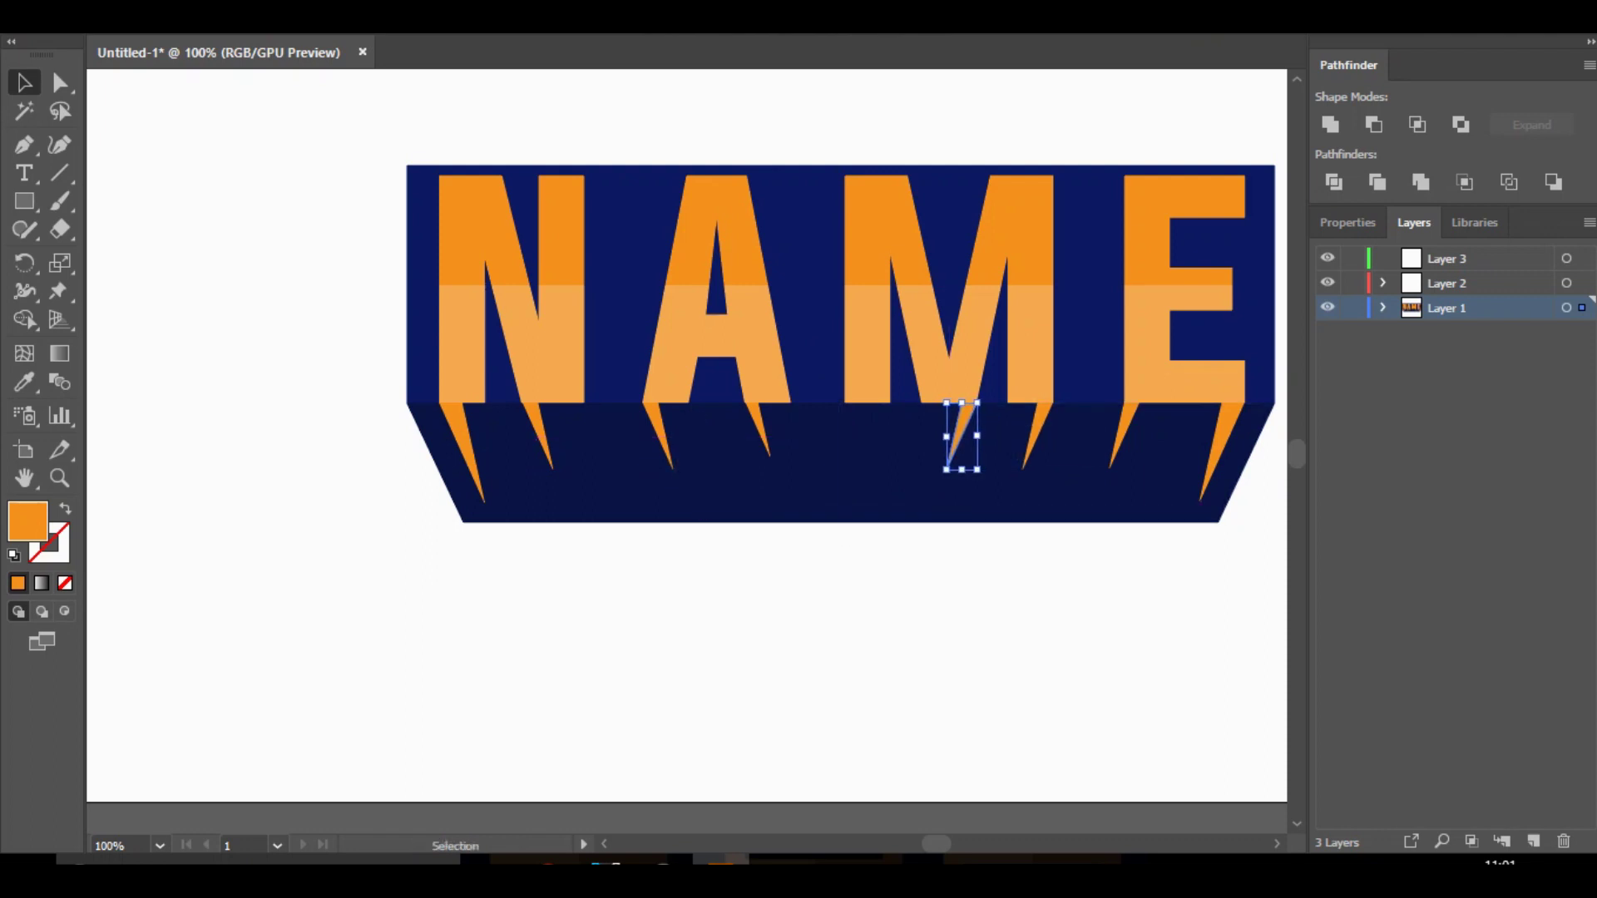
{"action": "key", "text": "ctrl+shift+a"}
{"action": "left_click", "coordinate": [958, 434]}
{"action": "key", "text": "Right"}
{"action": "key", "text": "ctrl+shift+a"}
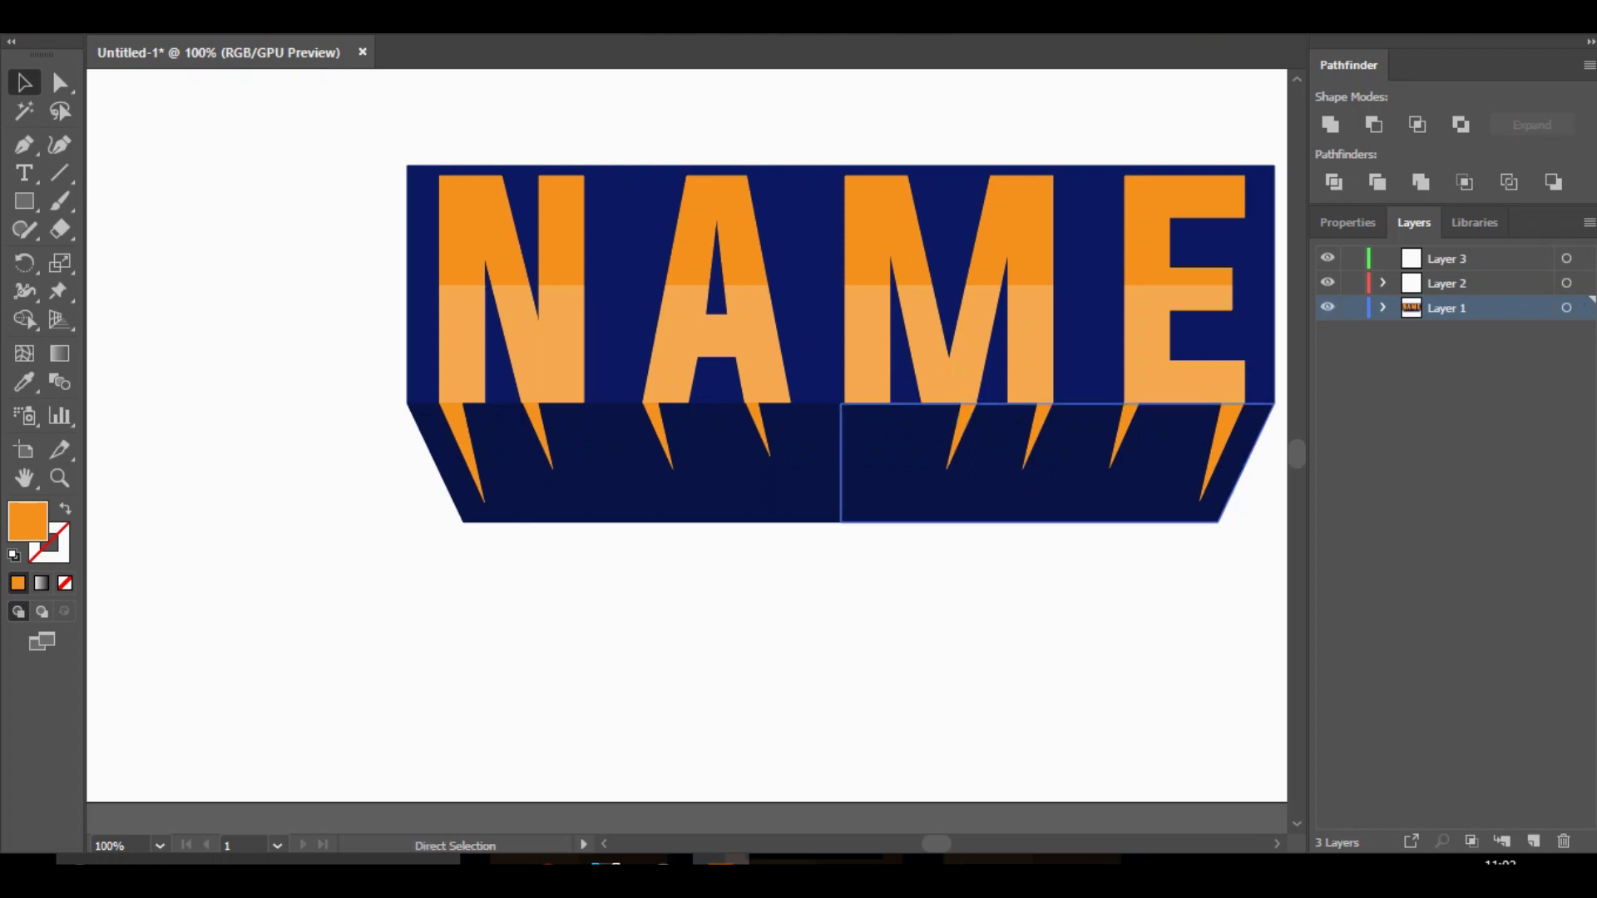
{"action": "key", "text": "ctrl+v"}
{"action": "left_click_drag", "start_coordinate": [684, 449], "coordinate": [848, 437]}
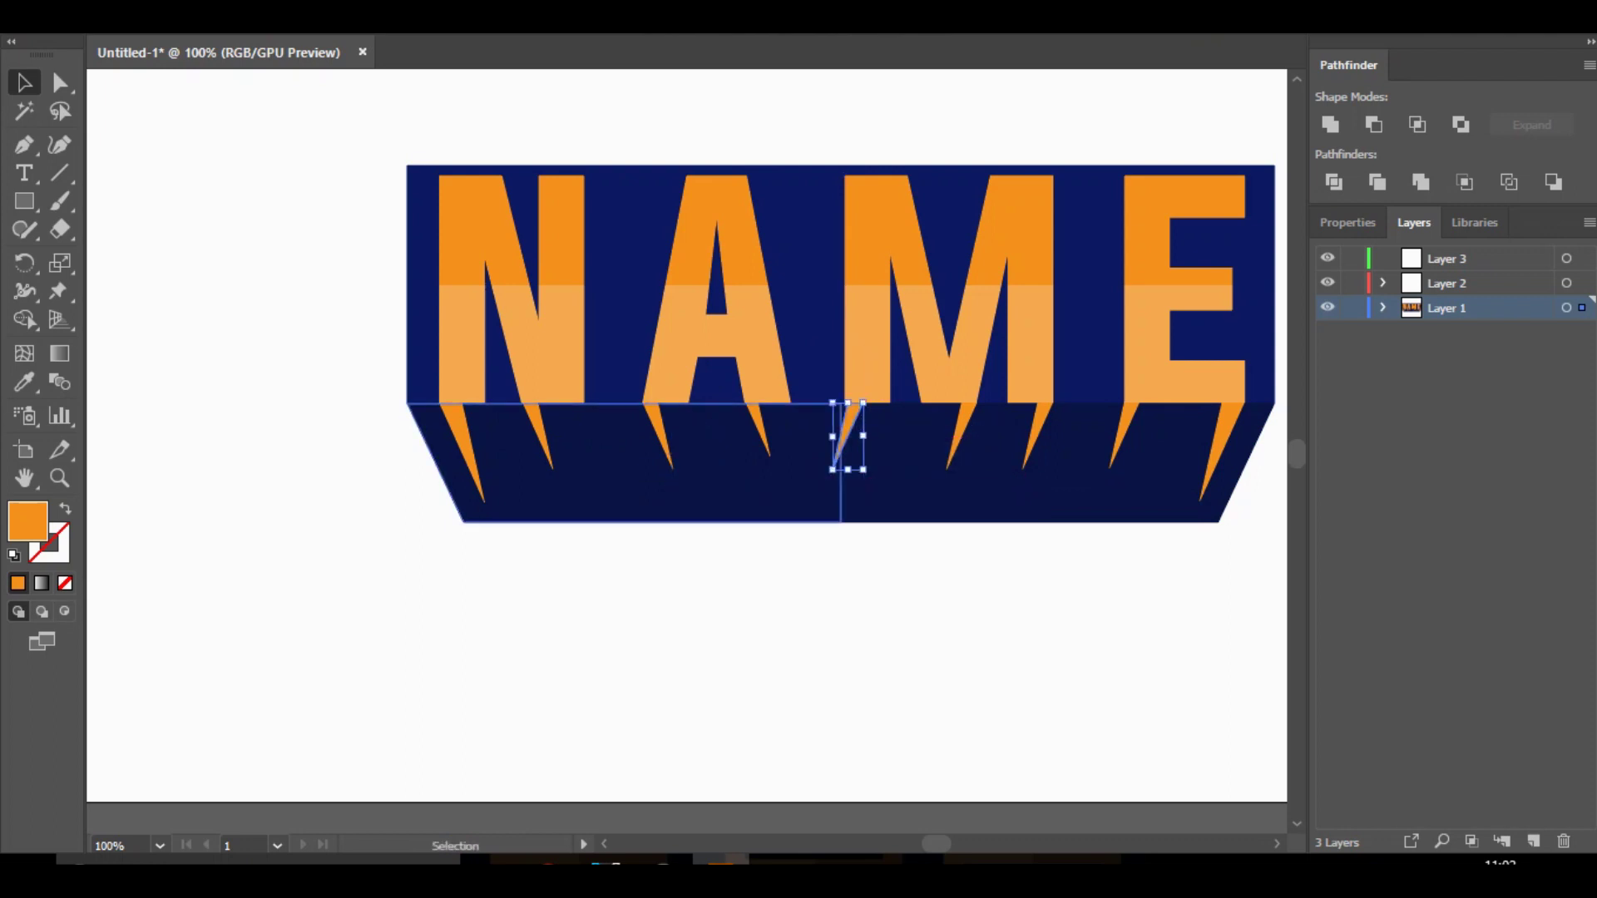
{"action": "key", "text": "Delete"}
Duplicate the small triangle beneath the A's right leg, reflect the copy vertically, place it under the M's left leg and deselect it.
{"action": "left_click", "coordinate": [759, 417]}
{"action": "key", "text": "ctrl+c"}
{"action": "key", "text": "ctrl+v"}
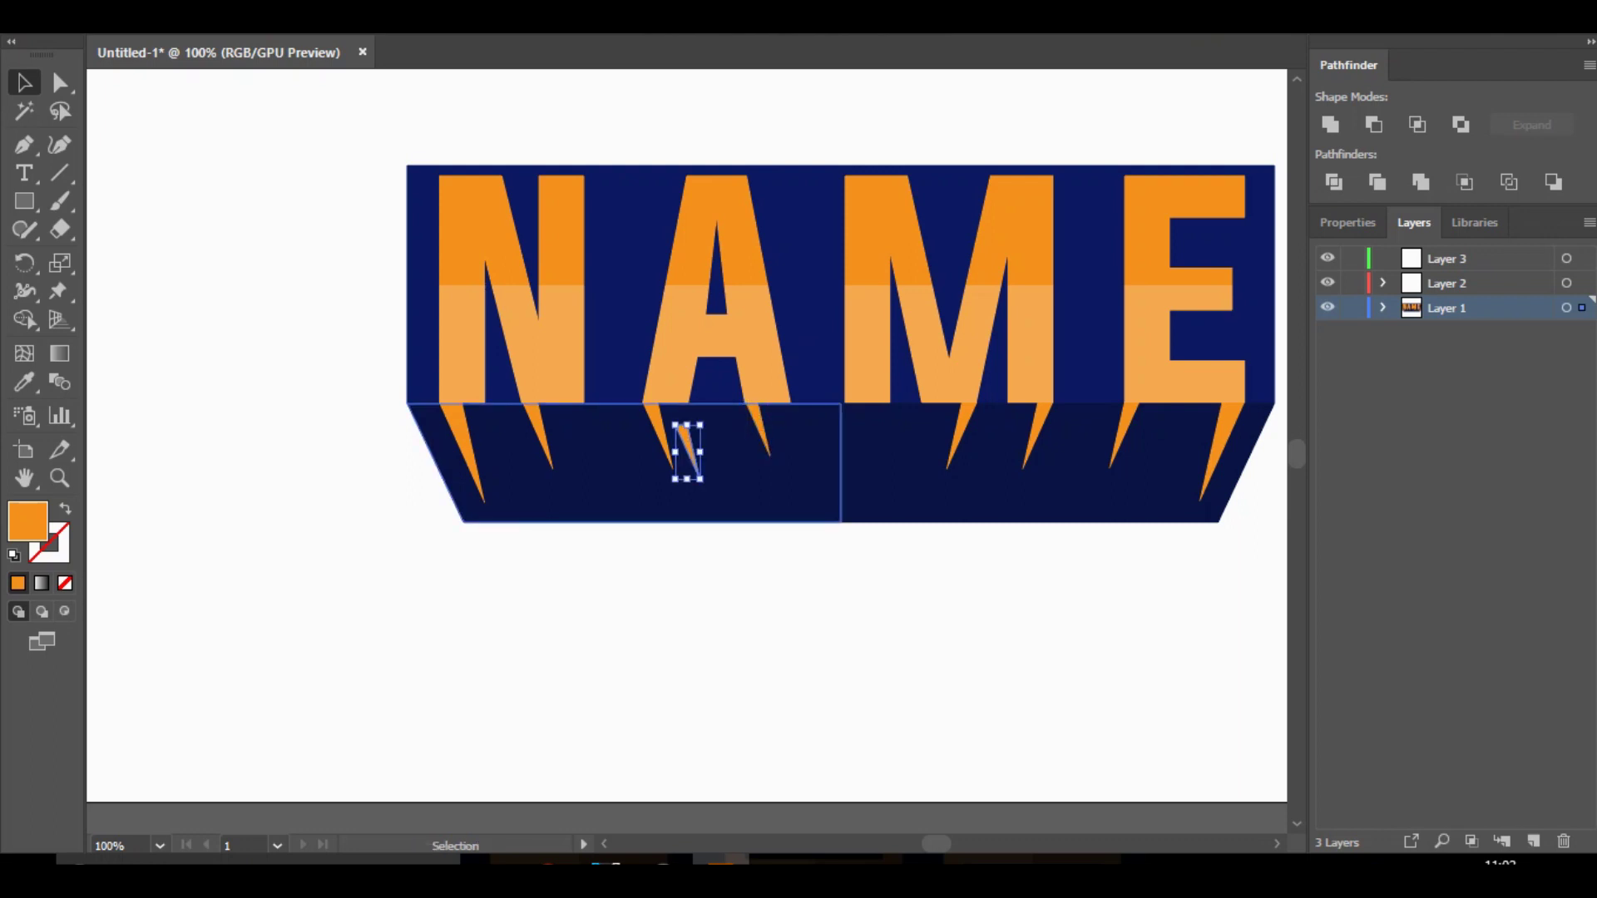
{"action": "right_click", "coordinate": [679, 441]}
{"action": "mouse_move", "coordinate": [745, 734]}
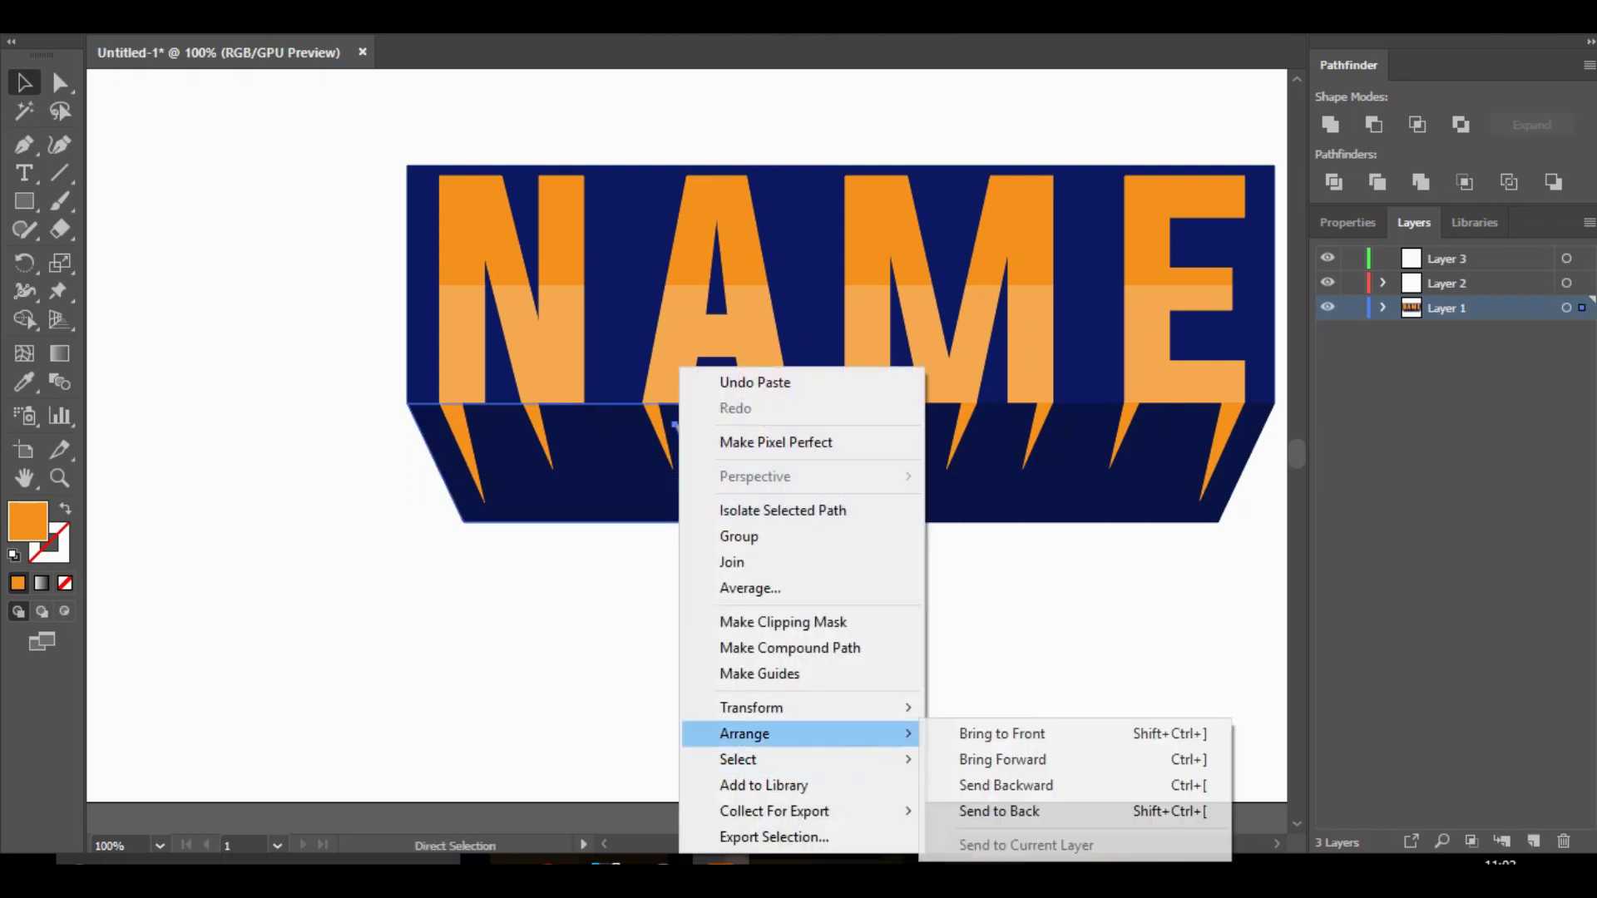
{"action": "mouse_move", "coordinate": [751, 707]}
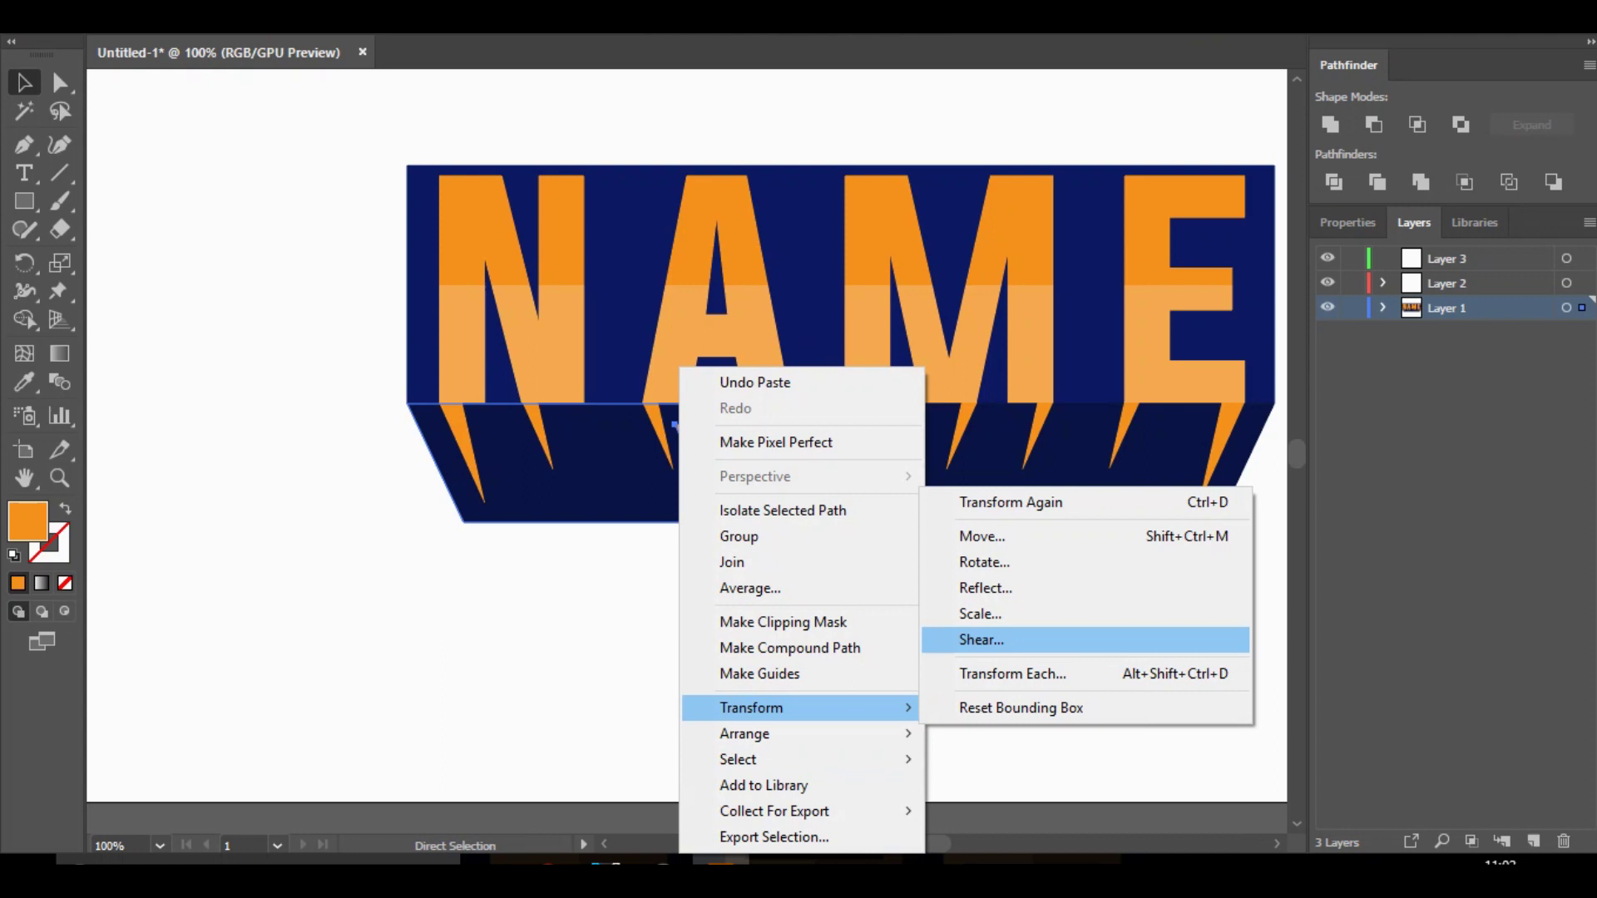
{"action": "left_click", "coordinate": [981, 588]}
{"action": "left_click", "coordinate": [807, 583]}
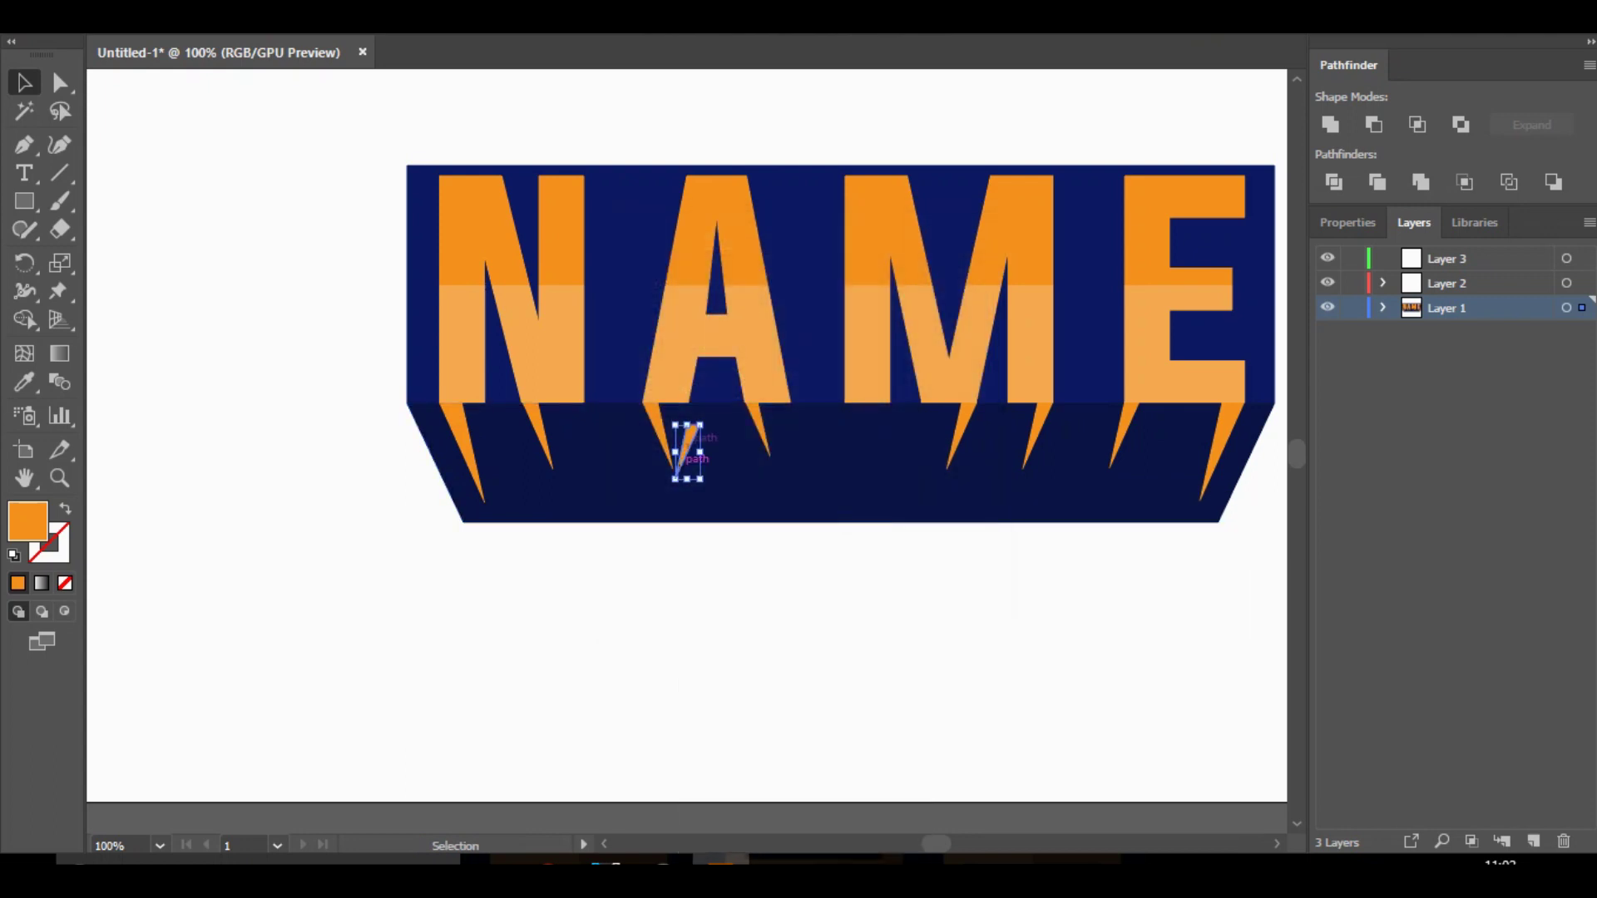
{"action": "left_click_drag", "start_coordinate": [688, 451], "coordinate": [877, 429]}
{"action": "key", "text": "ctrl+shift+a"}
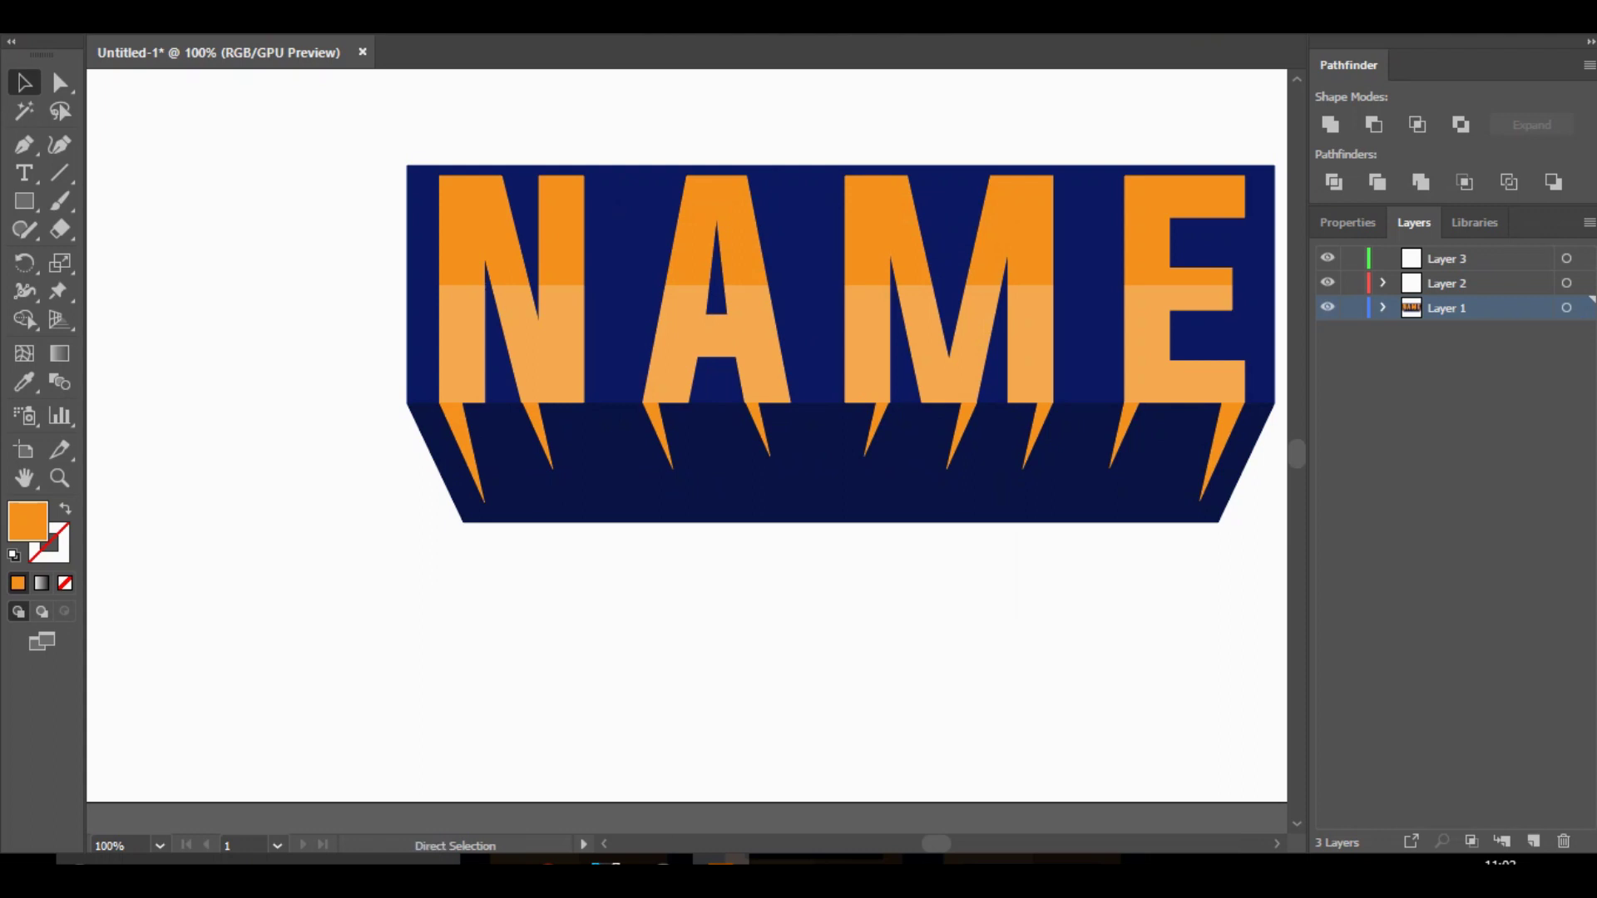
Select the navy block group and set its stroke colour to white (FFFFFF).
{"action": "key", "text": "ctrl+0"}
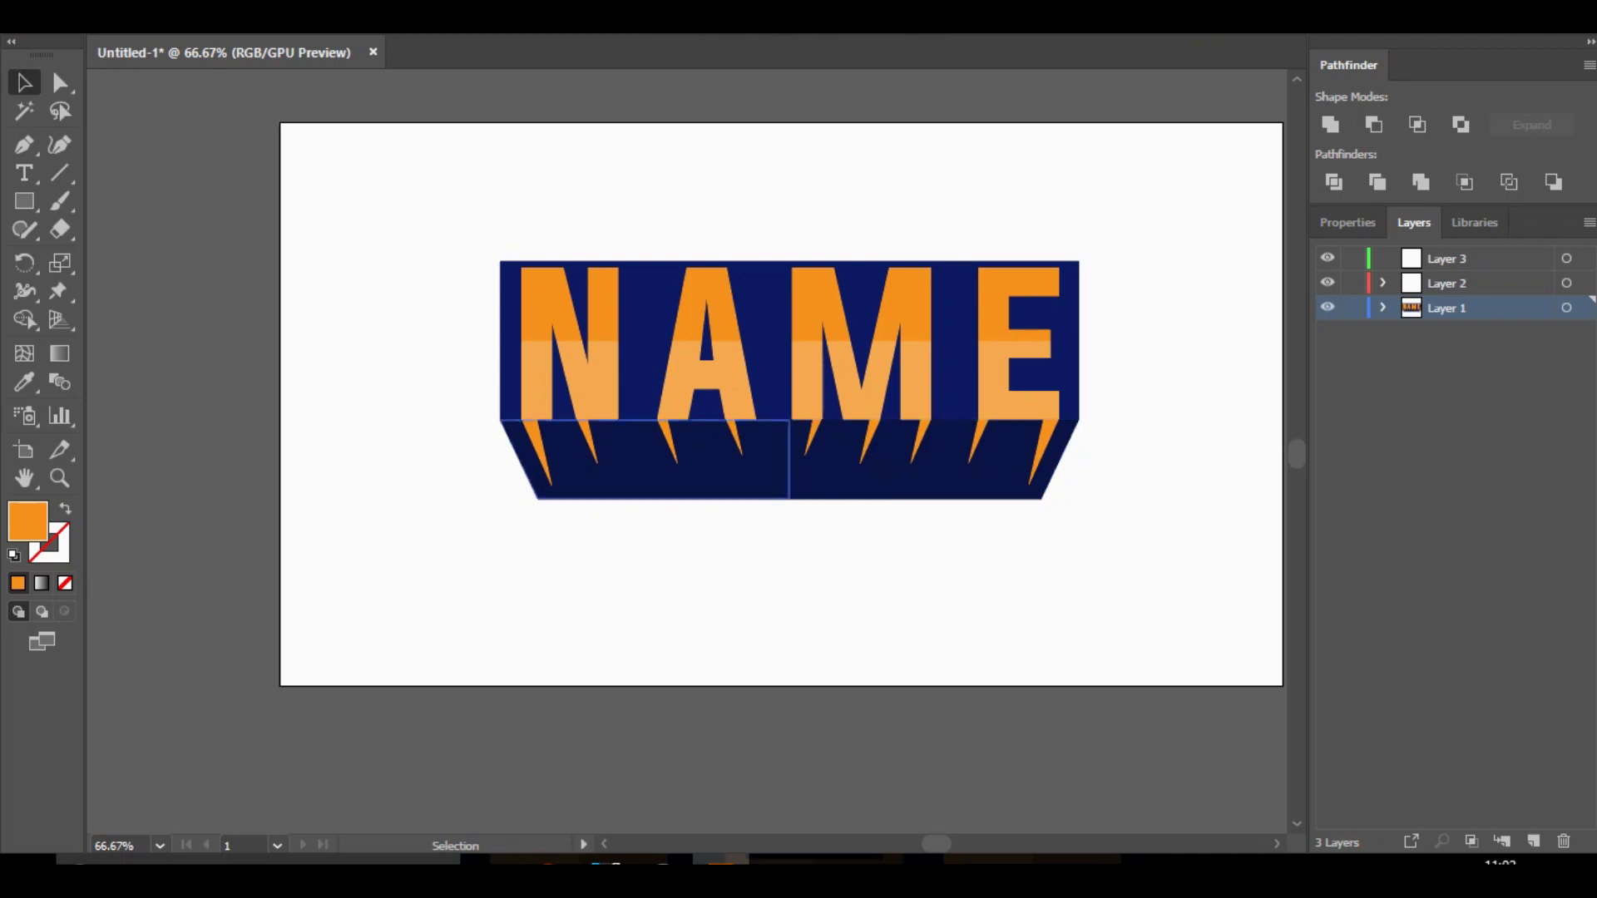
{"action": "left_click", "coordinate": [843, 497]}
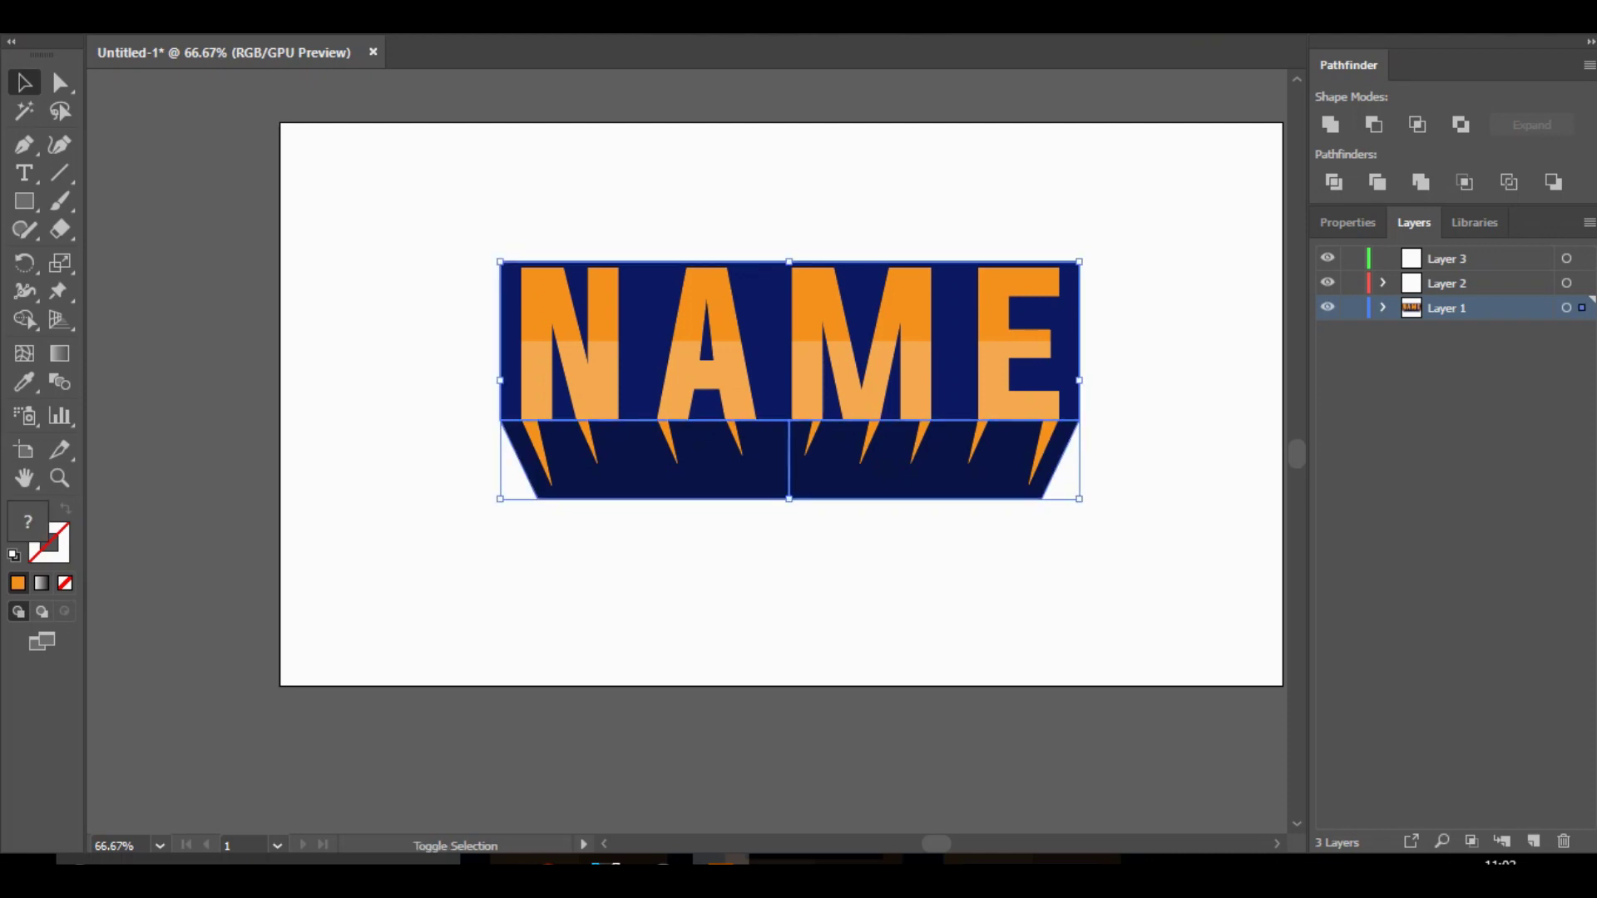
{"action": "left_click", "coordinate": [60, 552]}
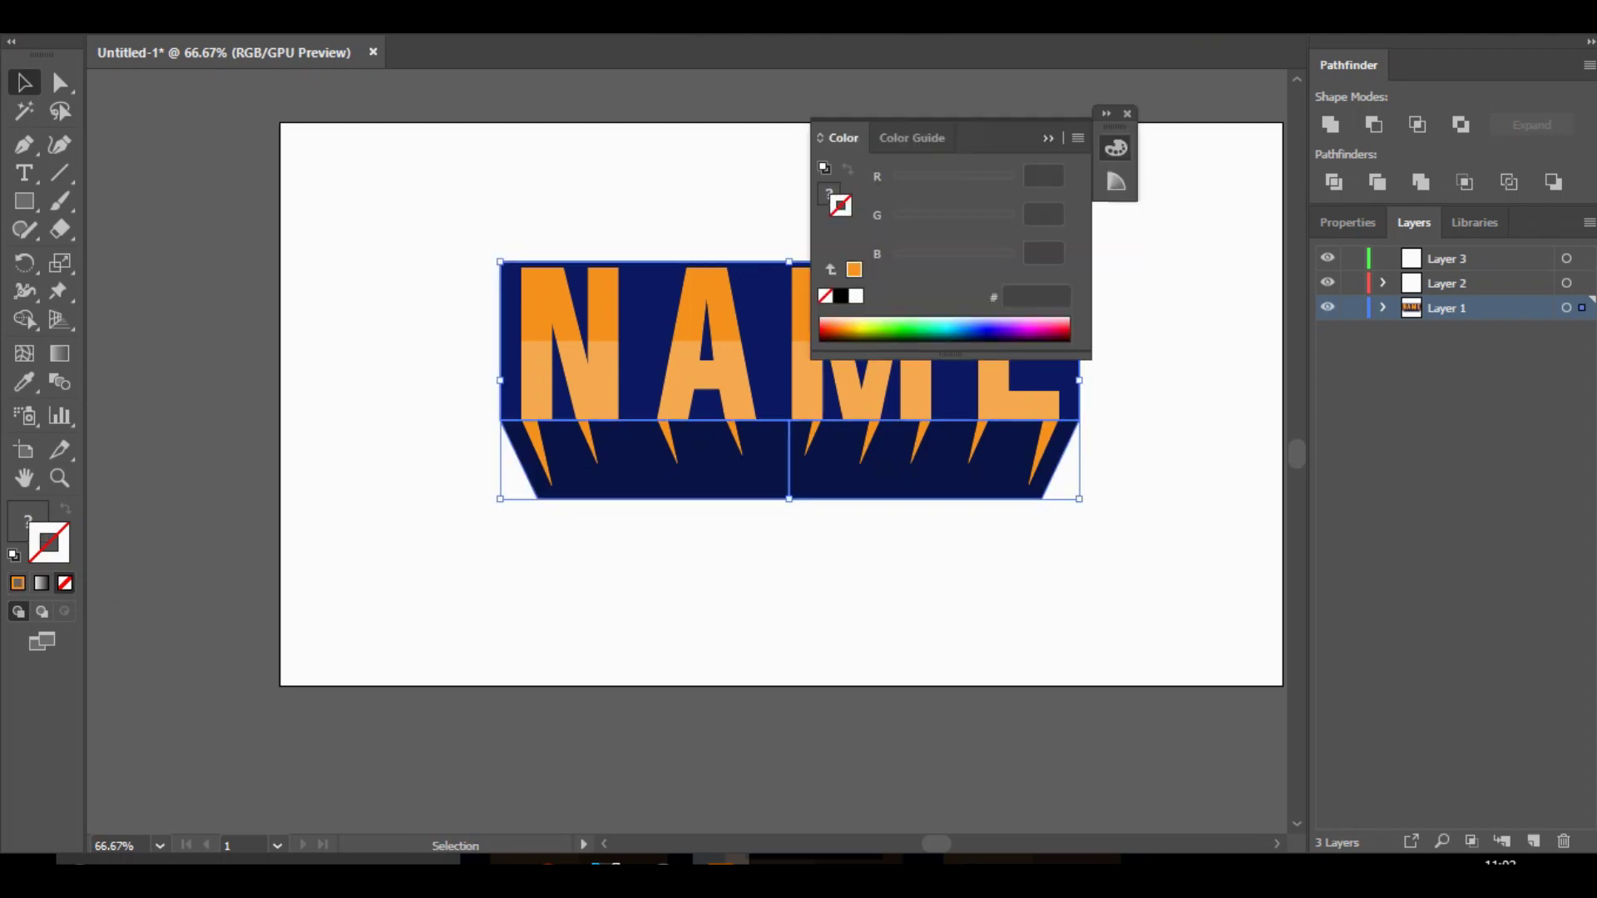
{"action": "double_click", "coordinate": [50, 545]}
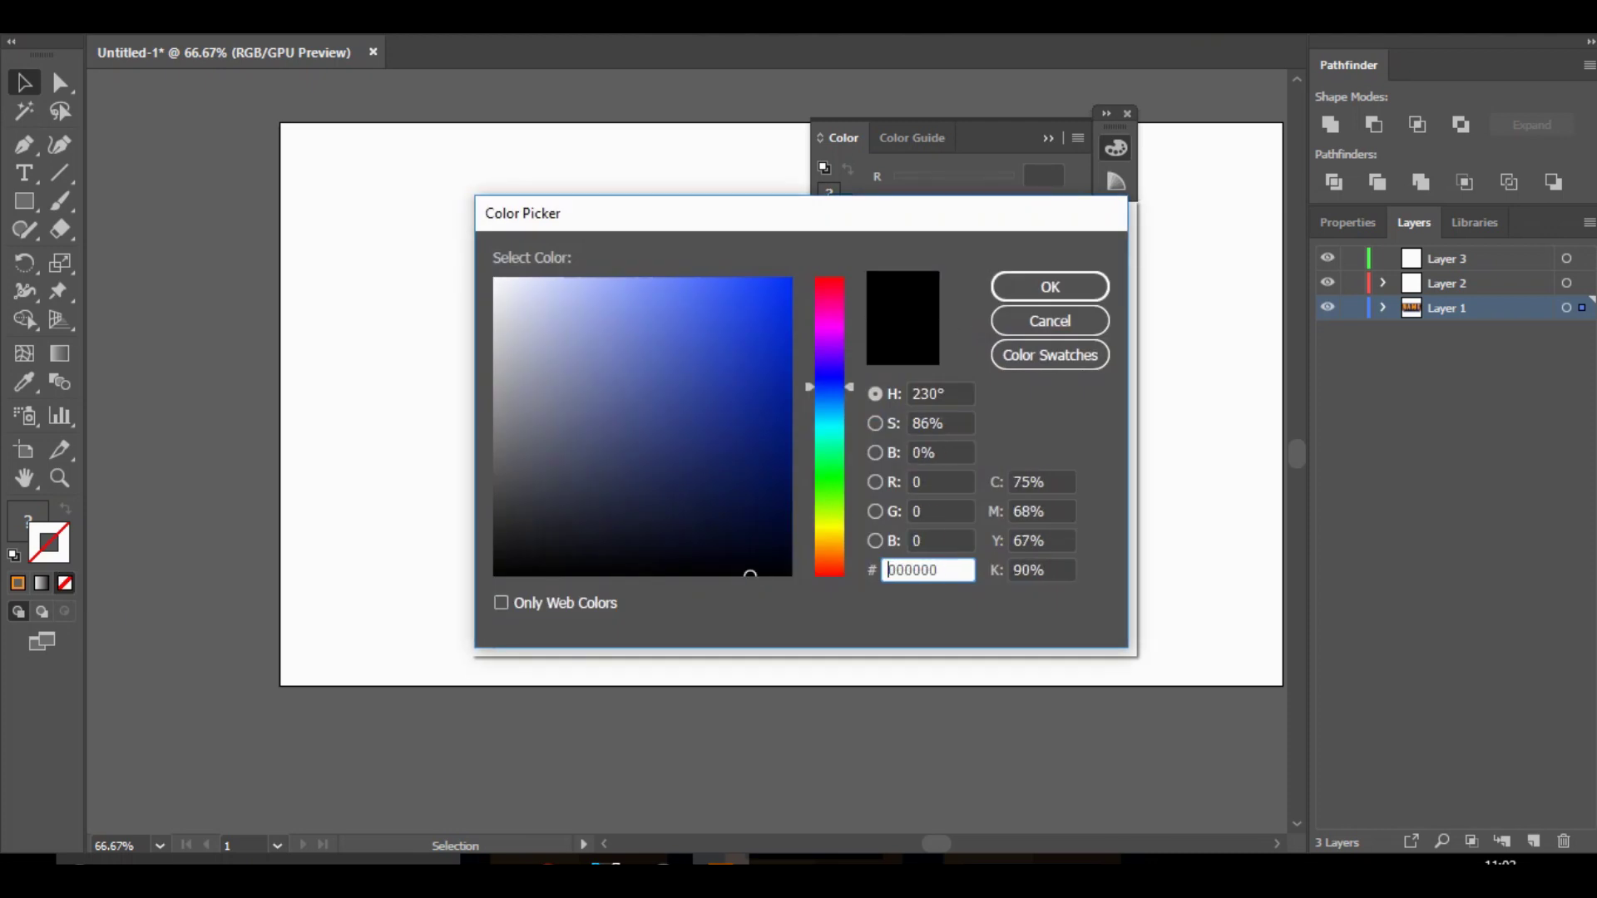
{"action": "left_click_drag", "start_coordinate": [500, 283], "coordinate": [492, 277]}
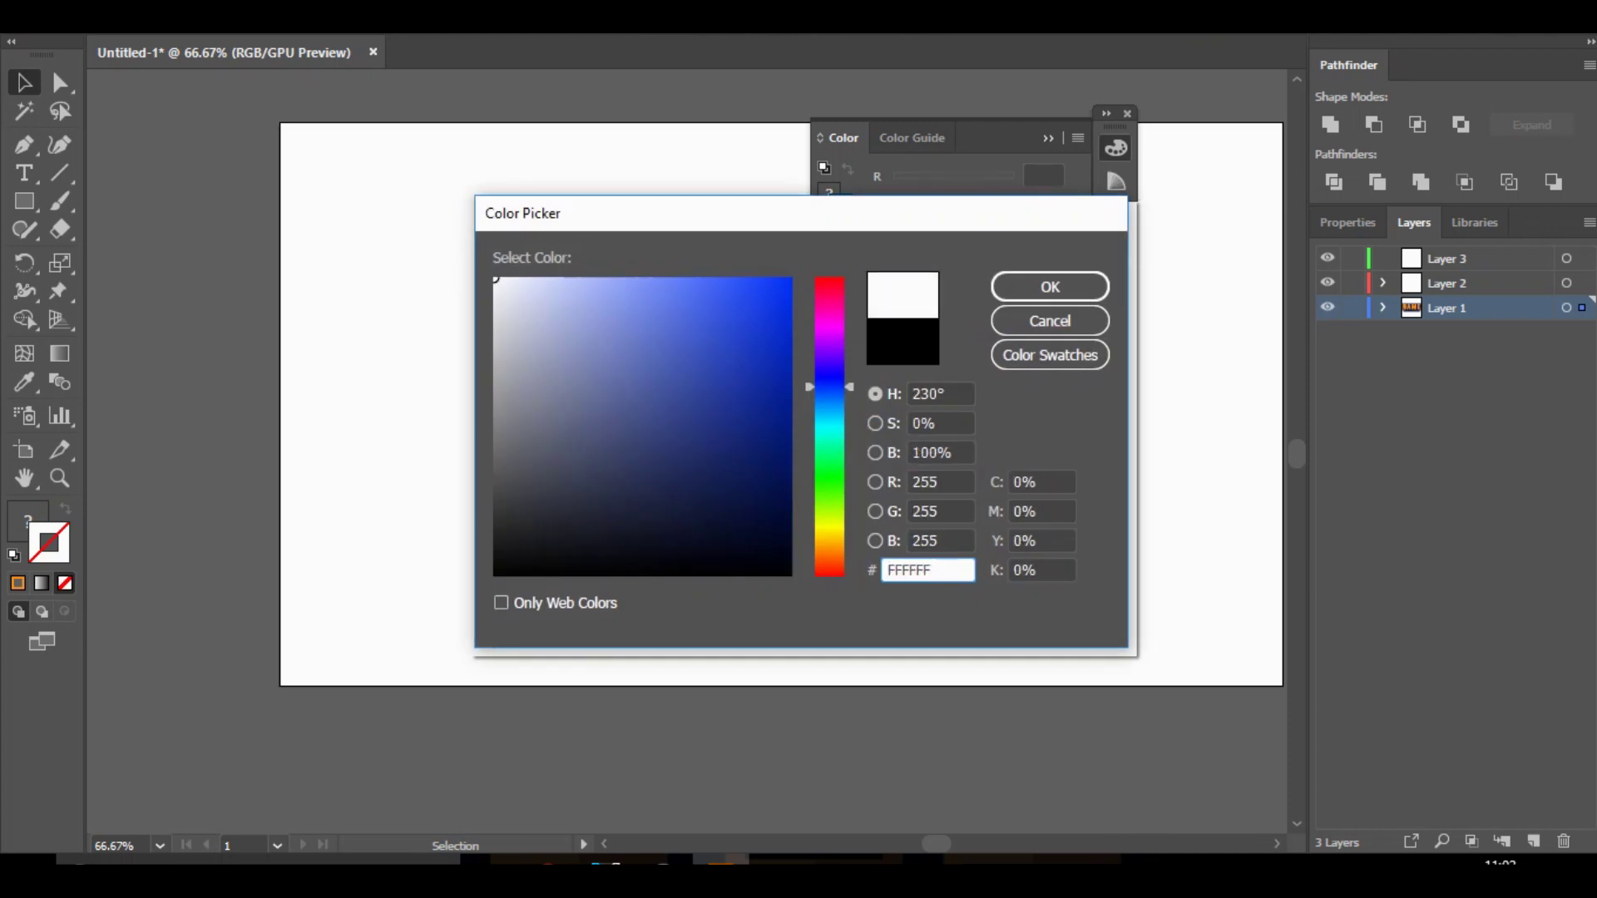
{"action": "key", "text": "Return"}
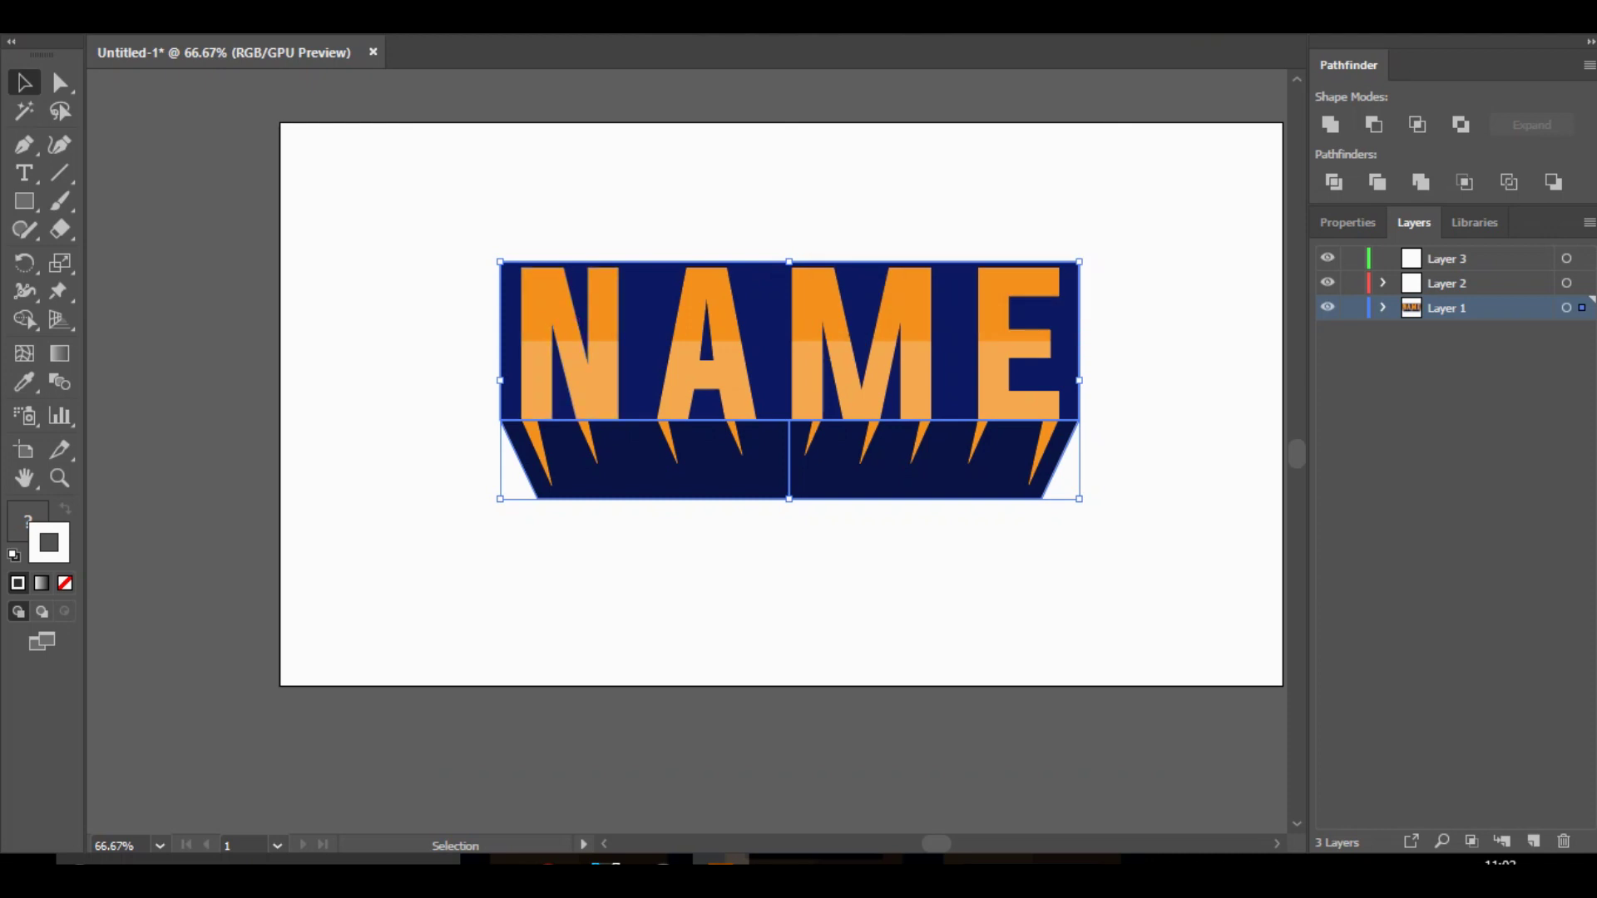
Increase the block group's stroke weight to 3 pt.
{"action": "left_click", "coordinate": [1348, 222]}
{"action": "left_click", "coordinate": [1416, 508]}
{"action": "left_click", "coordinate": [1416, 508]}
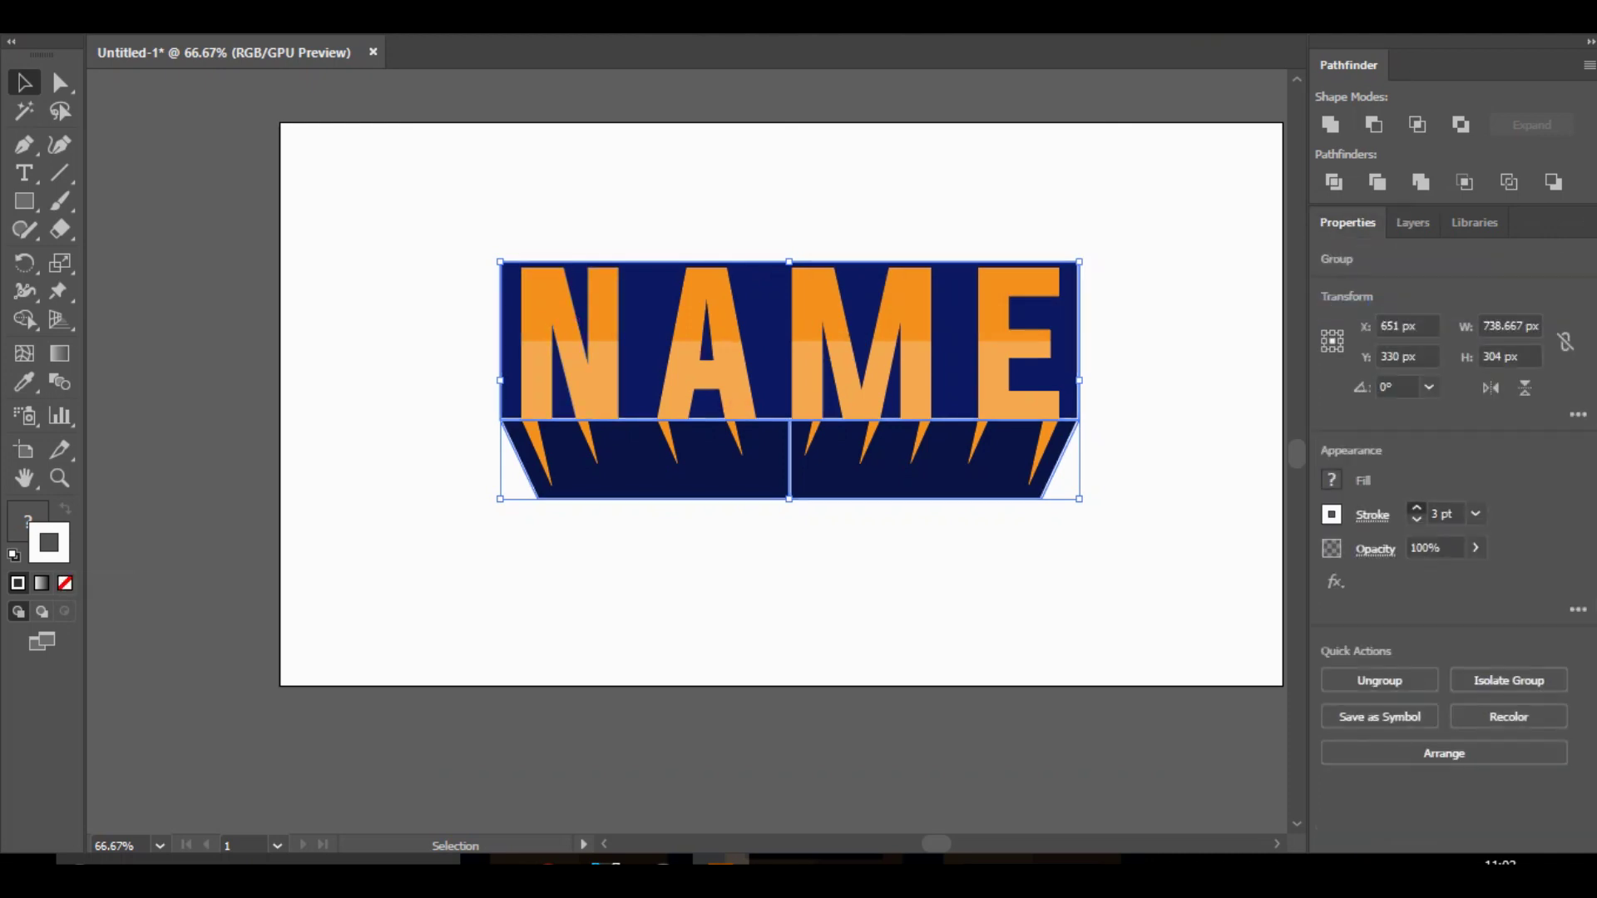
Set the block group's stroke weight to 5 pt and deselect the group.
{"action": "left_click", "coordinate": [1416, 508]}
{"action": "left_click", "coordinate": [1417, 508]}
{"action": "left_click", "coordinate": [1416, 508]}
{"action": "left_click", "coordinate": [1416, 520]}
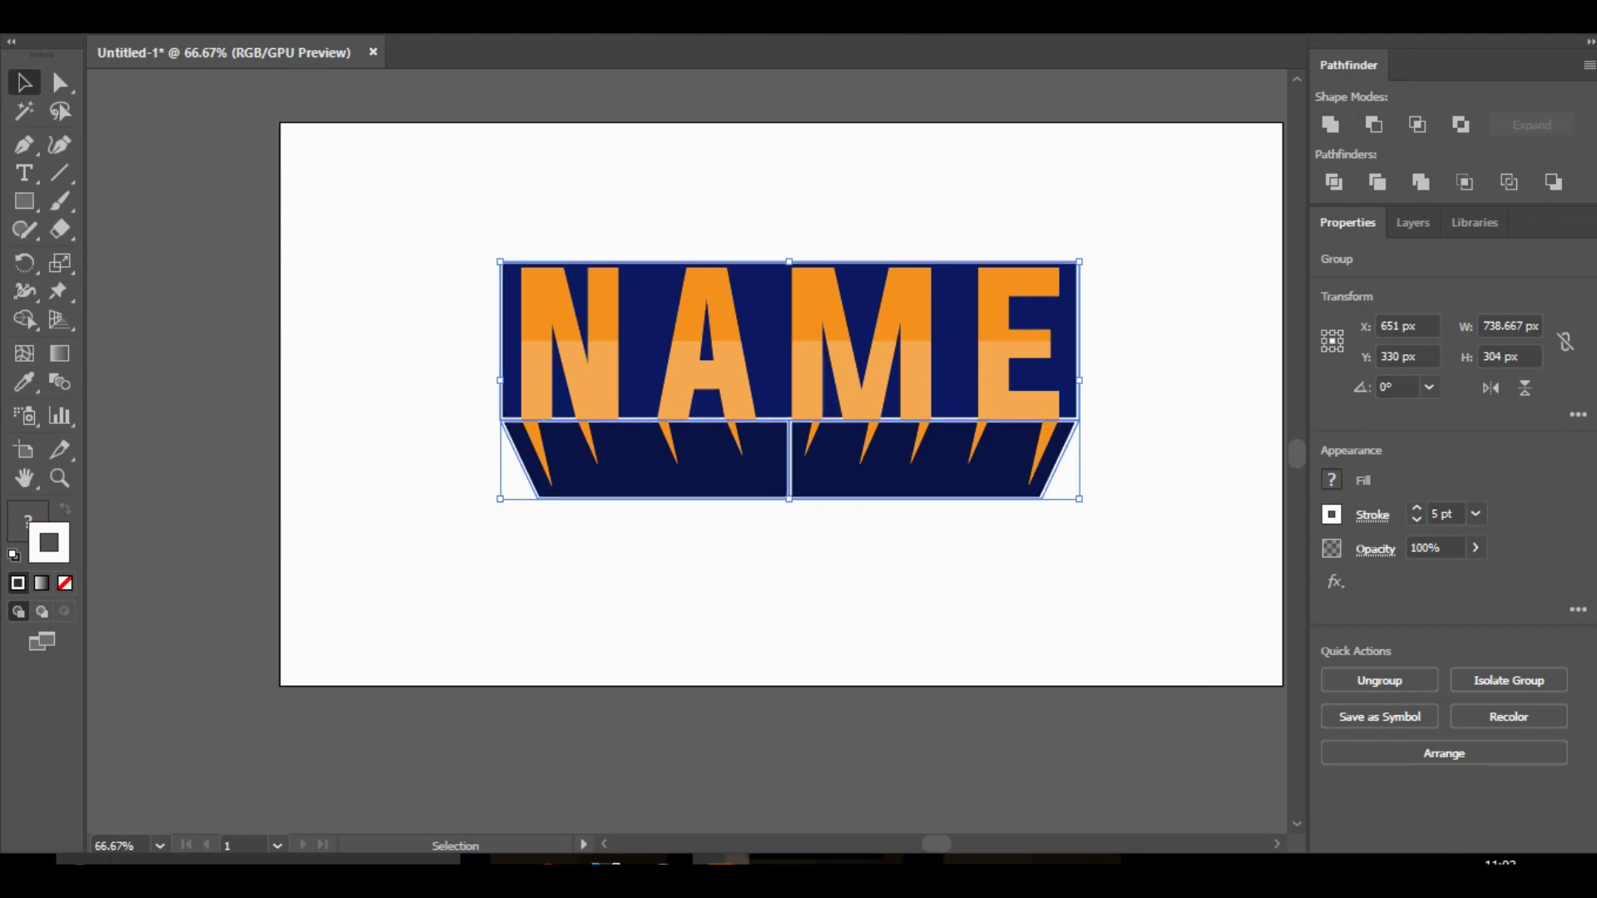
{"action": "left_click", "coordinate": [1164, 462]}
Reselect the navy block group, align its stroke to the outside and deselect it.
{"action": "right_click", "coordinate": [772, 345]}
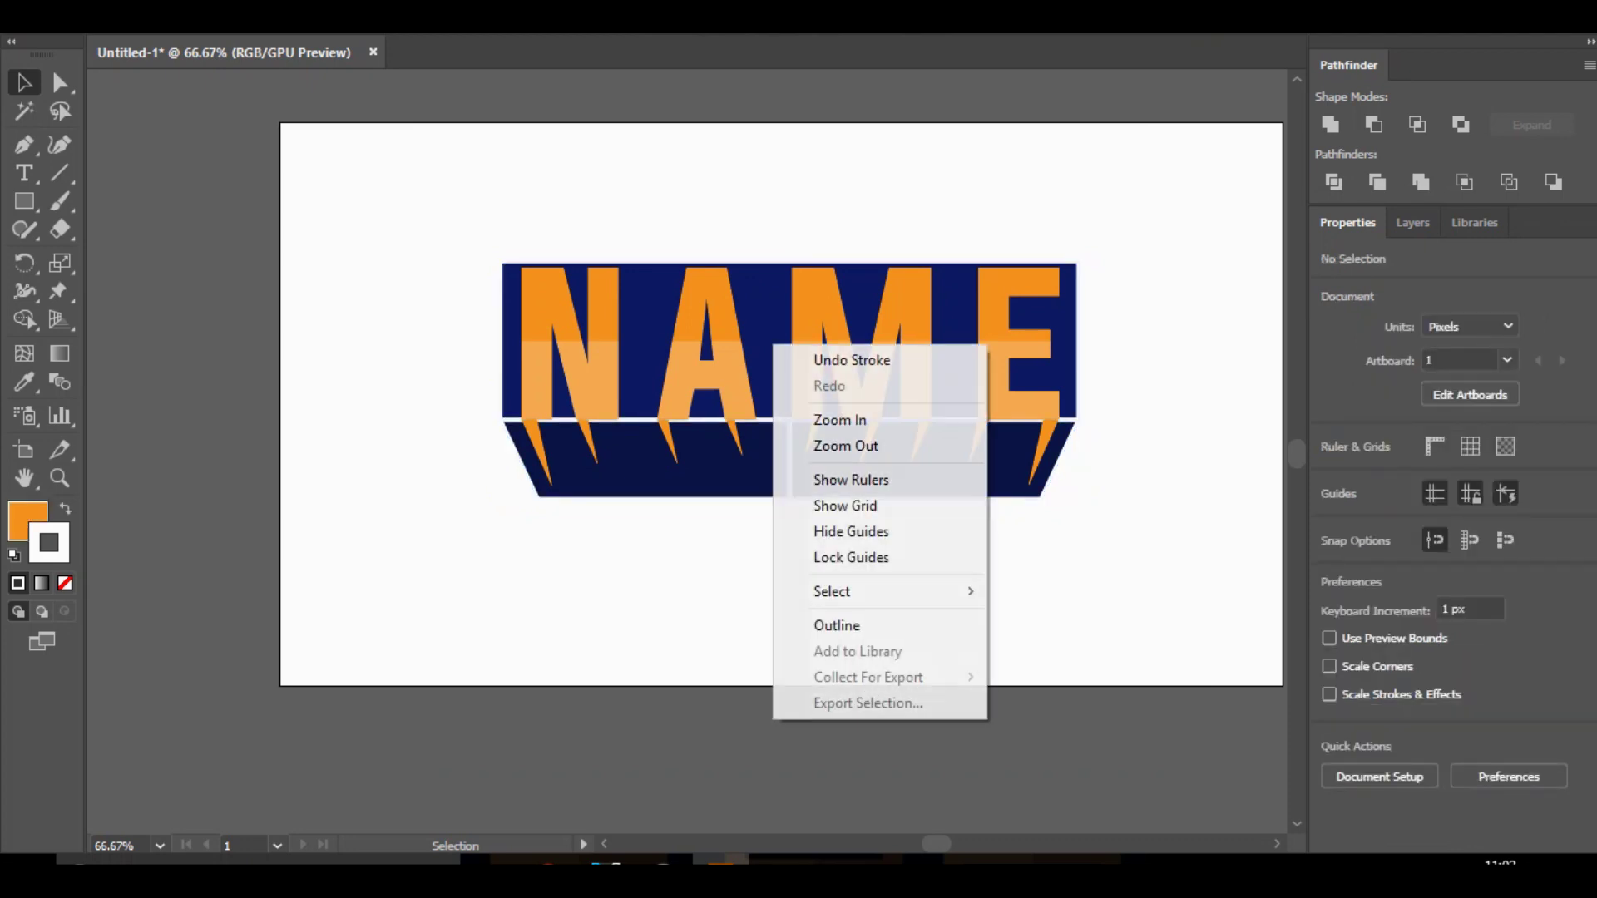
{"action": "left_click", "coordinate": [851, 360]}
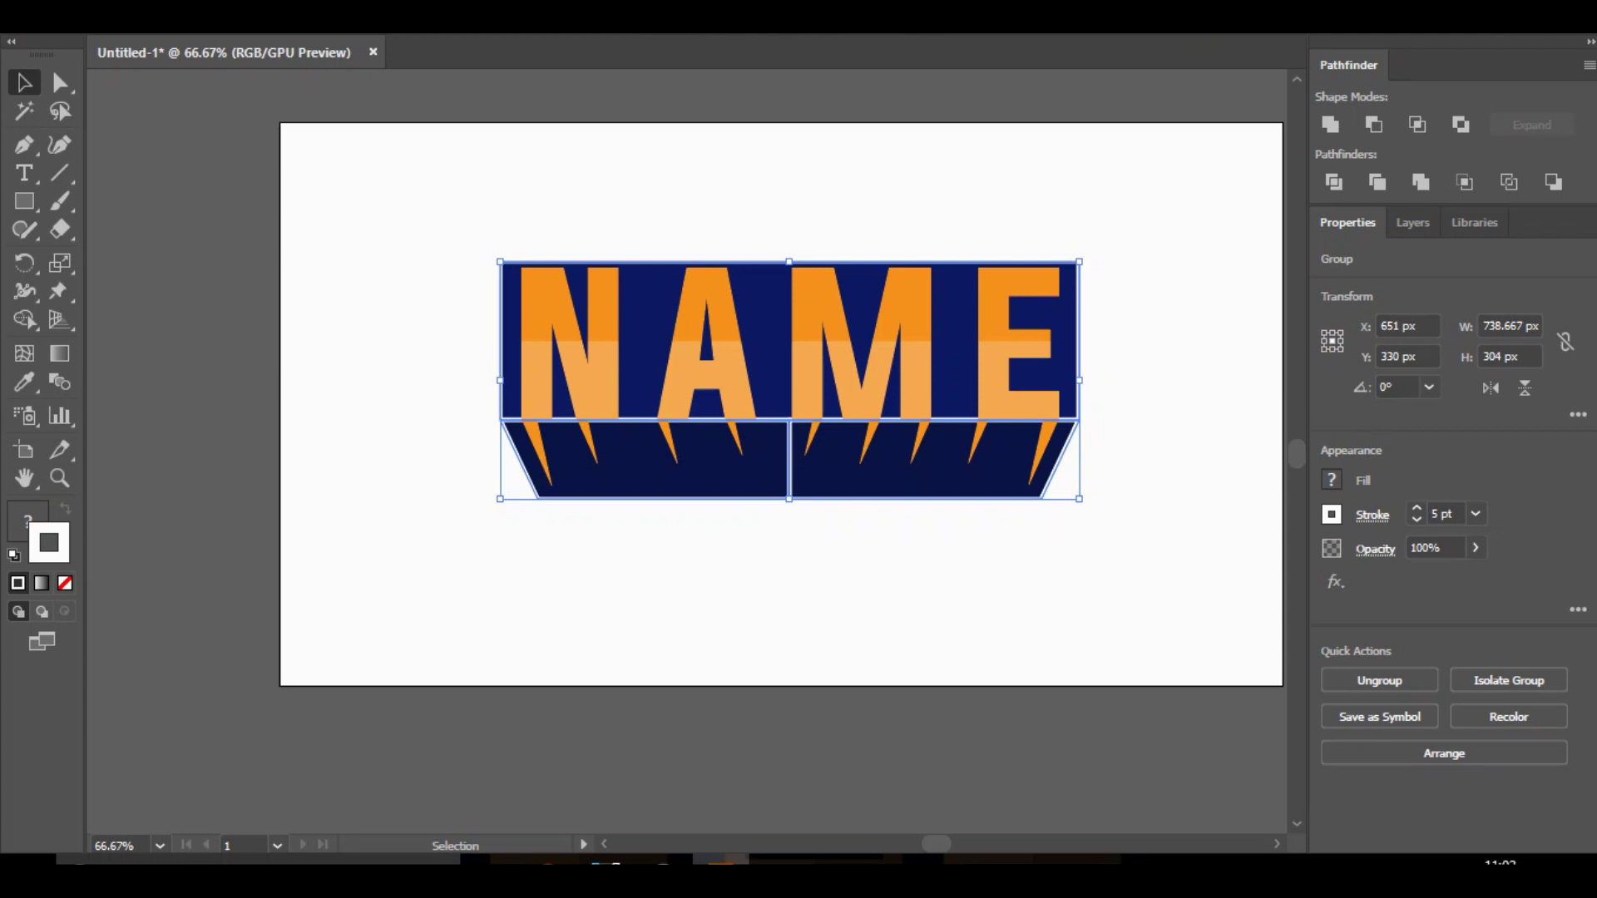
{"action": "left_click", "coordinate": [1372, 515]}
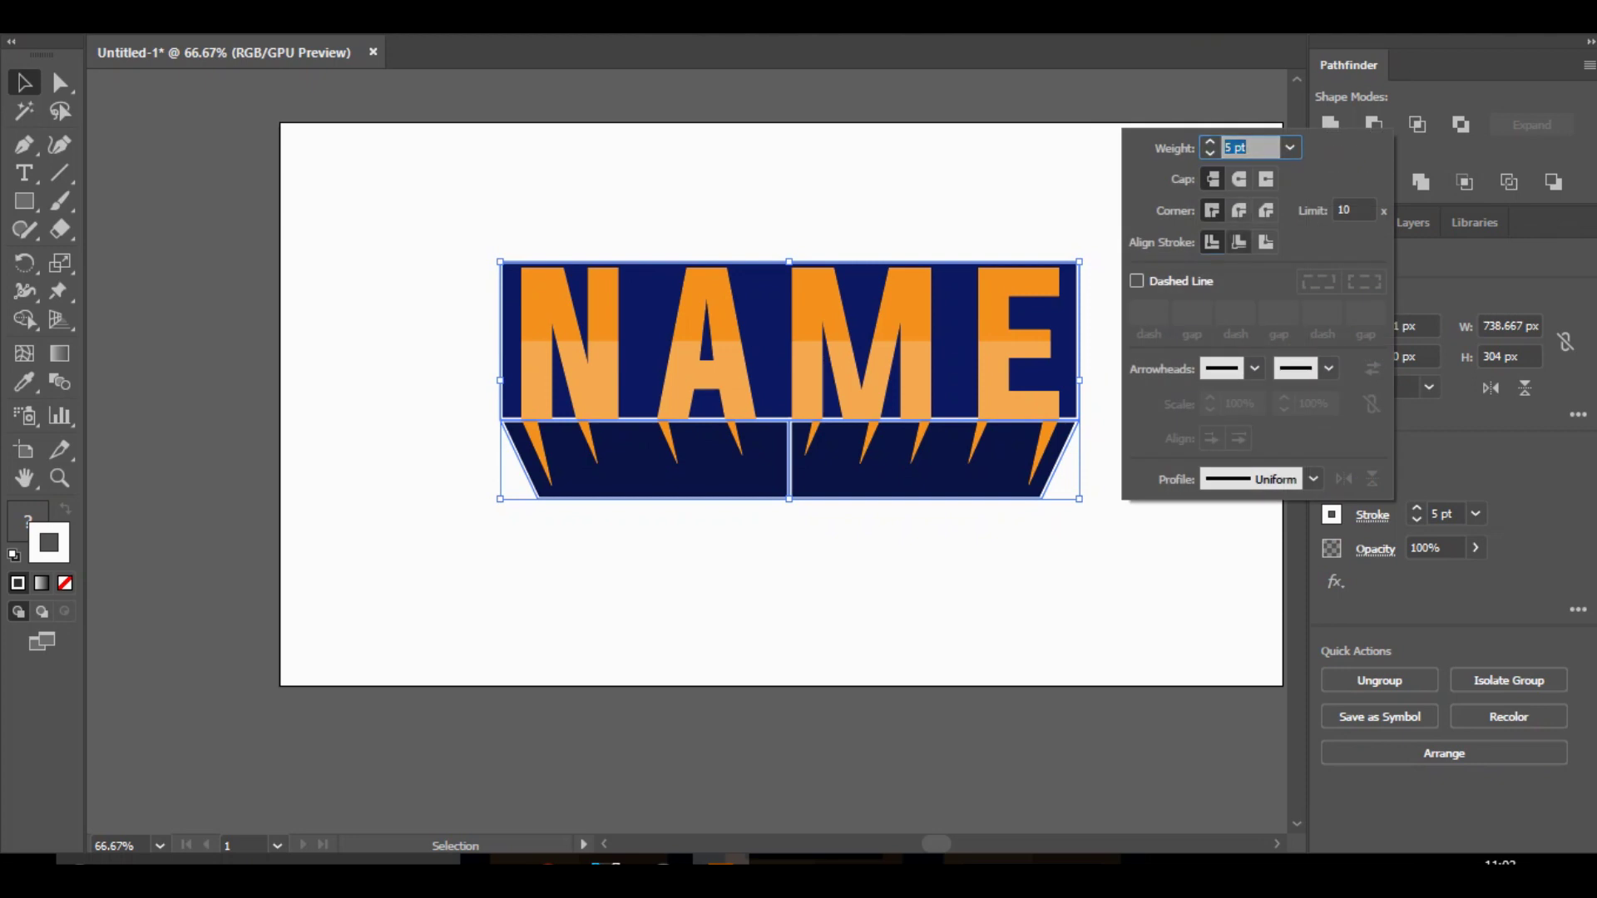
{"action": "left_click", "coordinate": [1265, 242]}
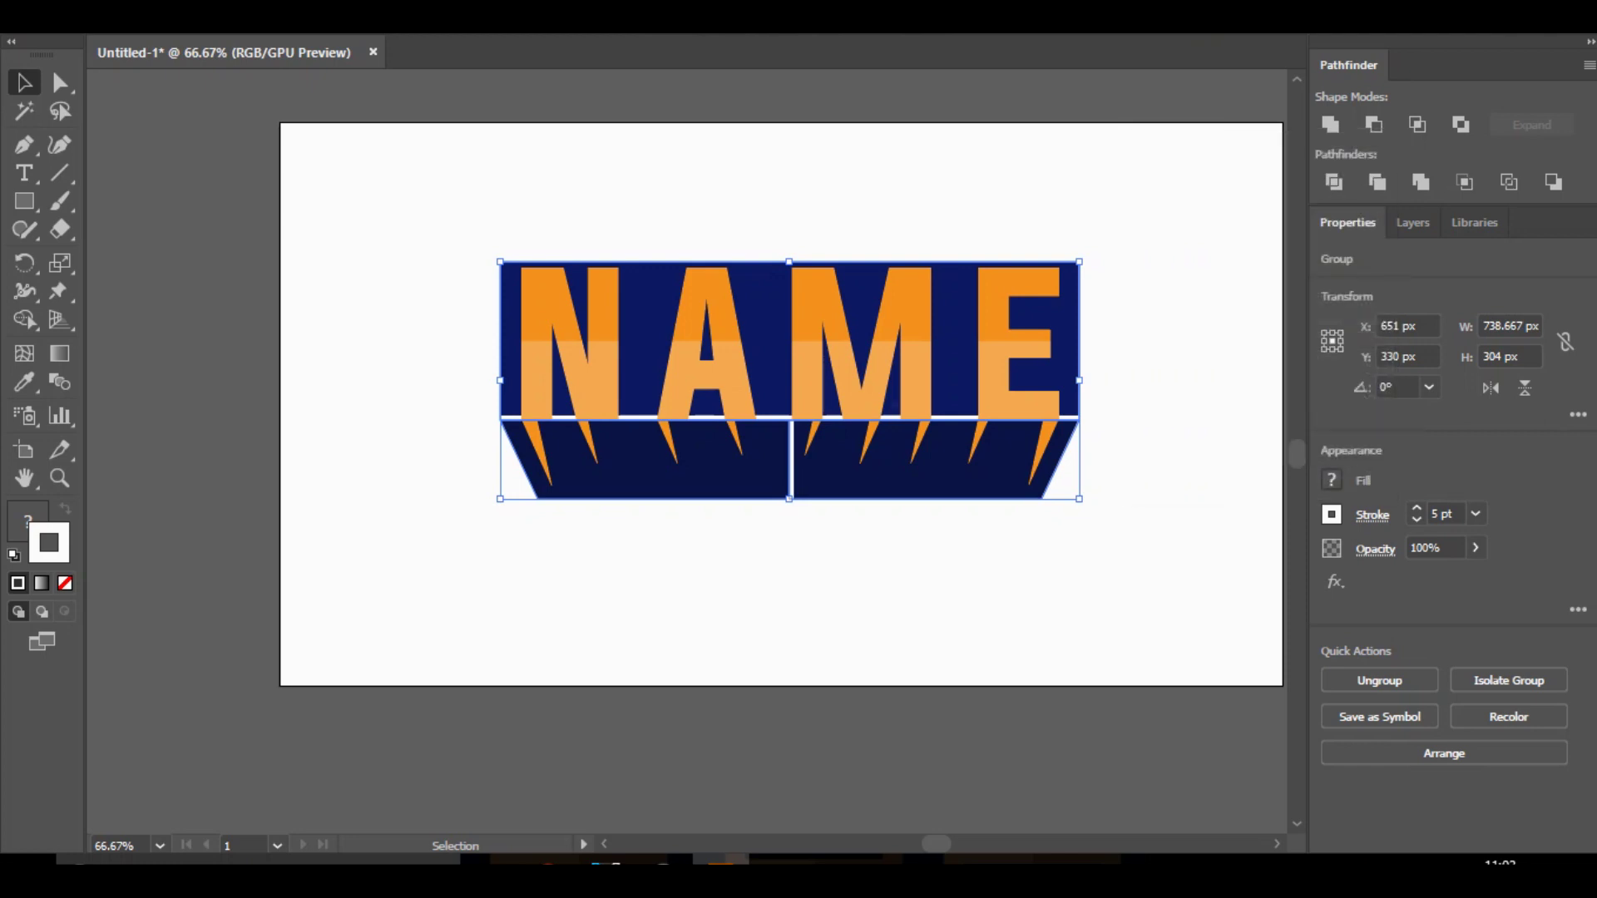
{"action": "left_click", "coordinate": [1164, 374]}
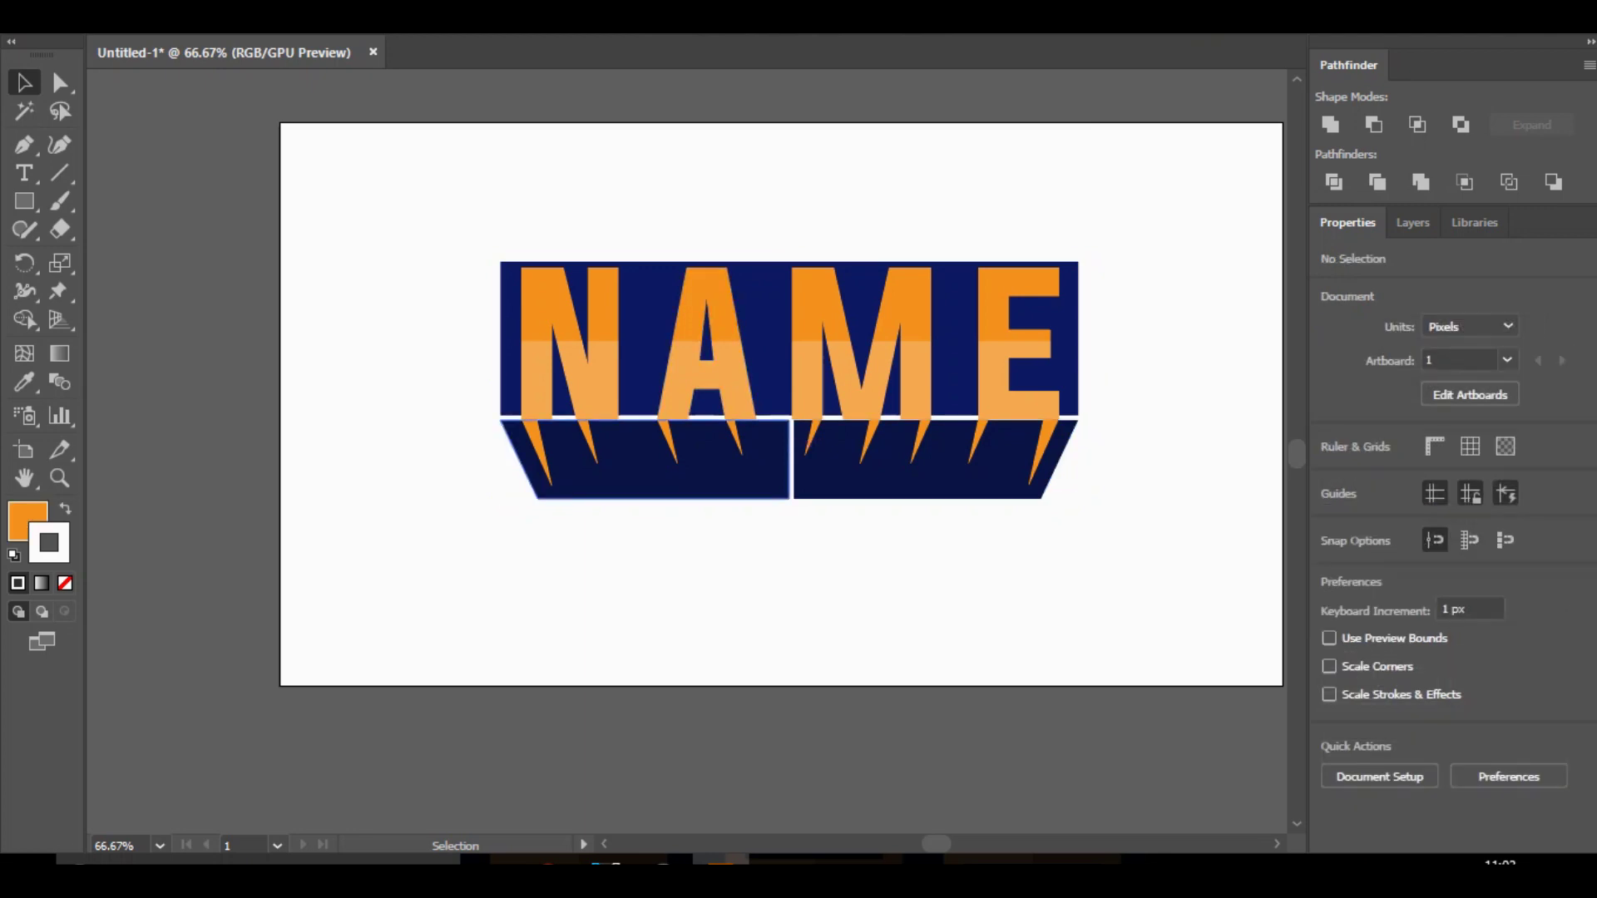
Raise the lower inner corner anchor of the left dark navy panel straight up to about Y 452 px, slanting its bottom edge.
{"action": "left_click", "coordinate": [802, 441]}
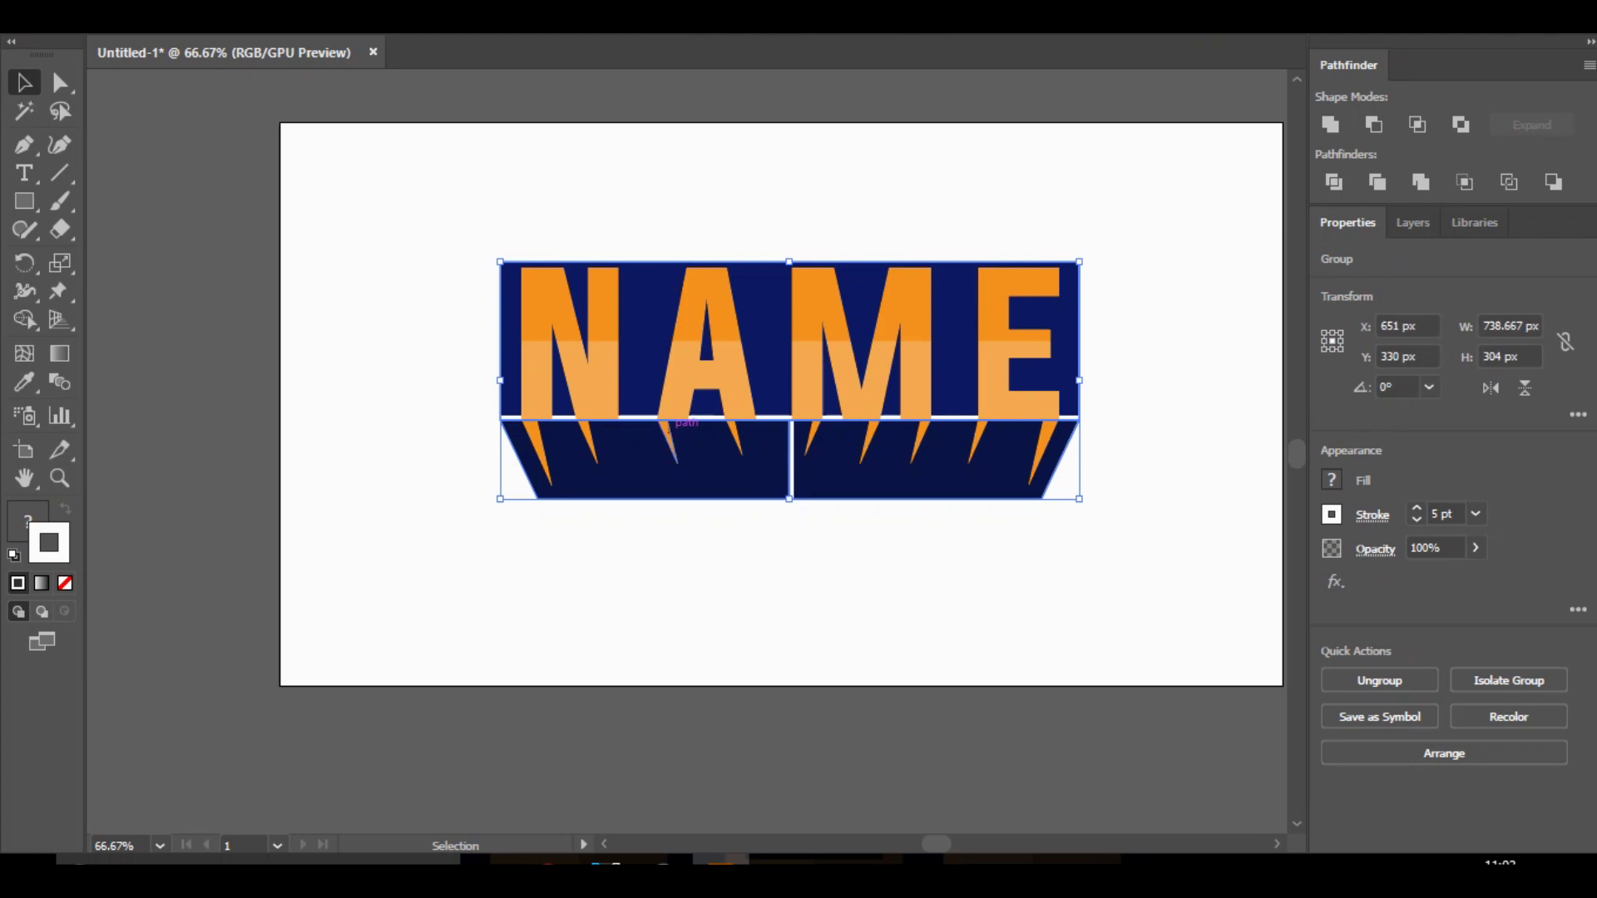
{"action": "key", "text": "a"}
{"action": "right_click", "coordinate": [743, 450]}
{"action": "key", "text": "Escape"}
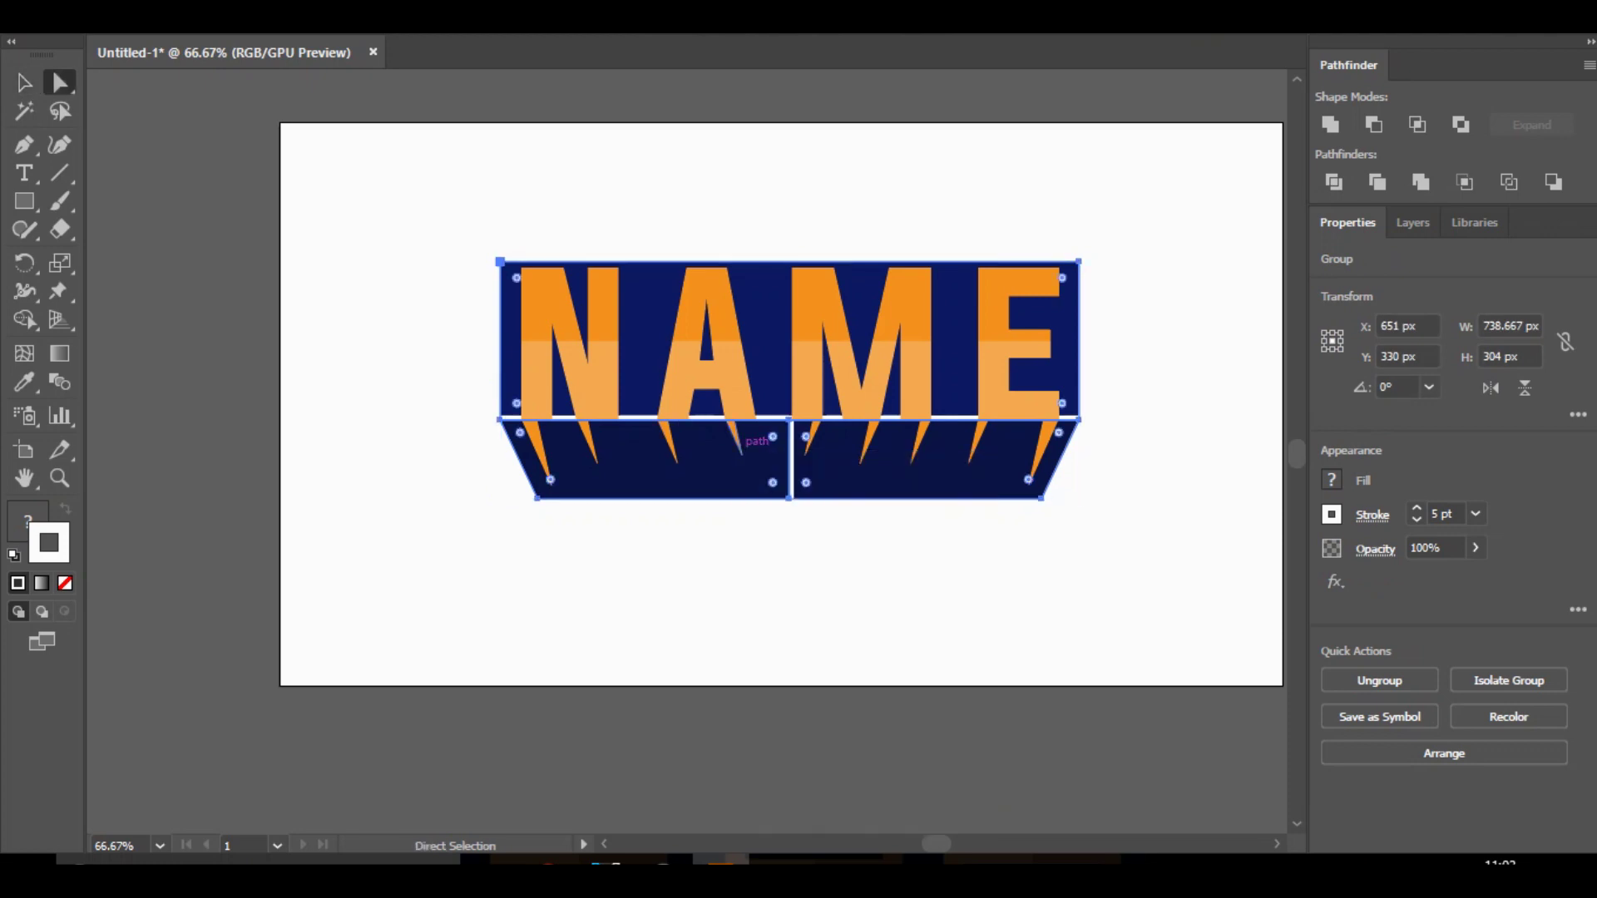
{"action": "left_click", "coordinate": [788, 499]}
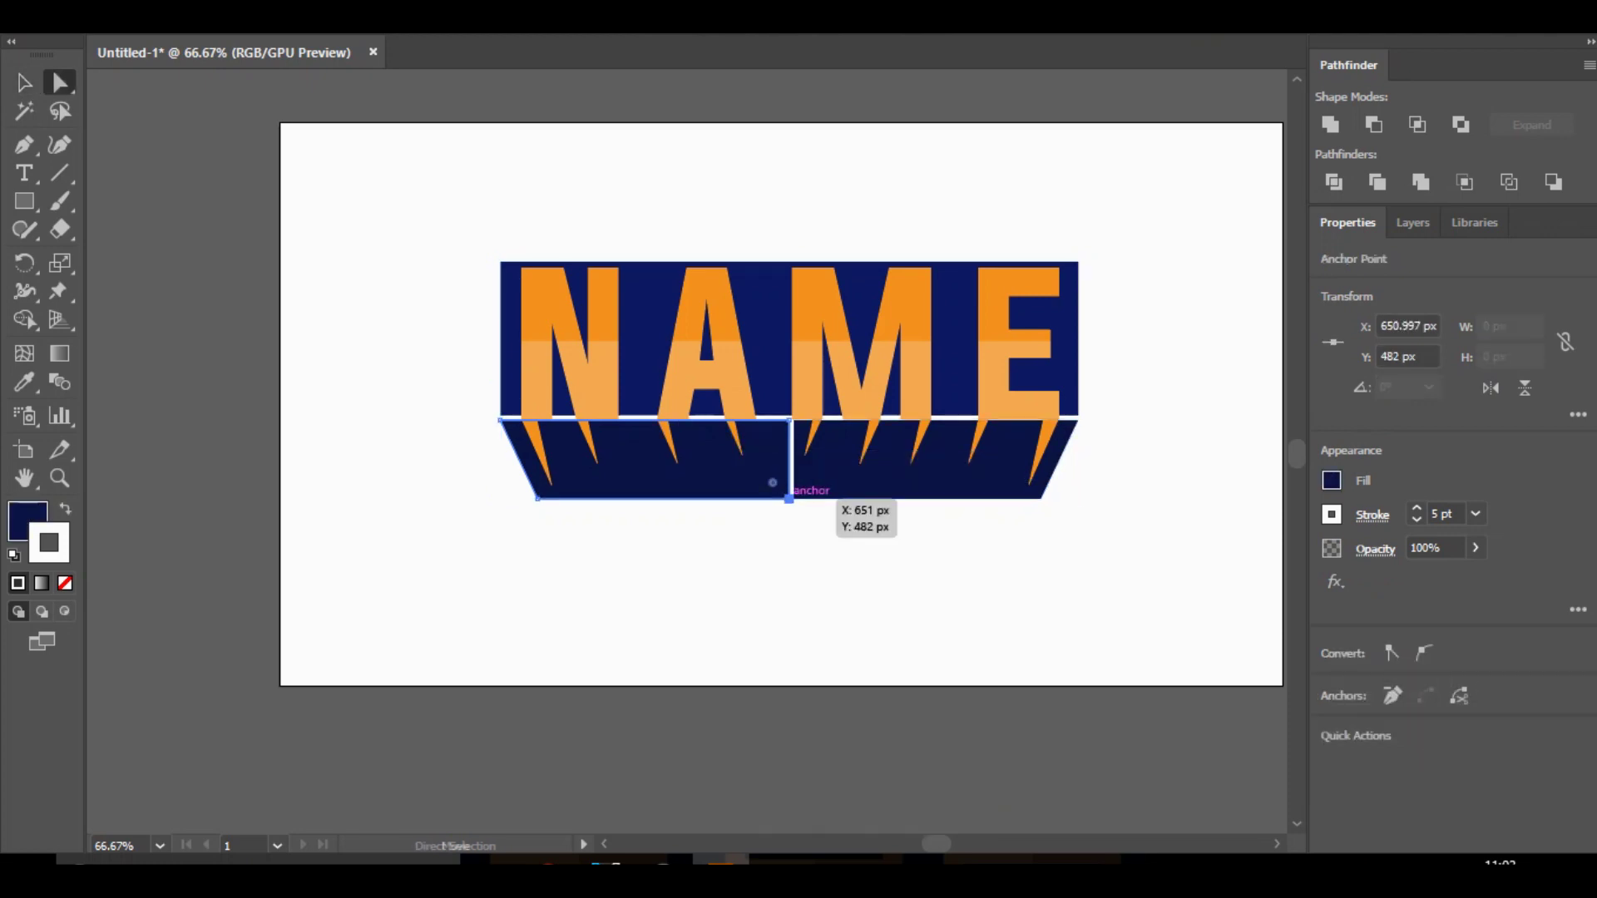
{"action": "left_click_drag", "start_coordinate": [788, 499], "coordinate": [788, 477]}
{"action": "right_click", "coordinate": [854, 478]}
{"action": "key", "text": "Escape"}
Raise the right dark navy panel's lower inner corner anchor to match the left panel's raised corner, and deselect everything.
{"action": "key", "text": "ctrl+a"}
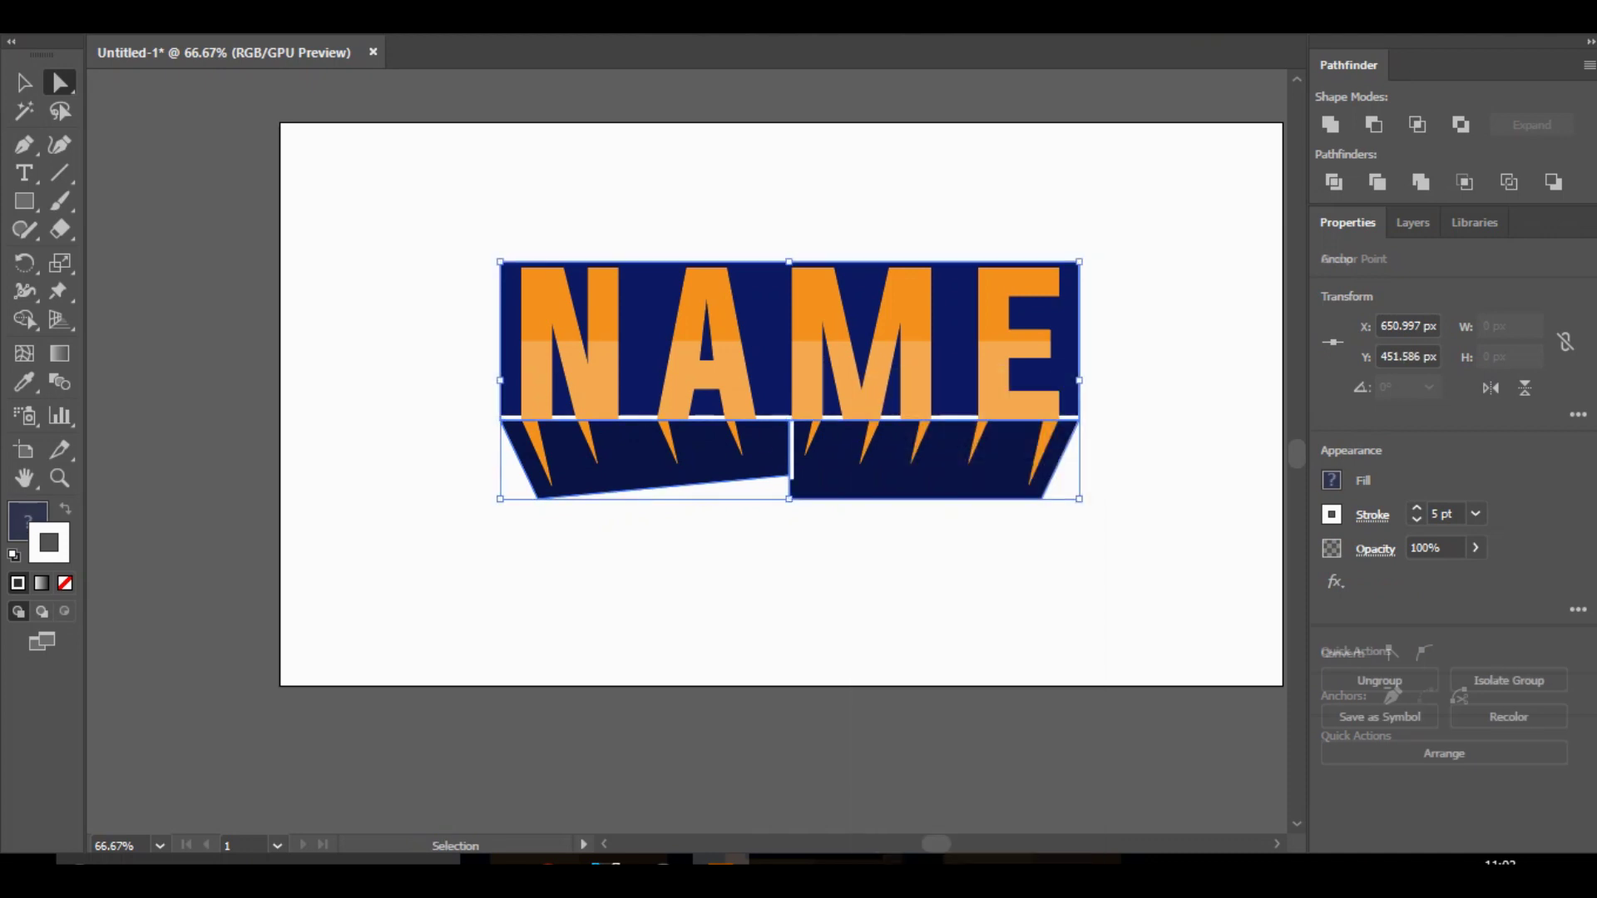
{"action": "key", "text": "ctrl+g"}
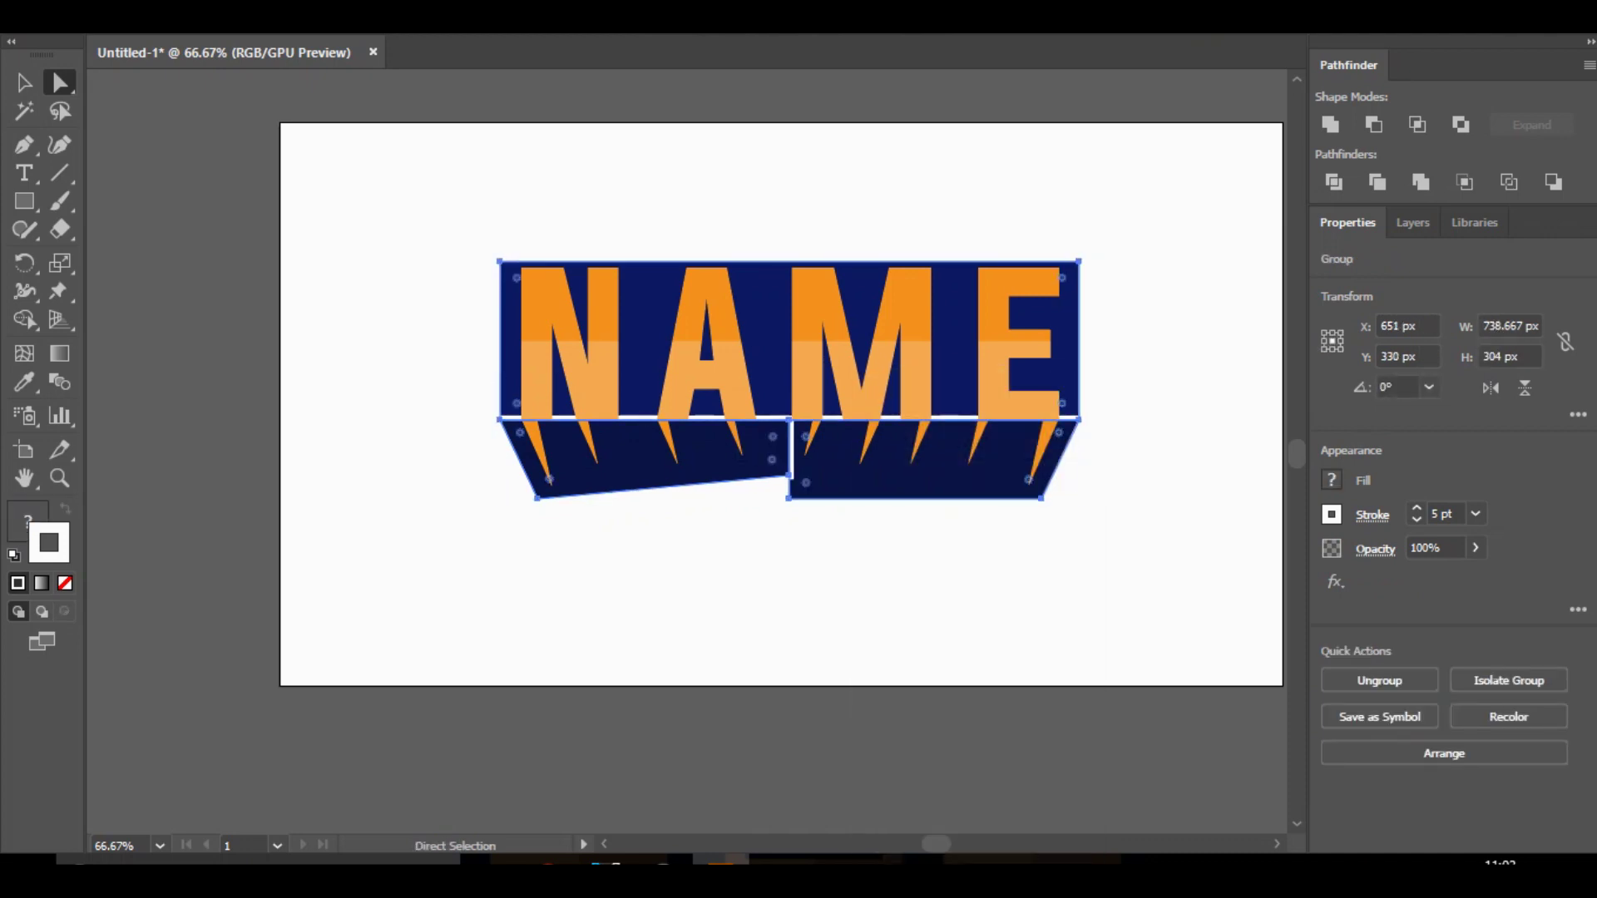
{"action": "left_click", "coordinate": [667, 536]}
{"action": "right_click", "coordinate": [667, 498]}
{"action": "key", "text": "Escape"}
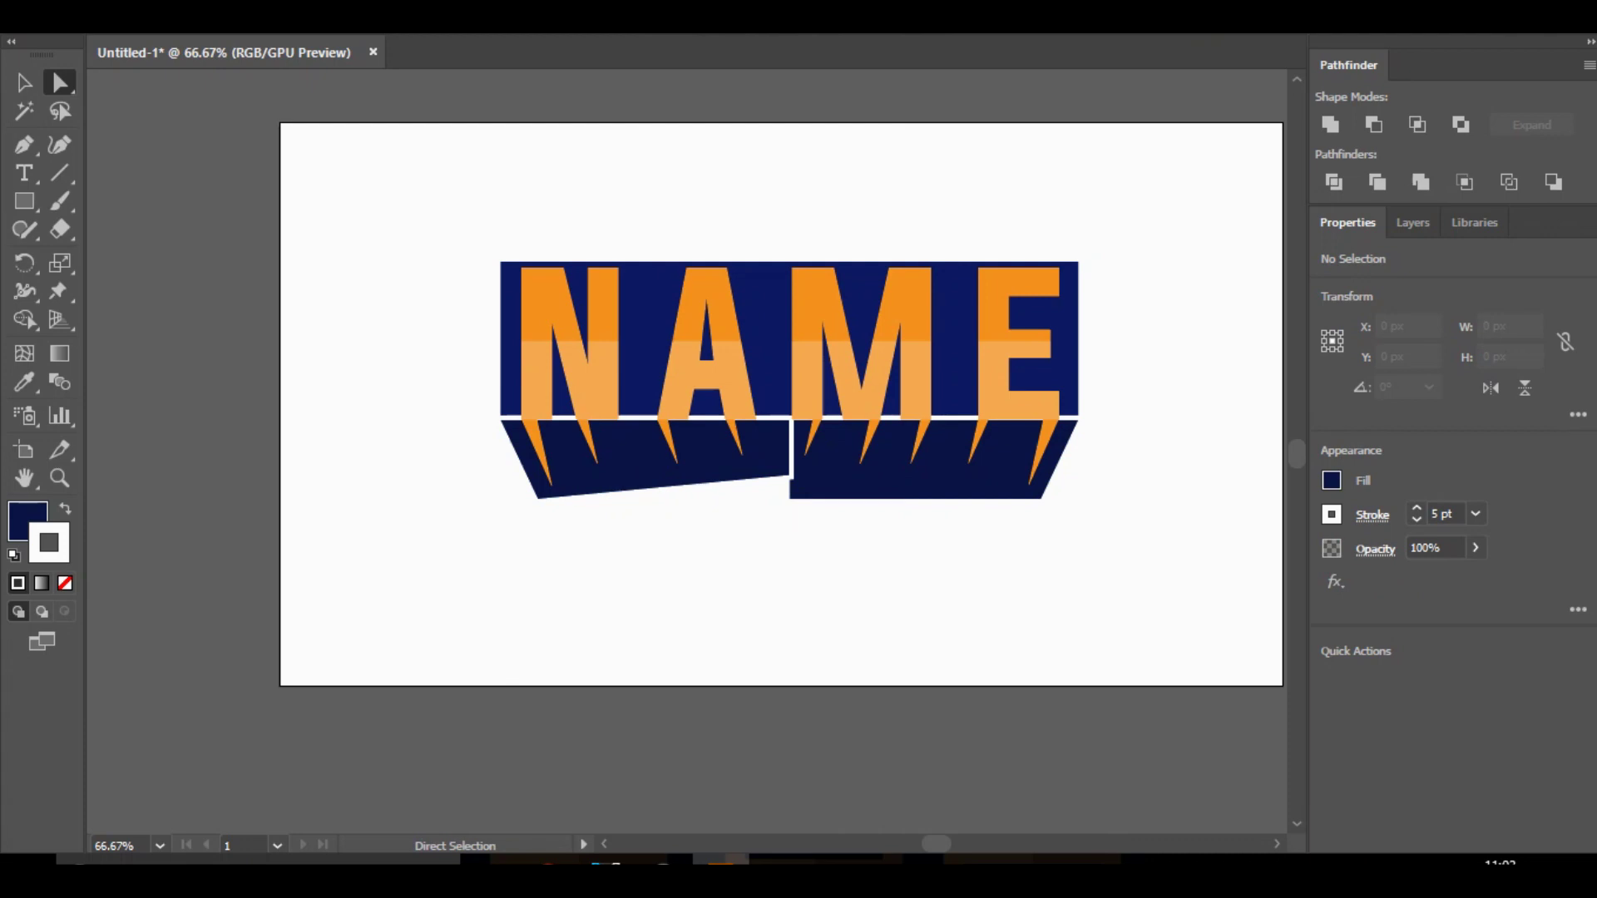
{"action": "left_click", "coordinate": [789, 498]}
{"action": "left_click_drag", "start_coordinate": [790, 499], "coordinate": [789, 475]}
{"action": "key", "text": "ctrl+shift+a"}
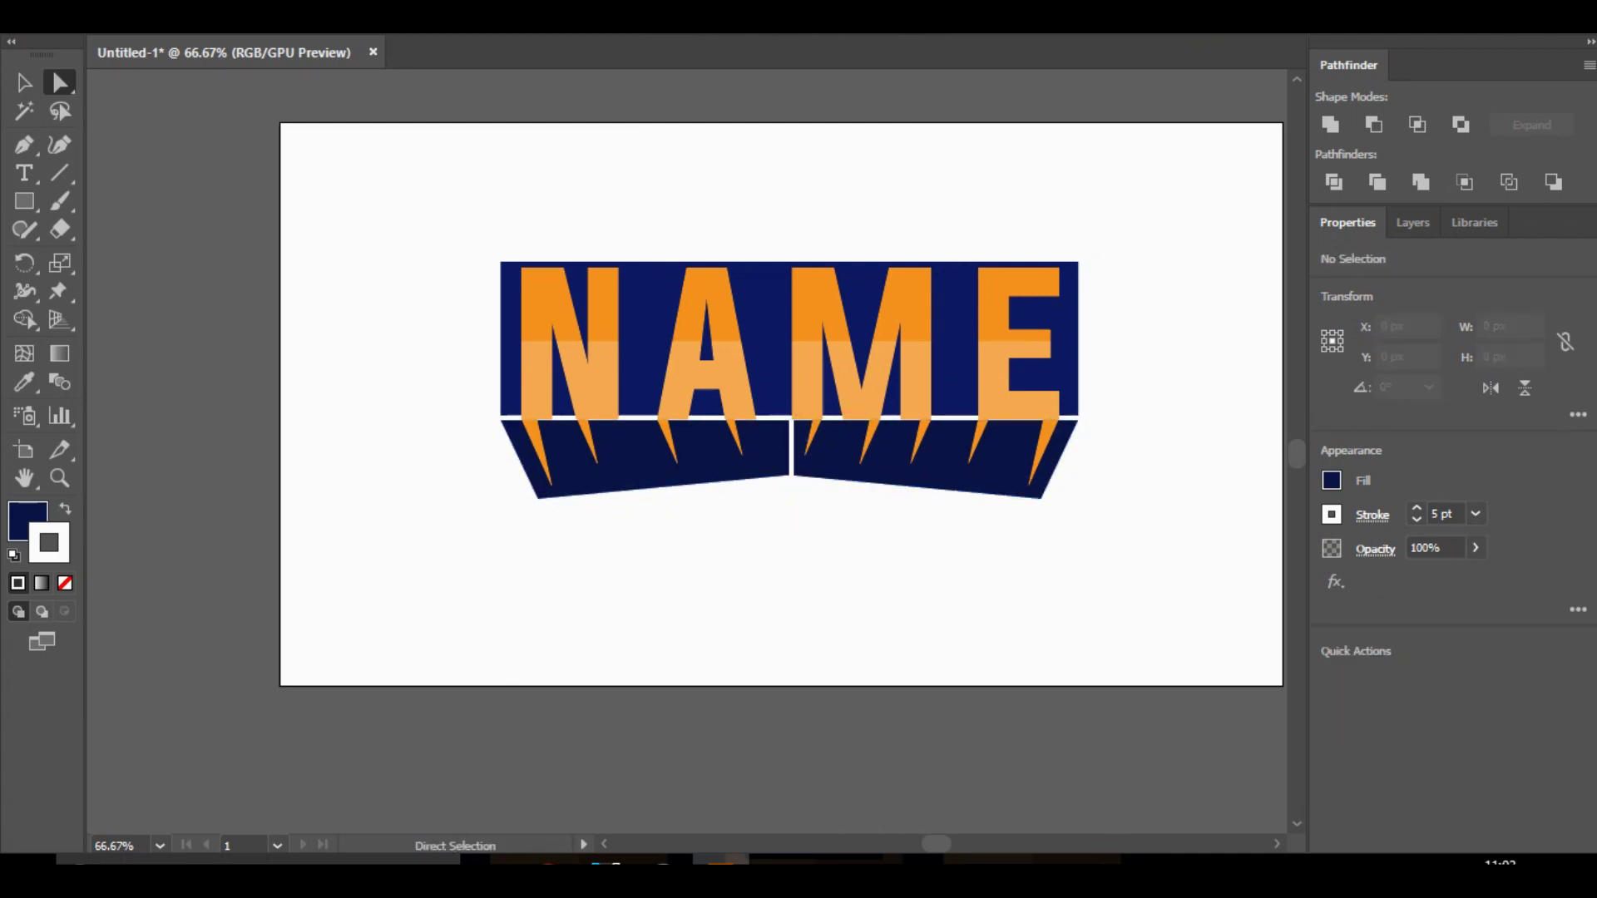